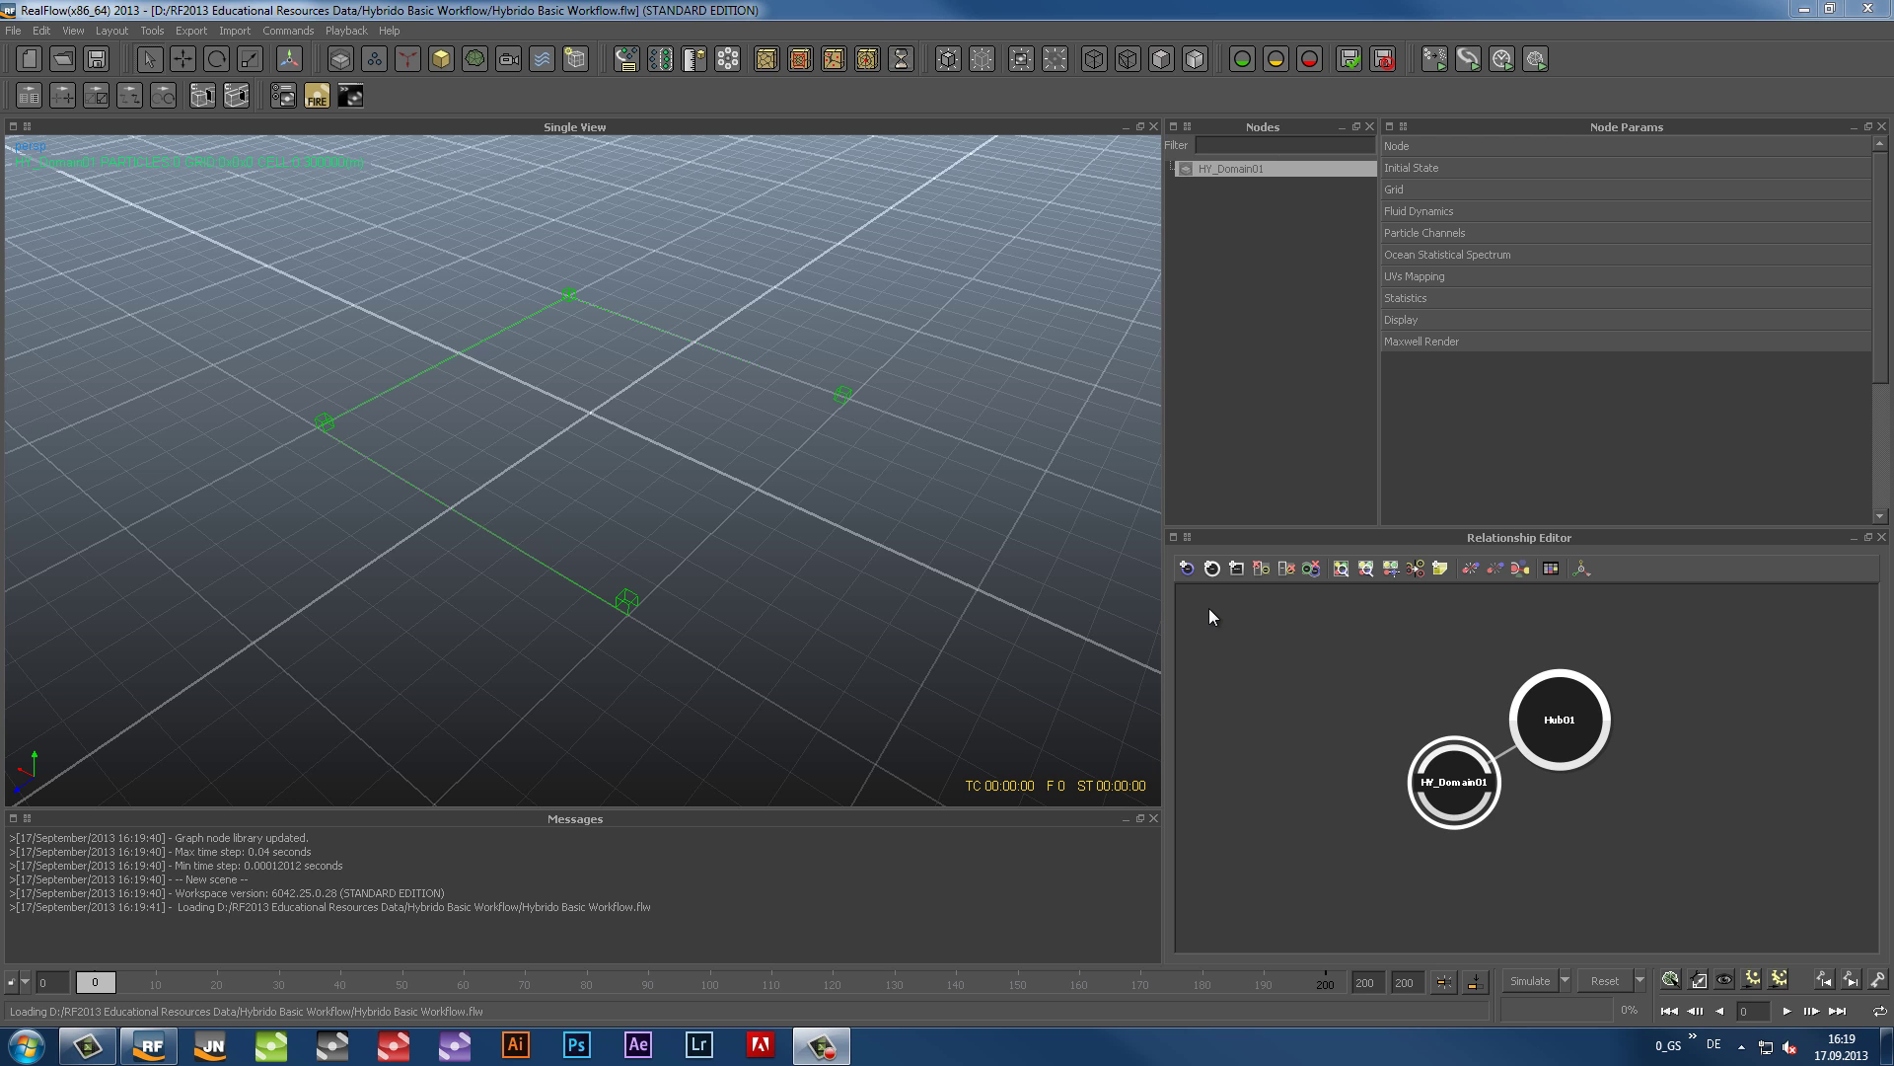
Step: Browse the emitter and Hybrido node lists without adding anything
{"action": "left_click", "coordinate": [370, 59]}
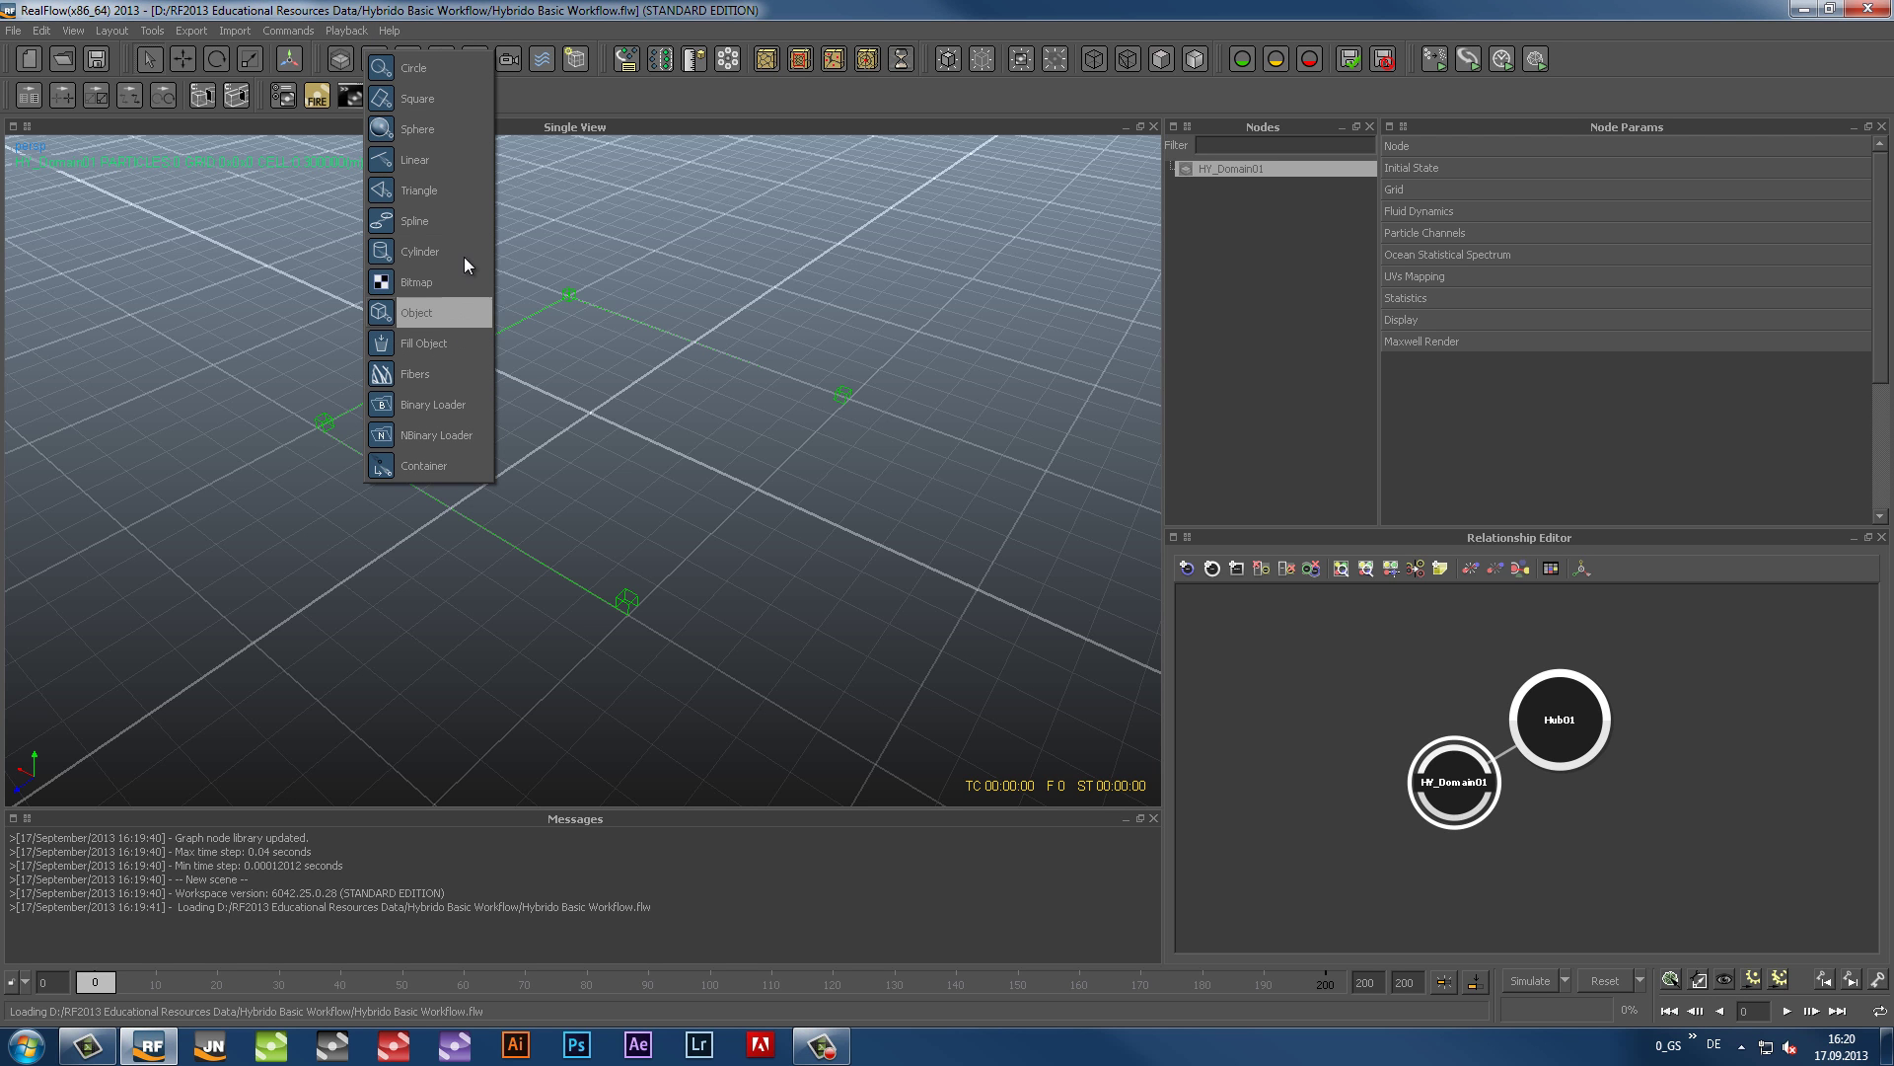
{"action": "left_click", "coordinate": [555, 102]}
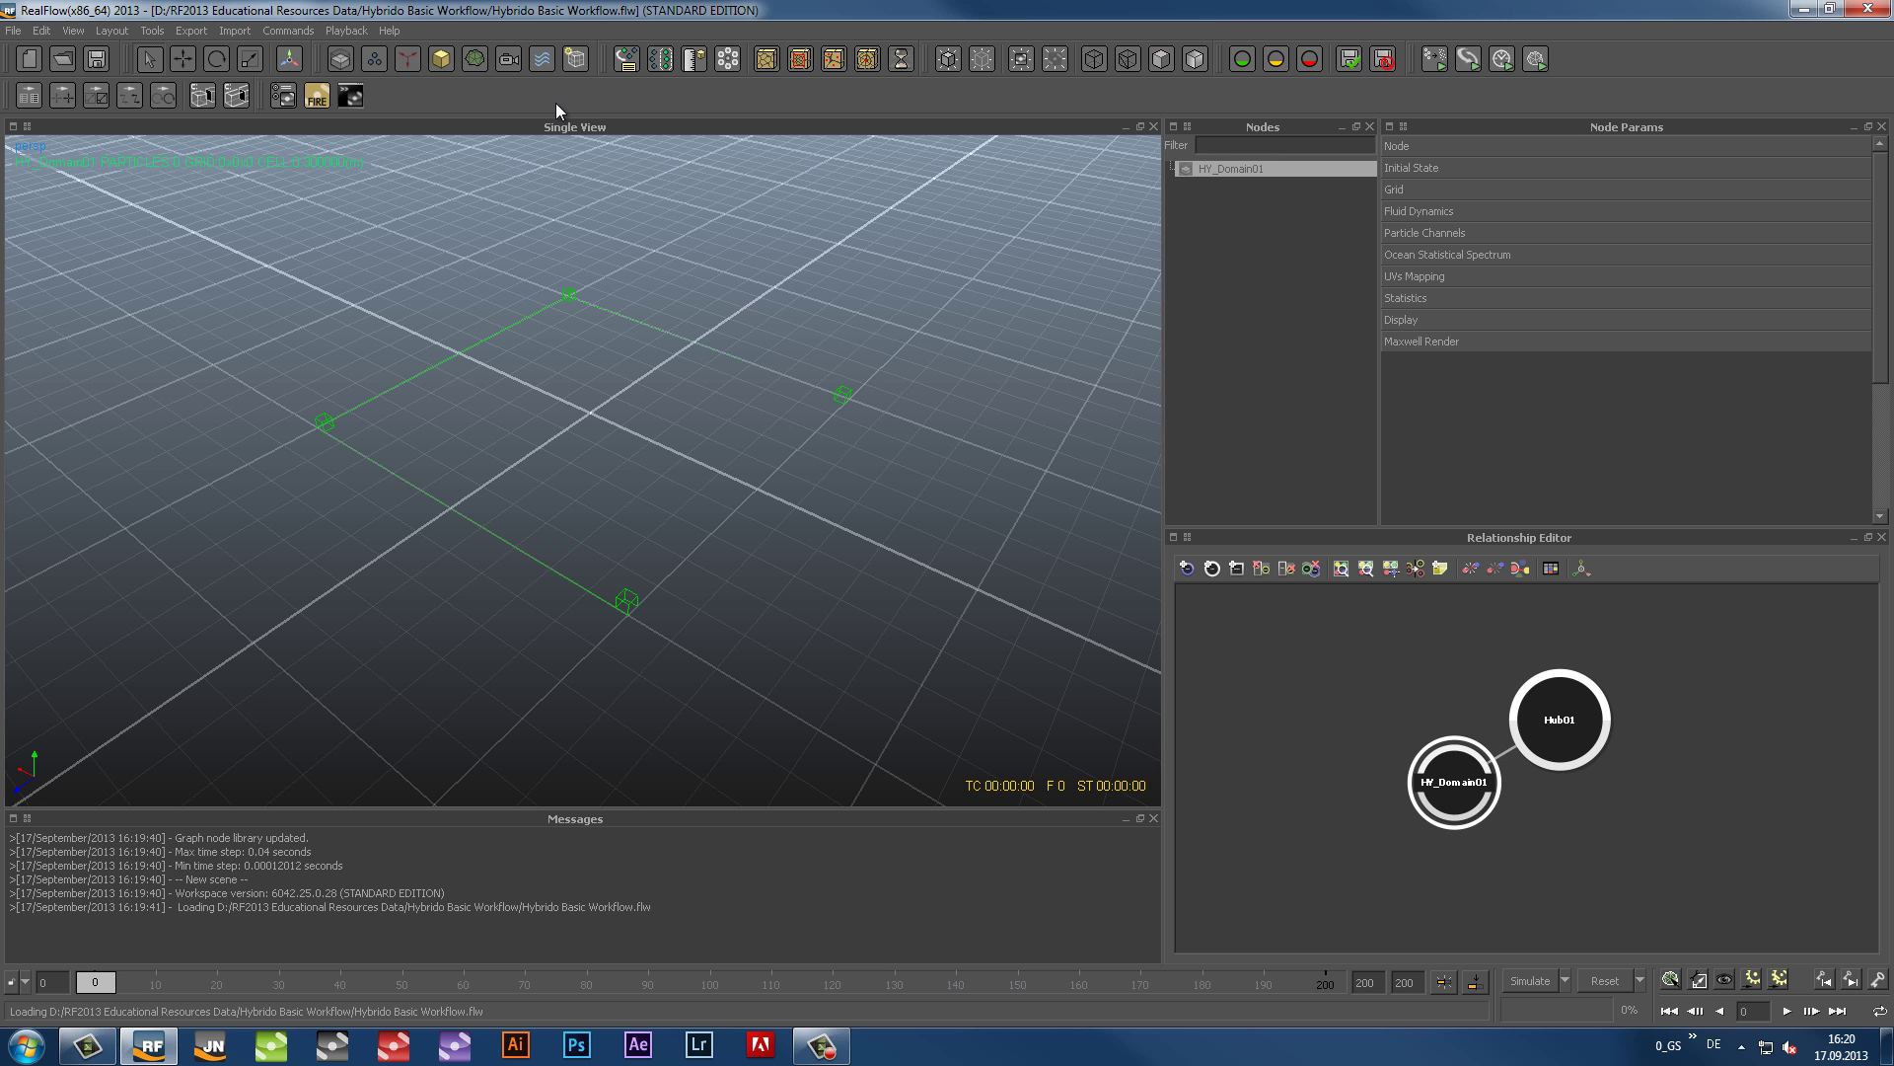
{"action": "left_click", "coordinate": [340, 59]}
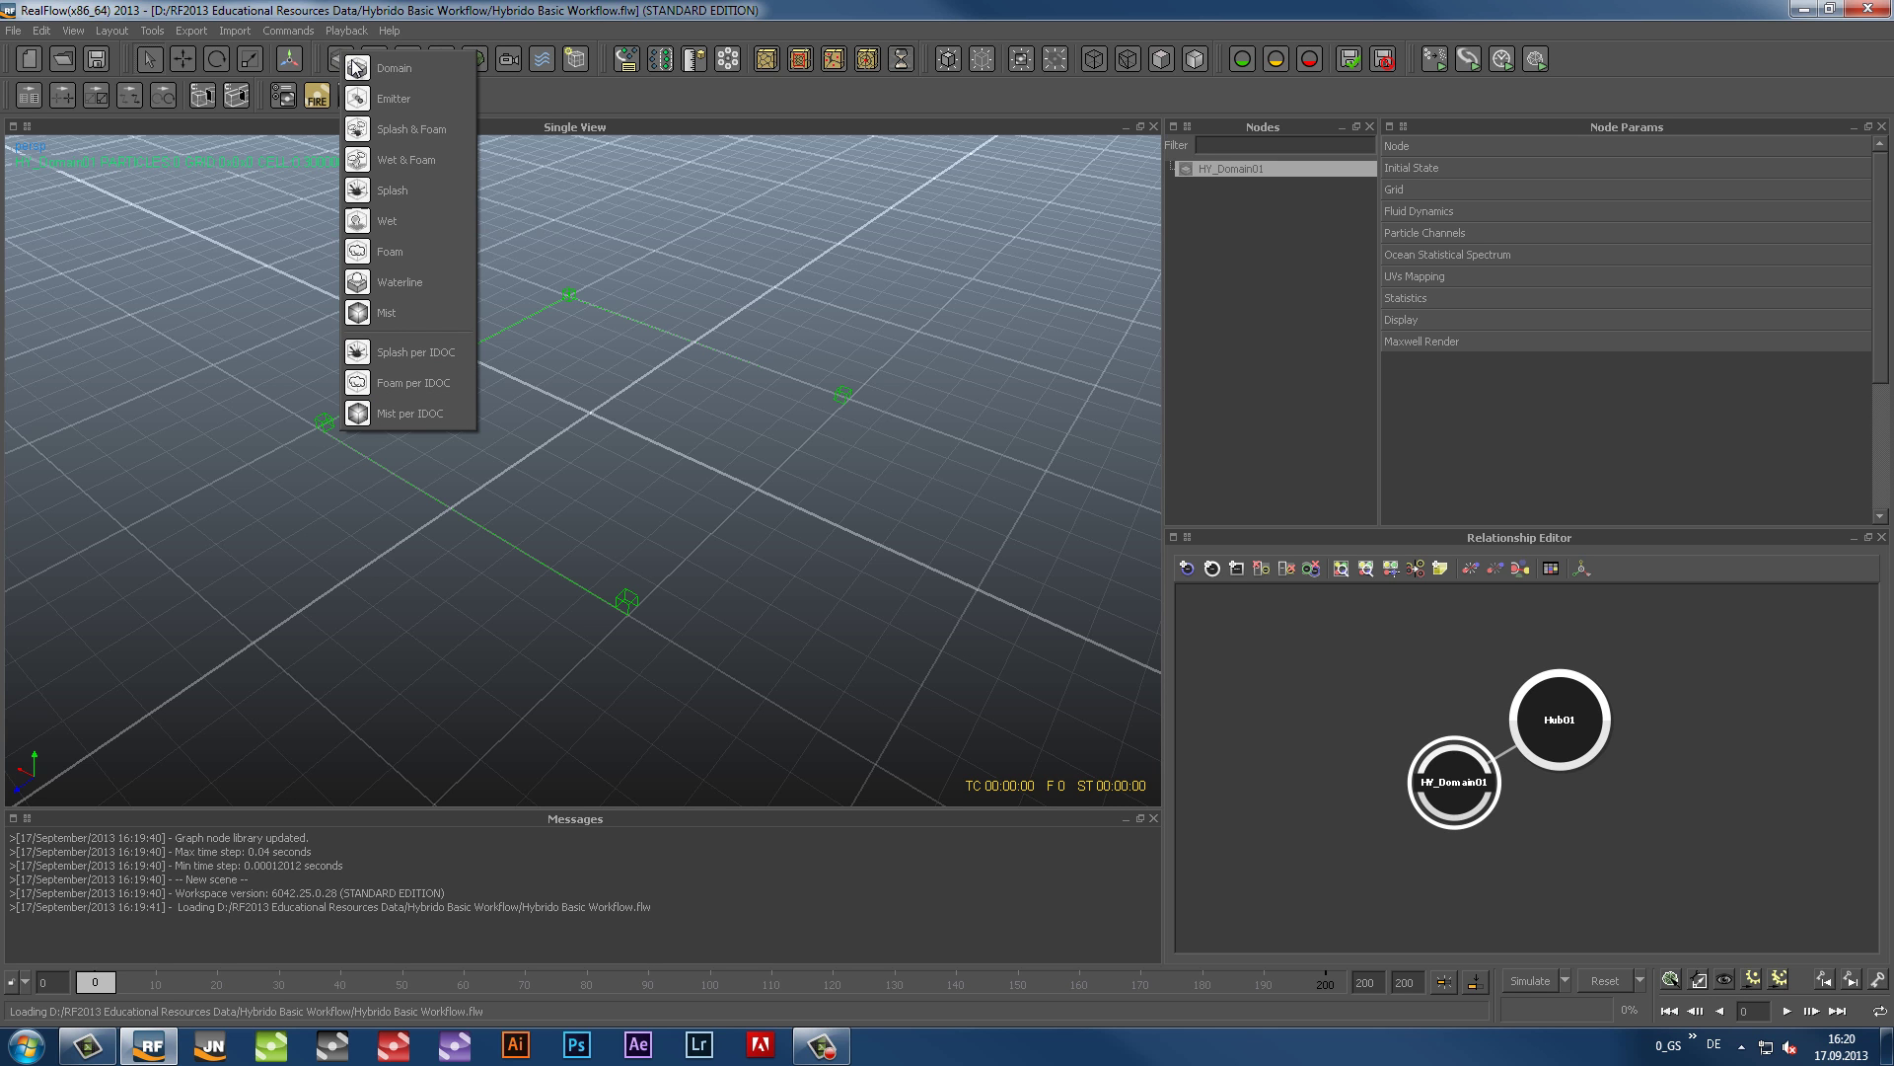
{"action": "left_click", "coordinate": [529, 91]}
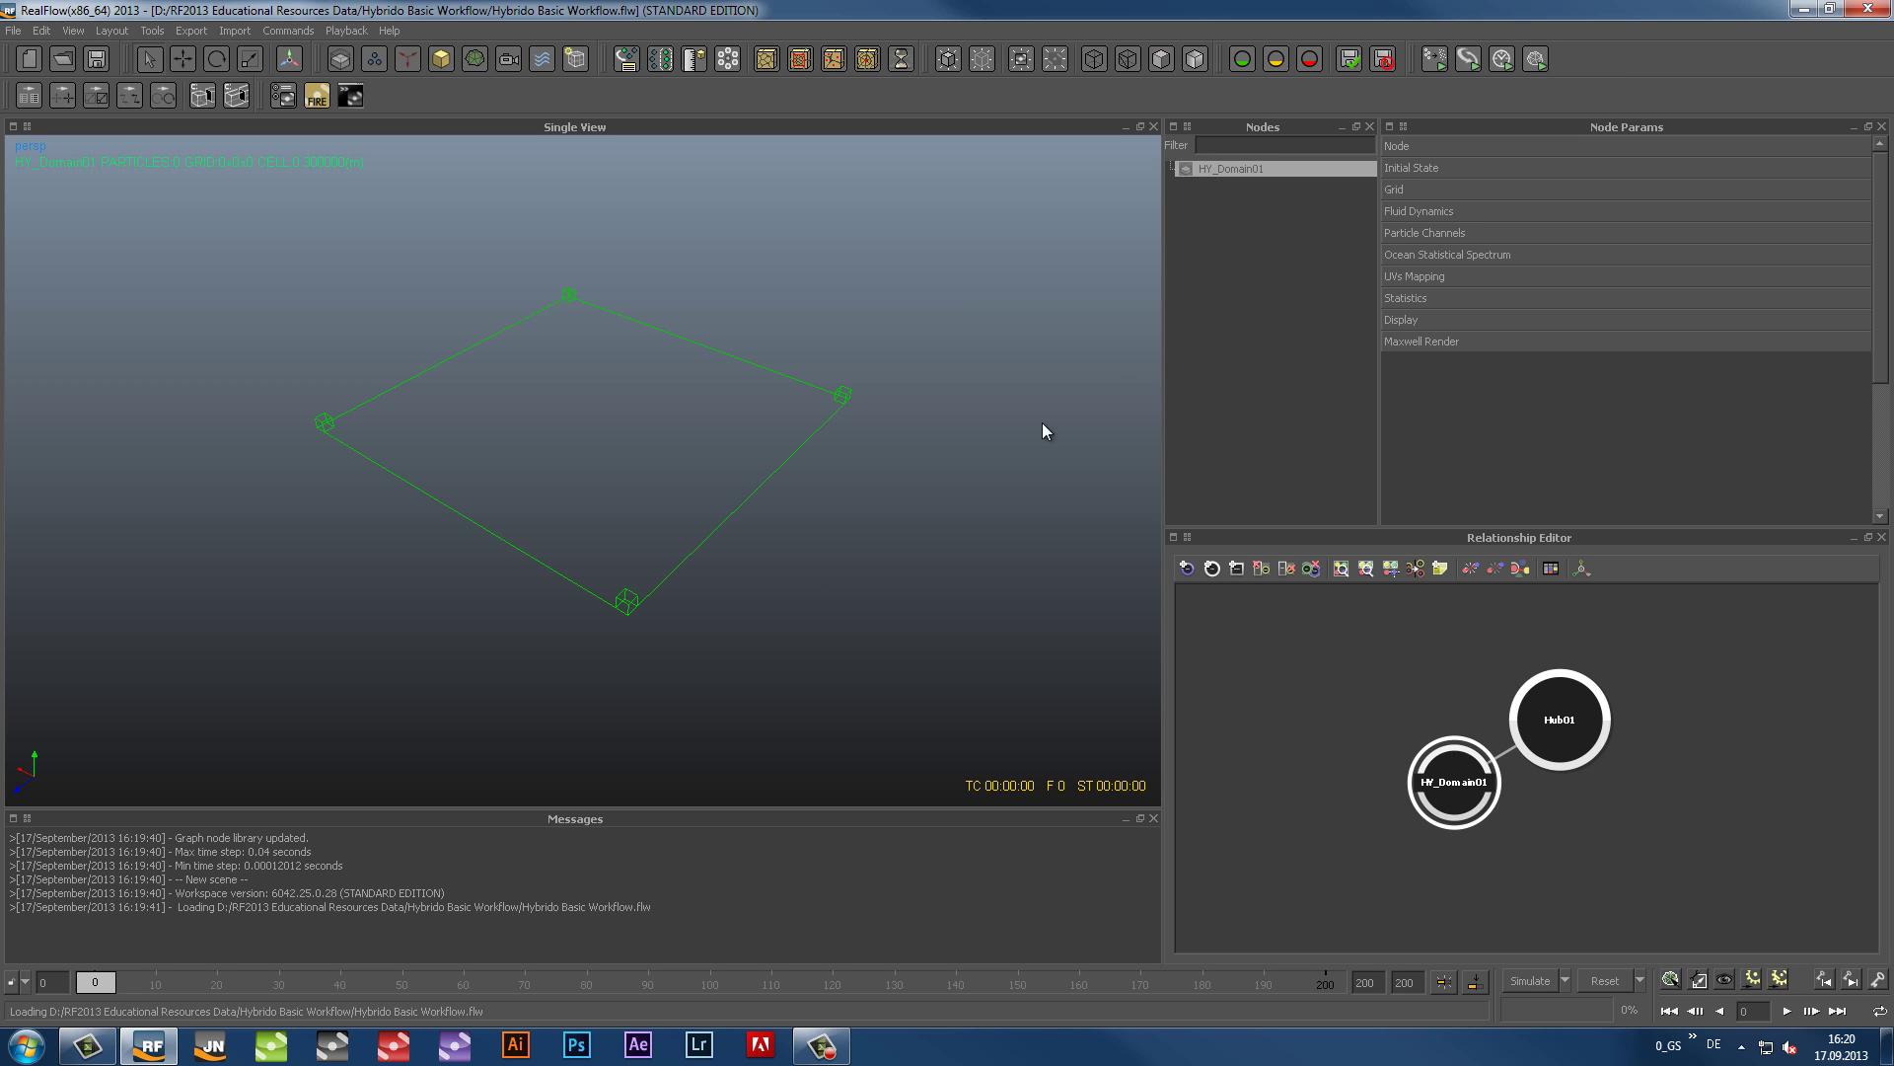
Step: Inspect the domain's Ocean Statistical Spectrum settings, then collapse them again
{"action": "left_click", "coordinate": [1434, 257]}
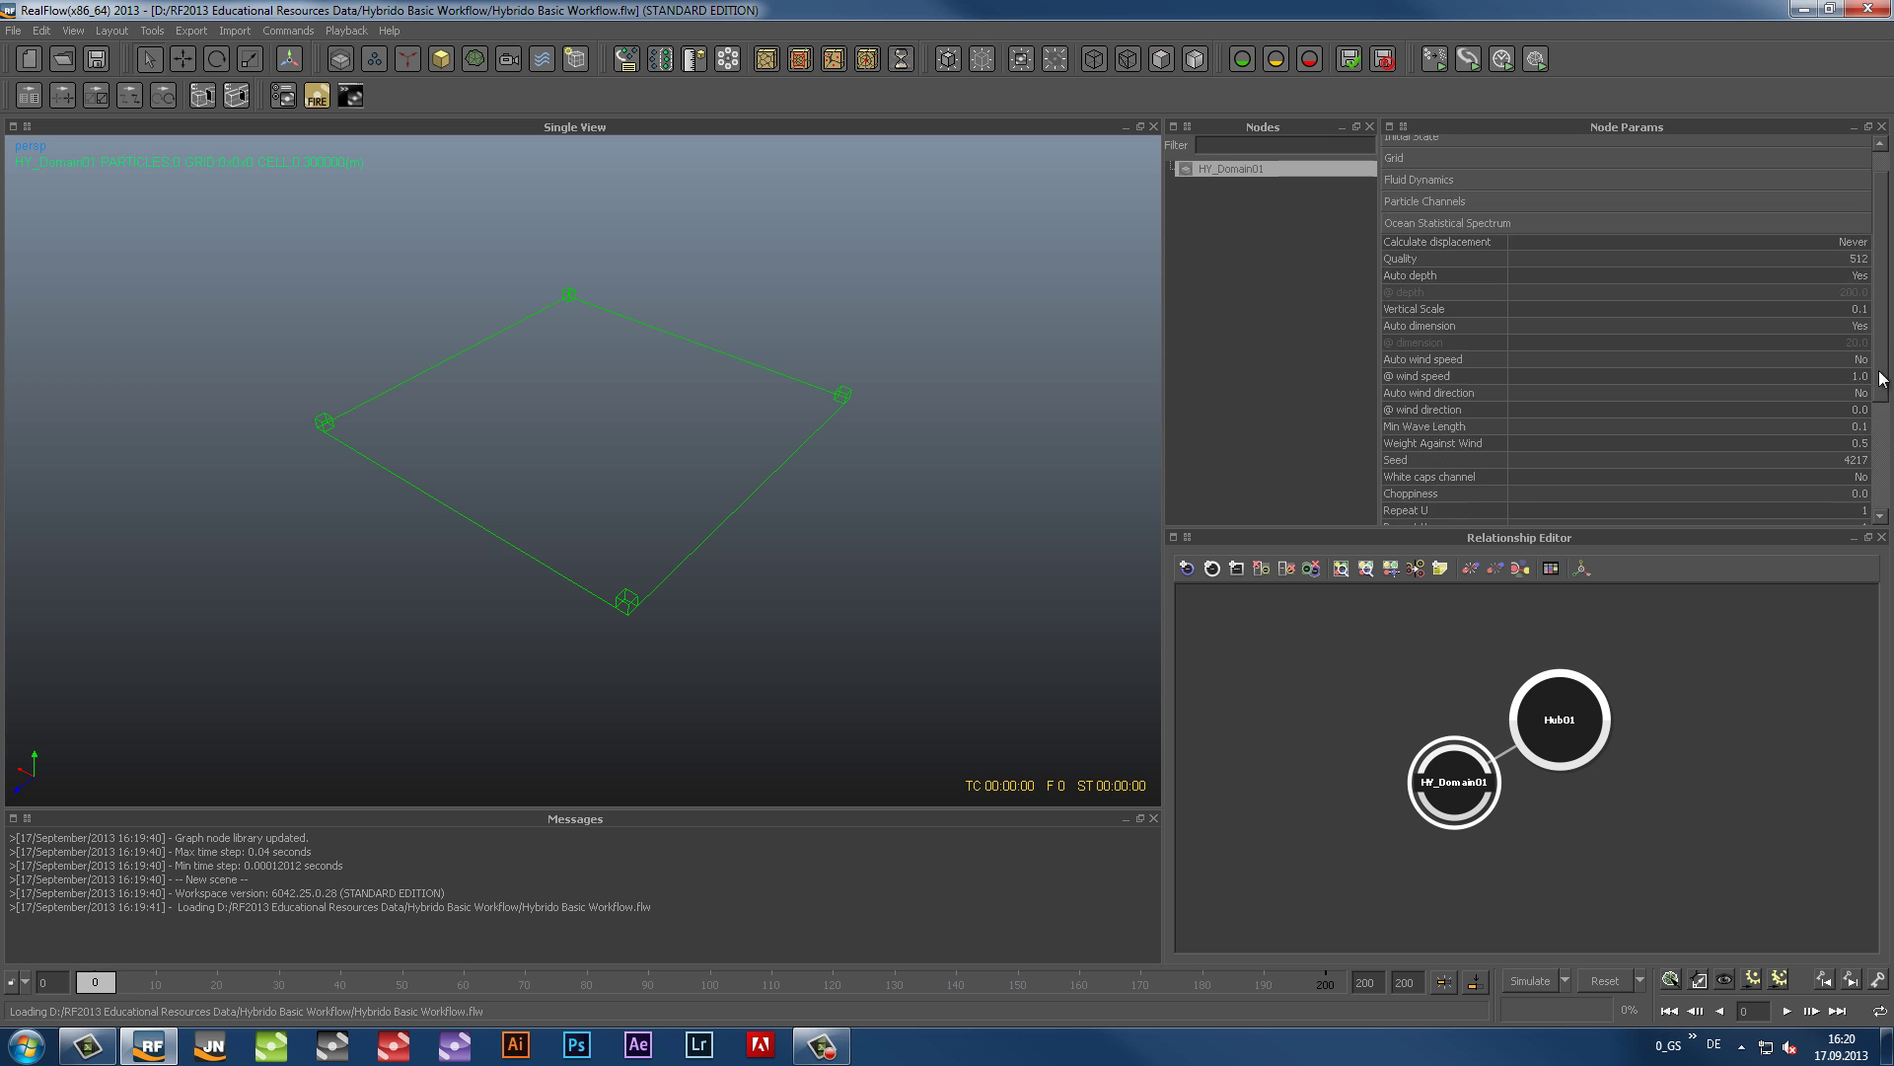
{"action": "left_click_drag", "start_coordinate": [1883, 324], "coordinate": [1881, 379]}
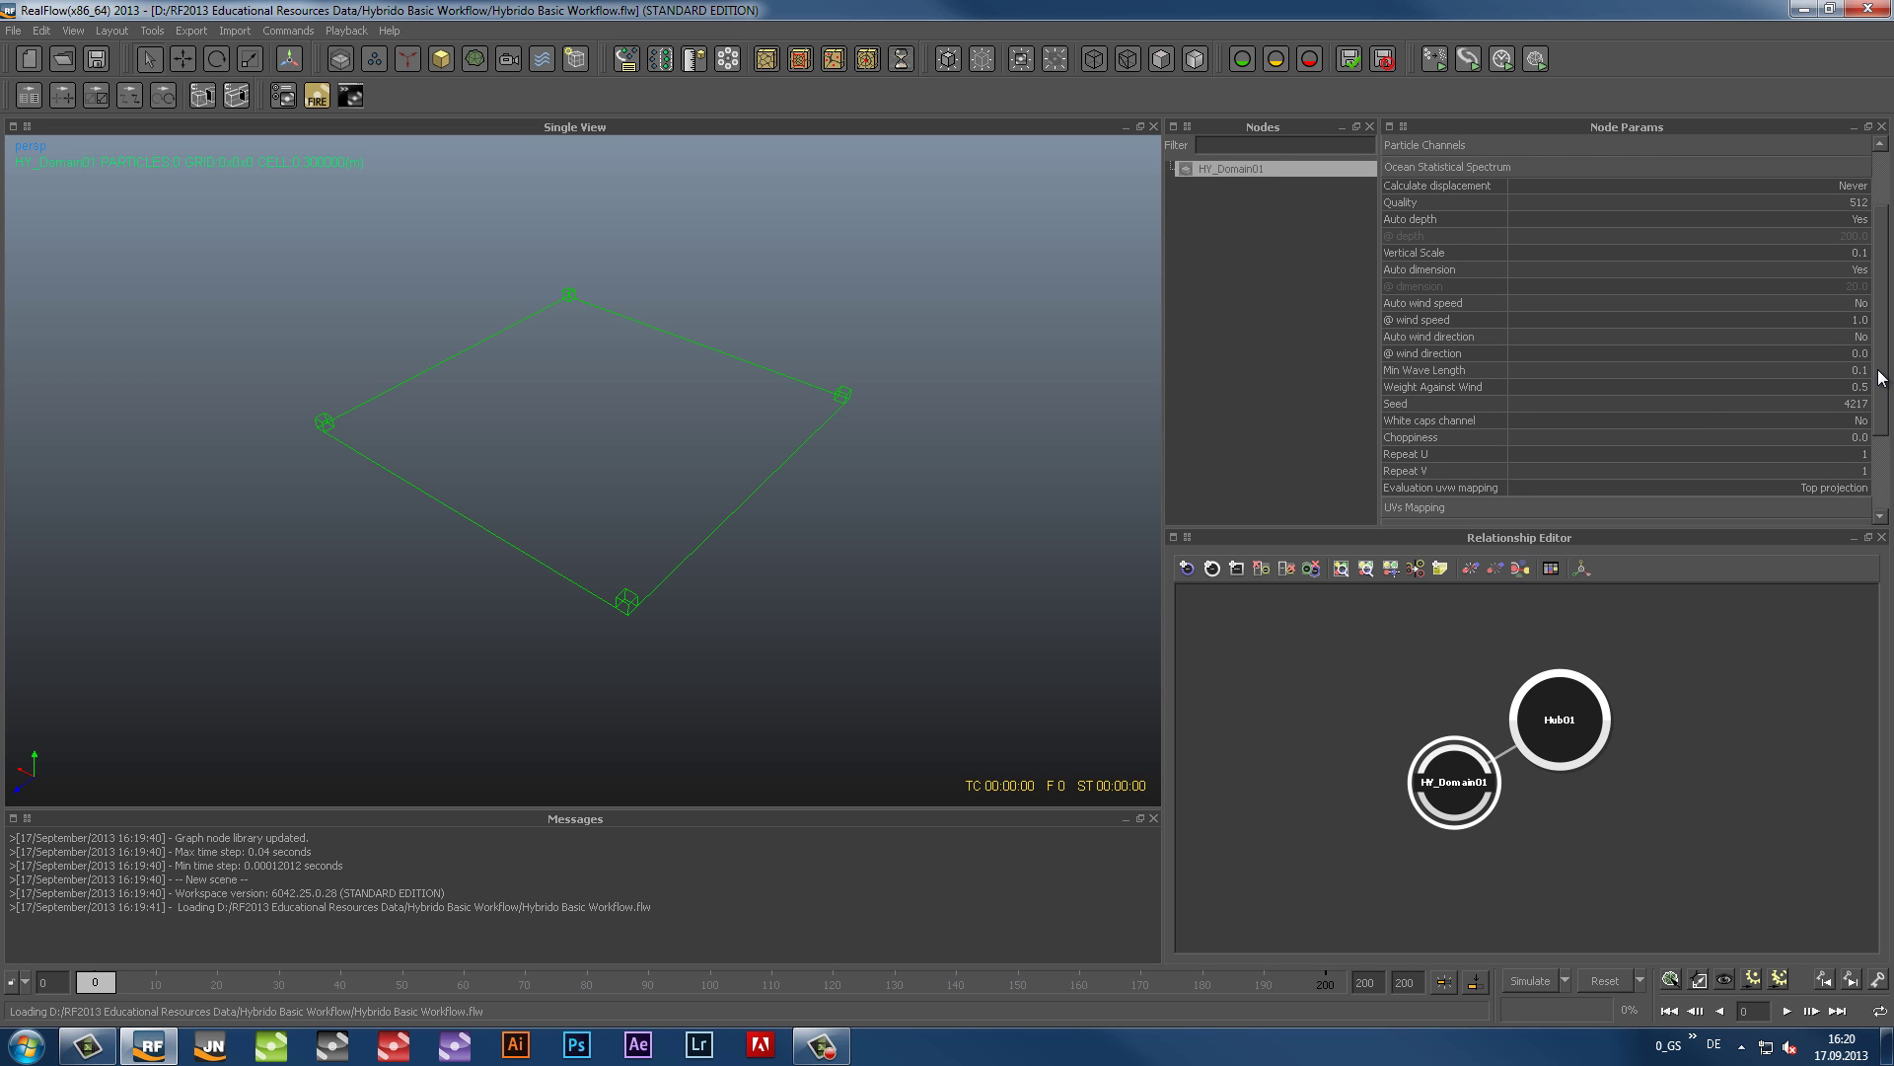
{"action": "left_click", "coordinate": [1578, 166]}
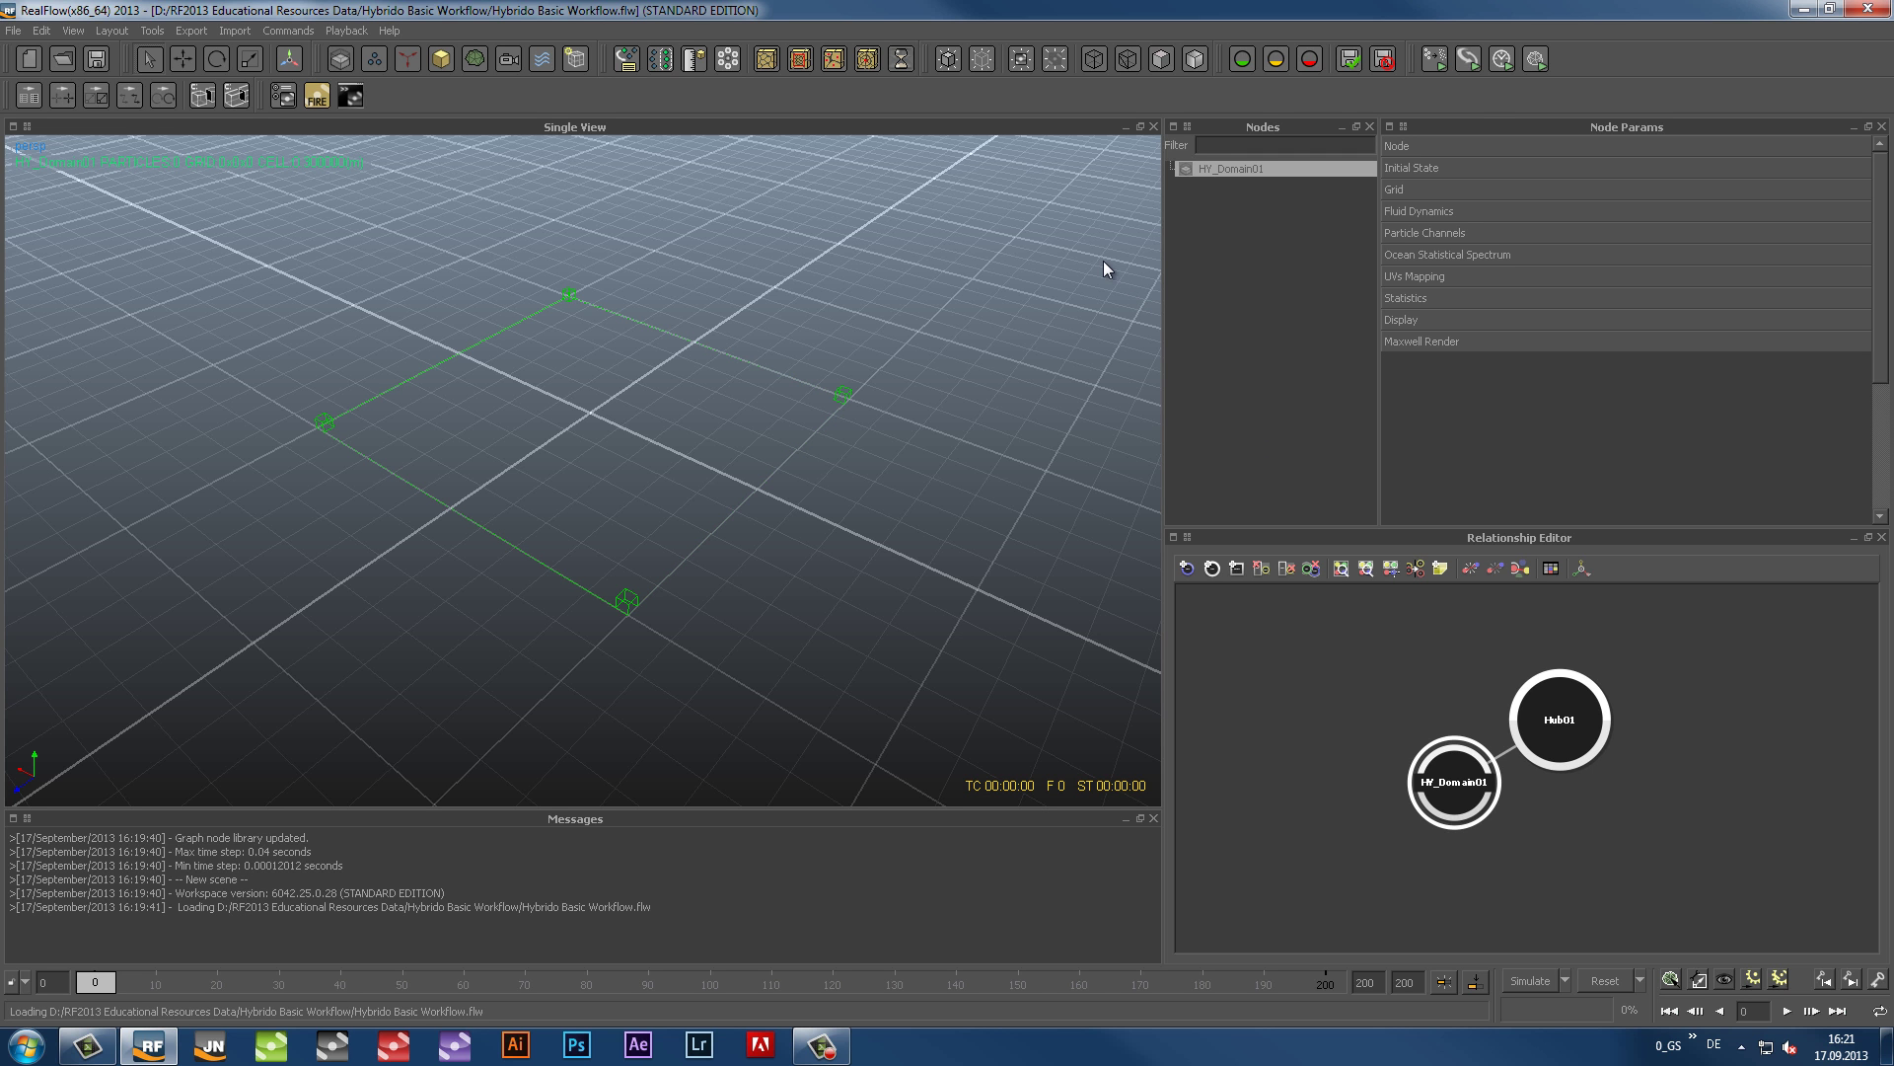
Step: Try moving the domain along X and Y, then undo it back to the origin
{"action": "key", "text": "w"}
{"action": "mouse_move", "coordinate": [501, 371]}
{"action": "left_mouse_down"}
{"action": "mouse_move", "coordinate": [317, 310]}
{"action": "mouse_move", "coordinate": [677, 412]}
{"action": "mouse_move", "coordinate": [529, 405]}
{"action": "mouse_move", "coordinate": [492, 381]}
{"action": "left_mouse_up"}
{"action": "left_click_drag", "start_coordinate": [613, 319], "coordinate": [665, 270]}
{"action": "key", "text": "ctrl+z"}
{"action": "key", "text": "ctrl+z"}
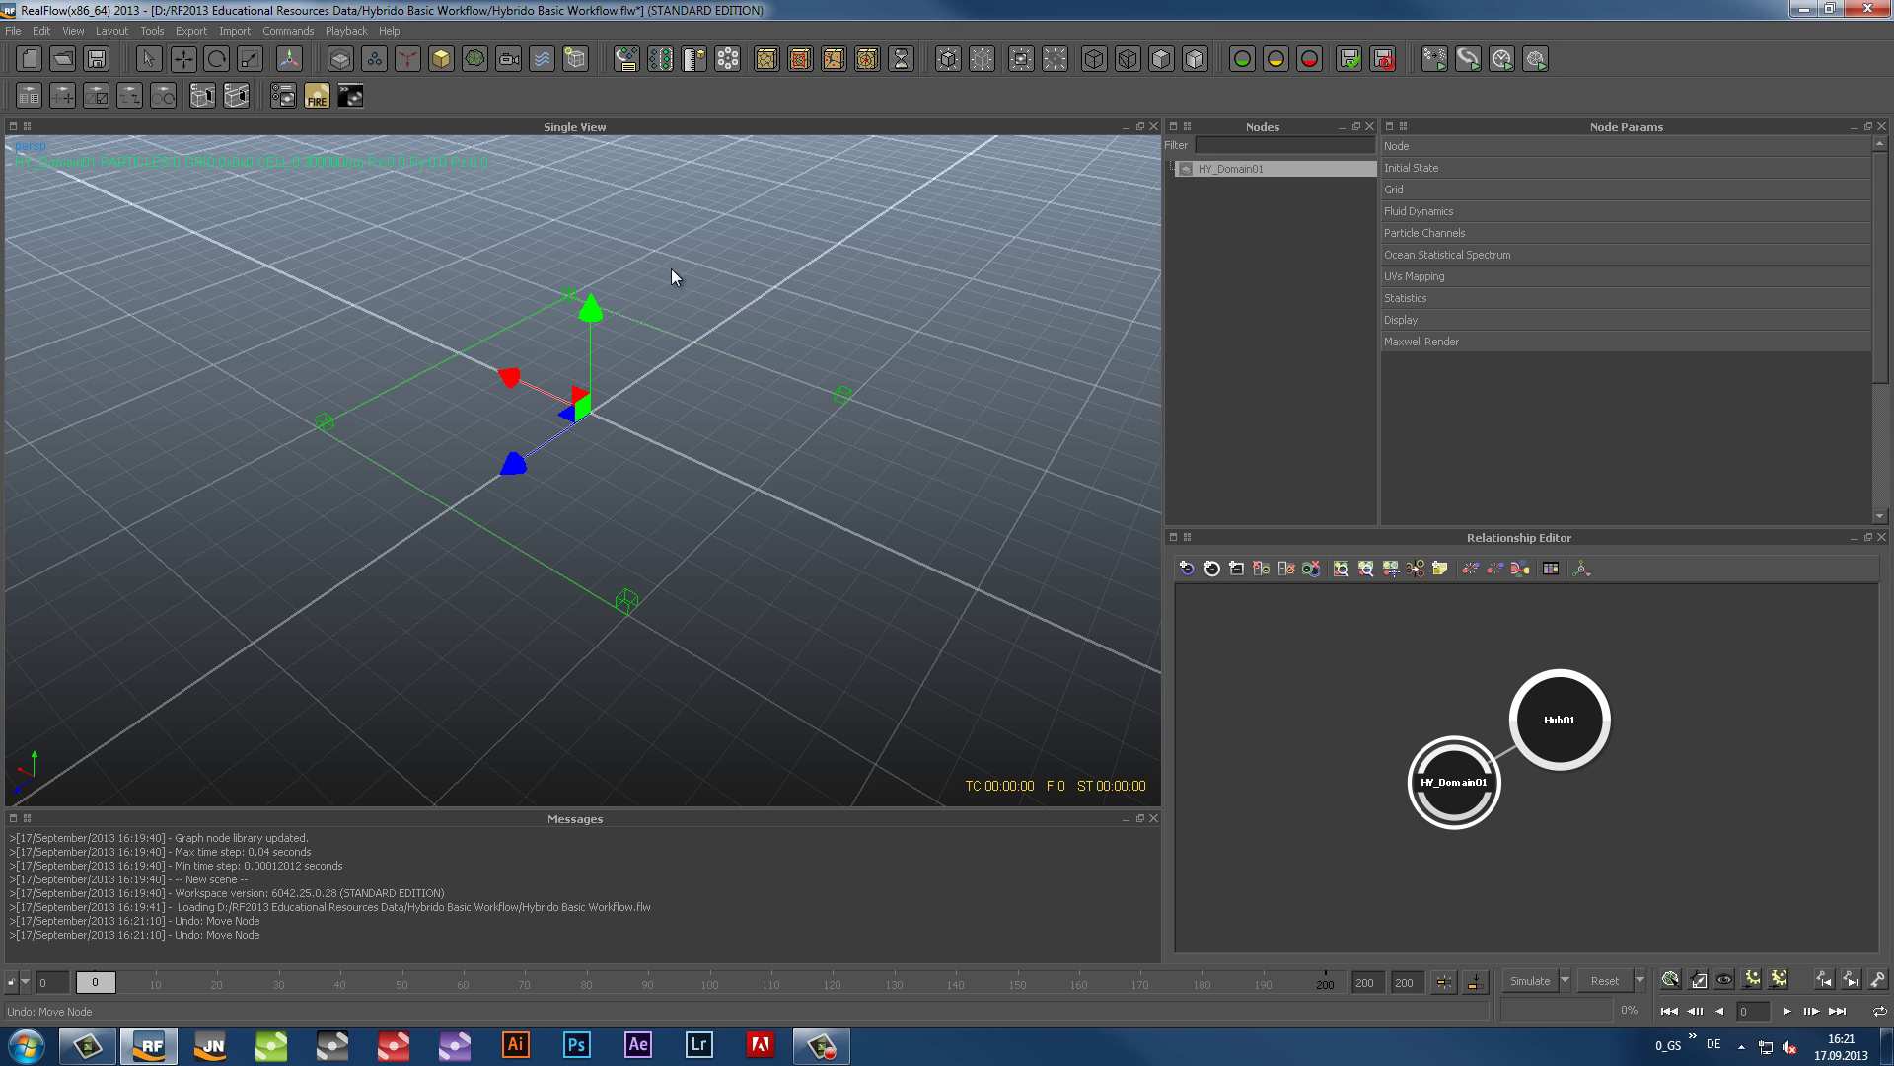
Step: Add Cube01, scale it to 2.0 on all axes, and raise it to Y 3.08561
{"action": "left_click", "coordinate": [440, 60]}
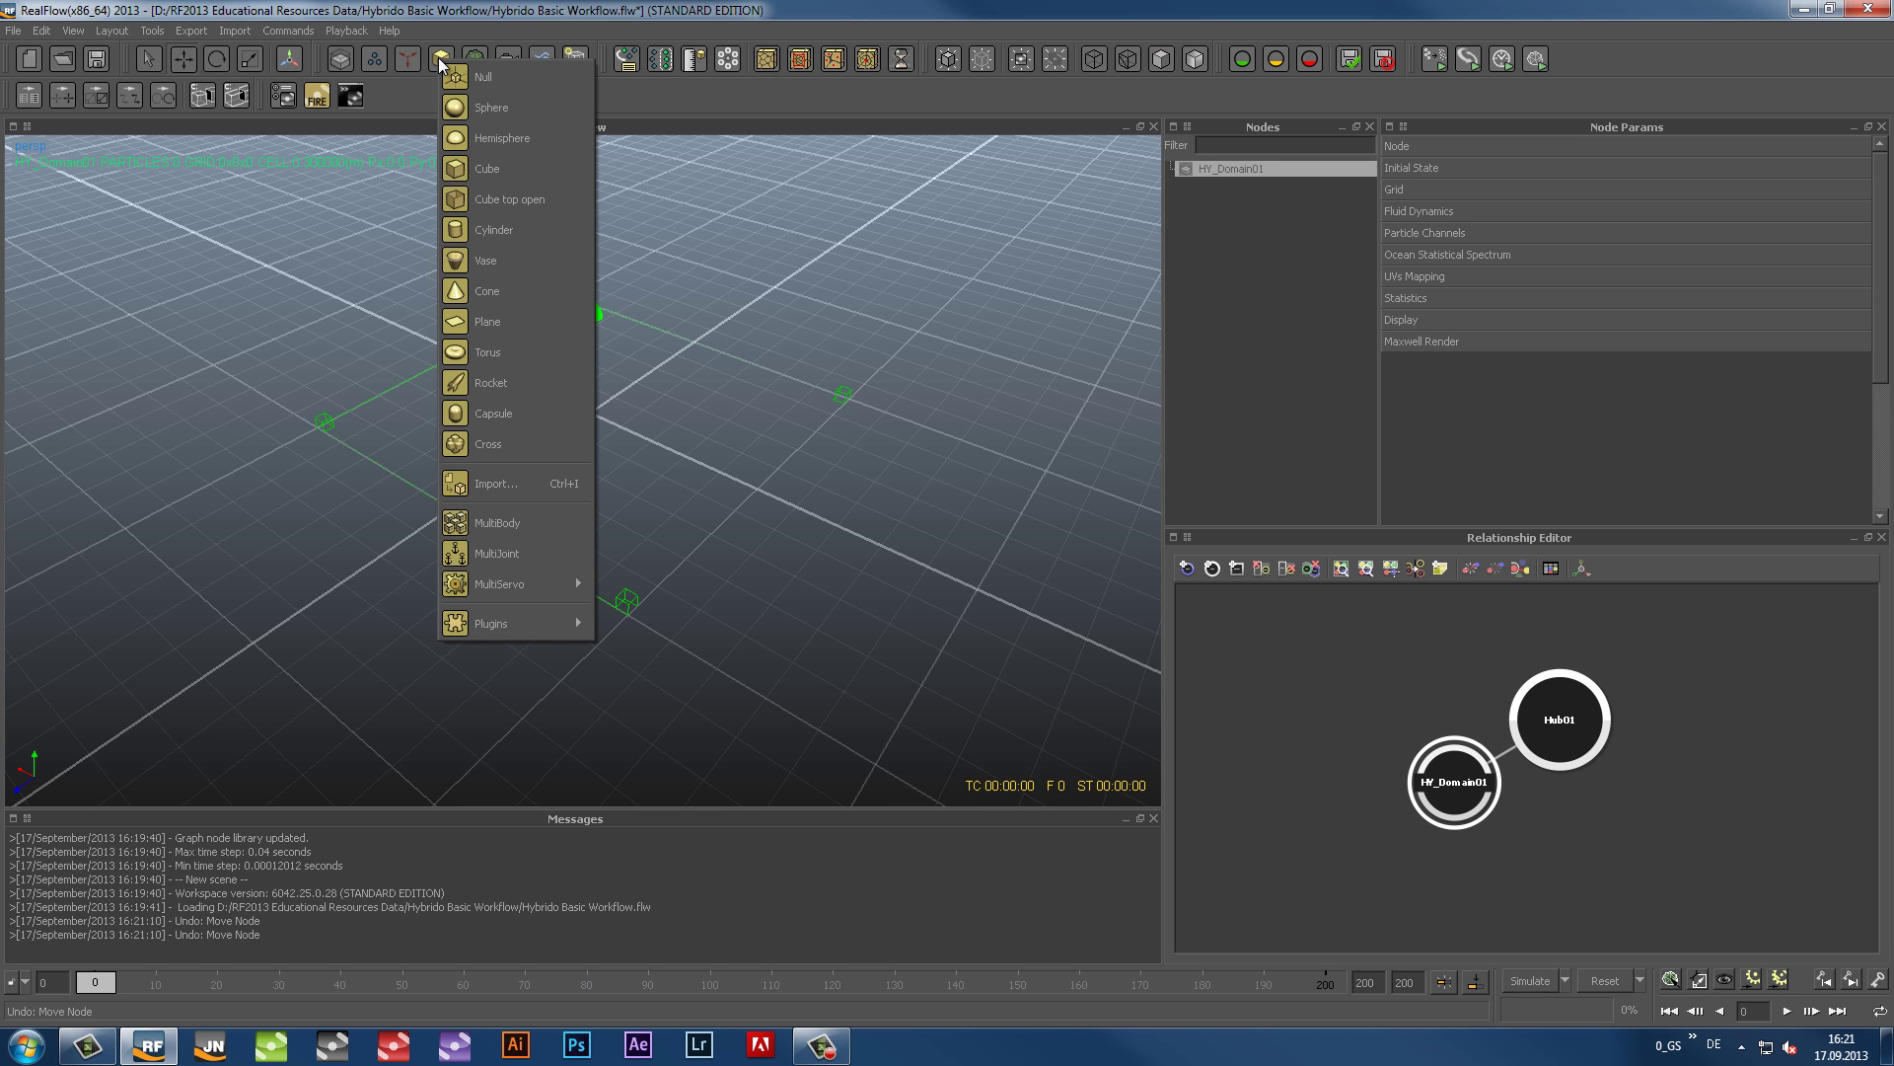
{"action": "left_click", "coordinate": [456, 173]}
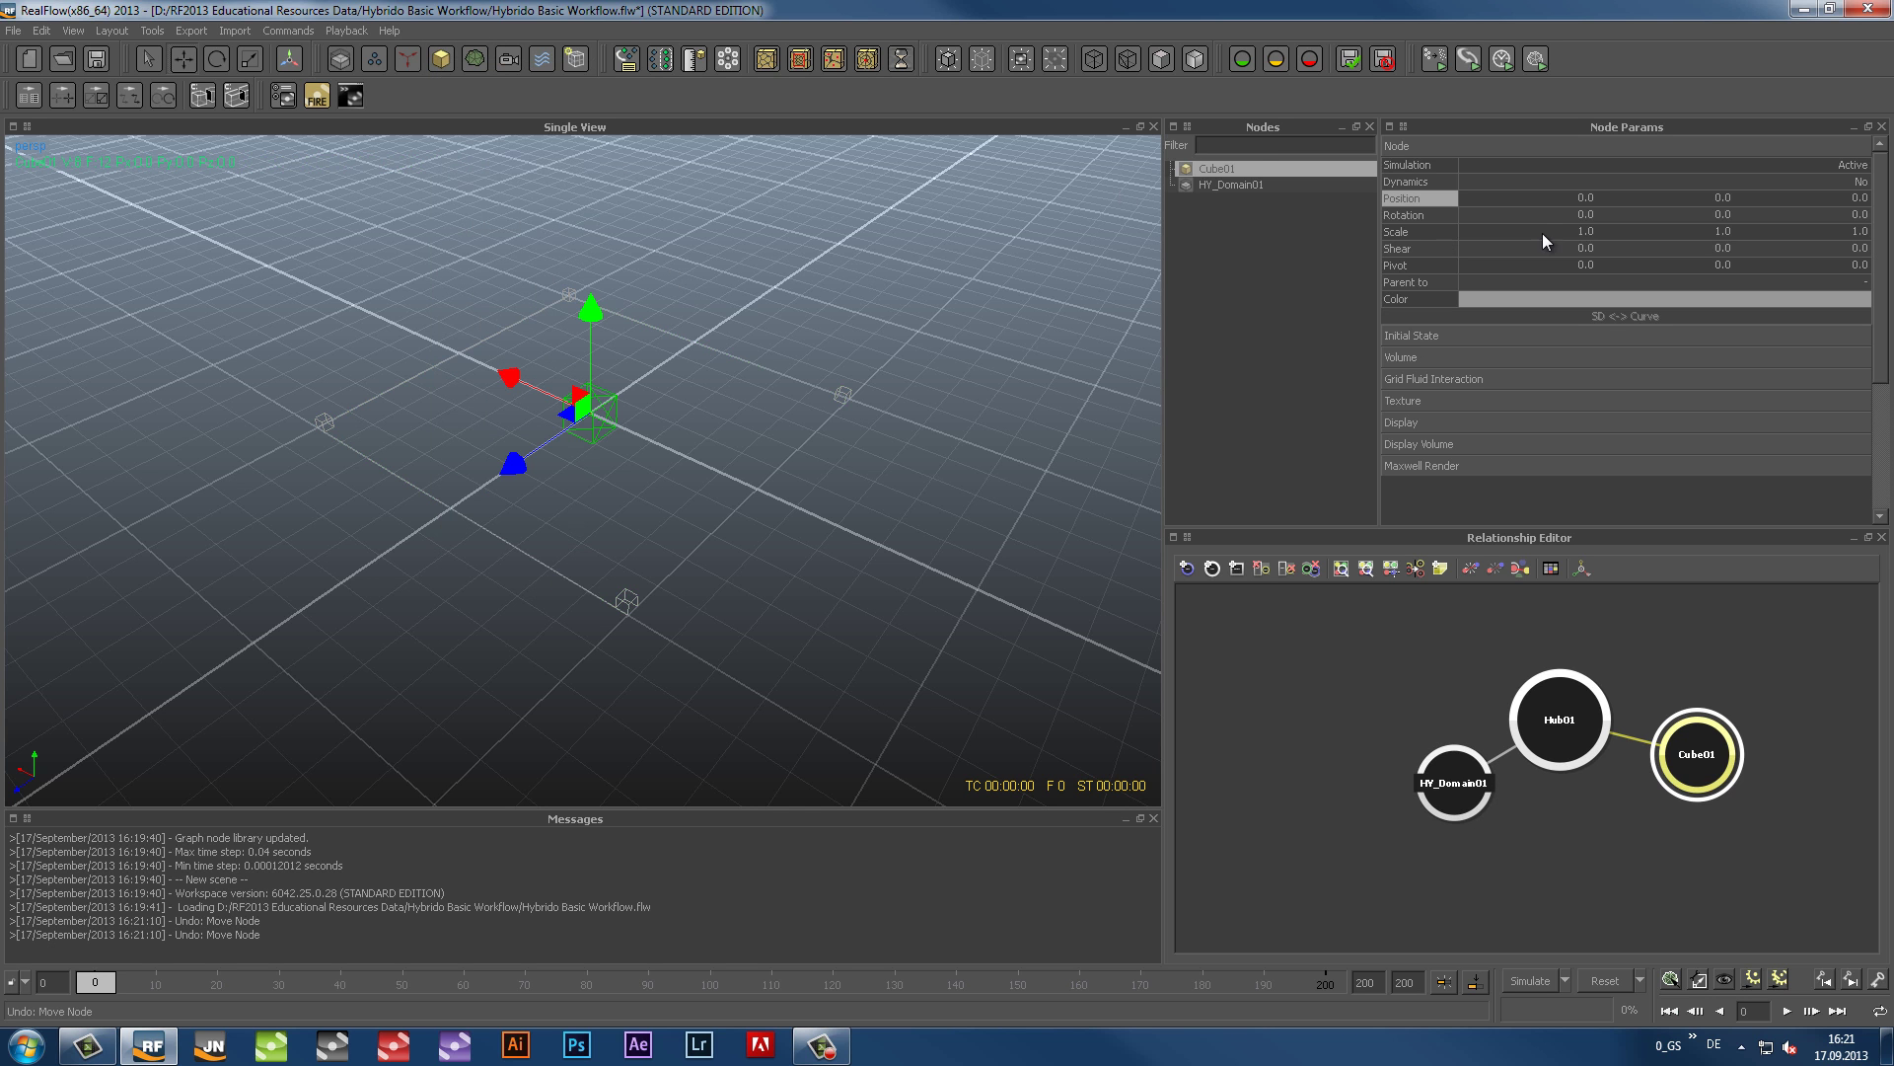
{"action": "double_click", "coordinate": [1590, 232]}
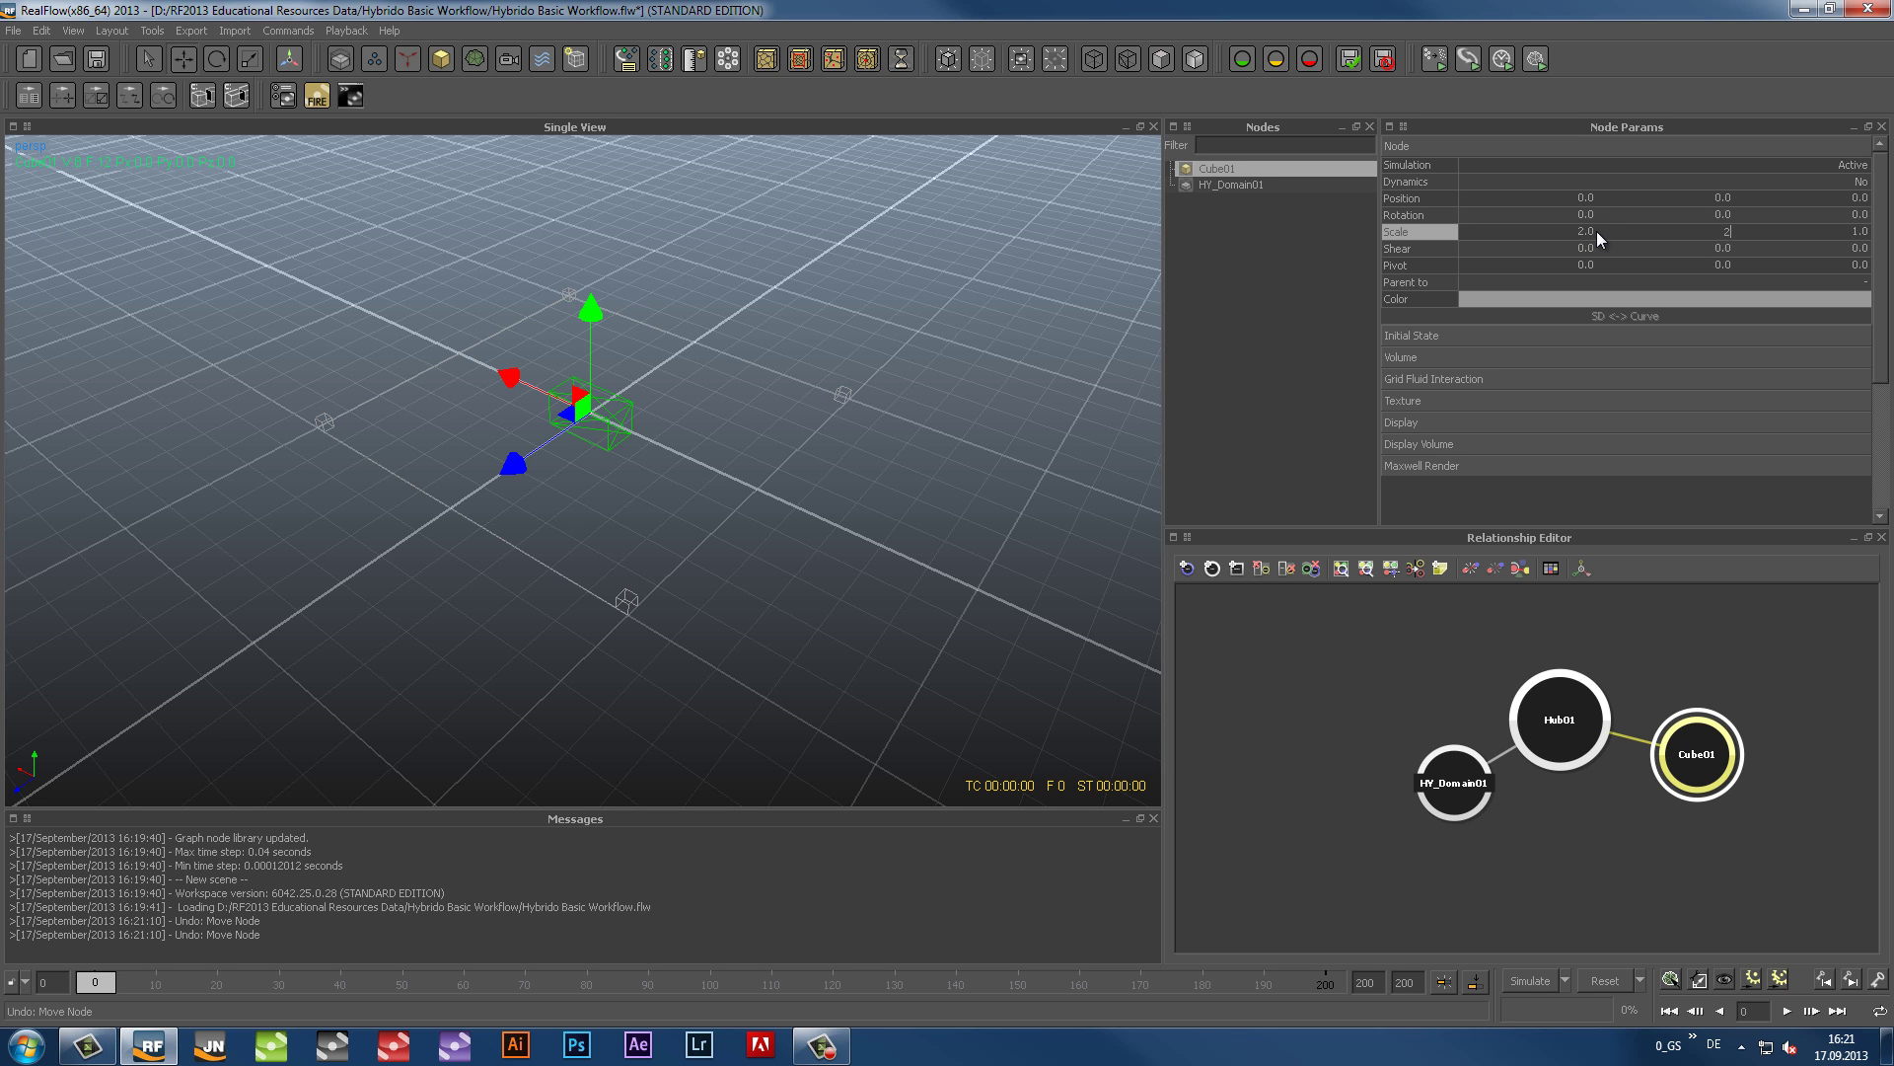
{"action": "type", "text": "2"}
{"action": "key", "text": "Return"}
{"action": "key", "text": "Return"}
{"action": "left_click_drag", "start_coordinate": [592, 307], "coordinate": [582, 170]}
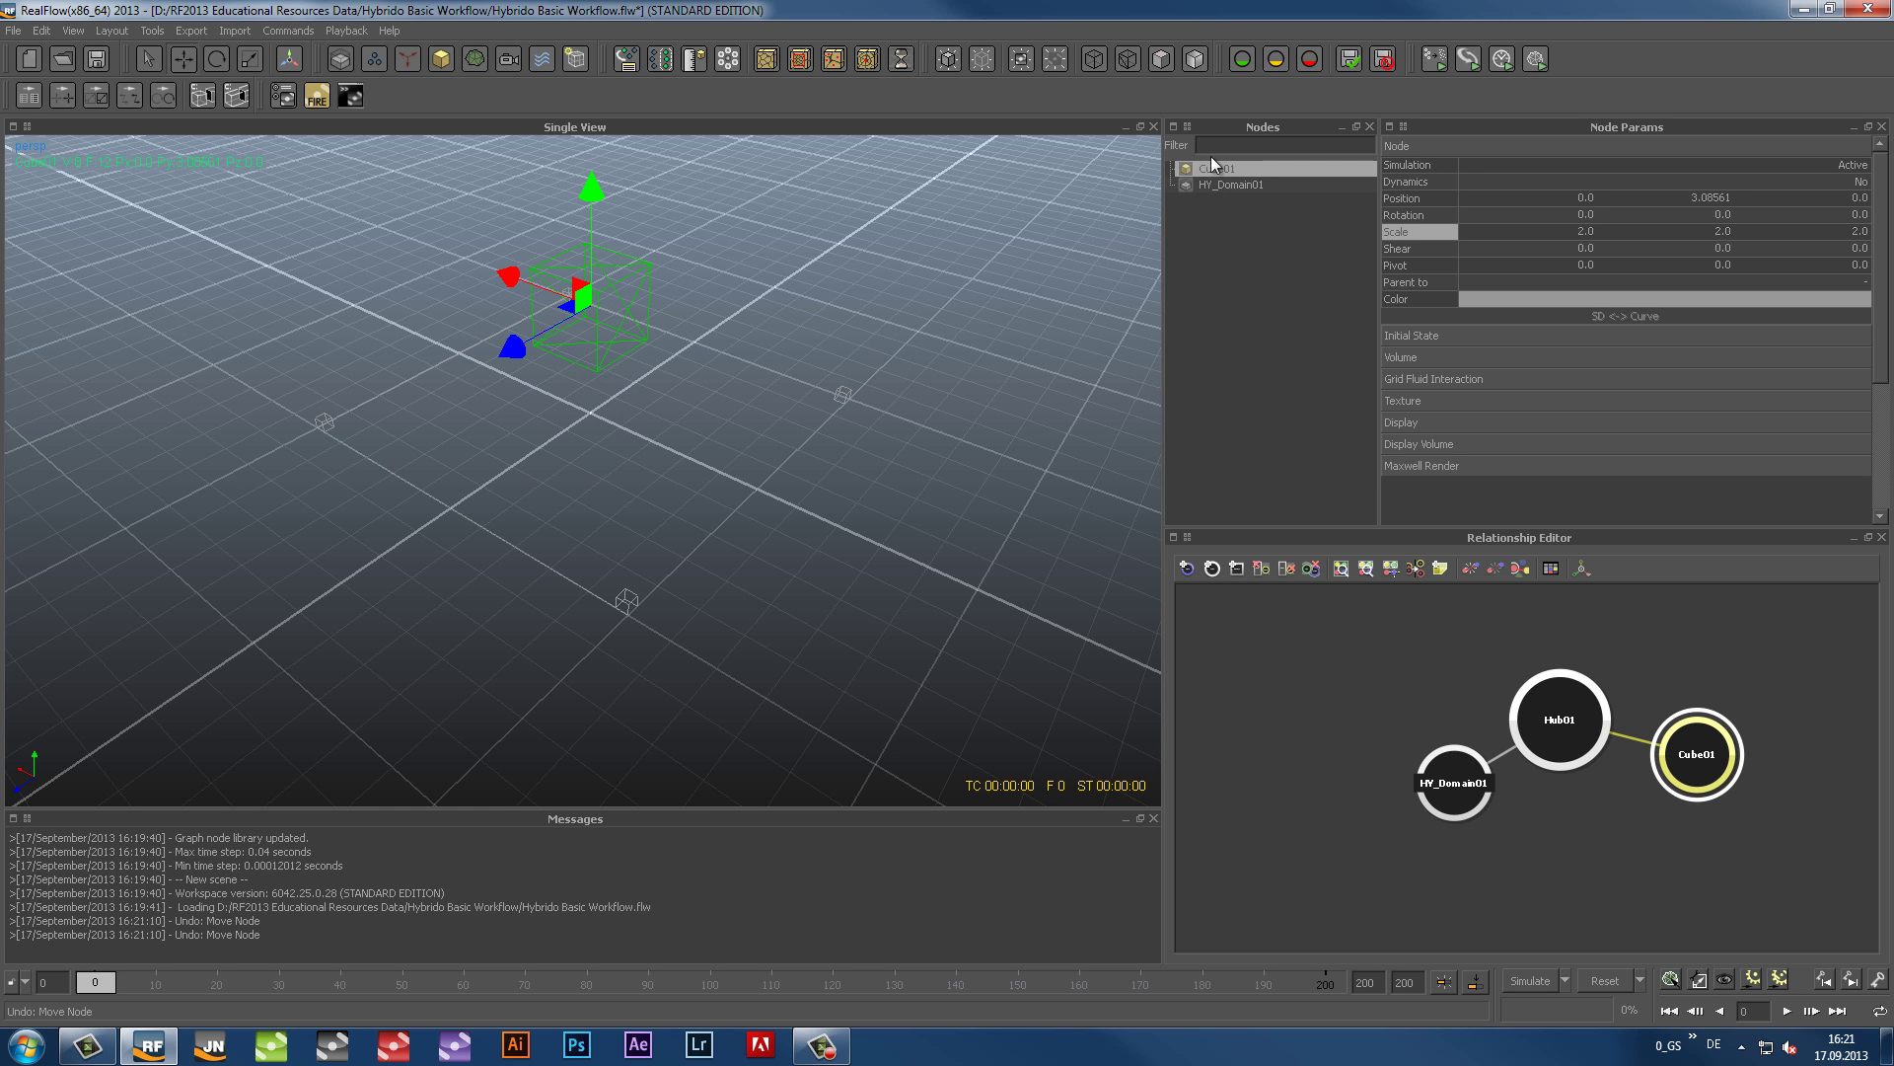
Step: Add the Hybrido emitter HY_Emitter01 with Cube01 as its emitting object
{"action": "left_click", "coordinate": [342, 59]}
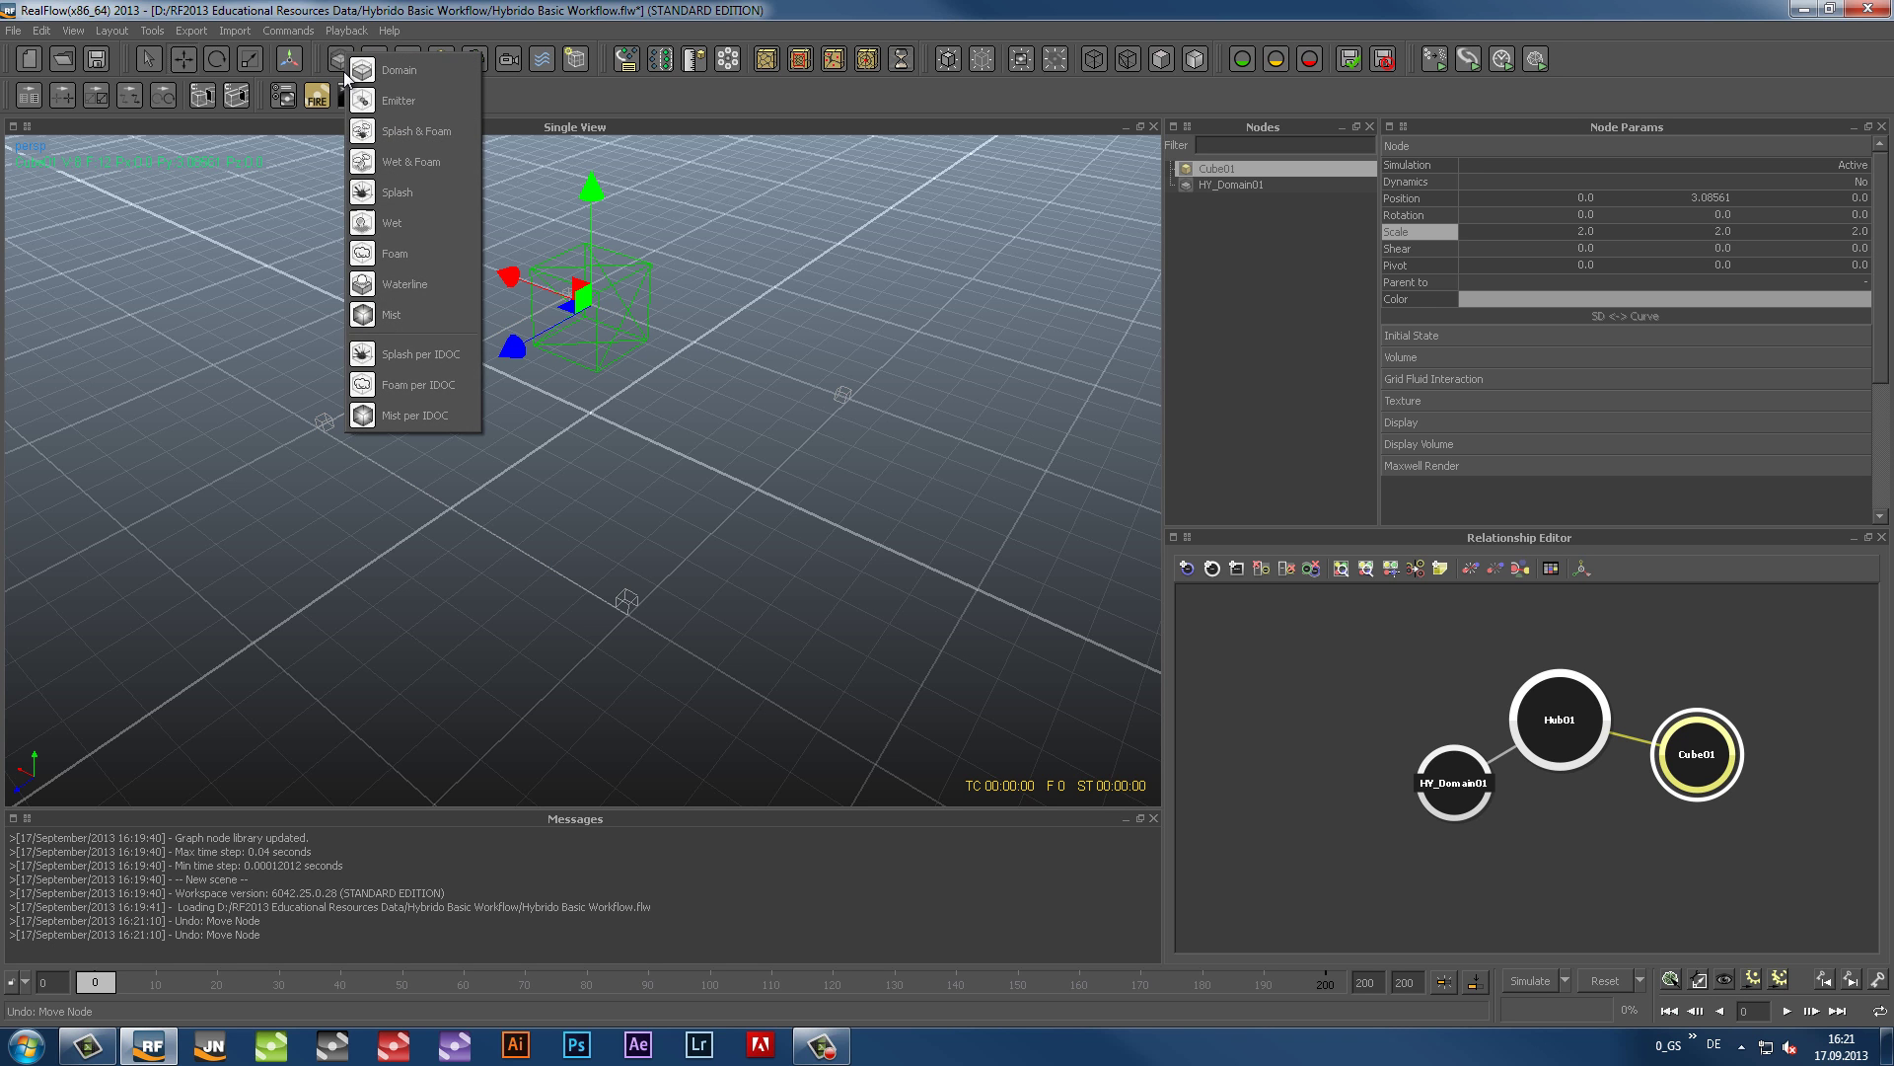
{"action": "left_click", "coordinate": [394, 88]}
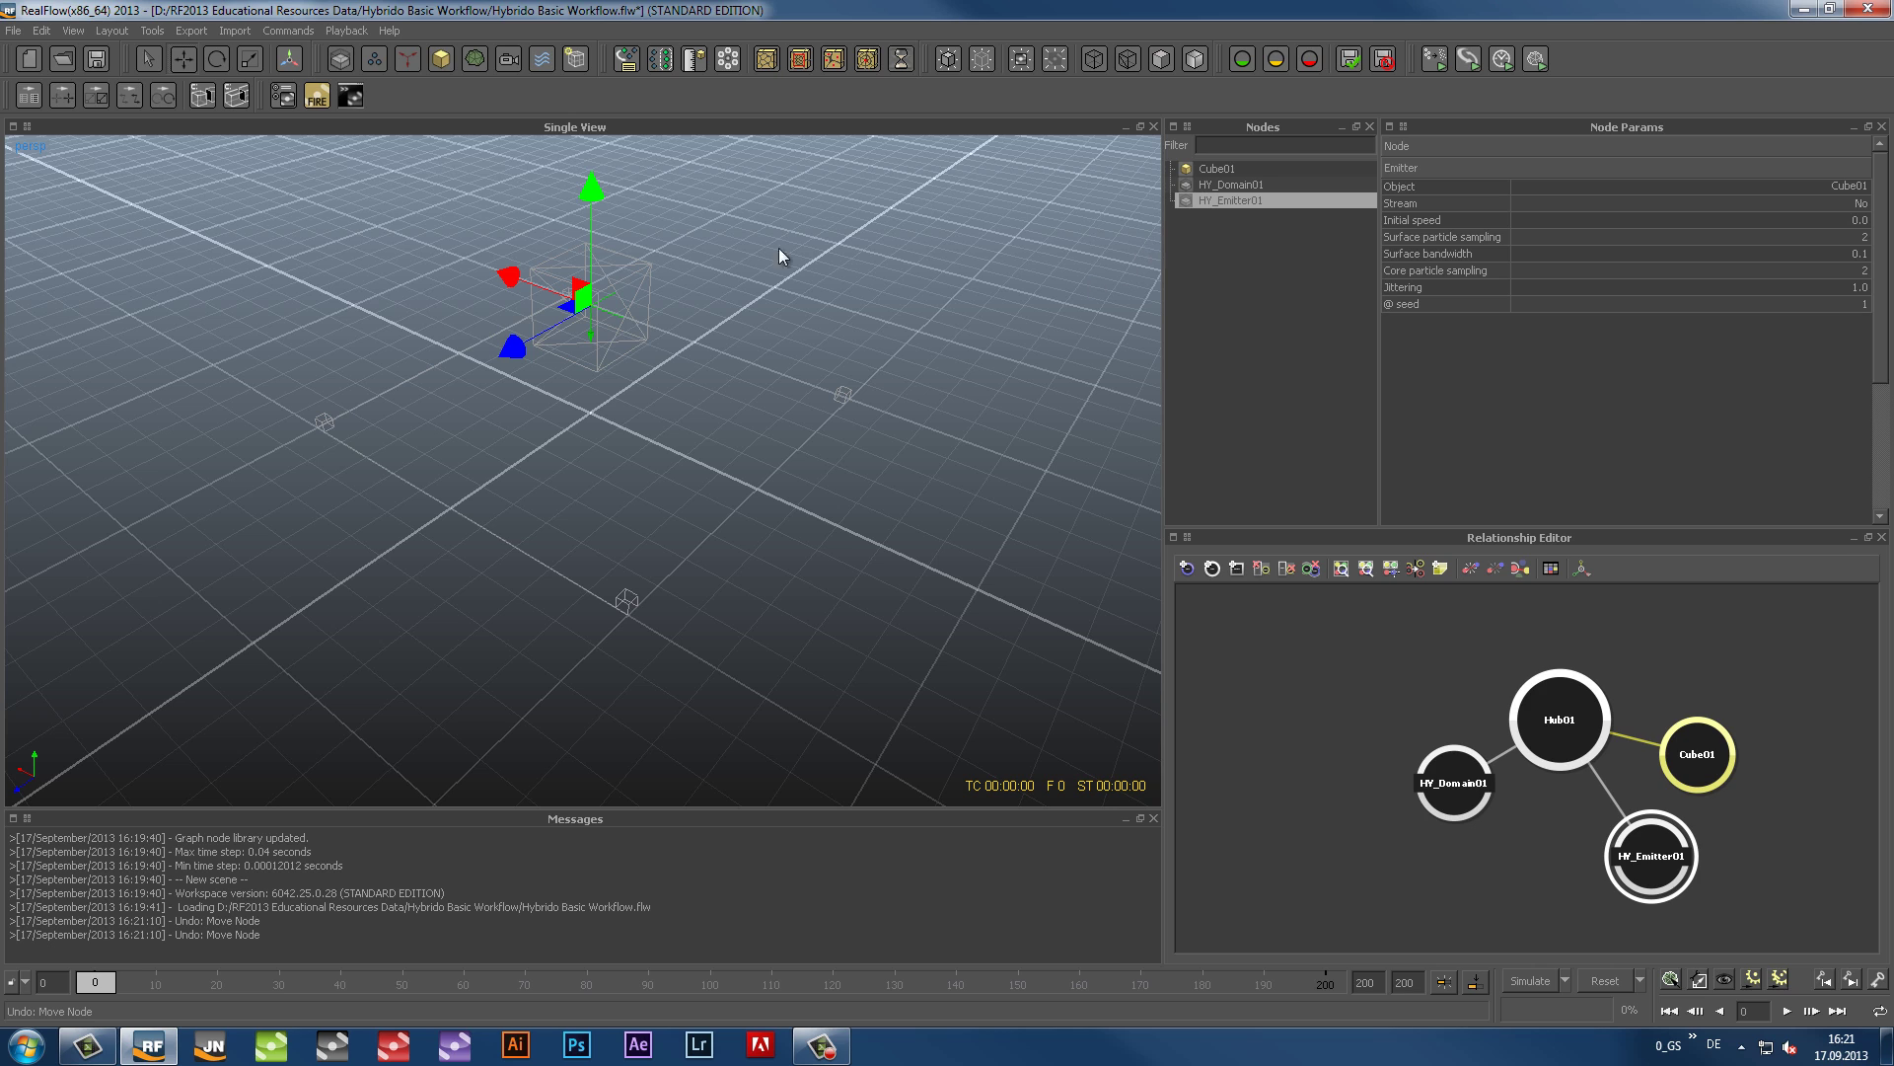
{"action": "left_click_drag", "start_coordinate": [559, 450], "coordinate": [646, 612], "text": "alt"}
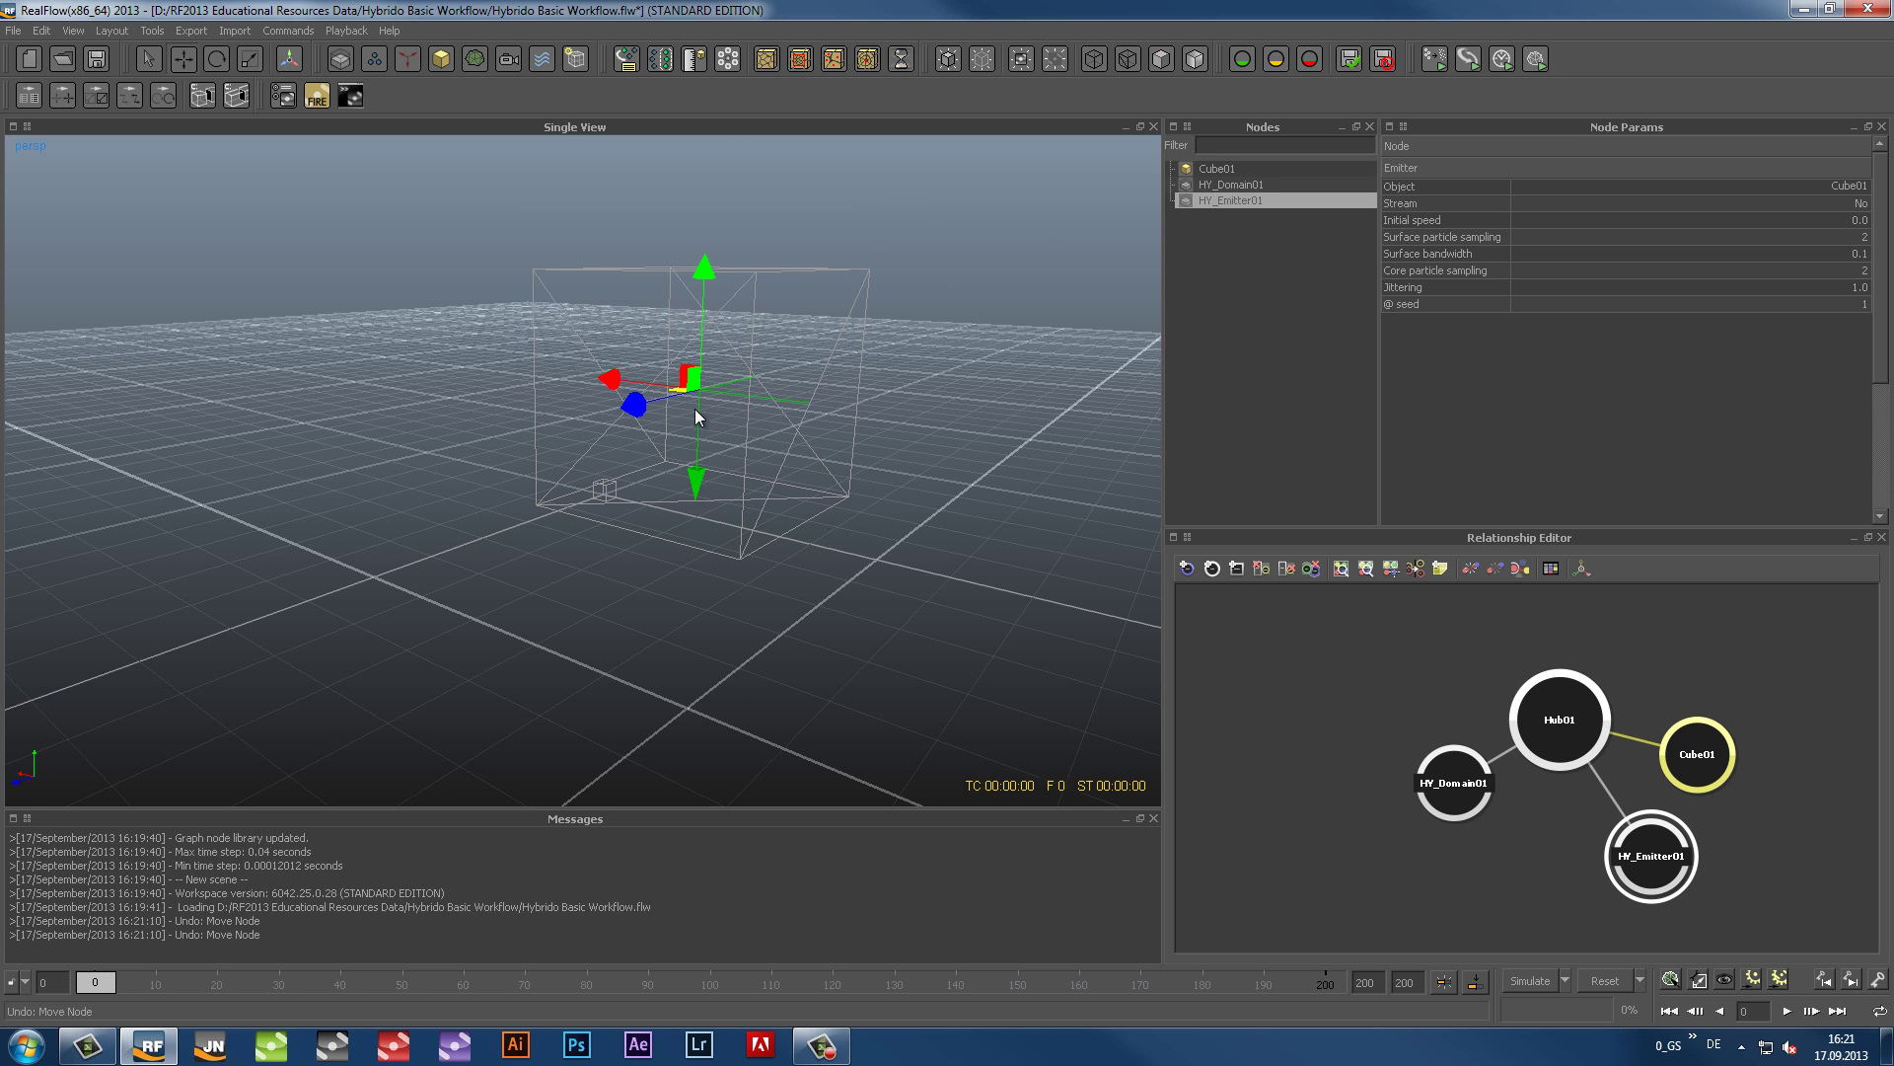
Step: Try tilting the emitter down-left with the rotate tool, then undo the rotation
{"action": "key", "text": "e"}
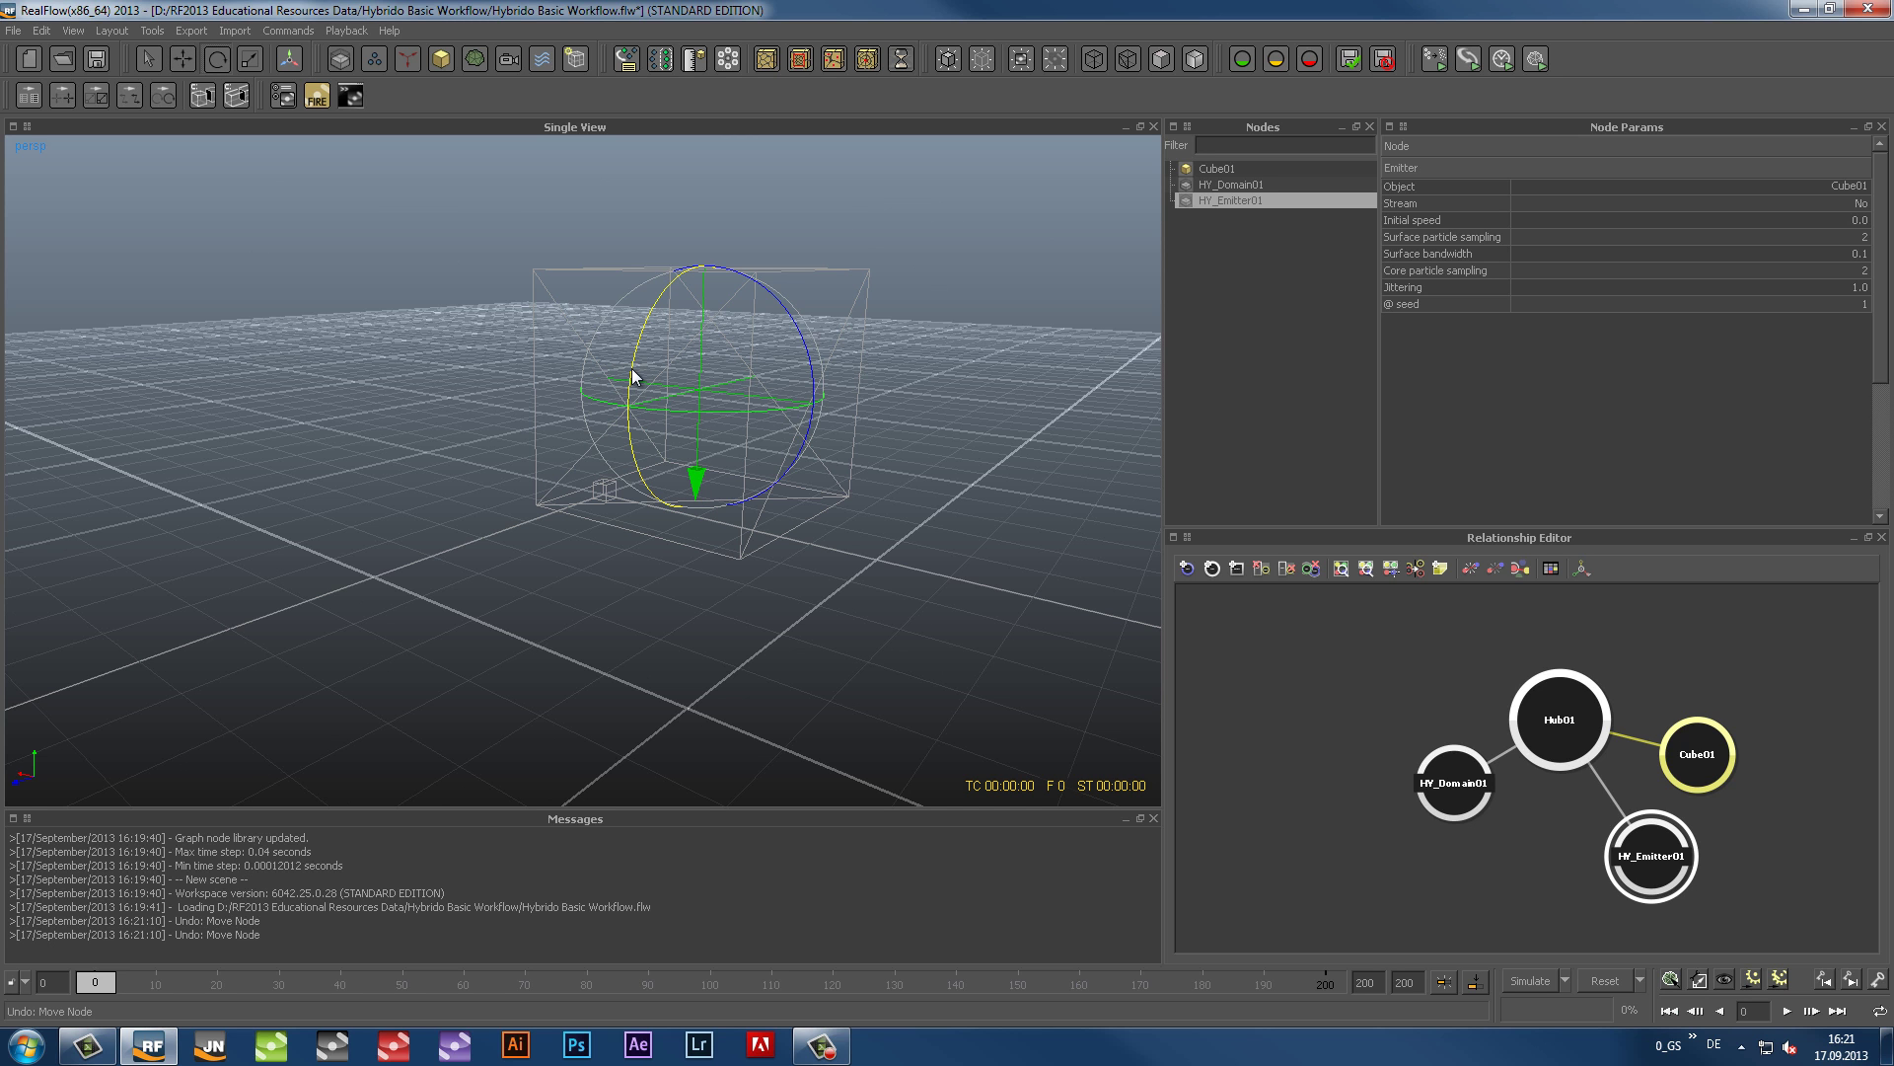
{"action": "left_click_drag", "start_coordinate": [634, 381], "coordinate": [682, 343]}
{"action": "key", "text": "ctrl+z"}
{"action": "scroll", "coordinate": [754, 419], "scroll_direction": "down", "scroll_amount": 5}
Step: Add a Gravity01 daemon with strength 9.8 to the scene
{"action": "left_click_drag", "start_coordinate": [588, 549], "coordinate": [564, 486], "text": "alt"}
{"action": "left_click", "coordinate": [158, 57]}
{"action": "left_click", "coordinate": [398, 56]}
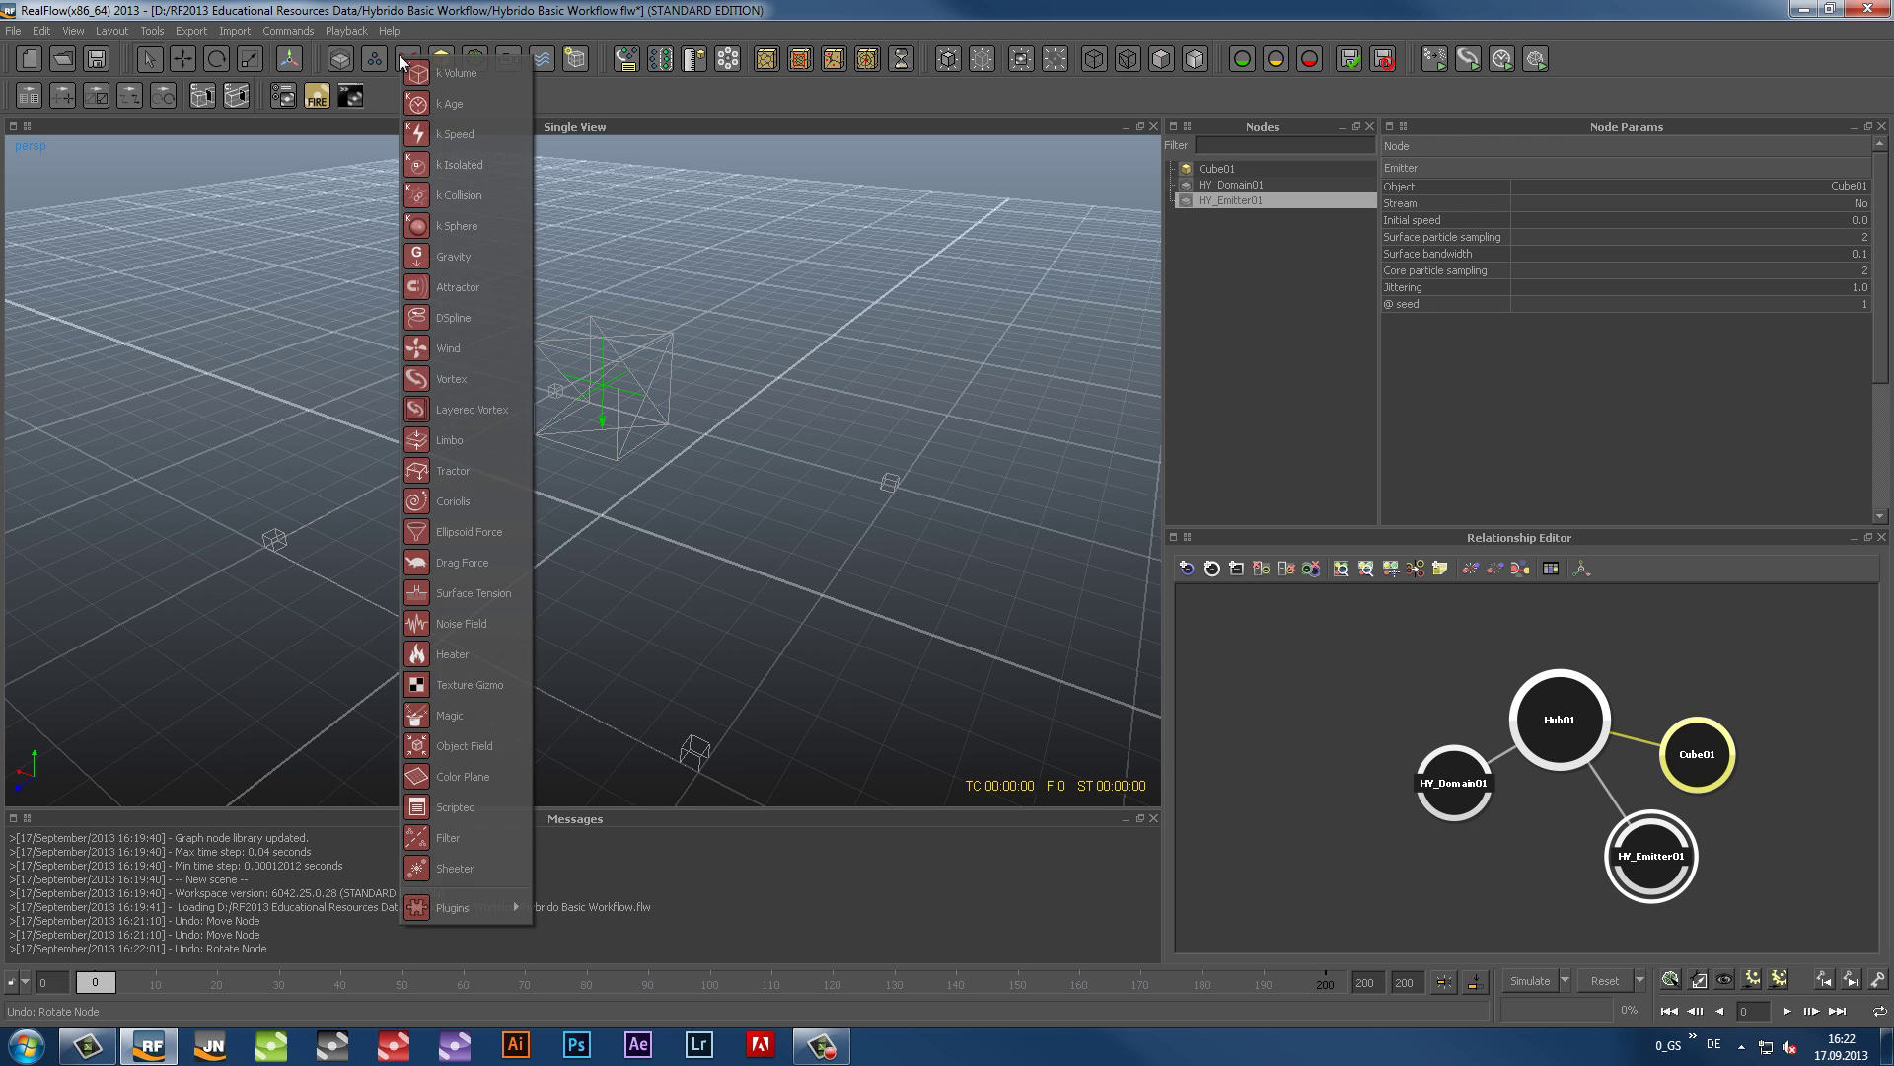
{"action": "left_click", "coordinate": [445, 253]}
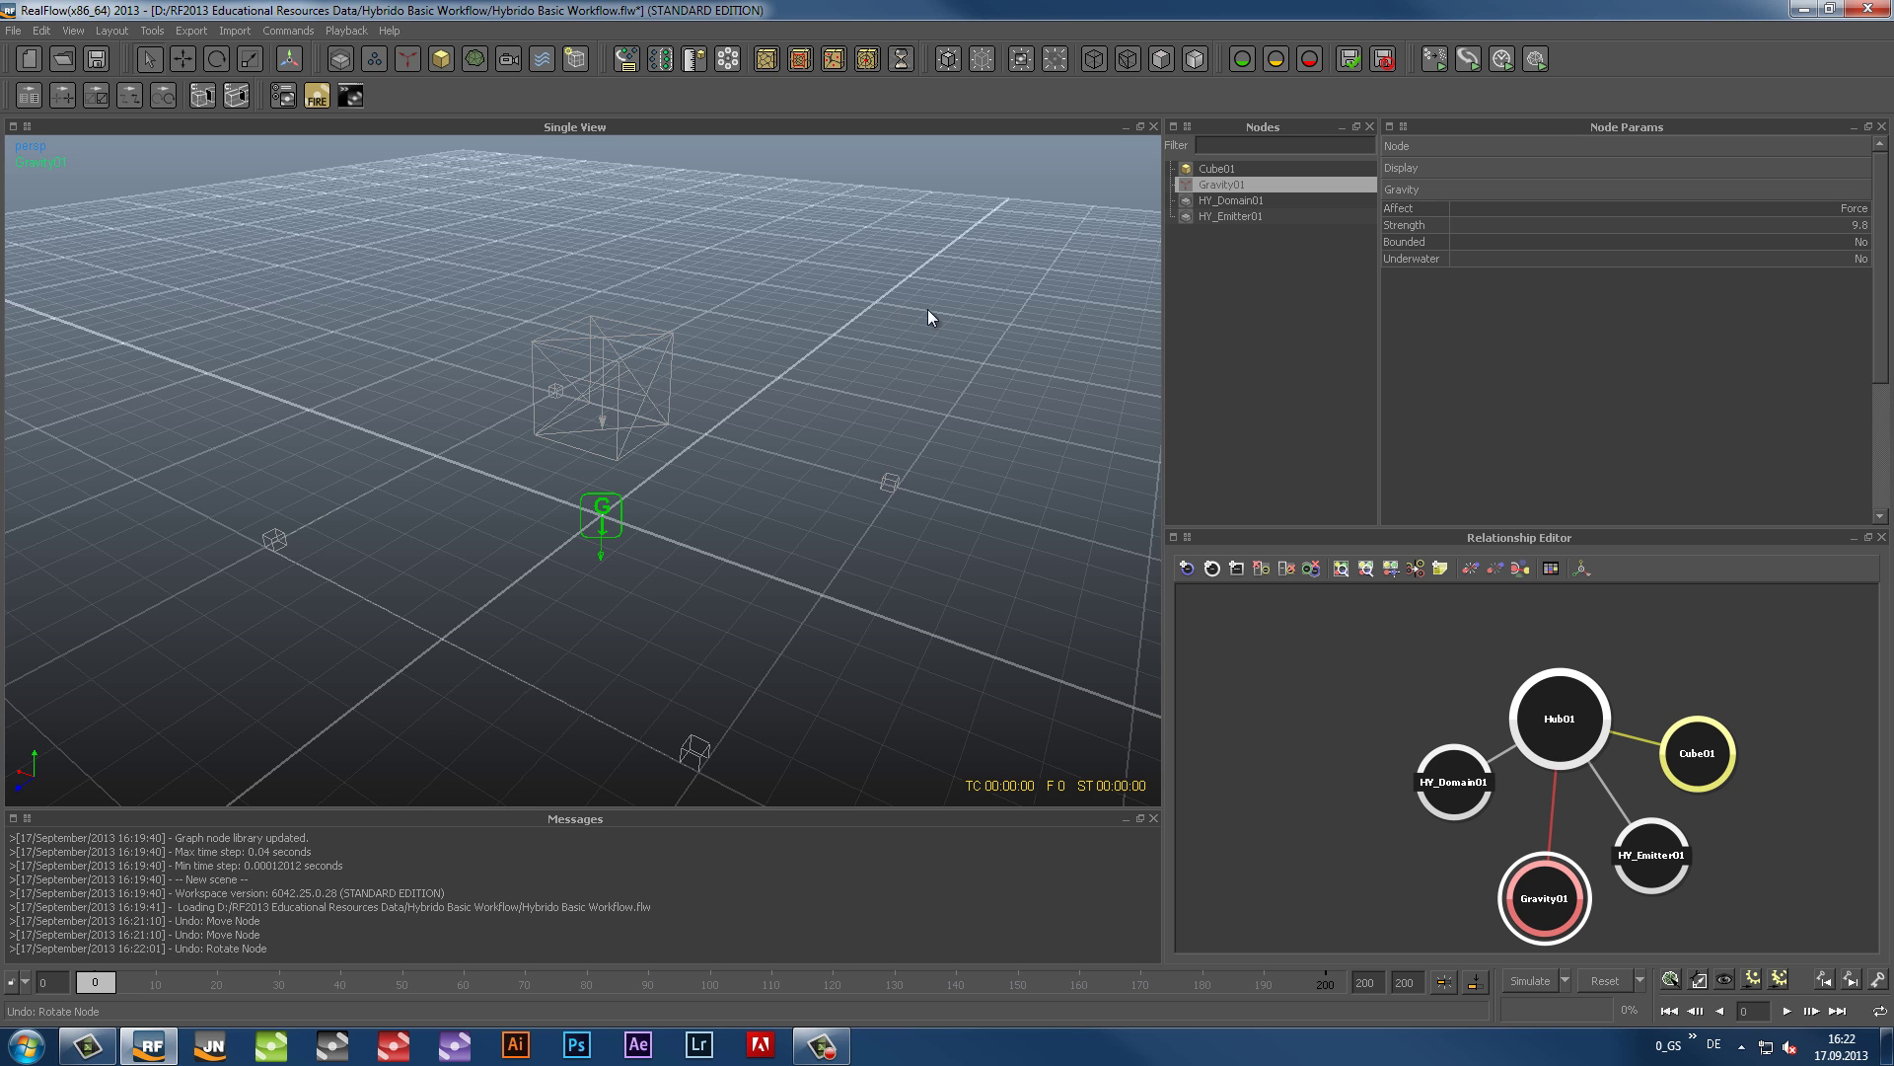
Step: Simulate up to frame 32 and scrub back through the falling particles
{"action": "left_click", "coordinate": [1526, 981]}
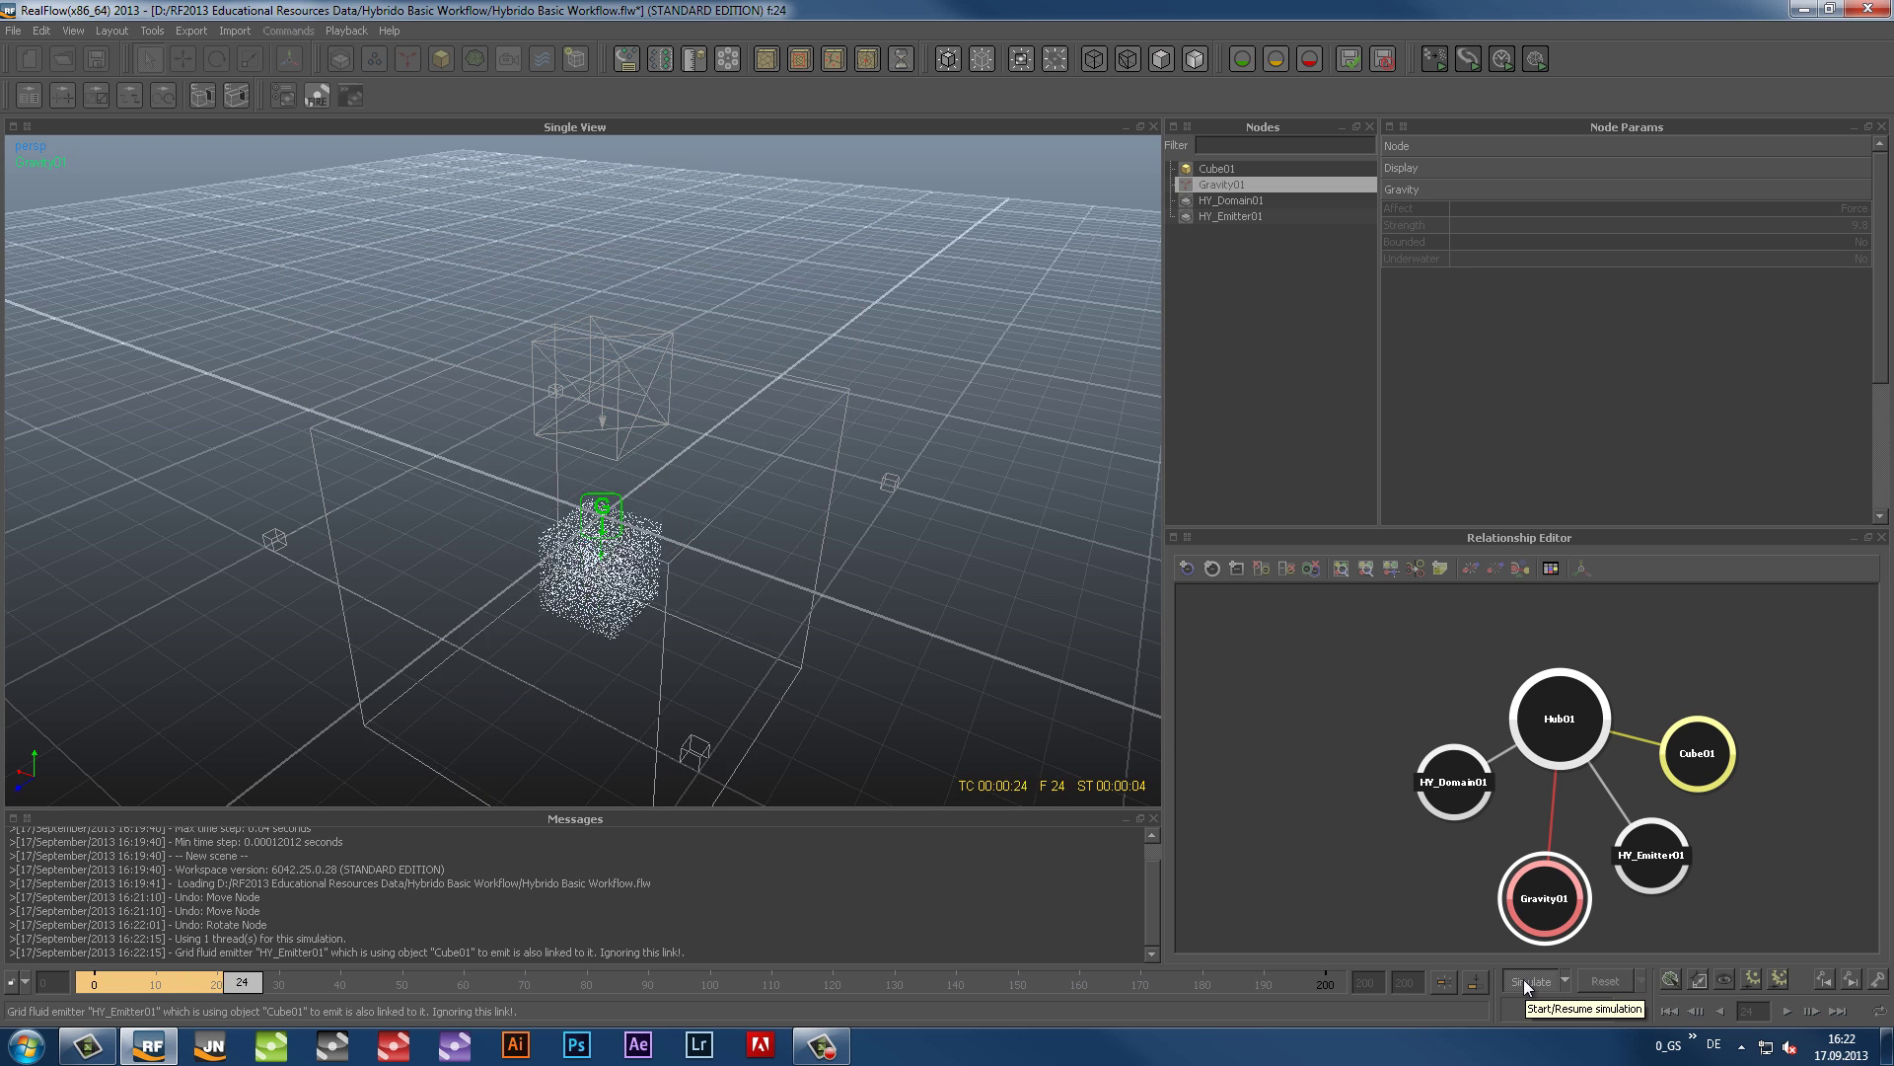
{"action": "left_click", "coordinate": [1524, 978]}
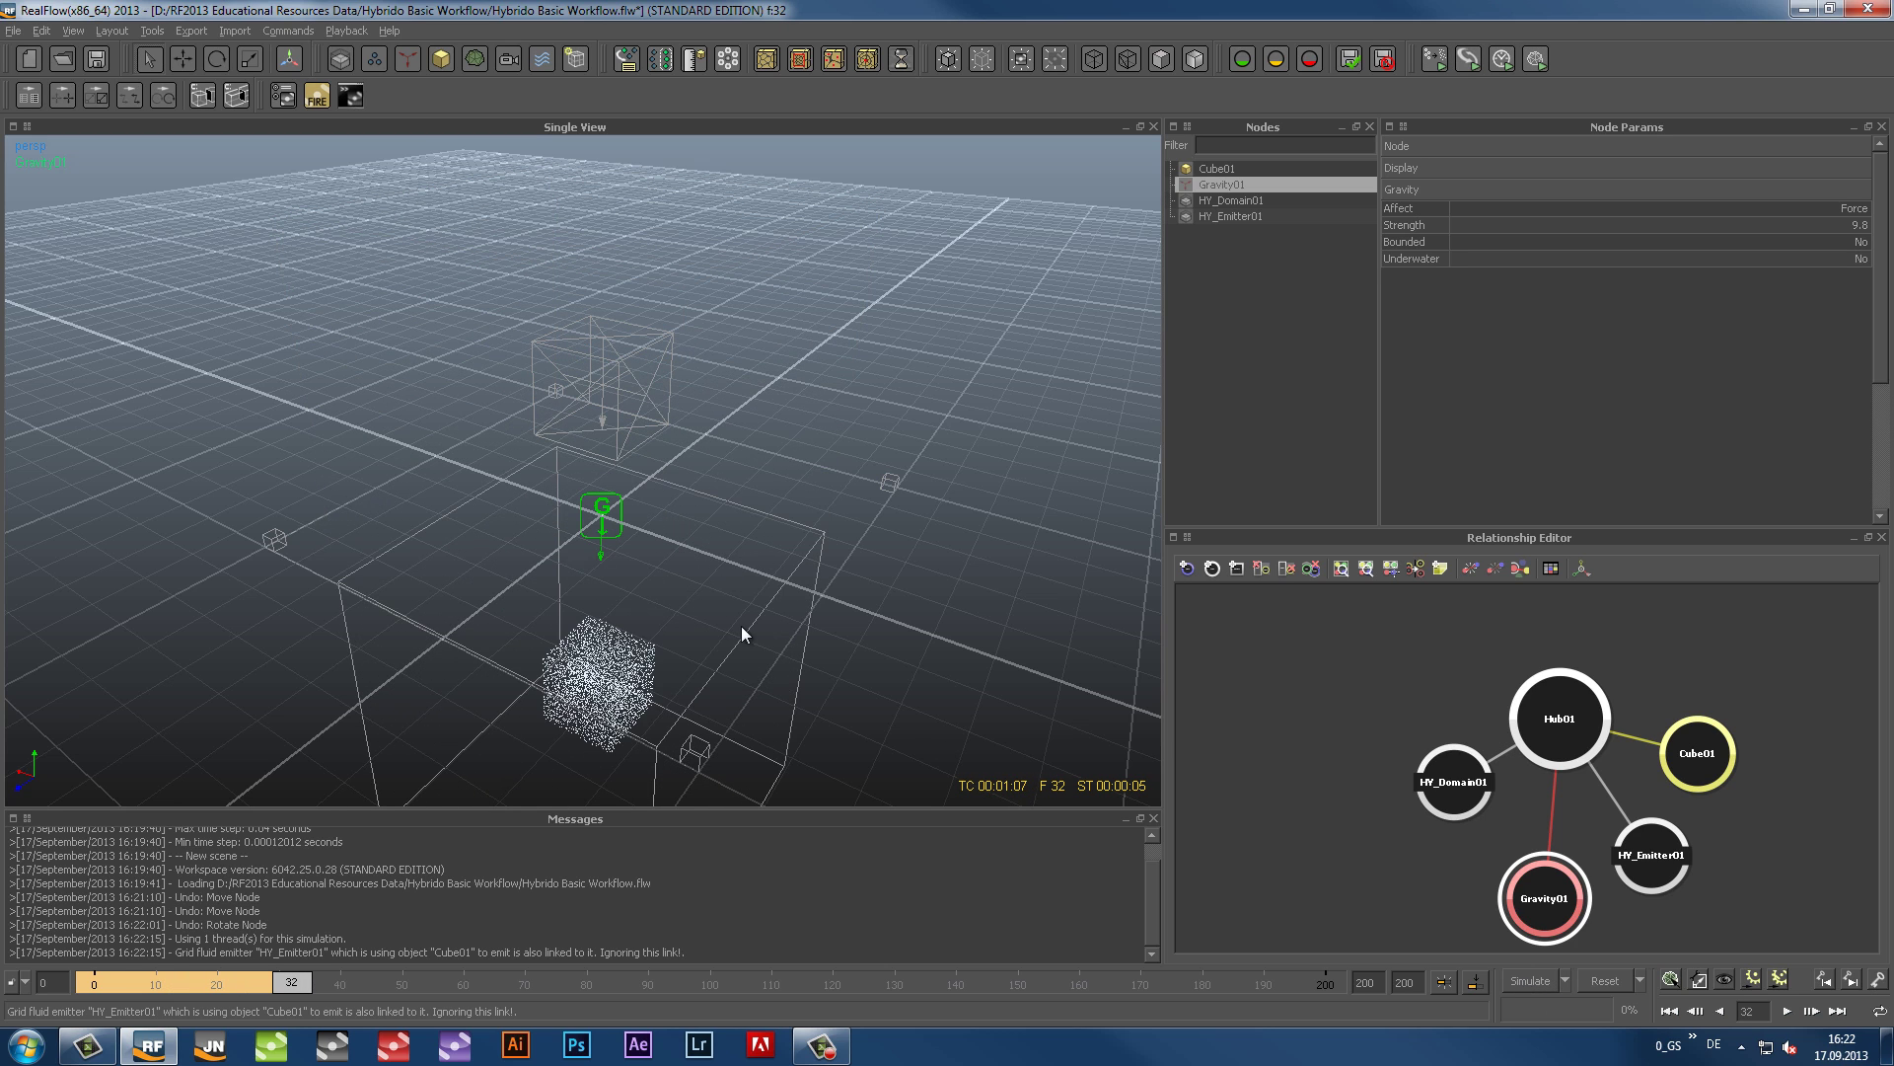
{"action": "middle_click_drag", "start_coordinate": [737, 621], "coordinate": [743, 450], "text": "alt"}
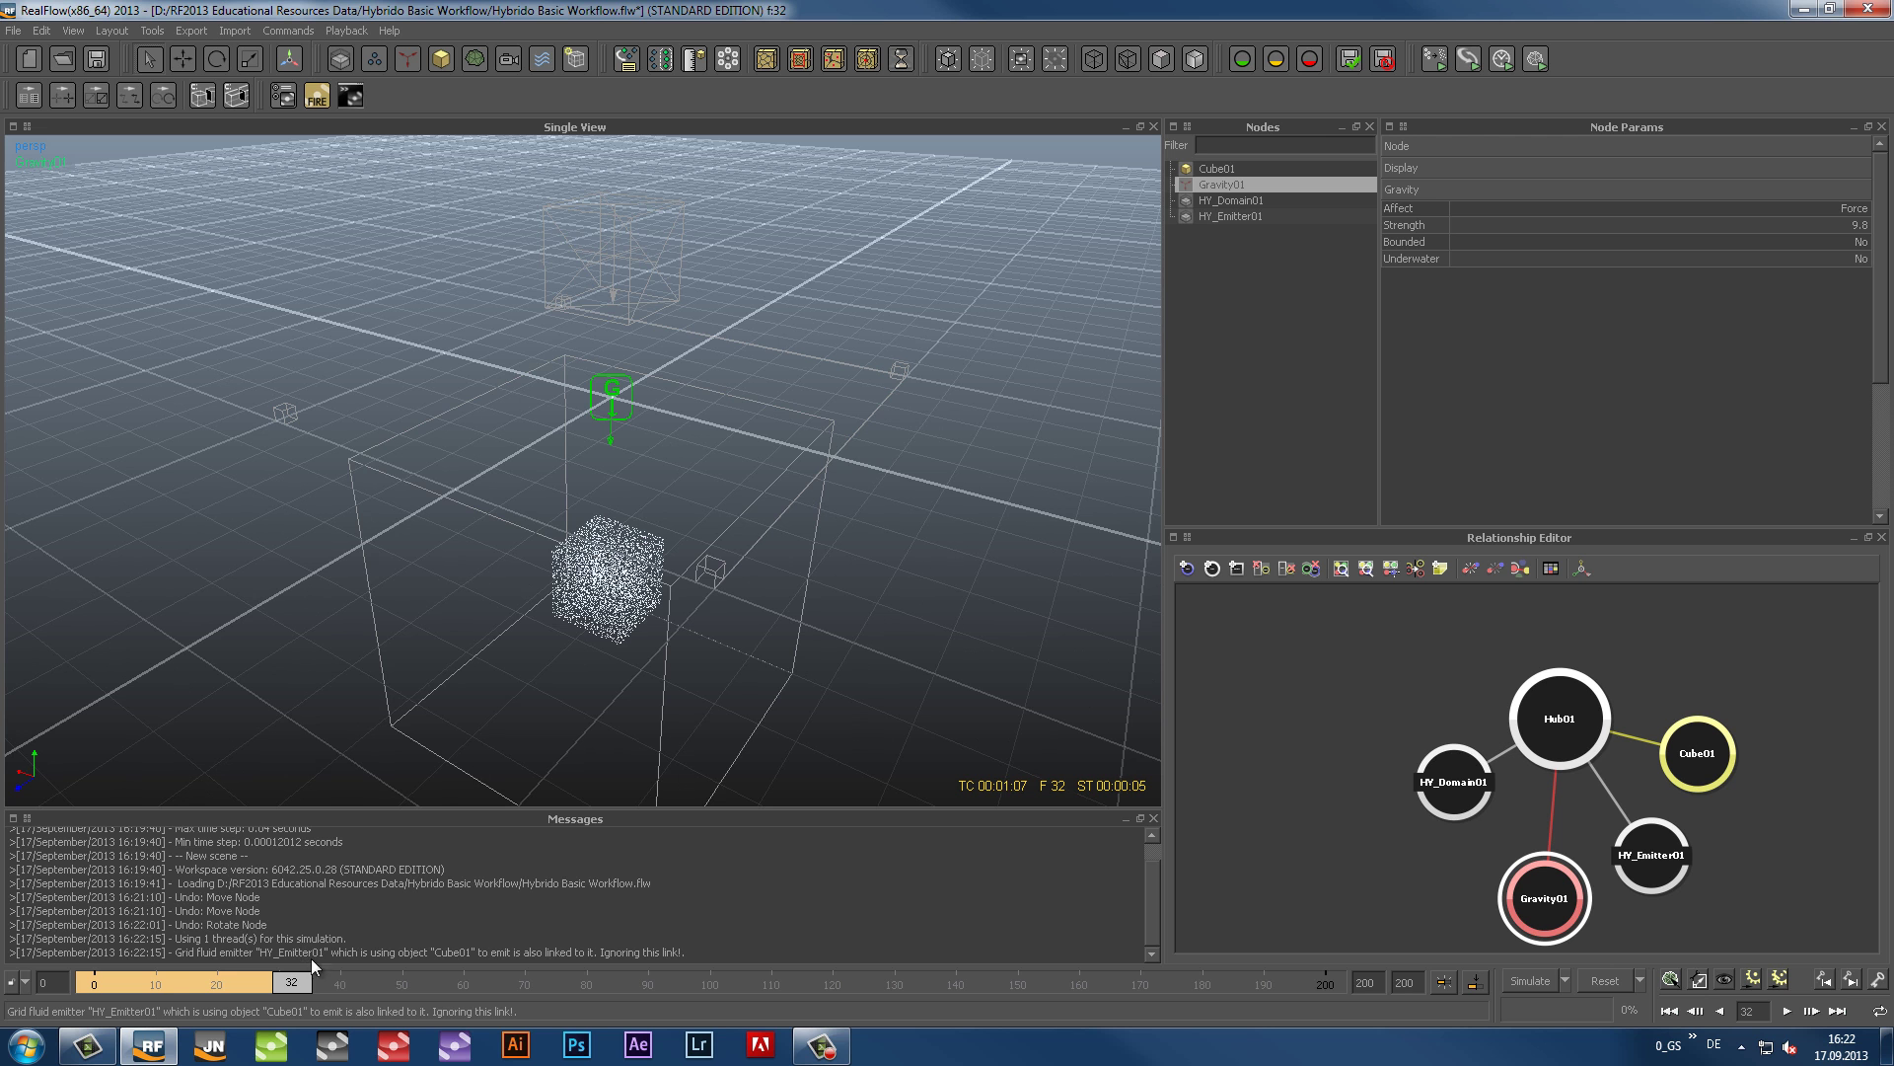
{"action": "left_click_drag", "start_coordinate": [292, 982], "coordinate": [192, 957]}
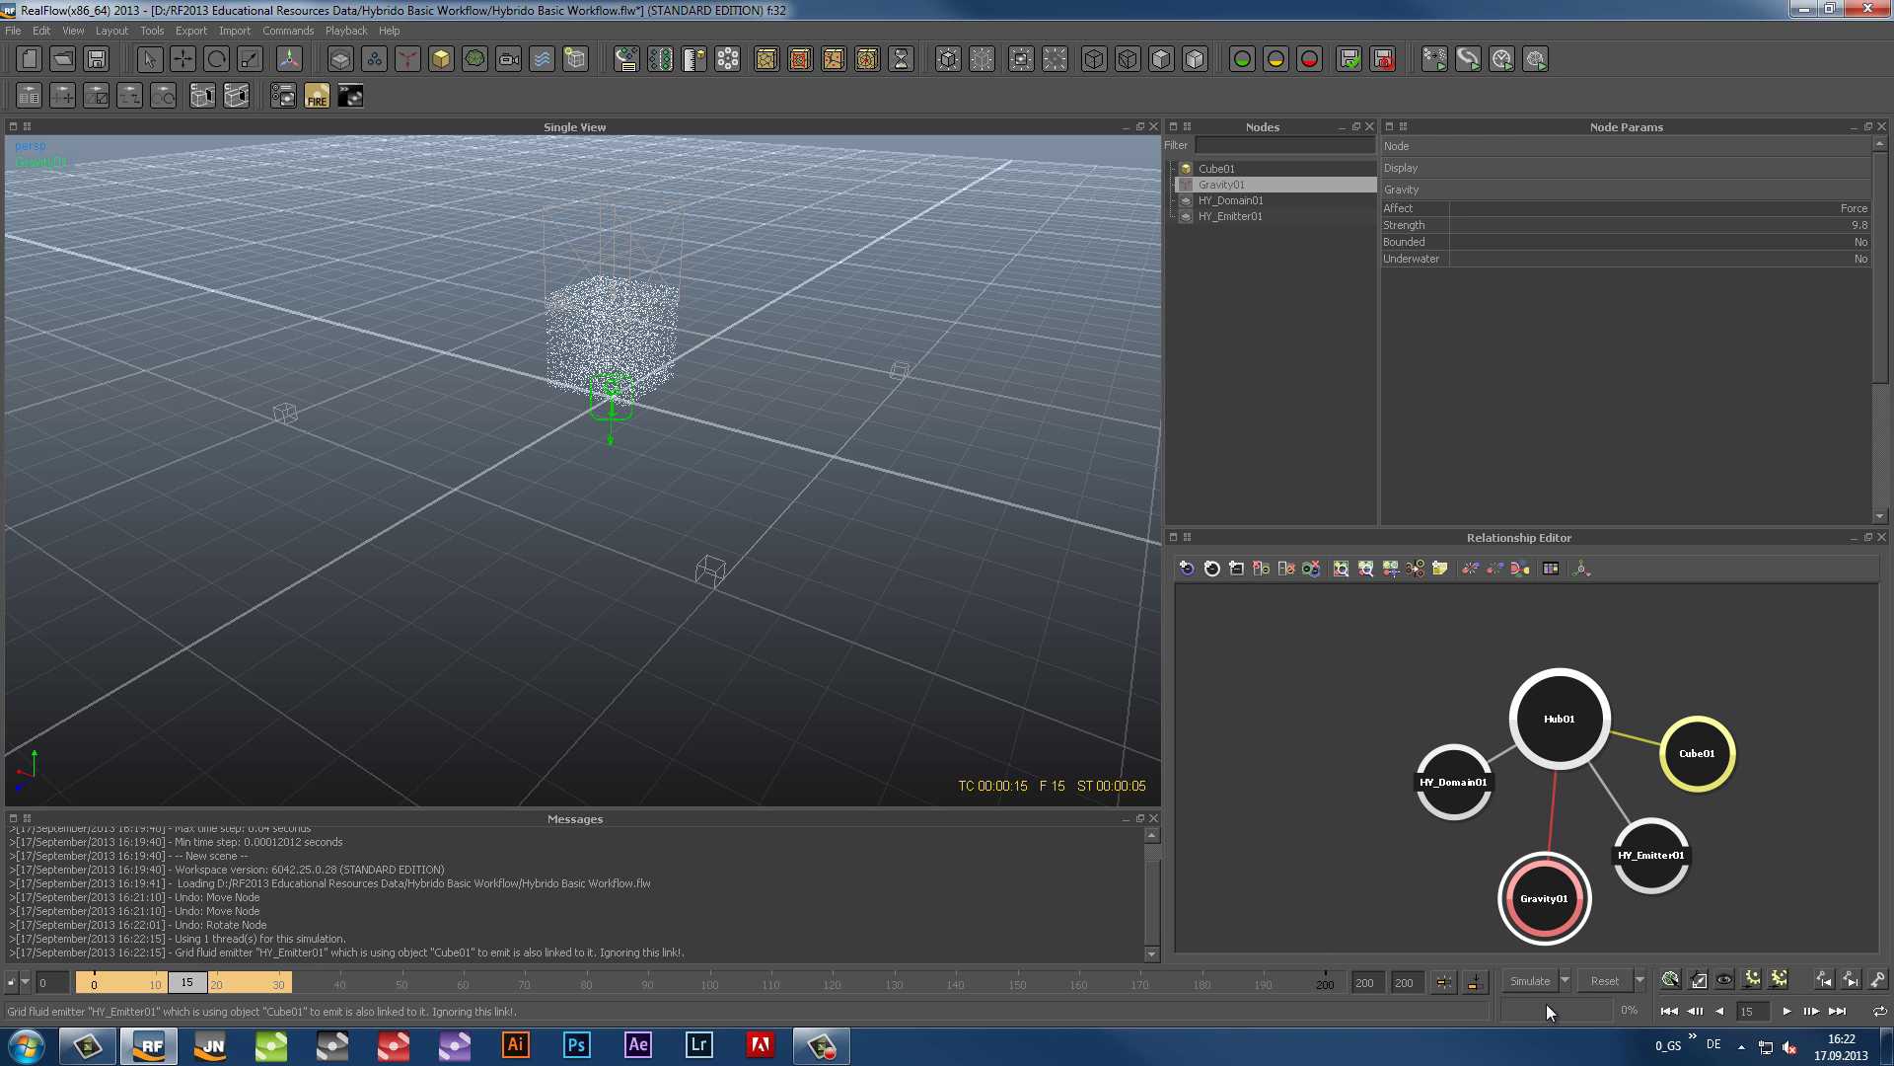
Step: Reset the simulation, then add Cube_top_open01 scaled to 7, 10 and 7
{"action": "left_click", "coordinate": [1602, 980]}
{"action": "key", "text": "Return"}
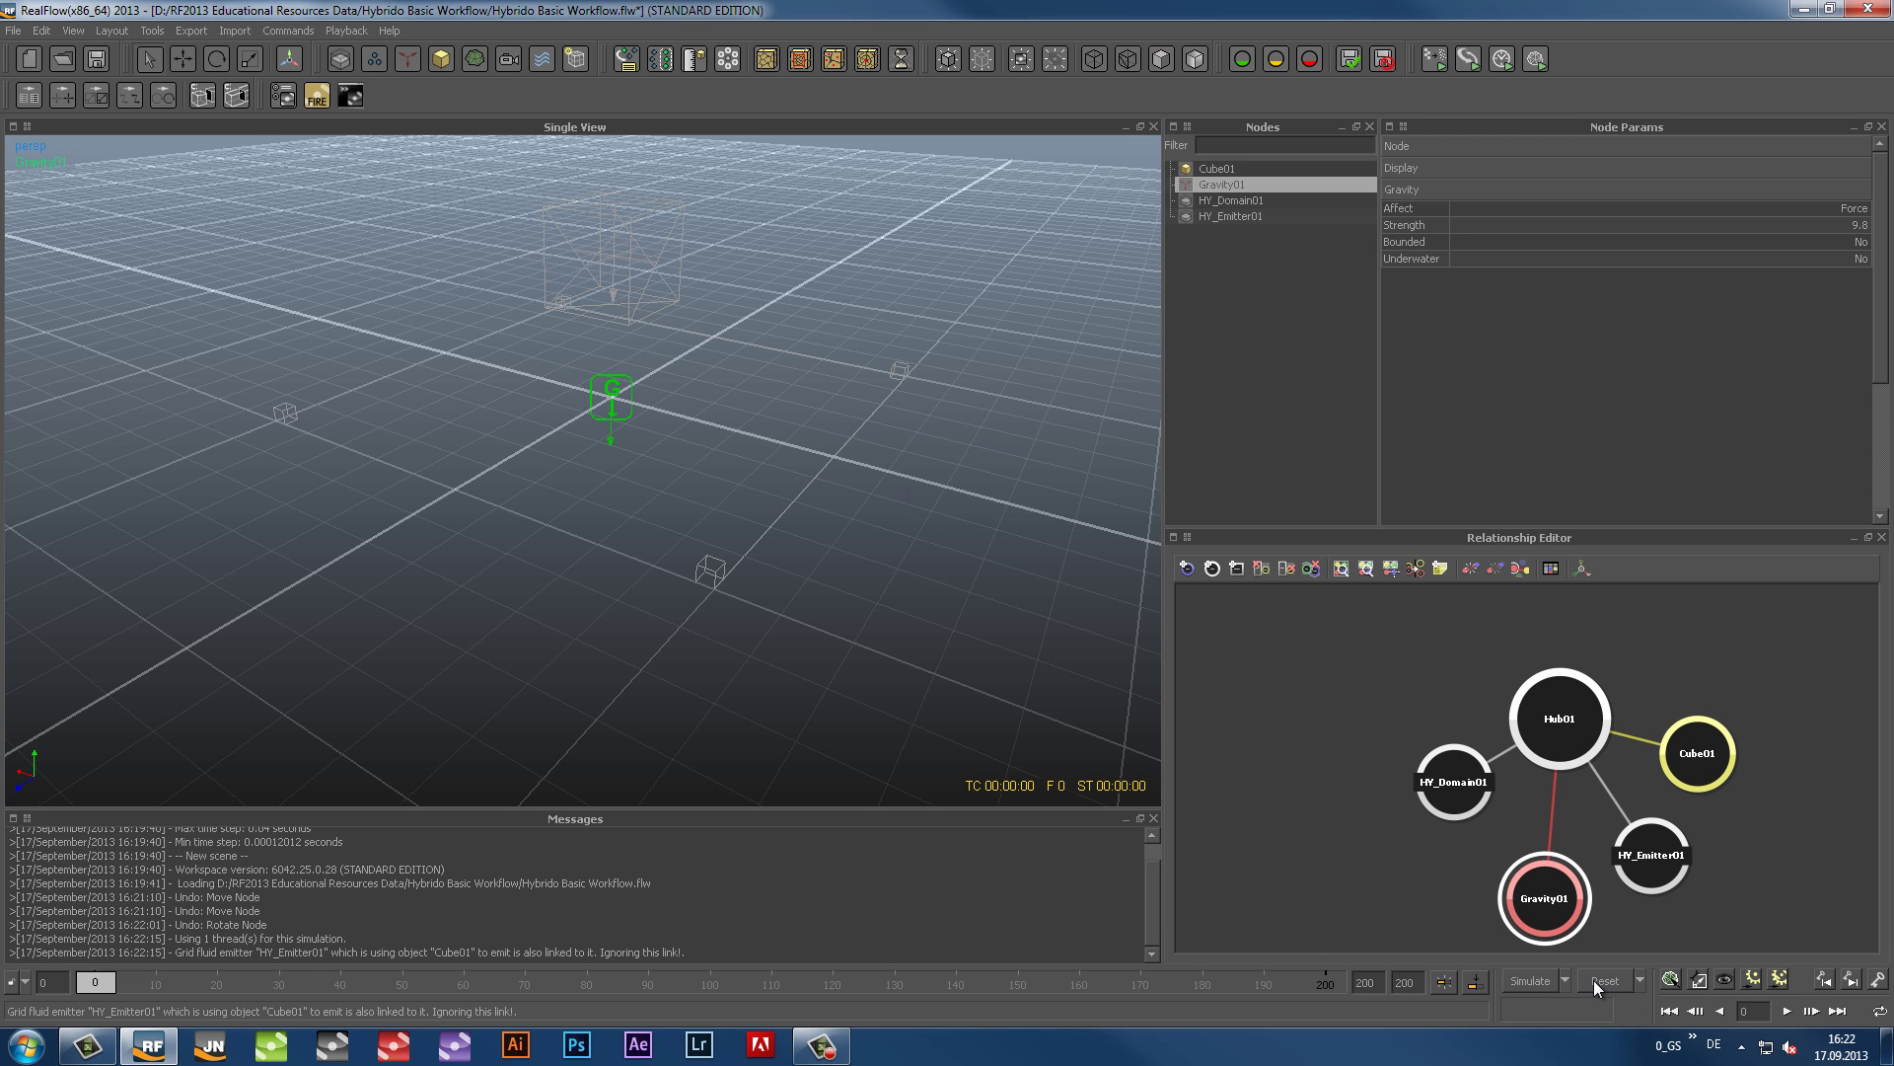
{"action": "left_click", "coordinate": [441, 58]}
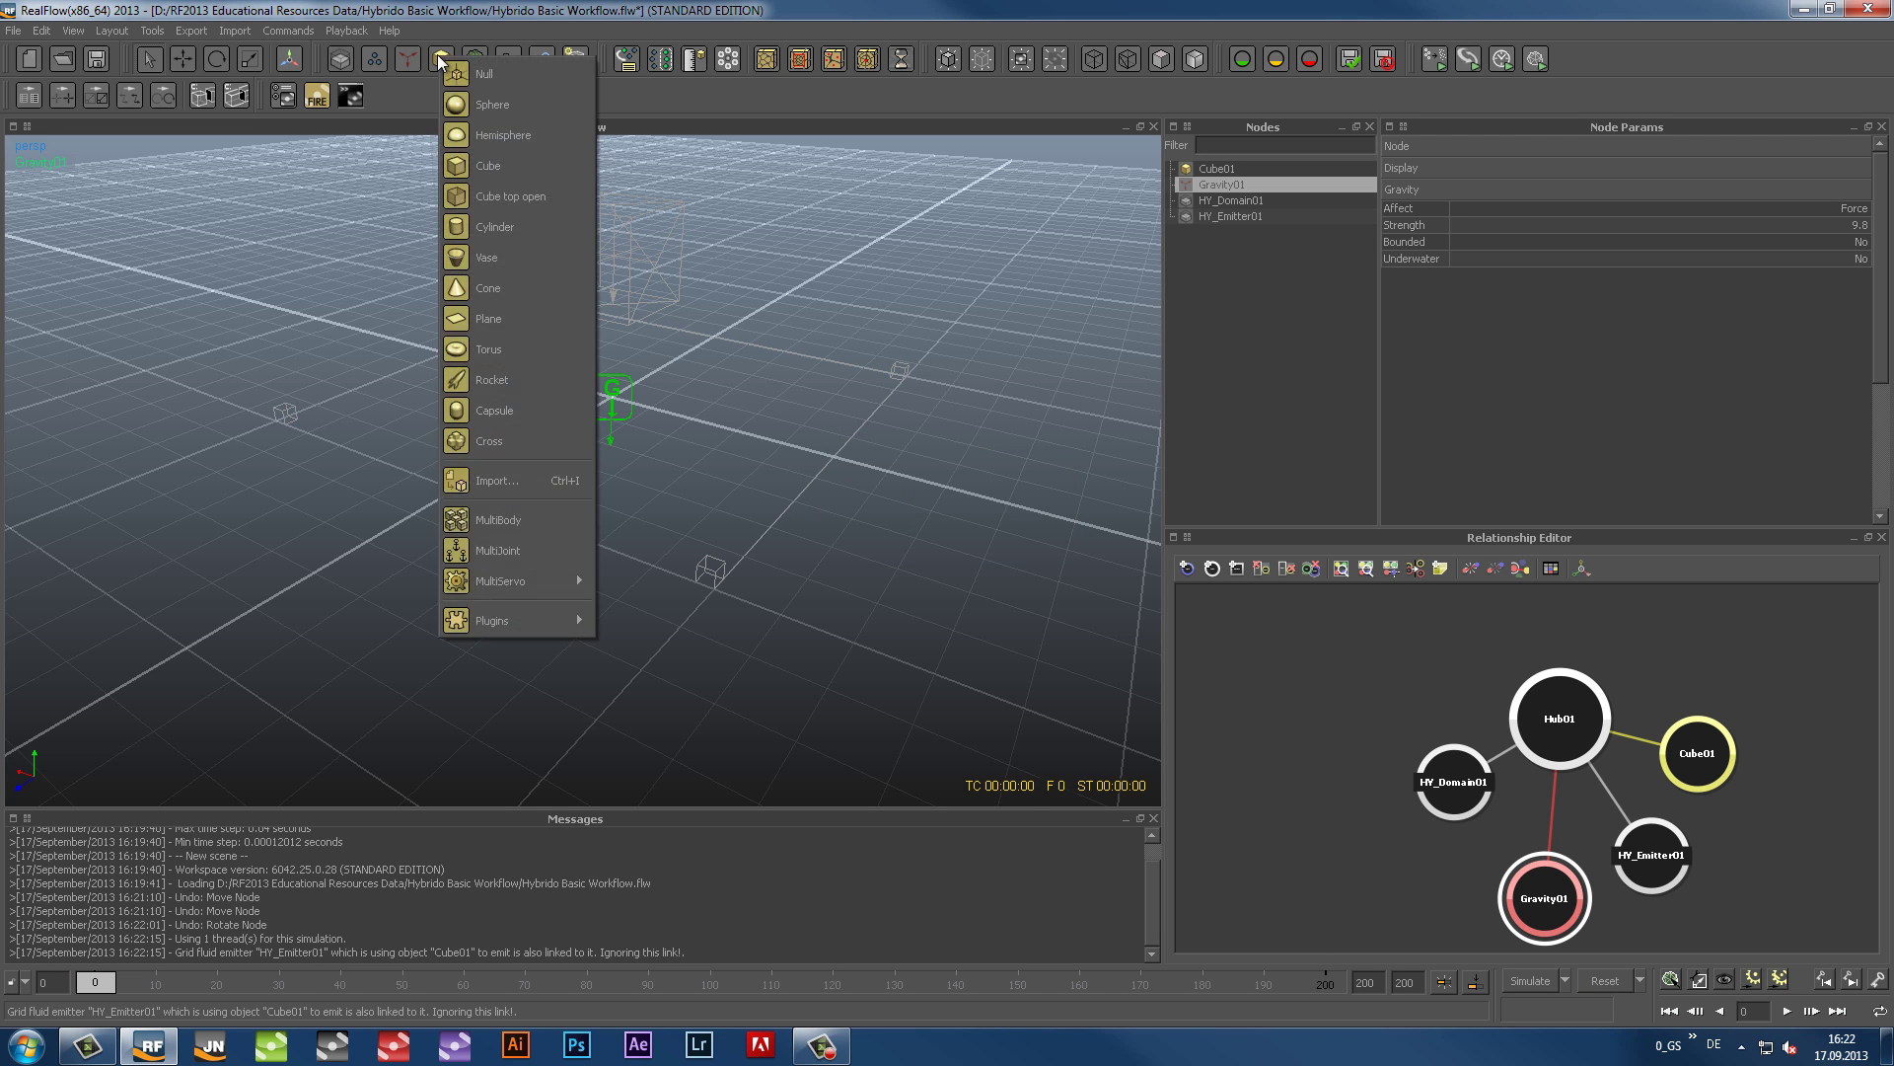
{"action": "left_click", "coordinate": [553, 195]}
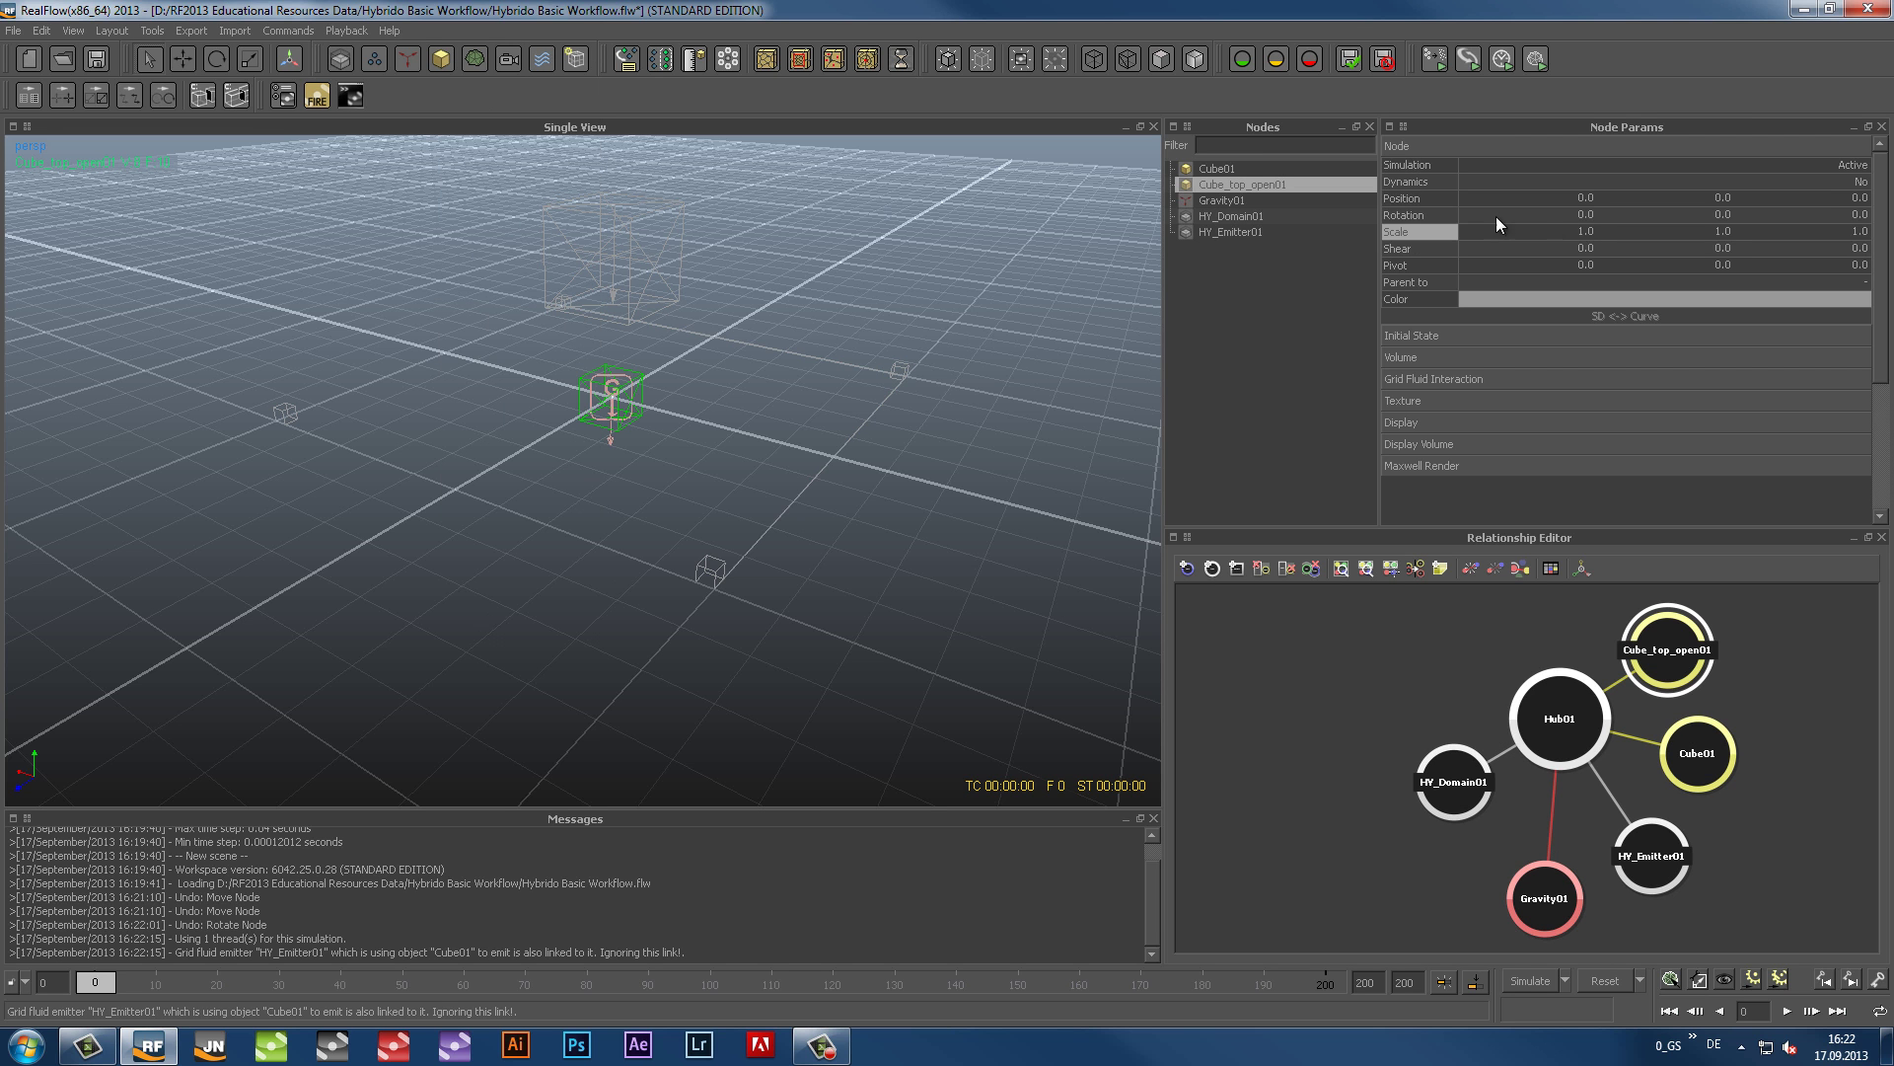
{"action": "type", "text": "7"}
{"action": "key", "text": "Tab"}
{"action": "type", "text": "10"}
{"action": "key", "text": "Tab"}
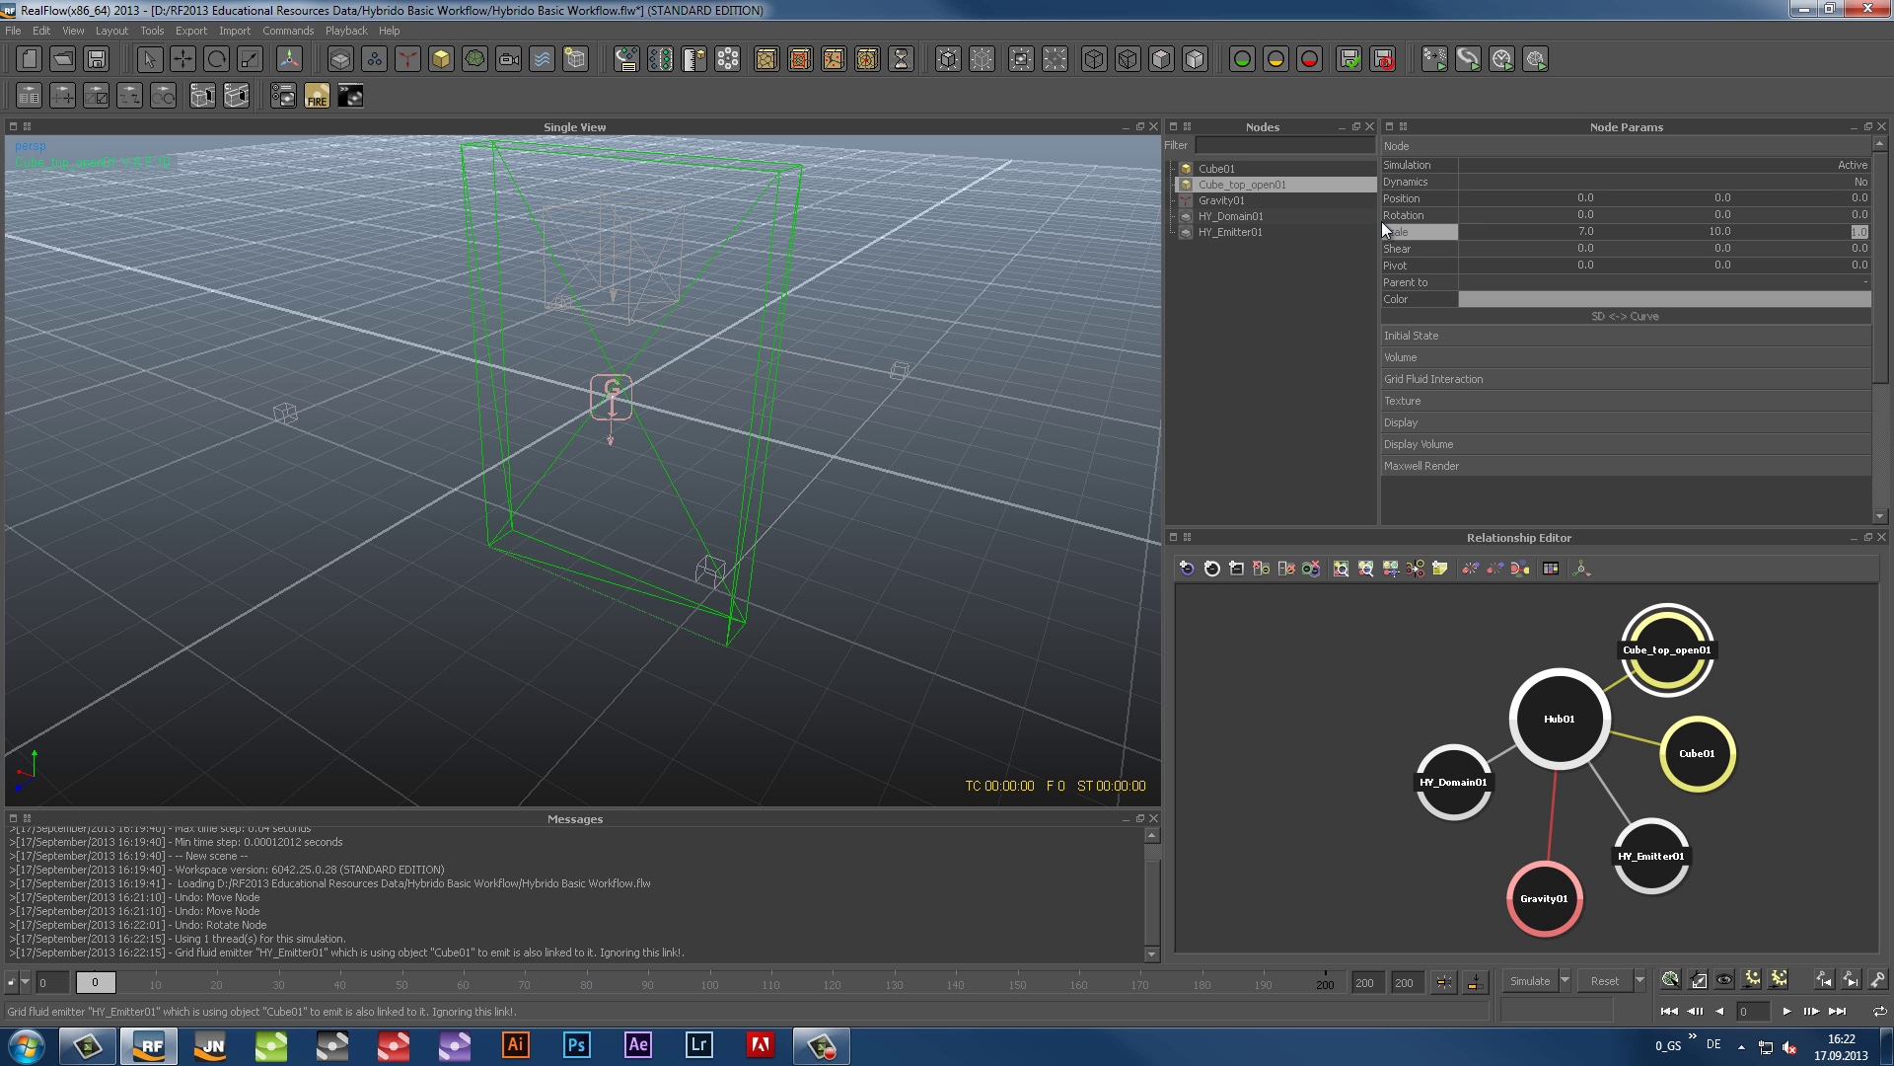
{"action": "key", "text": "Return"}
{"action": "left_click_drag", "start_coordinate": [944, 402], "coordinate": [746, 568], "text": "alt"}
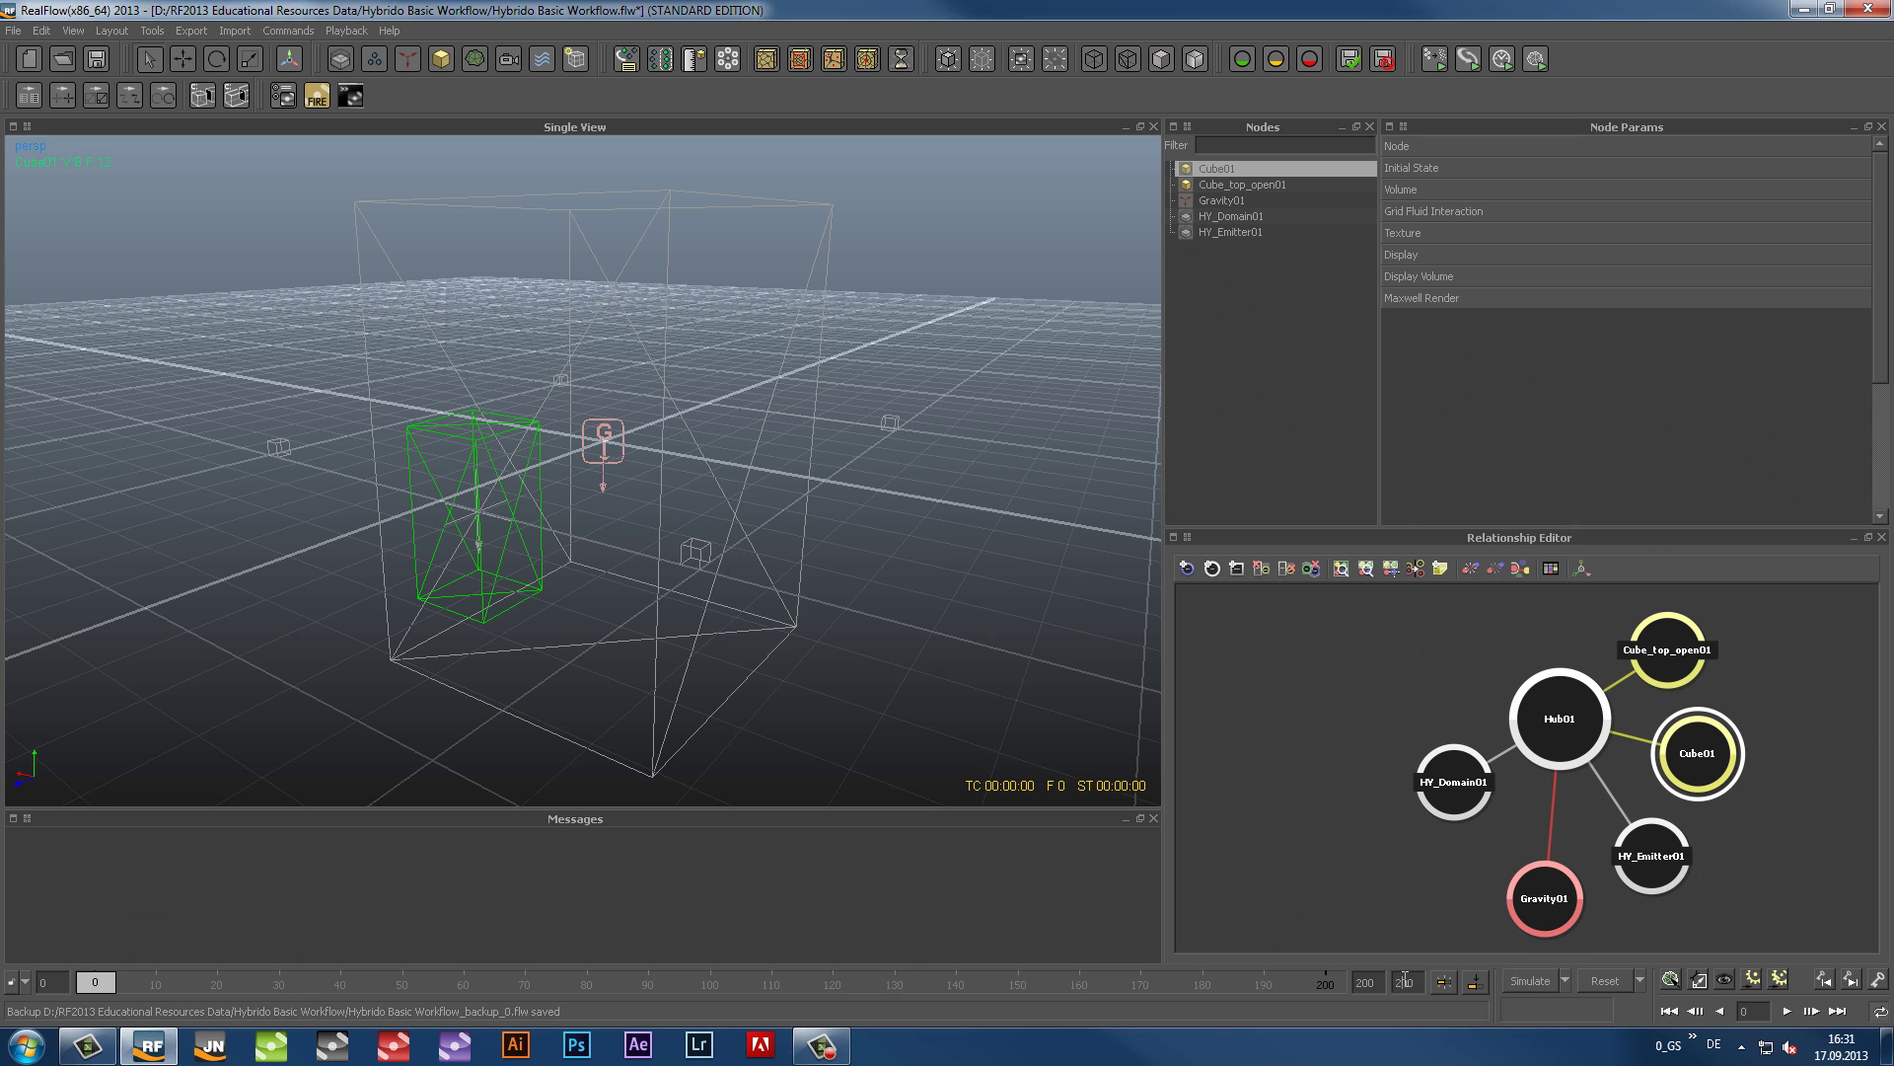
Step: Set the end frame to 100 and simulate the Hybrido fluid
{"action": "double_click", "coordinate": [1402, 981]}
{"action": "type", "text": "100"}
{"action": "left_click", "coordinate": [1536, 979]}
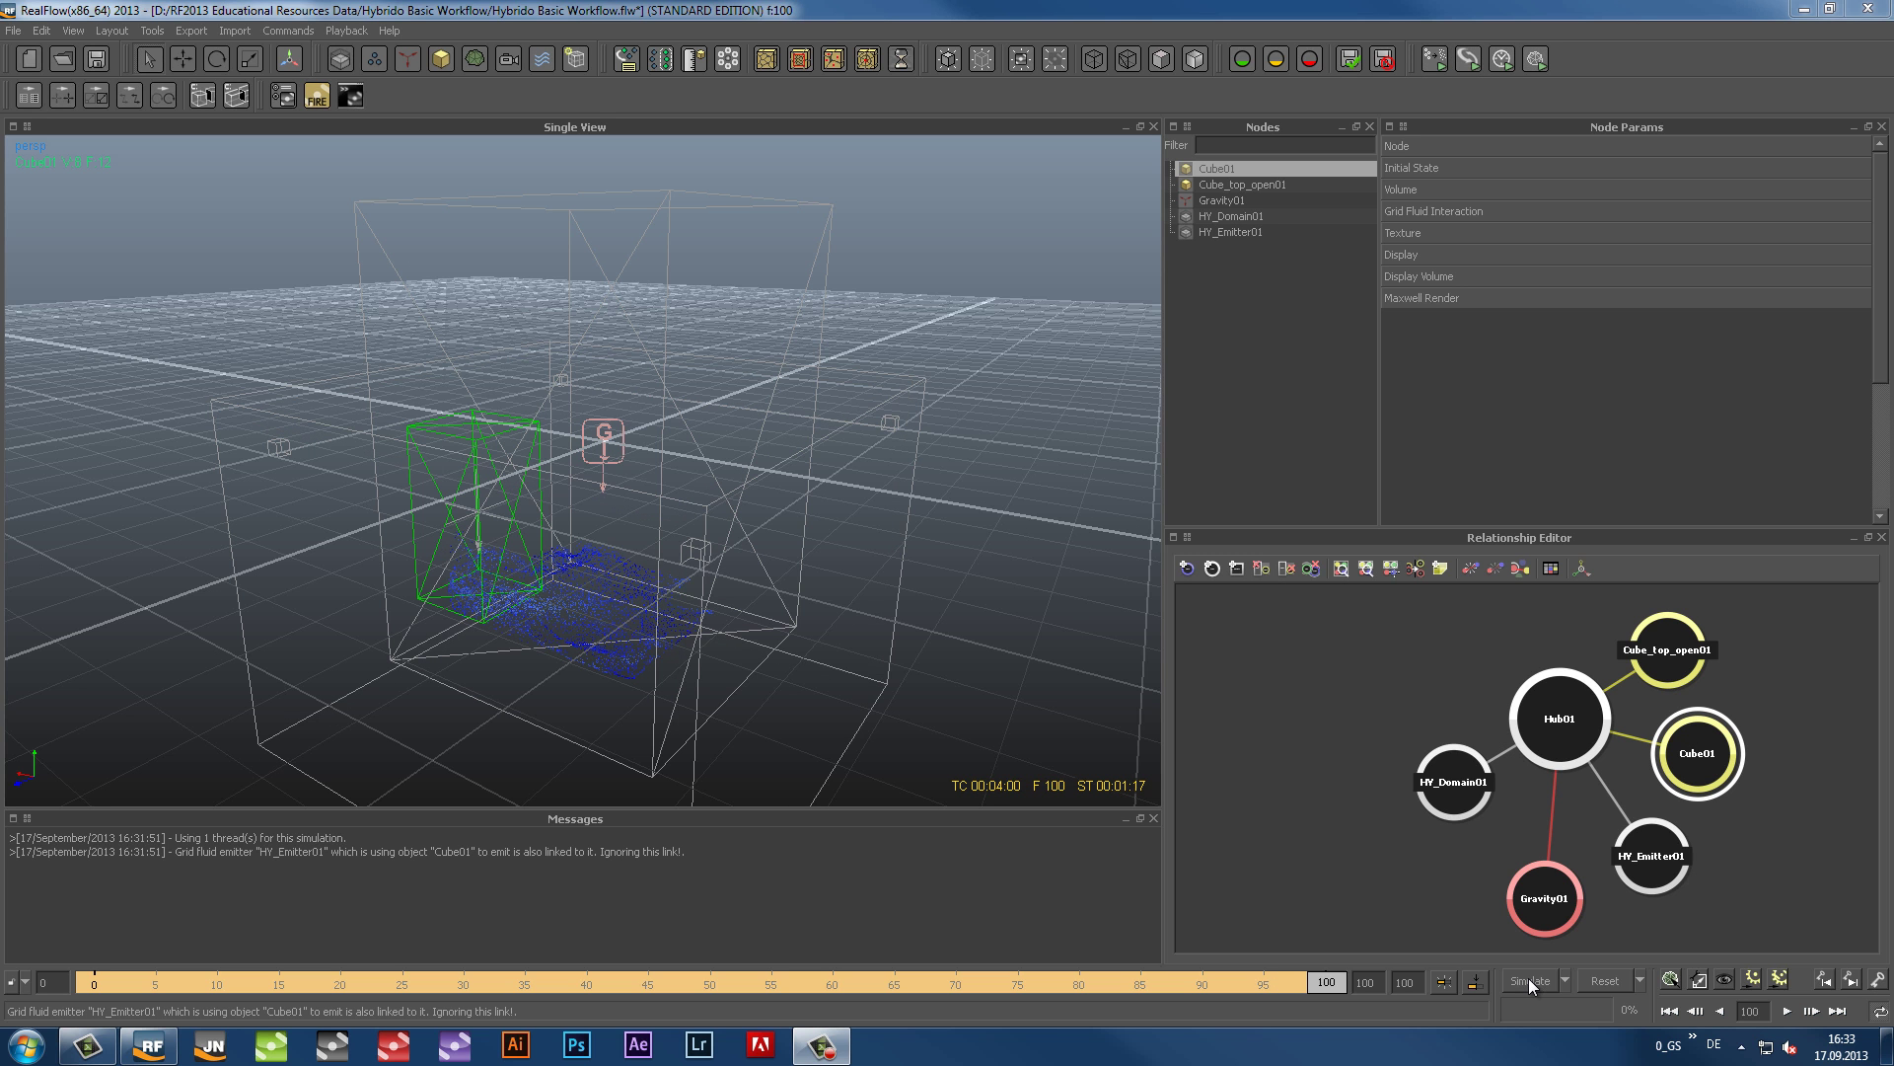
{"action": "left_click", "coordinate": [1206, 197], "text": "ctrl"}
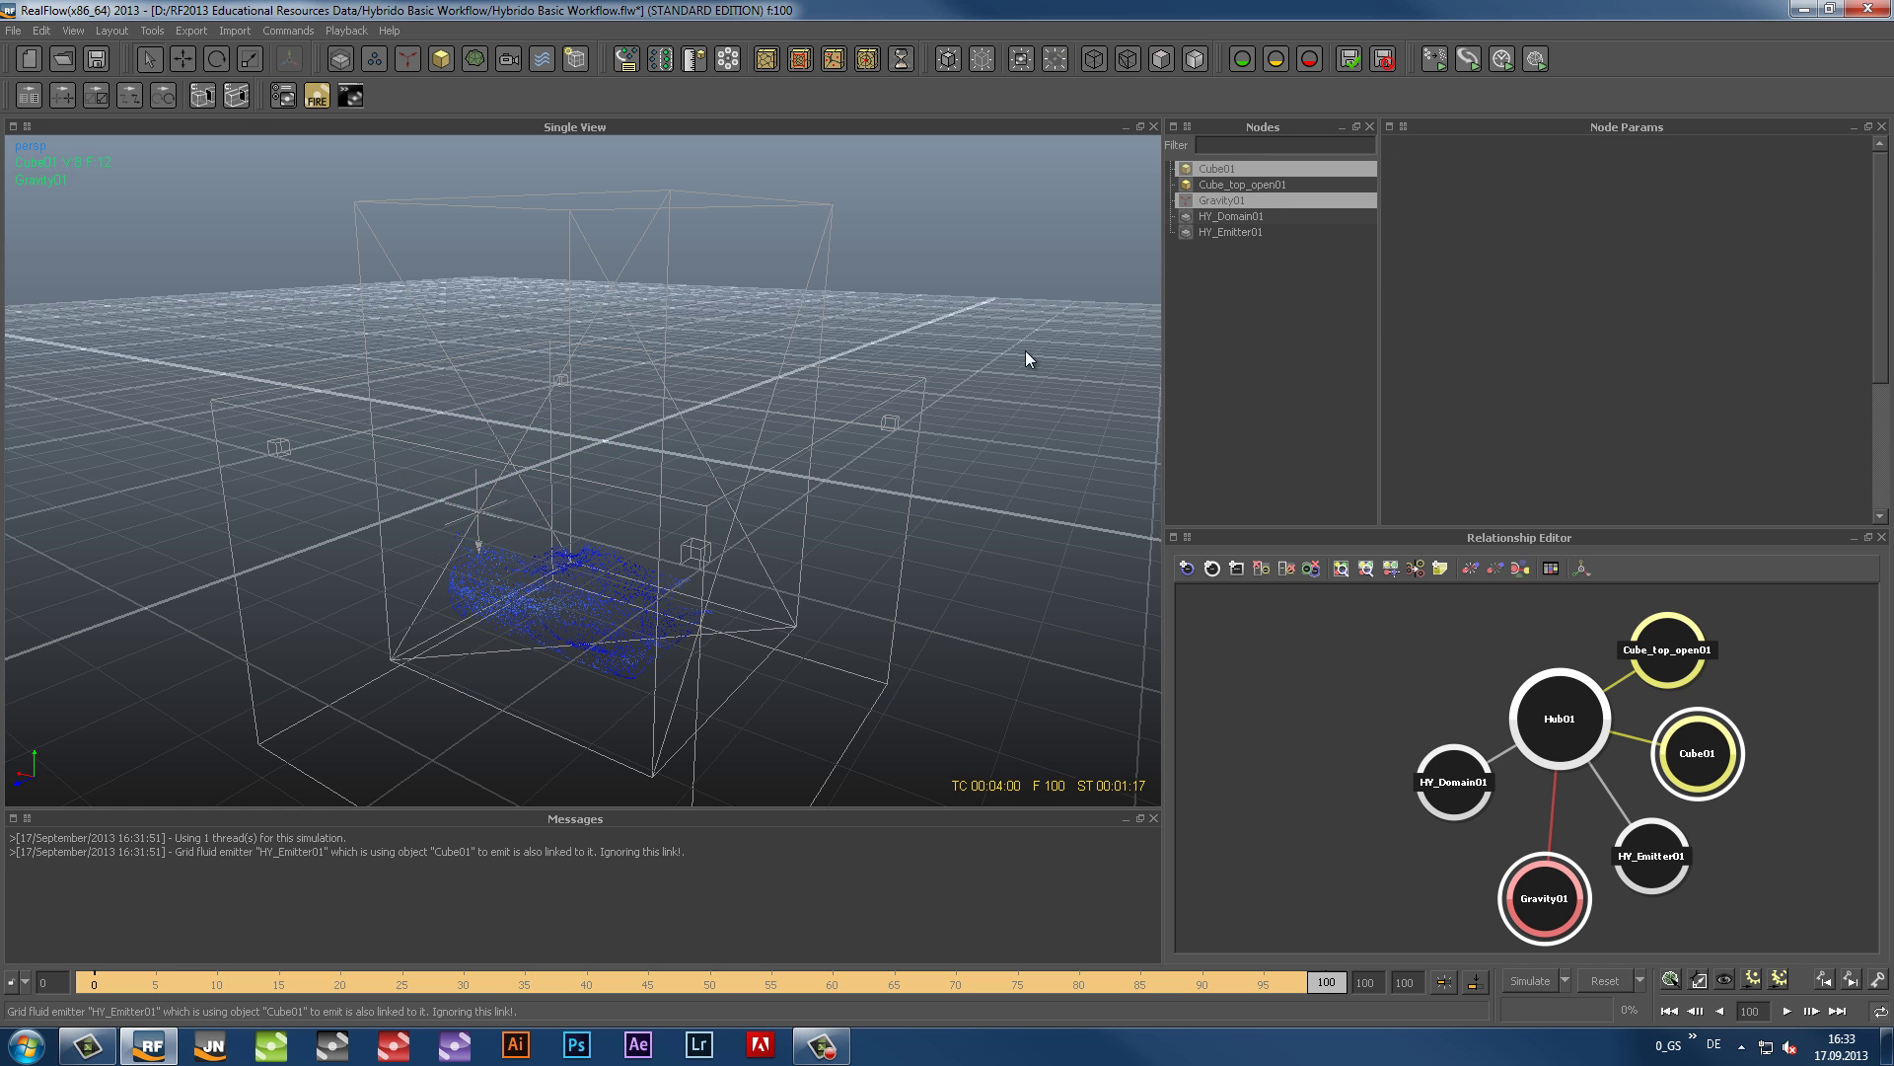
Step: Play the simulation from frame 0 in front view, stopping at frame 52
{"action": "left_click_drag", "start_coordinate": [786, 614], "coordinate": [1023, 718], "text": "alt"}
{"action": "left_click", "coordinate": [1669, 1010]}
{"action": "left_click", "coordinate": [1786, 1010]}
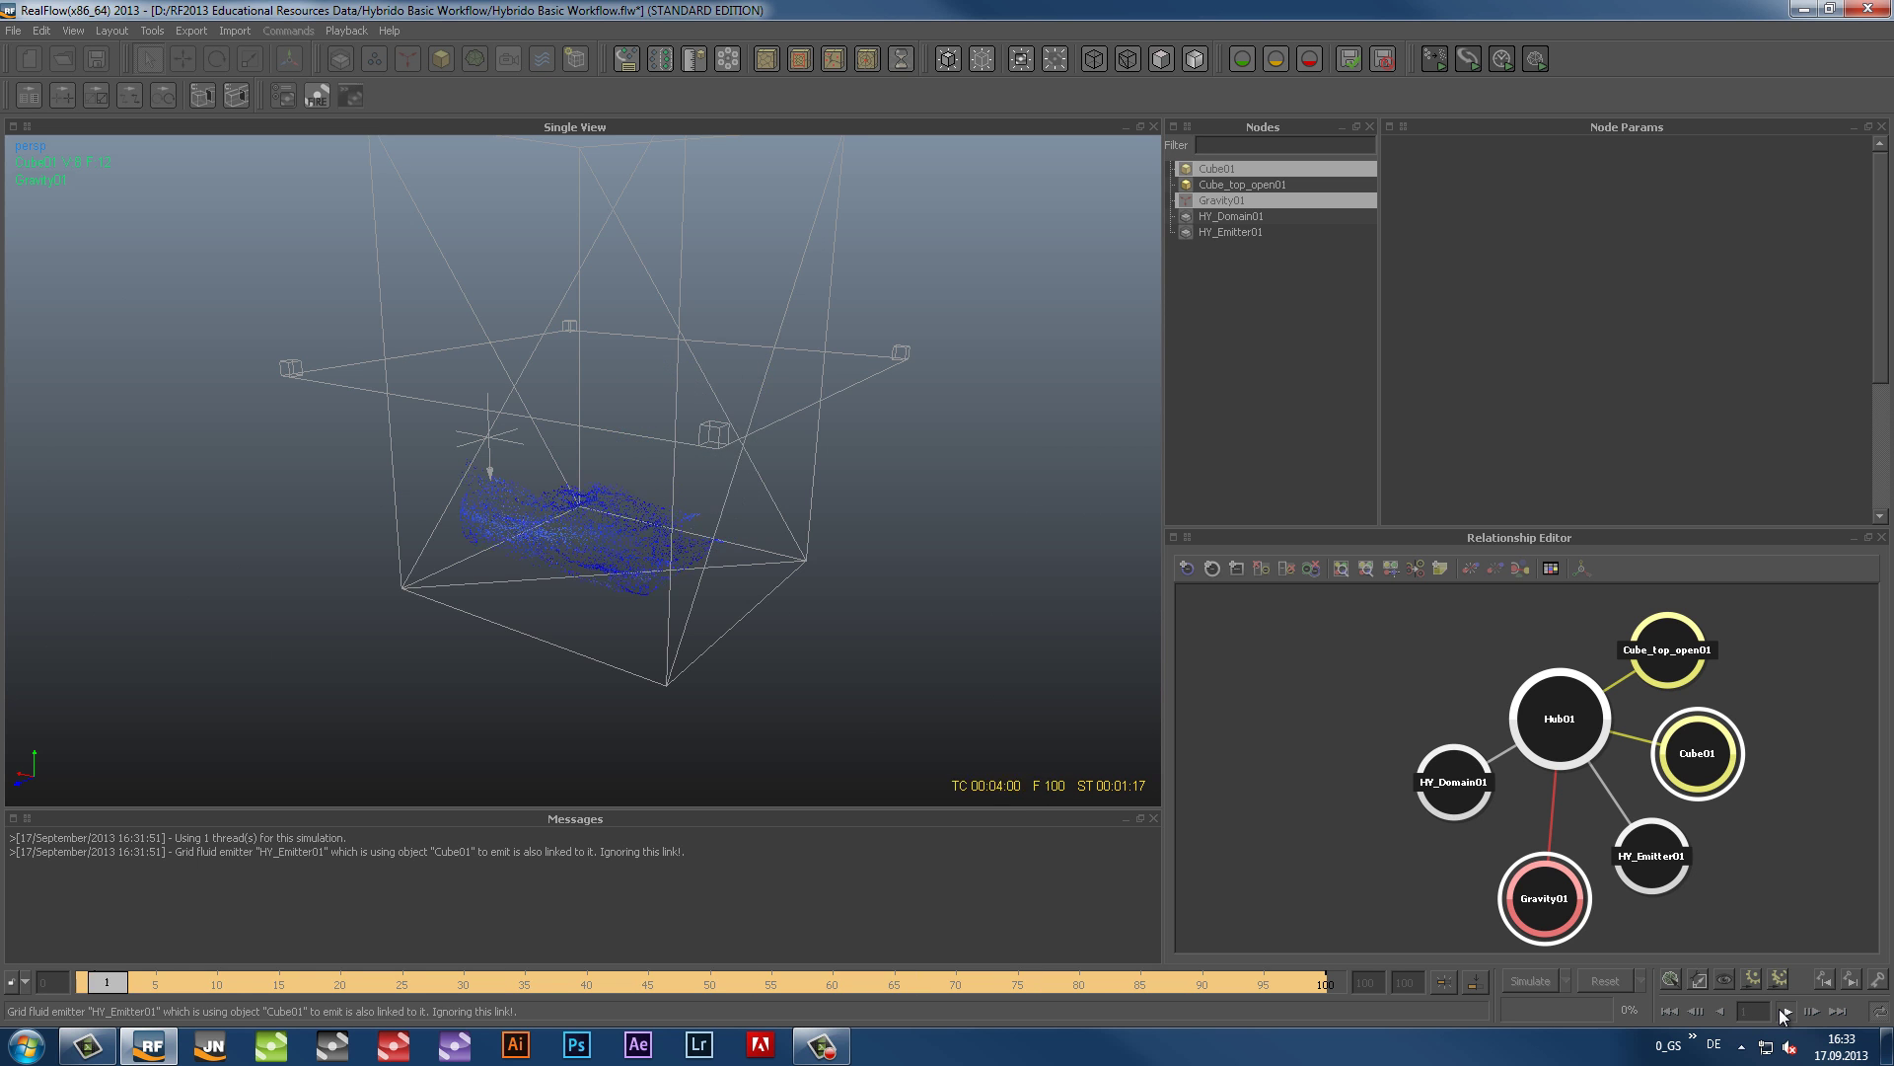
{"action": "key", "text": "2"}
{"action": "left_click", "coordinate": [1786, 1010]}
{"action": "left_click", "coordinate": [732, 992]}
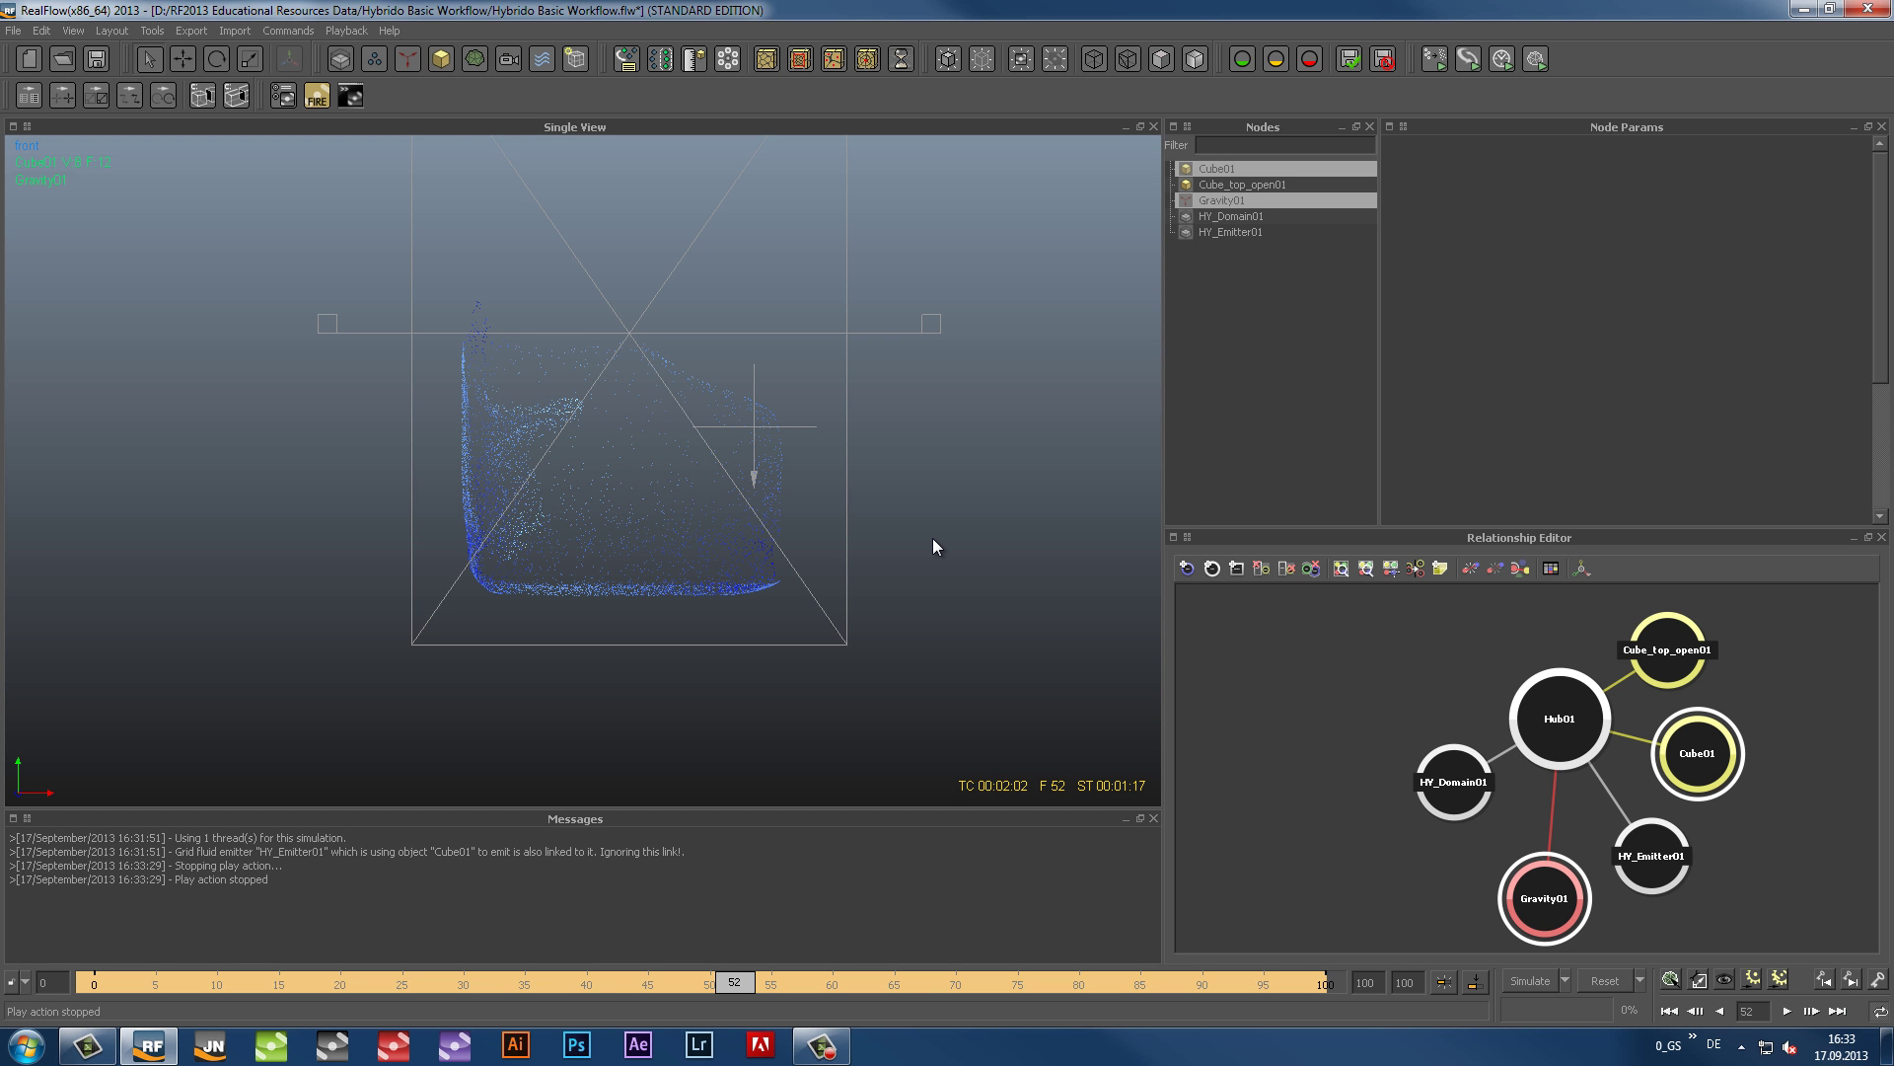
Step: Check Cube_top_open01's Volume and HY_Domain01's Grid settings, then reset to frame 0
{"action": "left_click", "coordinate": [1276, 186]}
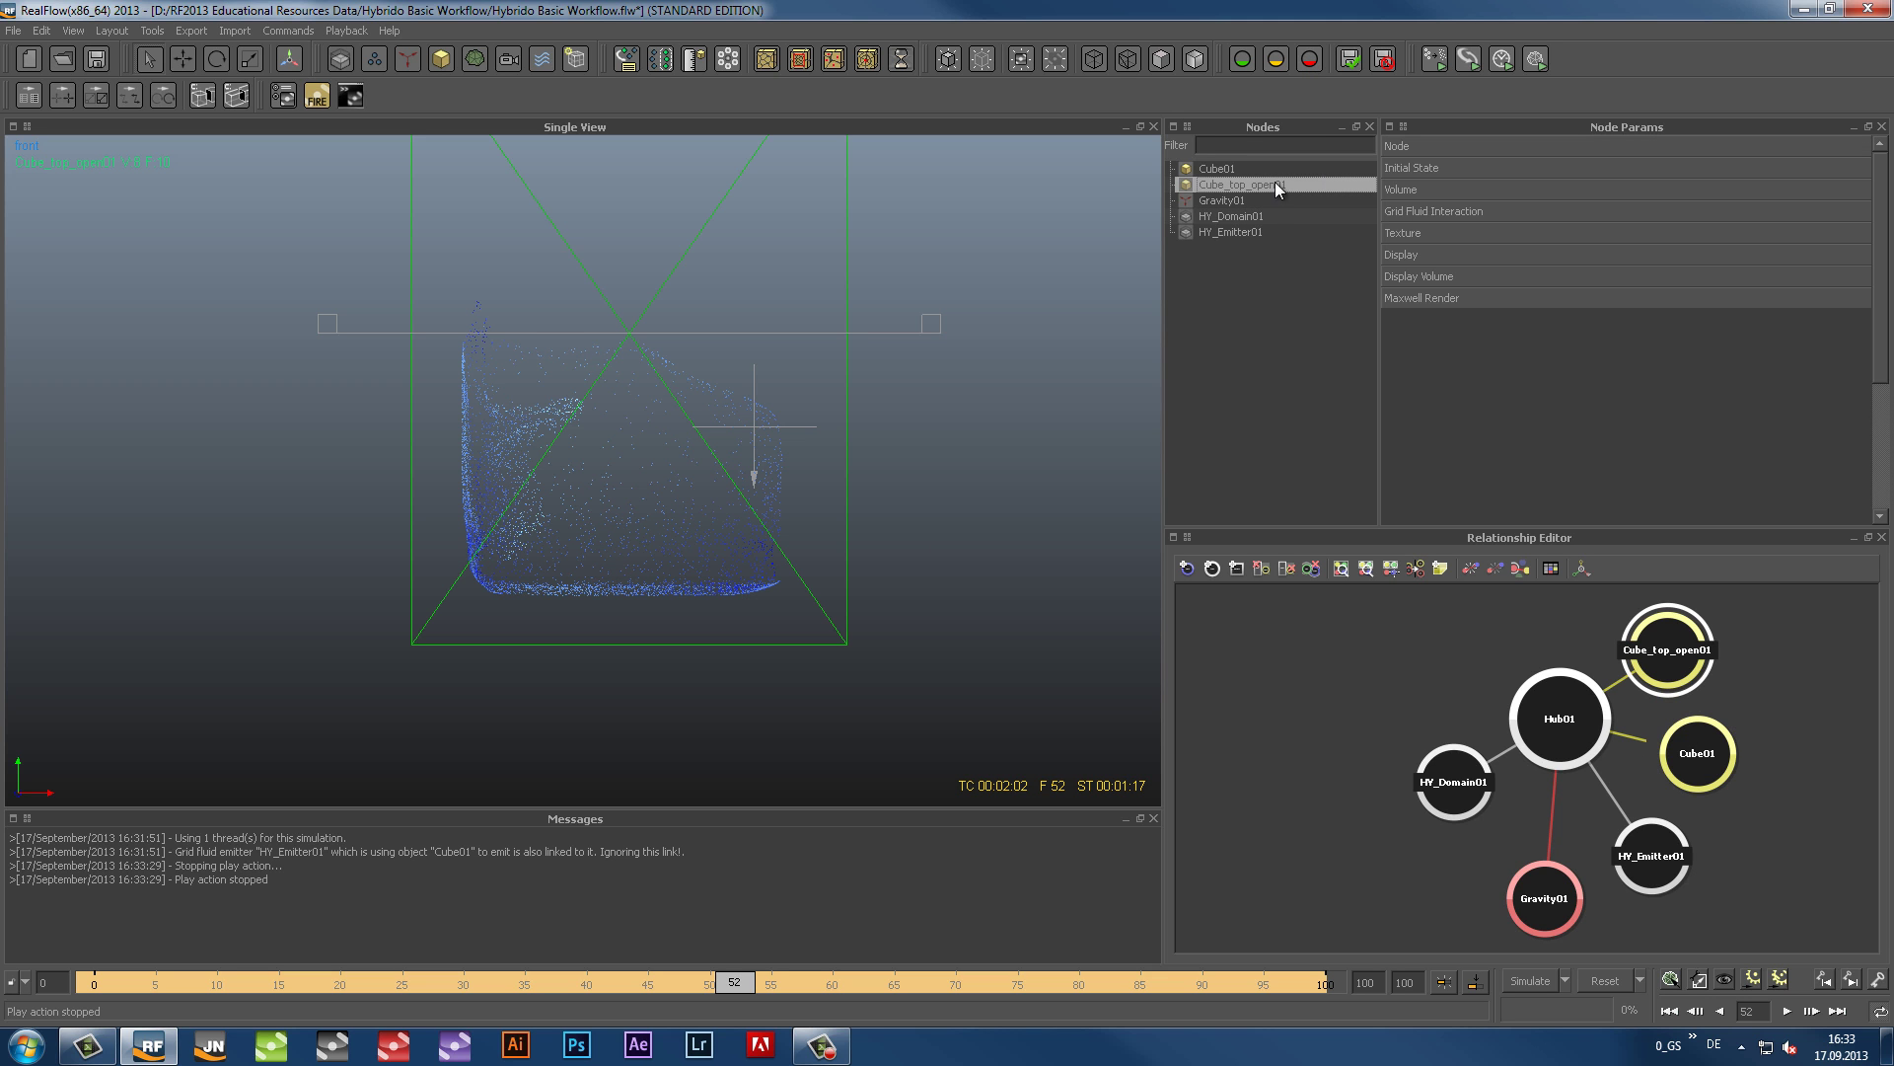
{"action": "left_click", "coordinate": [1413, 190]}
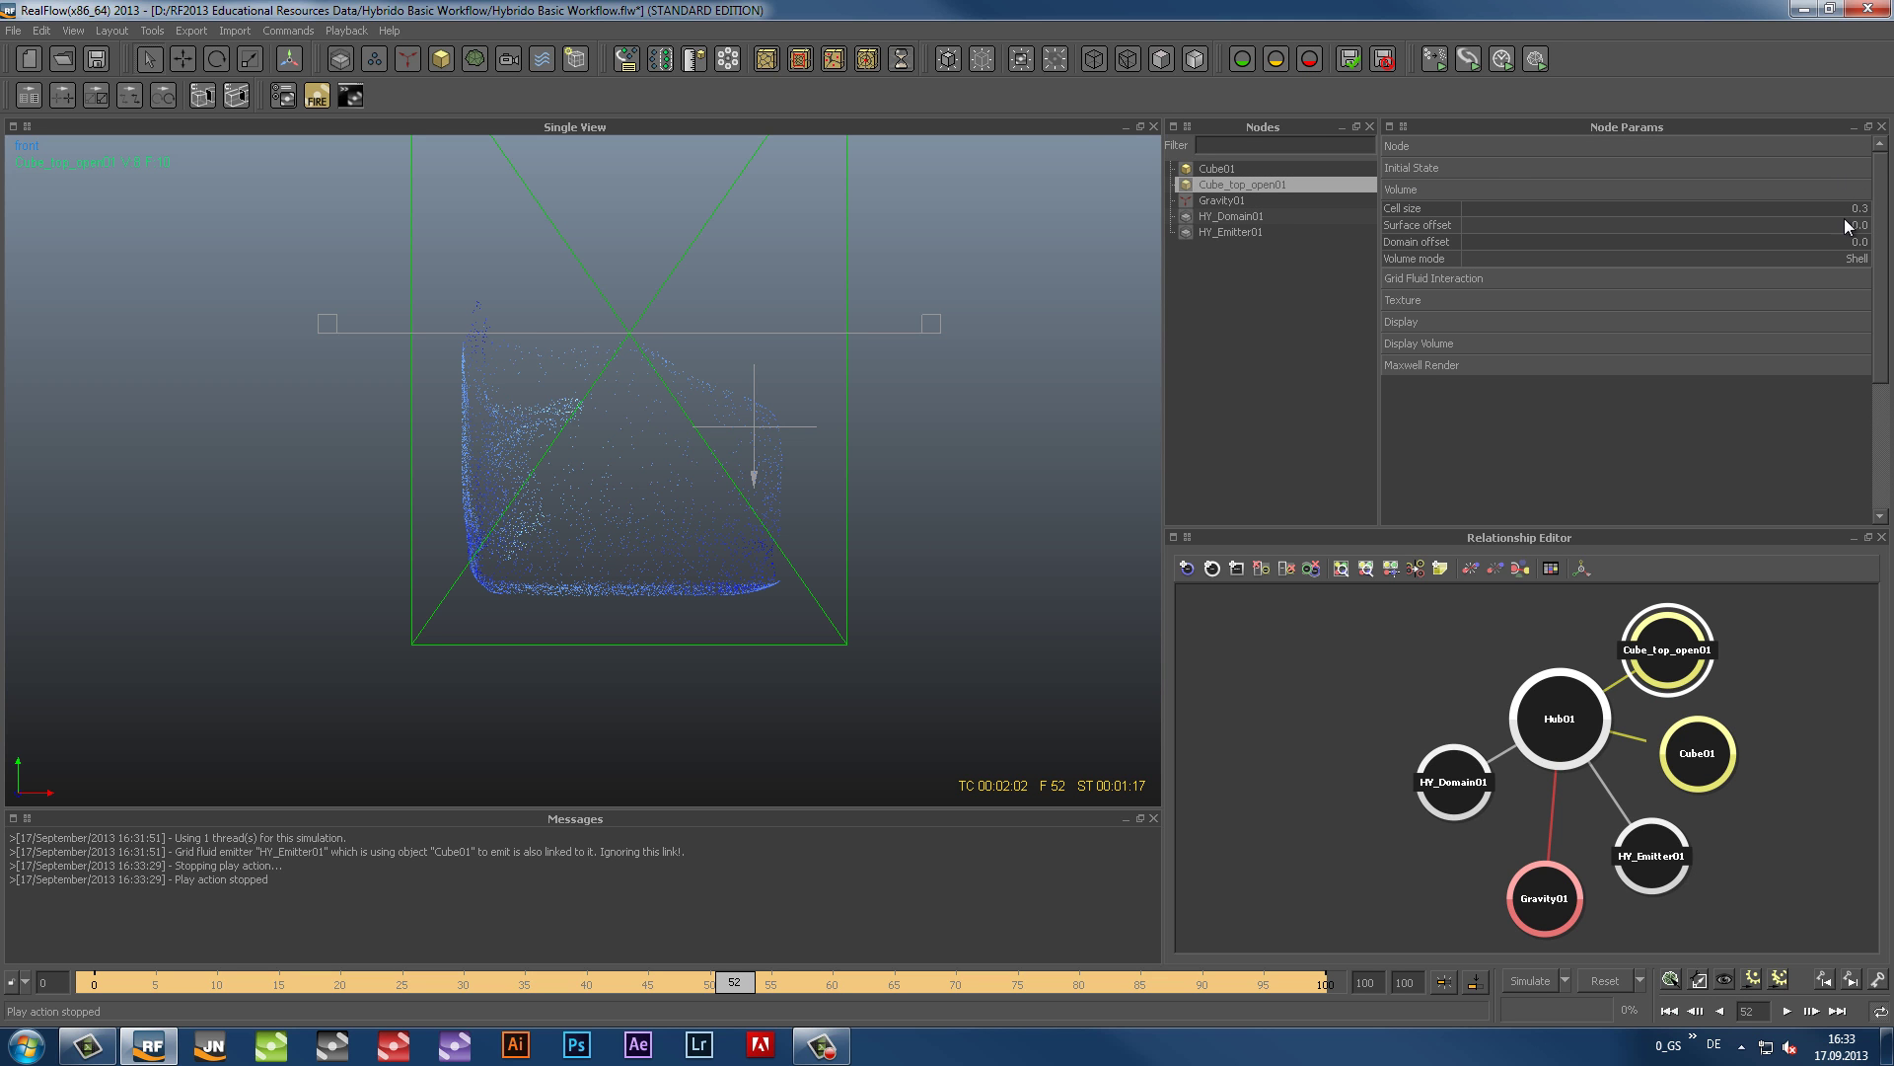
{"action": "left_click", "coordinate": [1192, 216]}
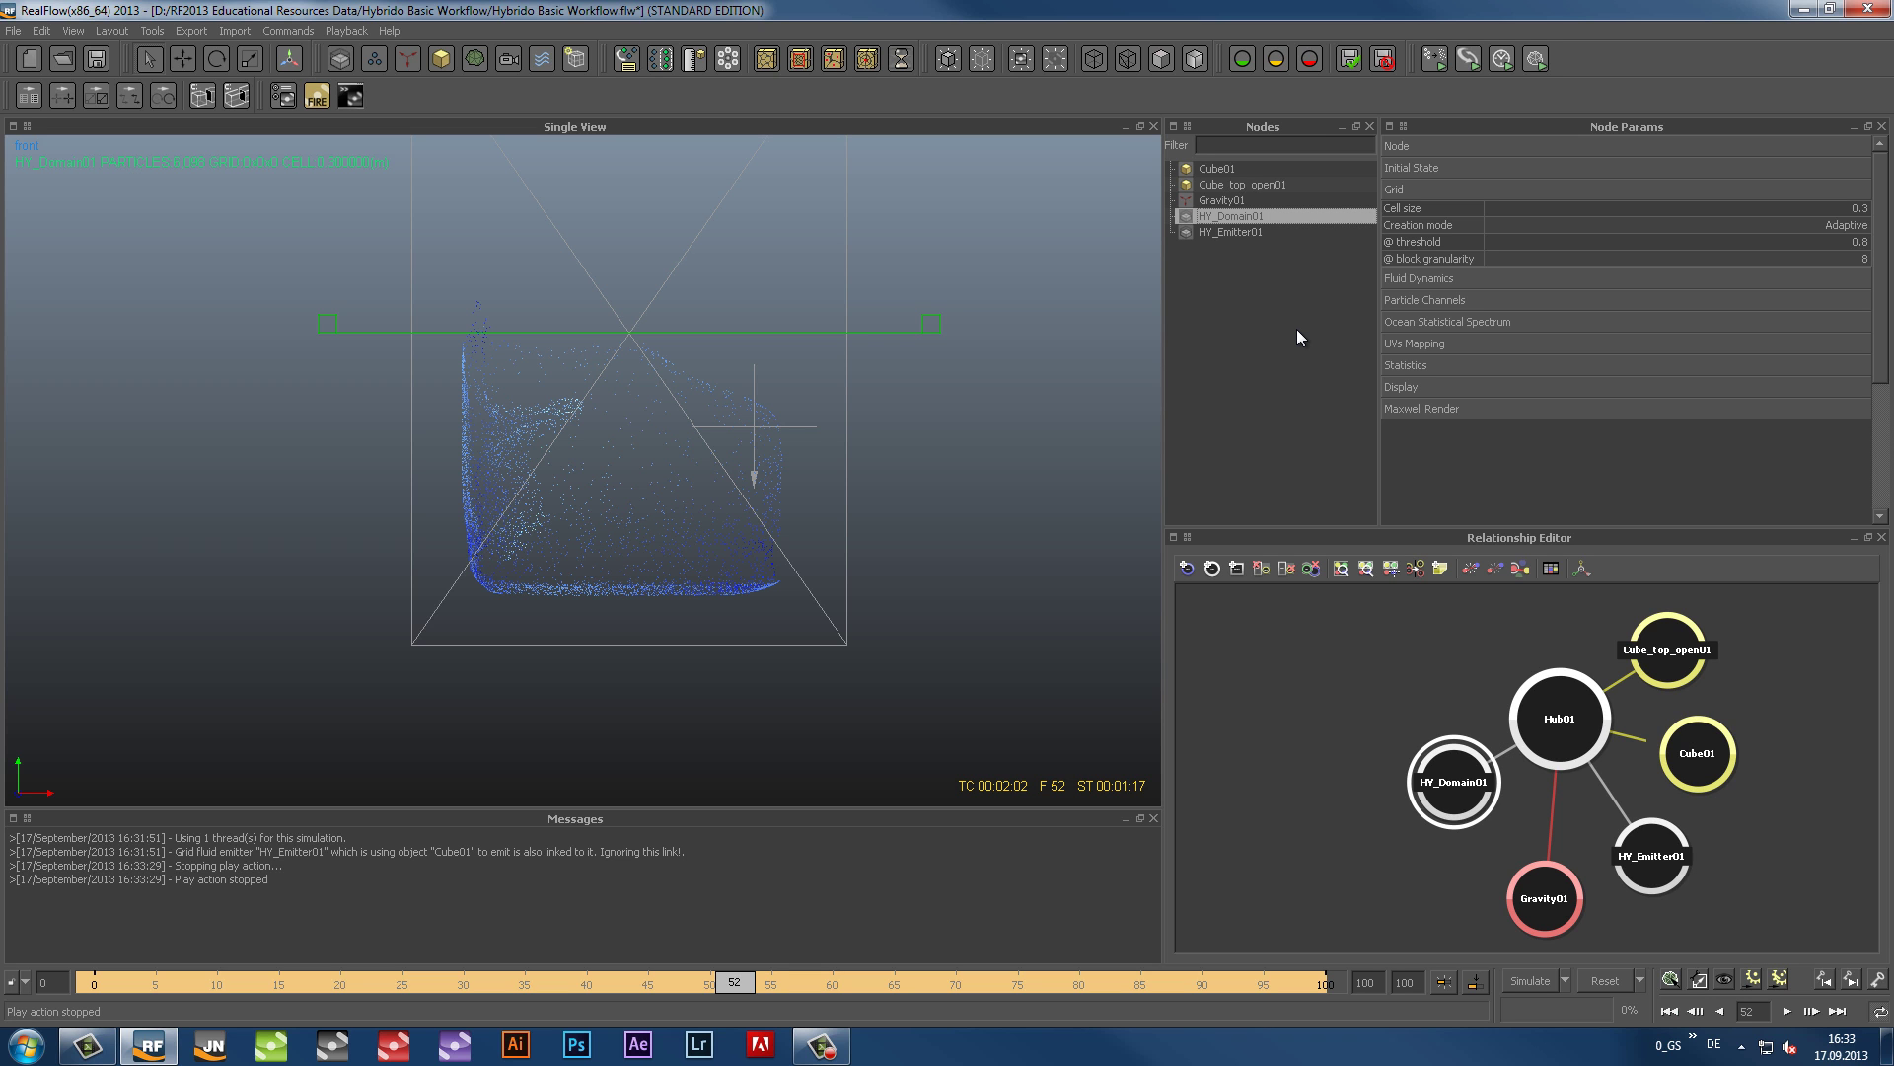
{"action": "left_click", "coordinate": [1602, 978]}
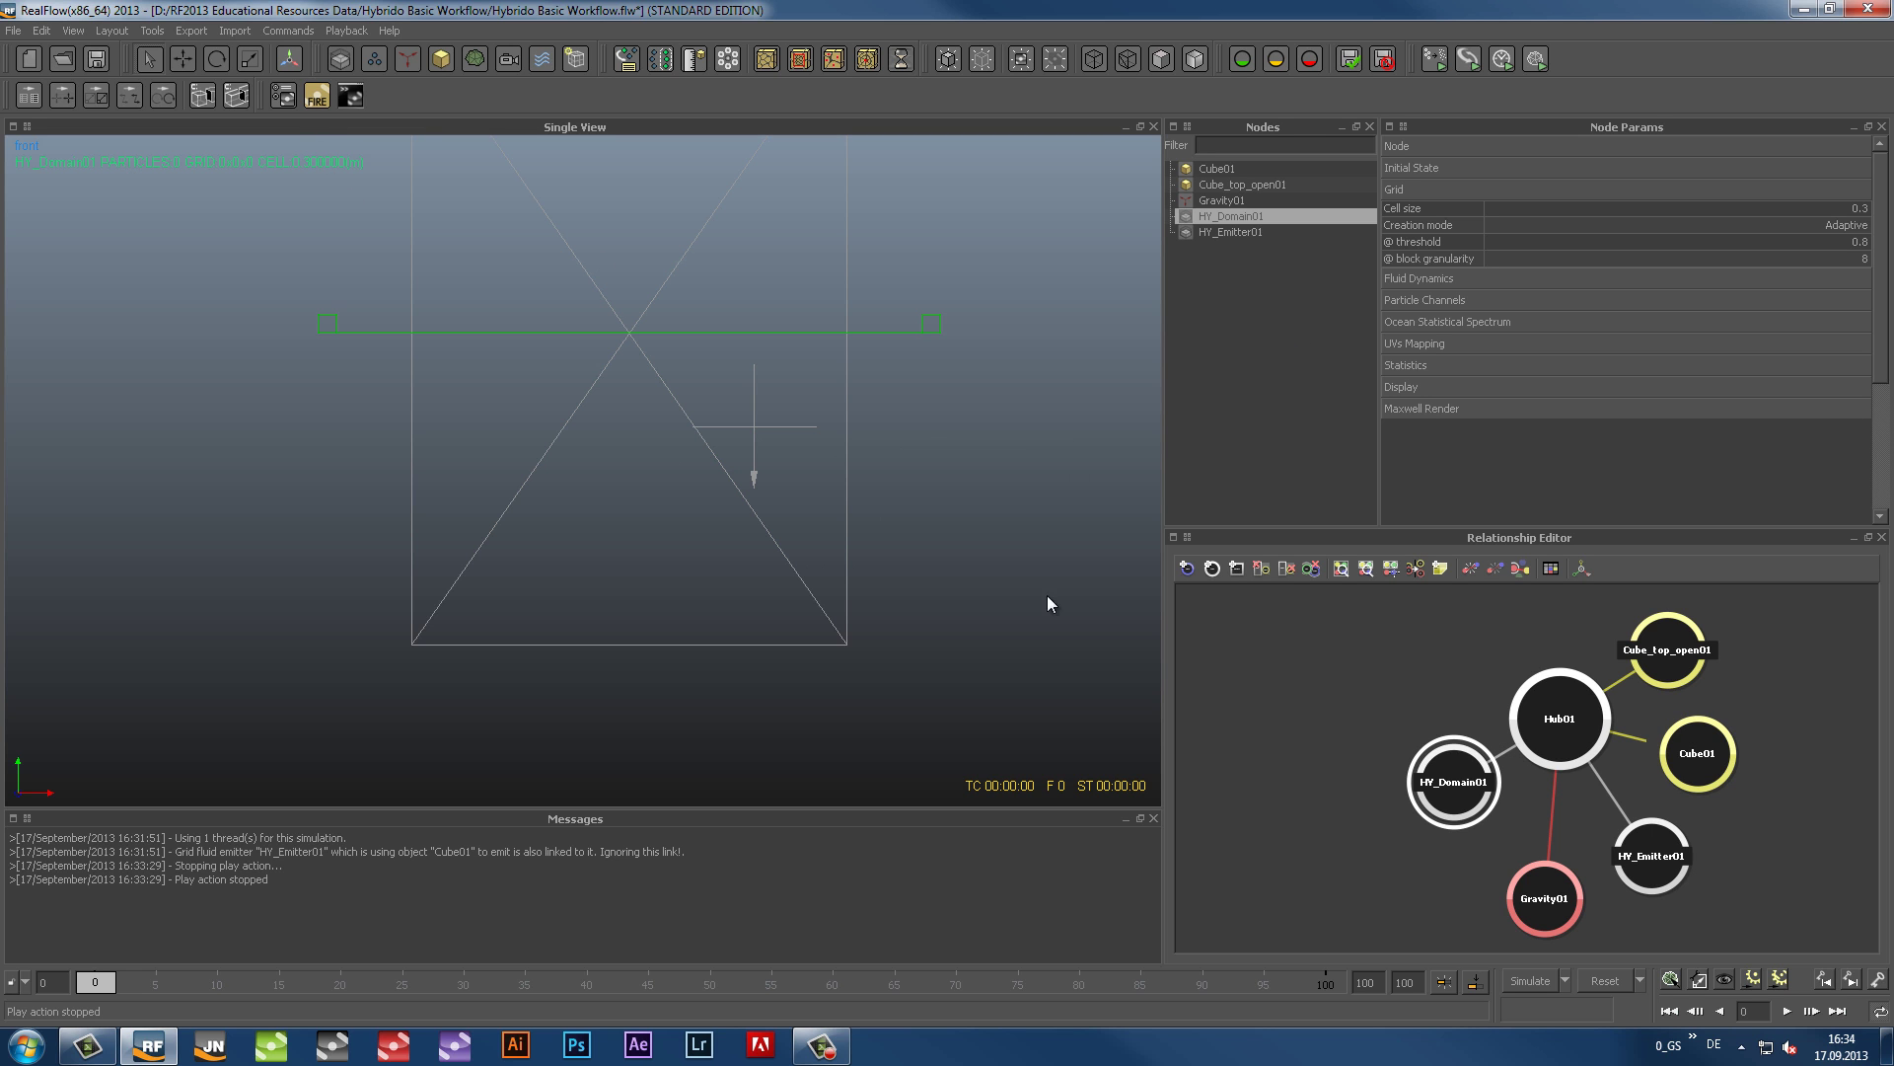
Step: Try a cell size scale of .5, reset, then set it to 0.3333
{"action": "left_click", "coordinate": [1695, 978]}
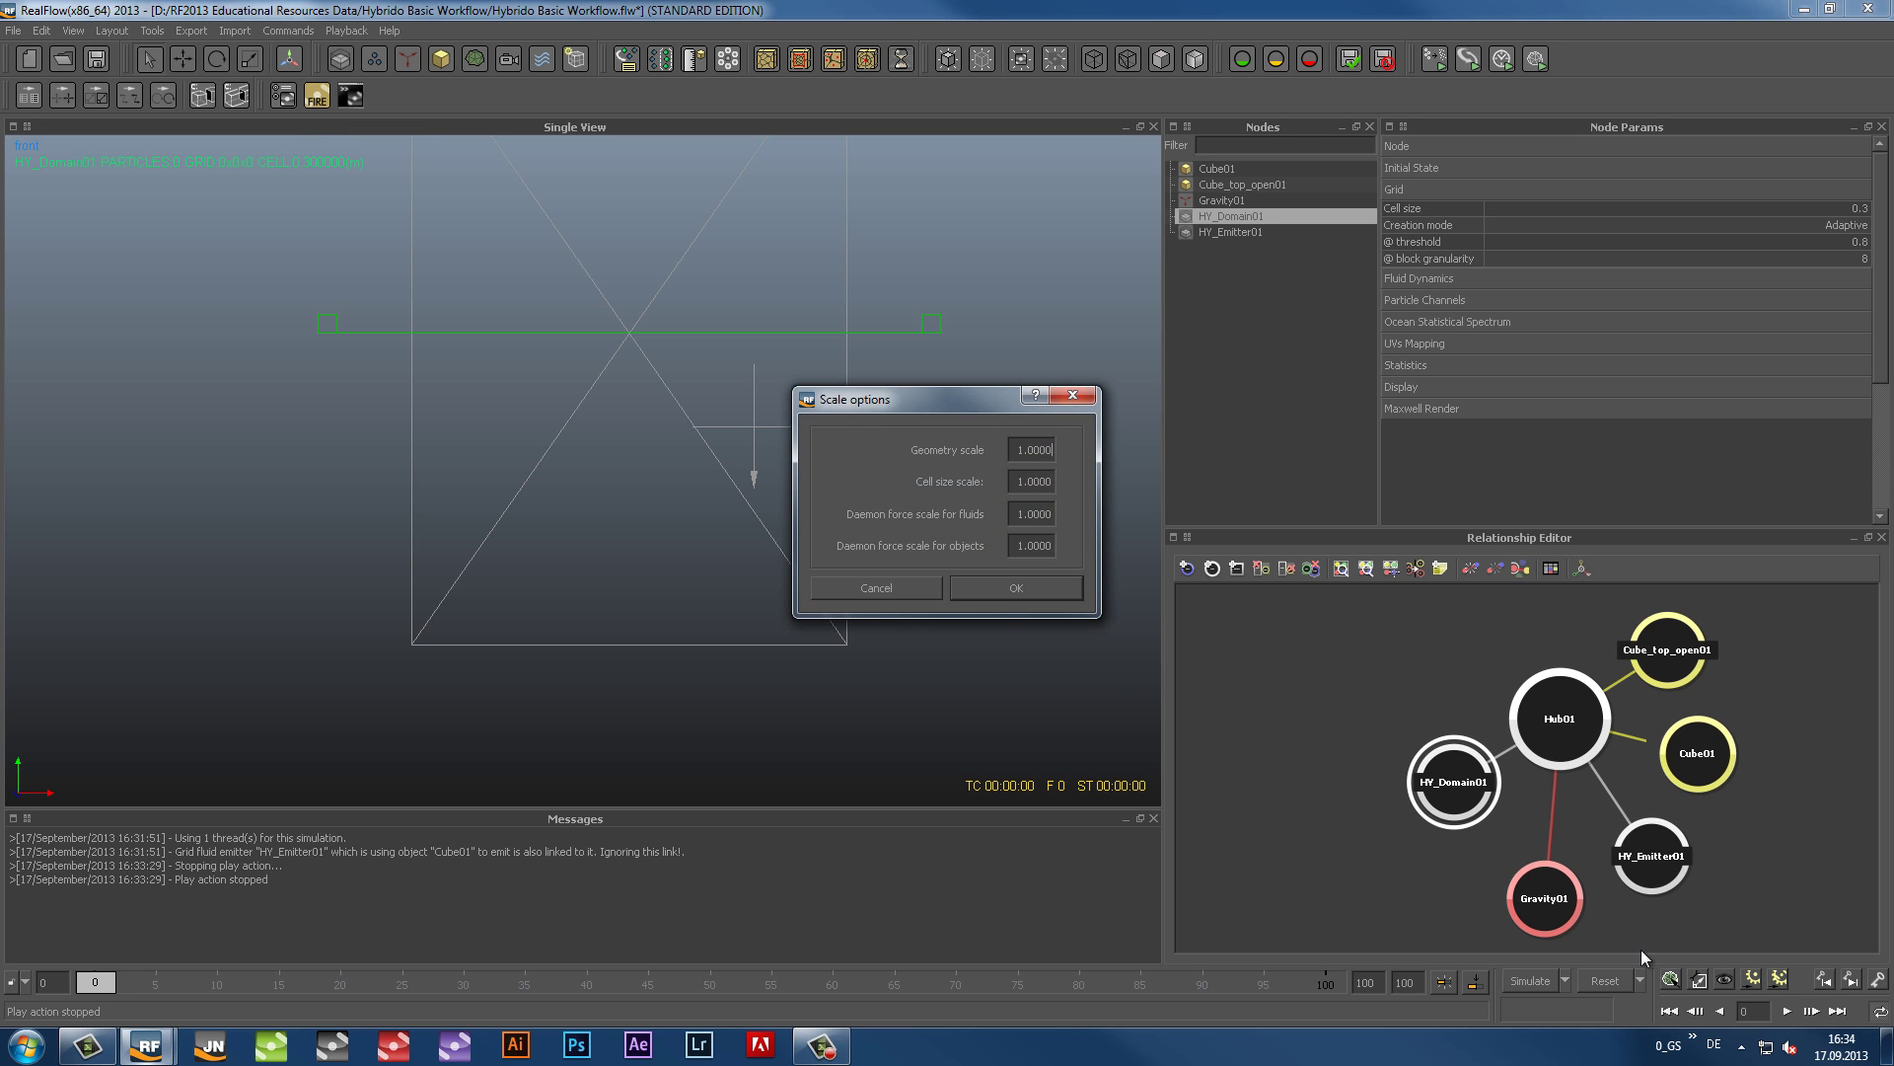
{"action": "double_click", "coordinate": [1052, 481]}
{"action": "type", "text": ".5"}
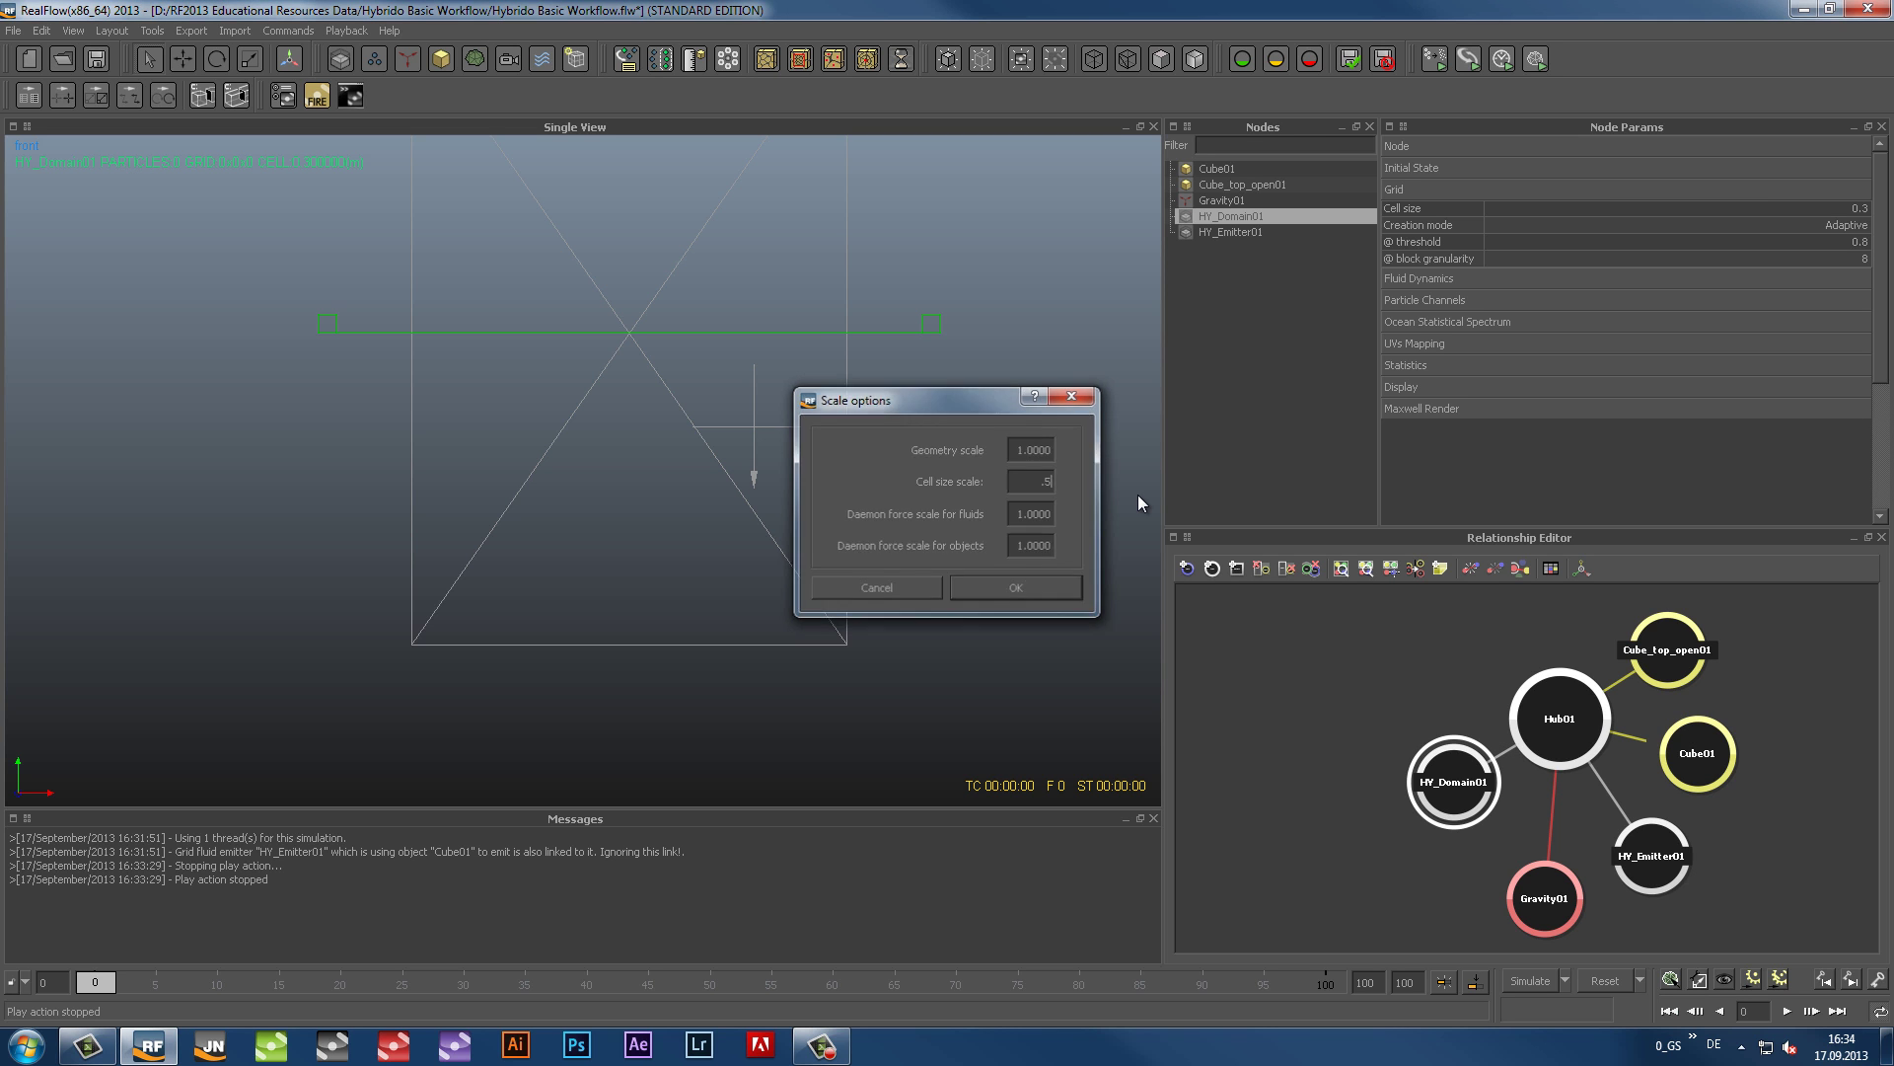
{"action": "key", "text": "Return"}
{"action": "left_click", "coordinate": [1608, 982]}
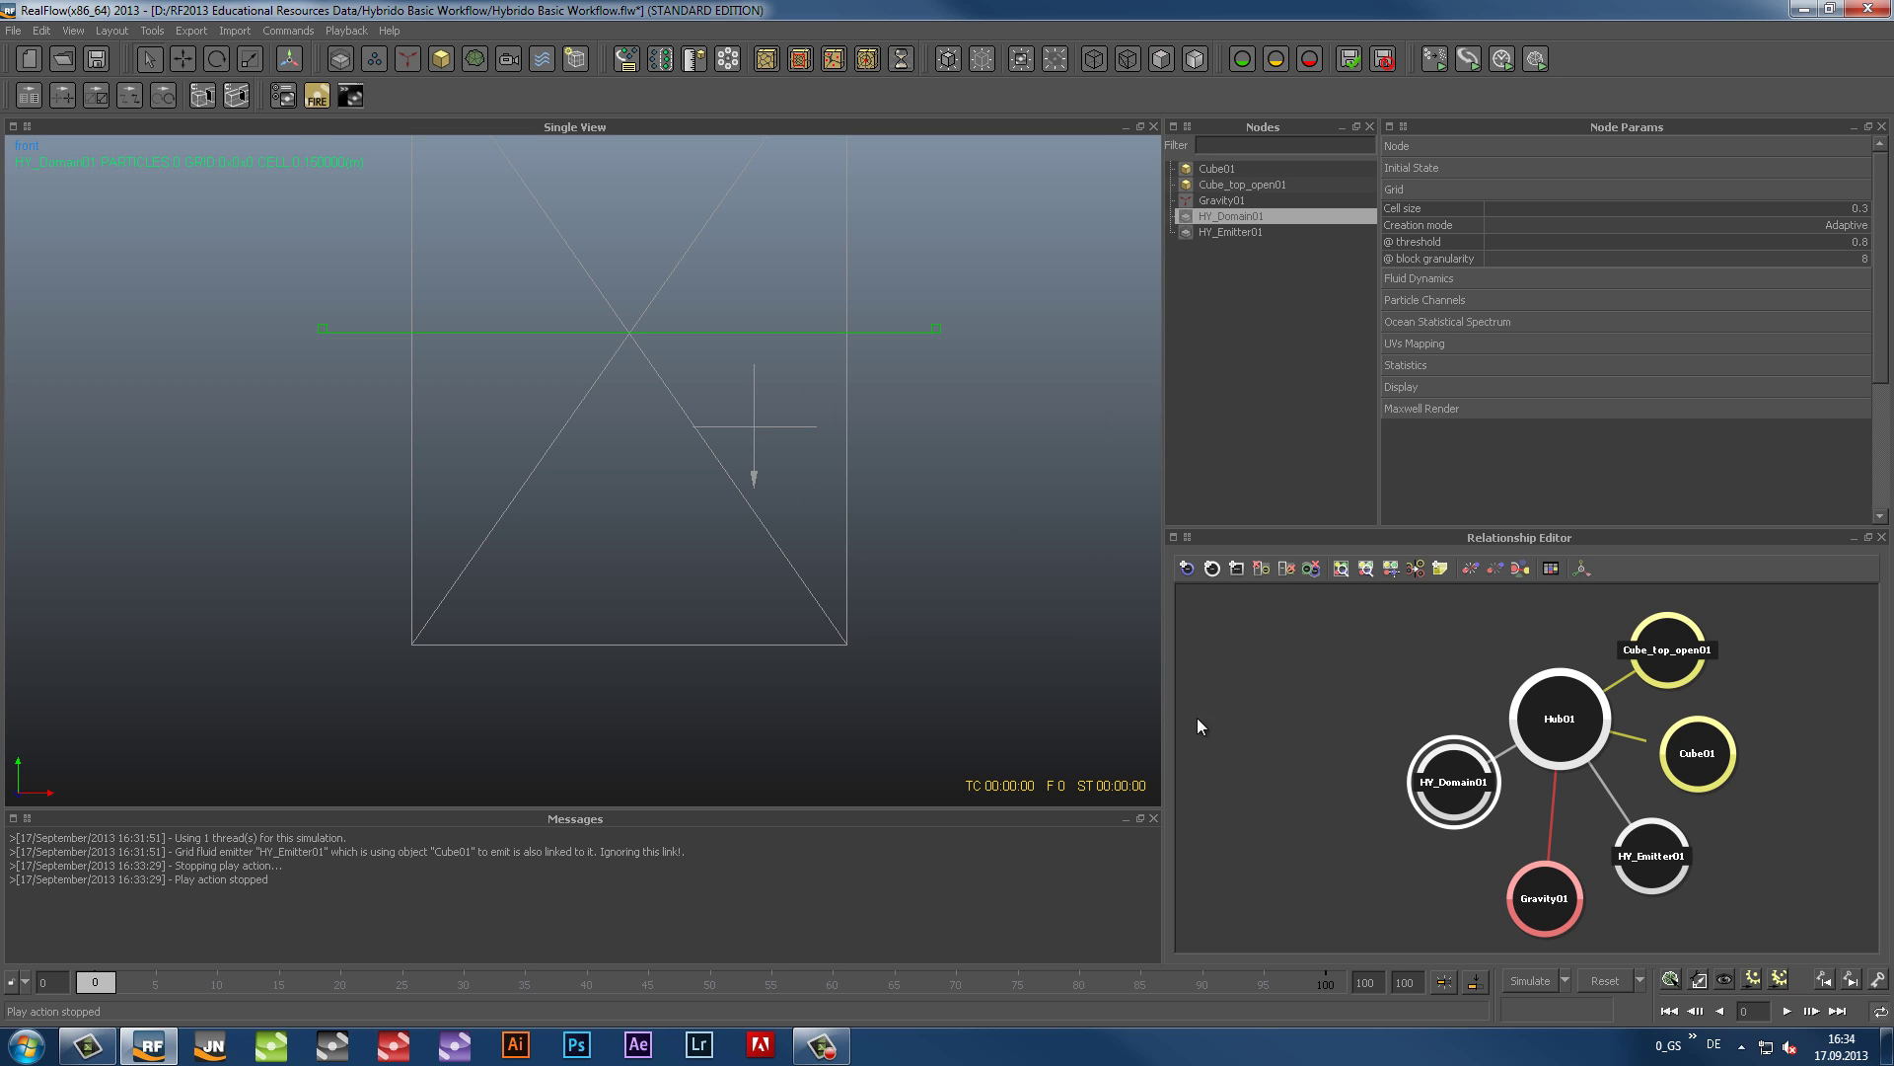
{"action": "left_click", "coordinate": [1699, 979]}
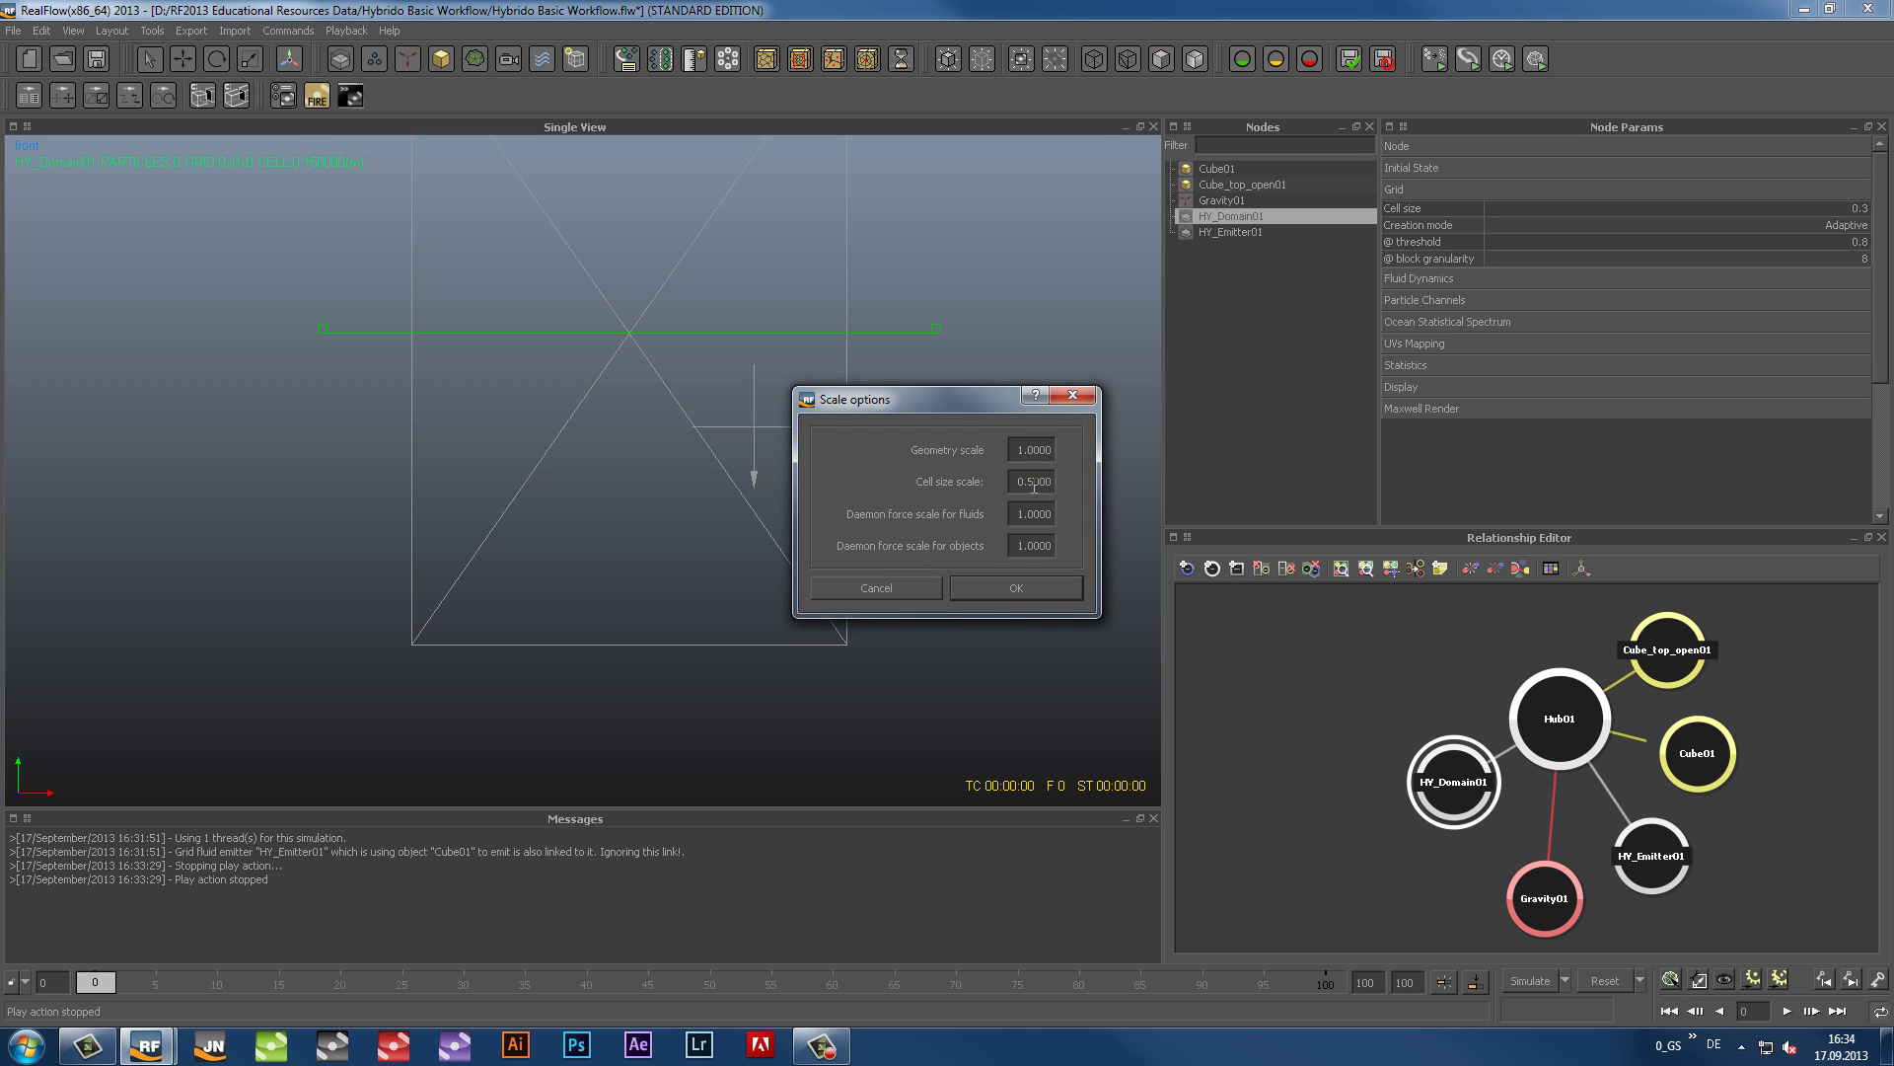
{"action": "double_click", "coordinate": [1040, 482]}
{"action": "type", "text": "3333"}
{"action": "left_click", "coordinate": [1016, 587]}
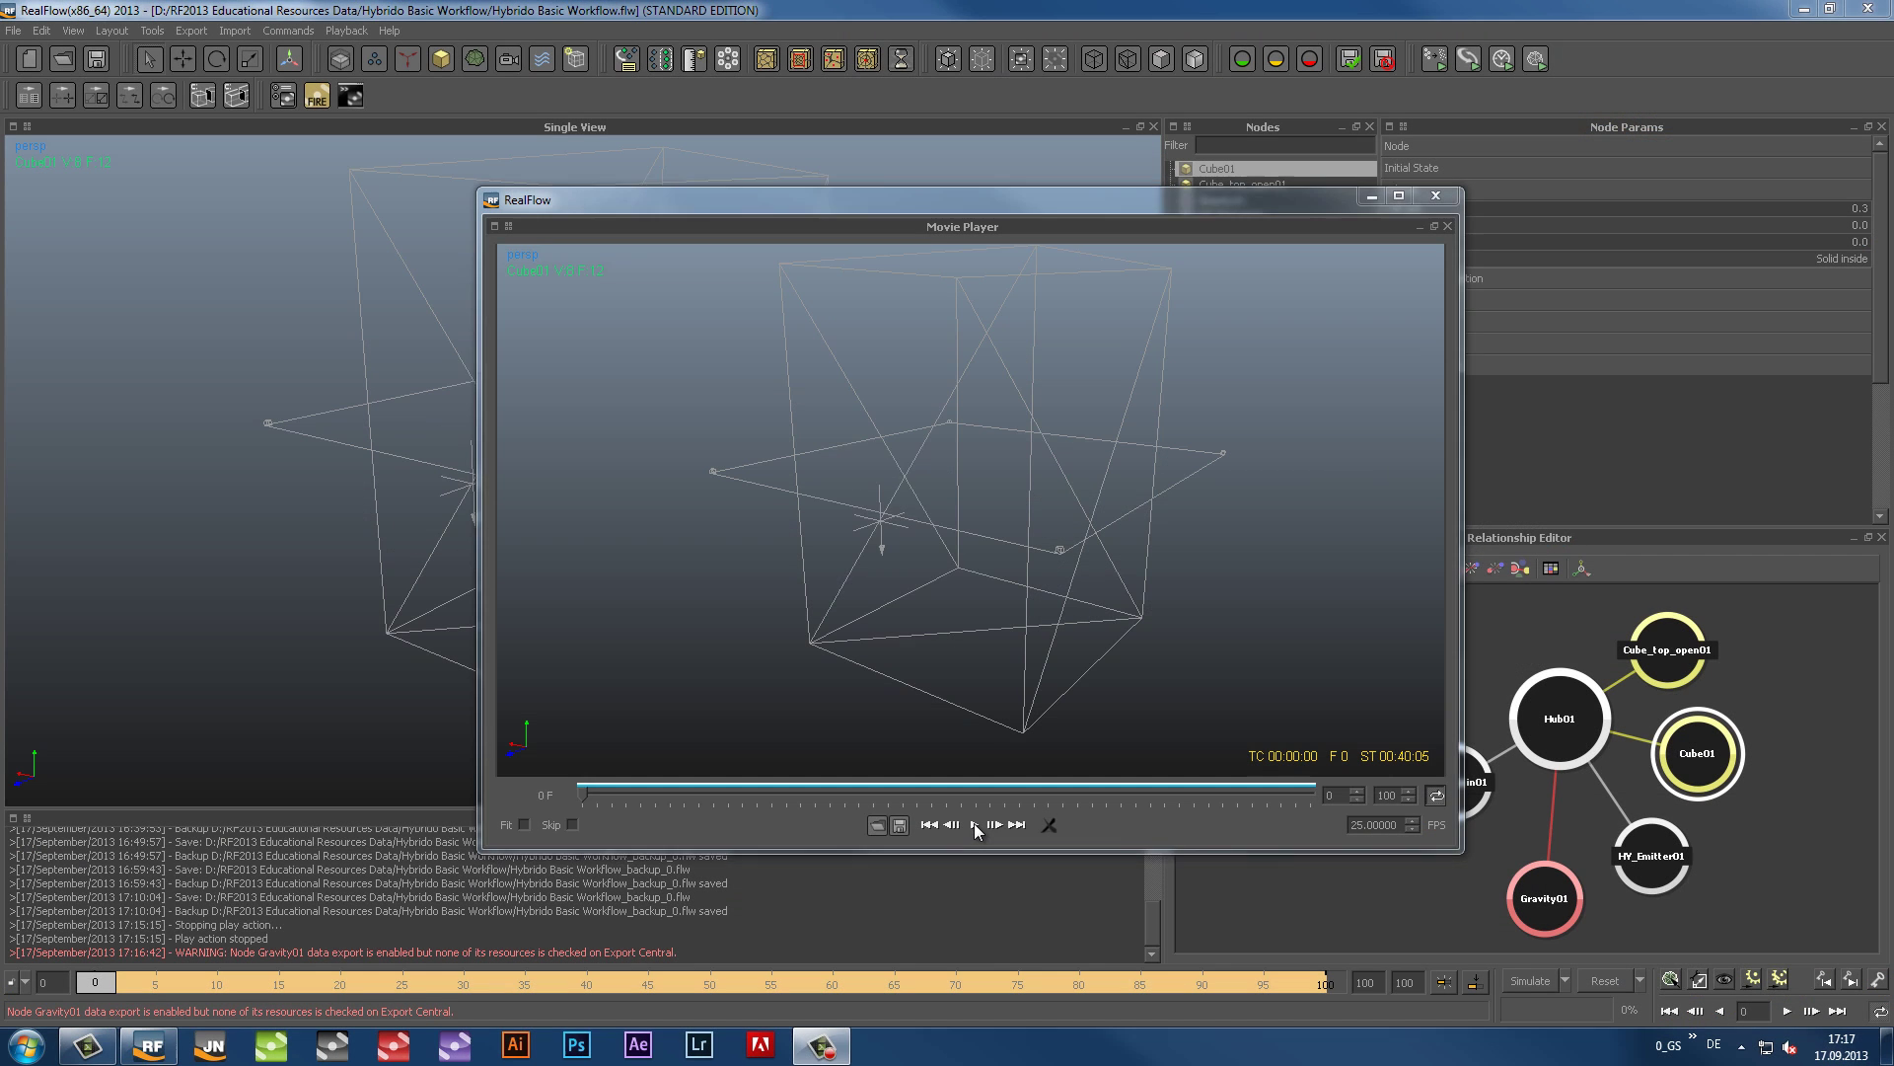
Step: Play the simulation preview in the Movie Player, then close the player
{"action": "left_click", "coordinate": [974, 824]}
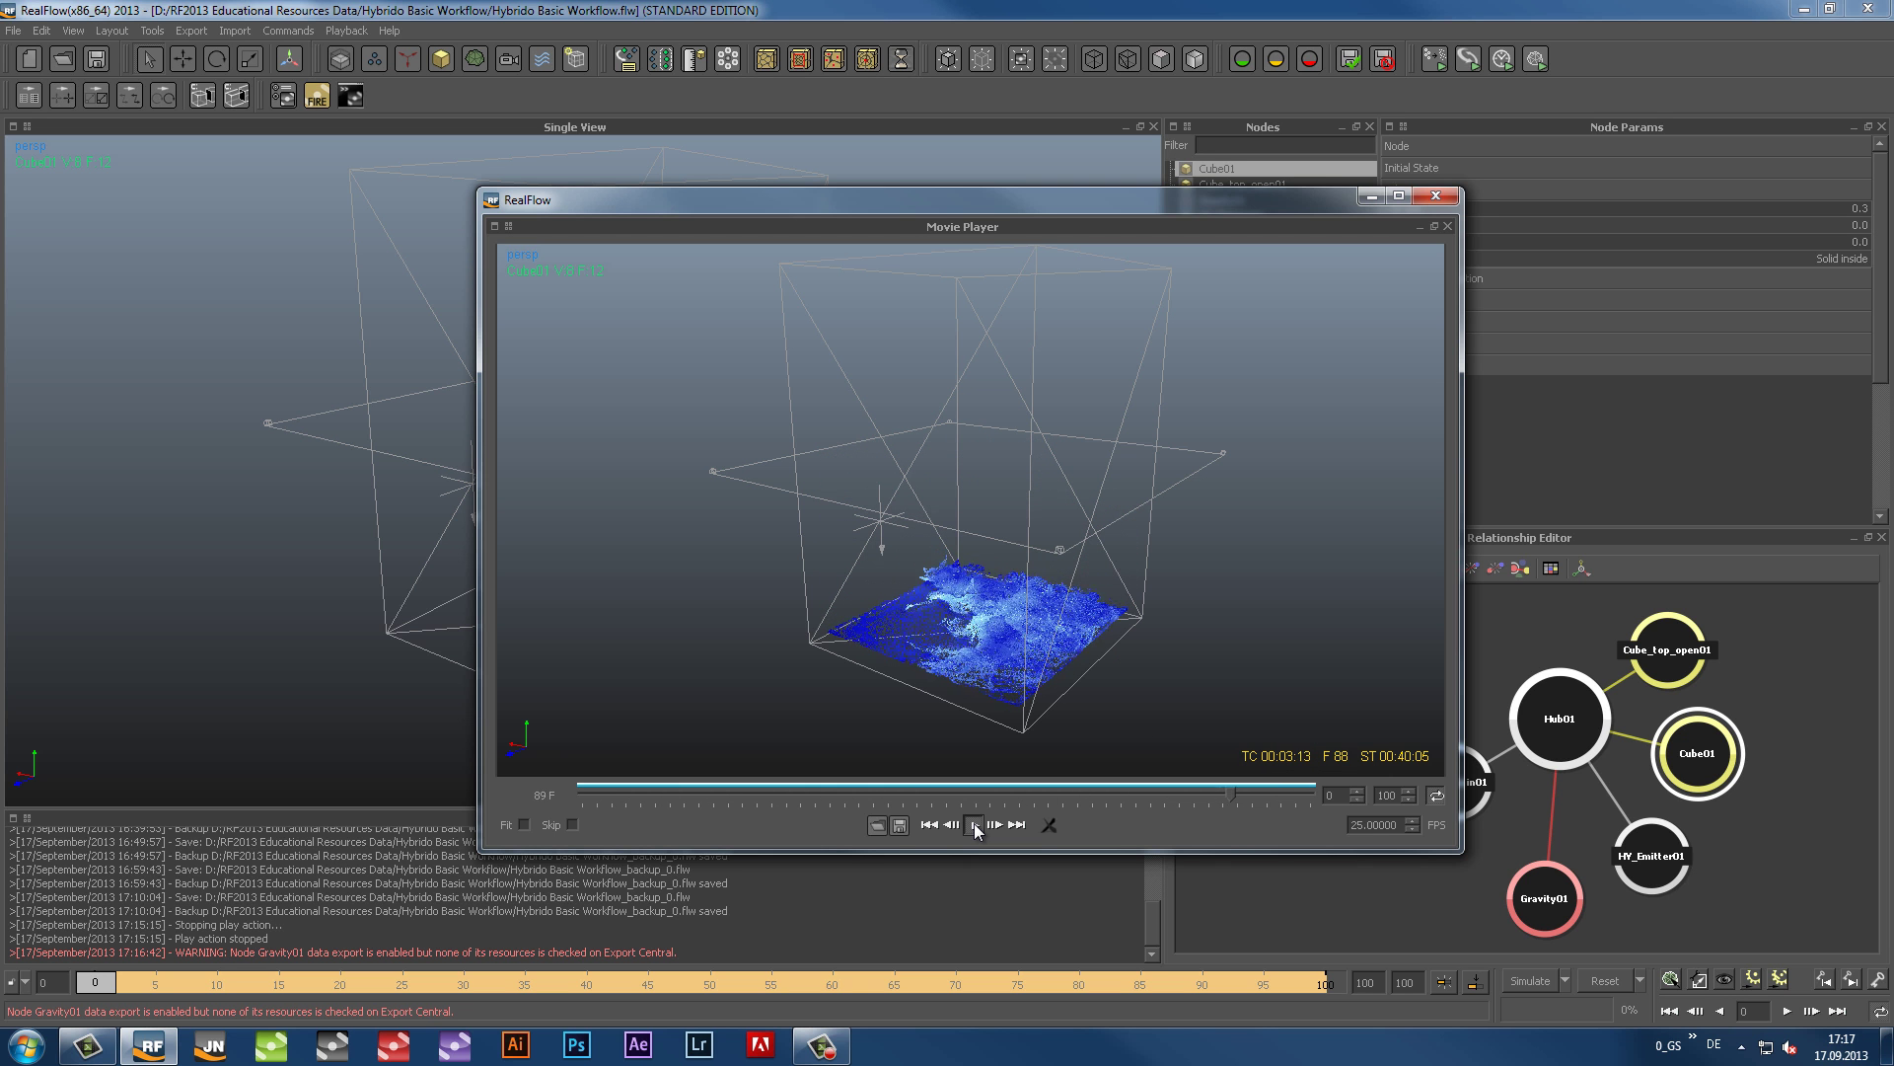
{"action": "left_click", "coordinate": [1435, 196]}
{"action": "key", "text": "2"}
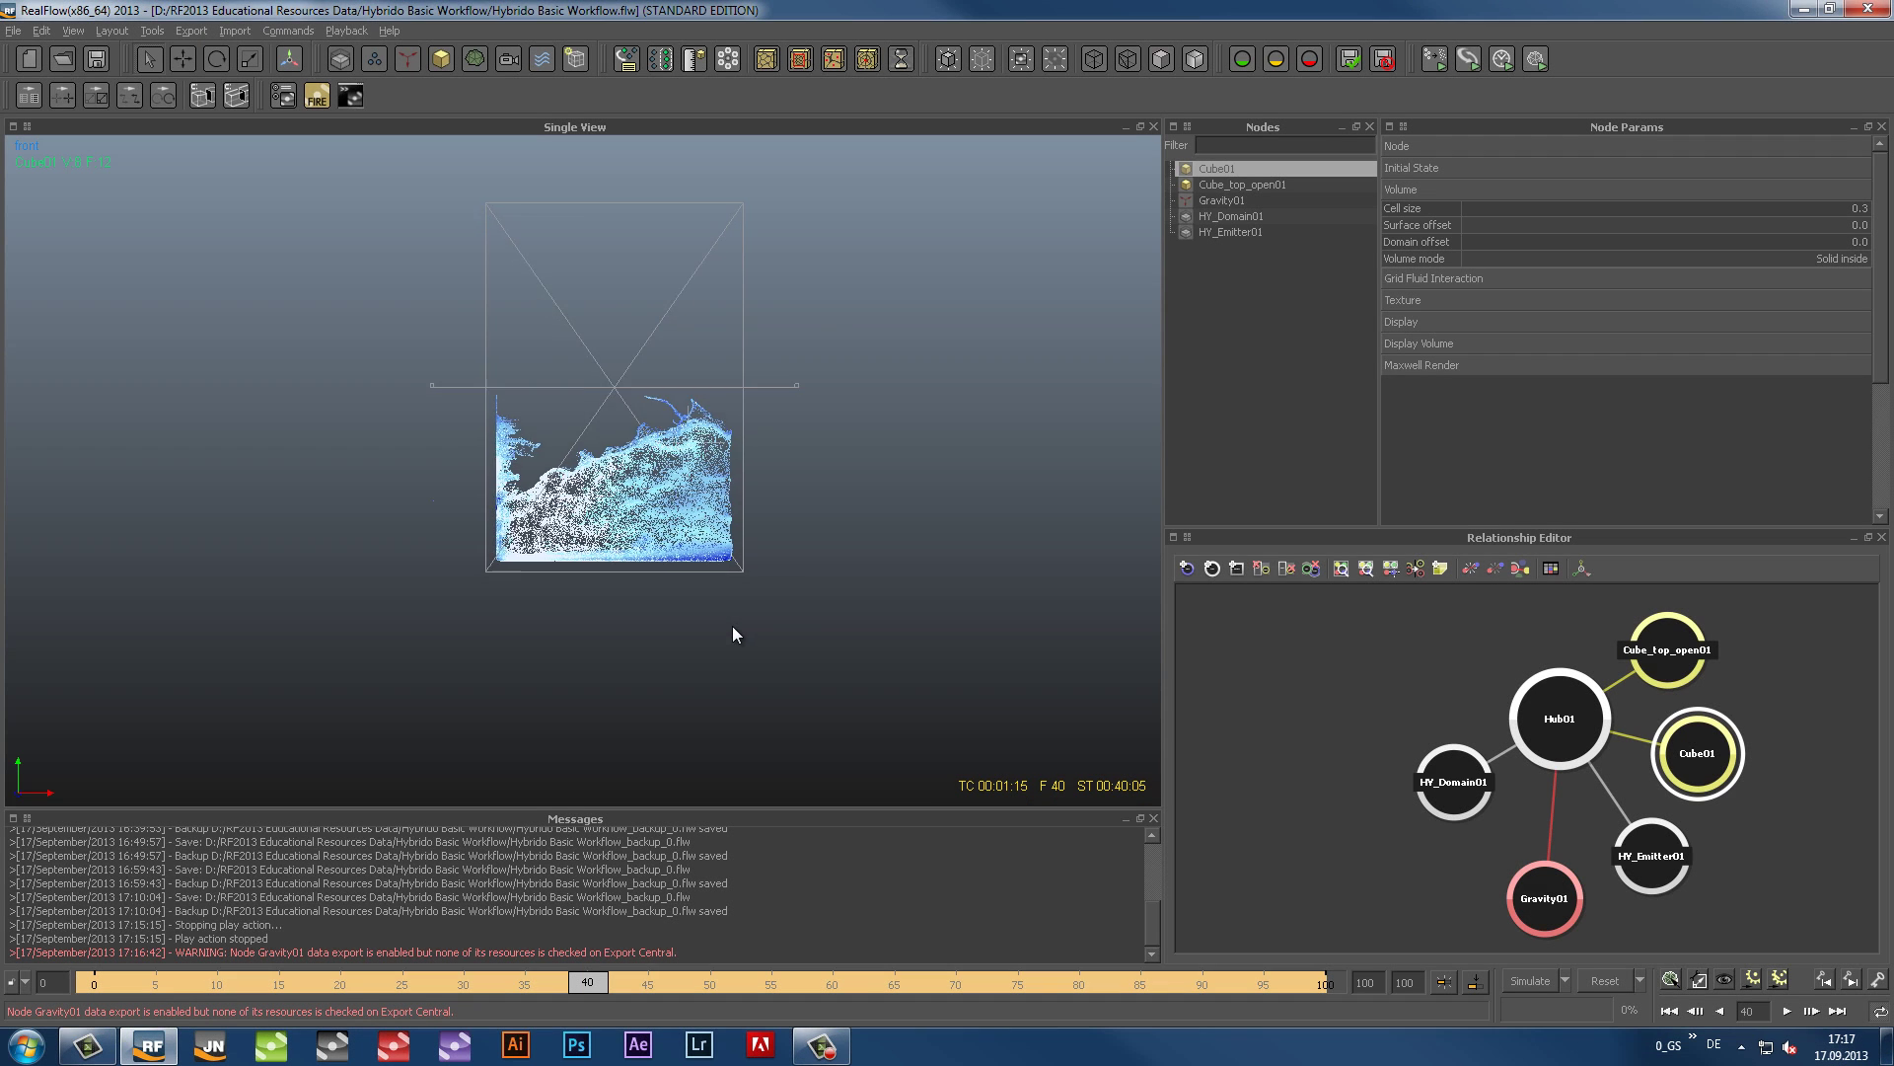
{"action": "scroll", "coordinate": [732, 625], "scroll_direction": "up", "scroll_amount": 3}
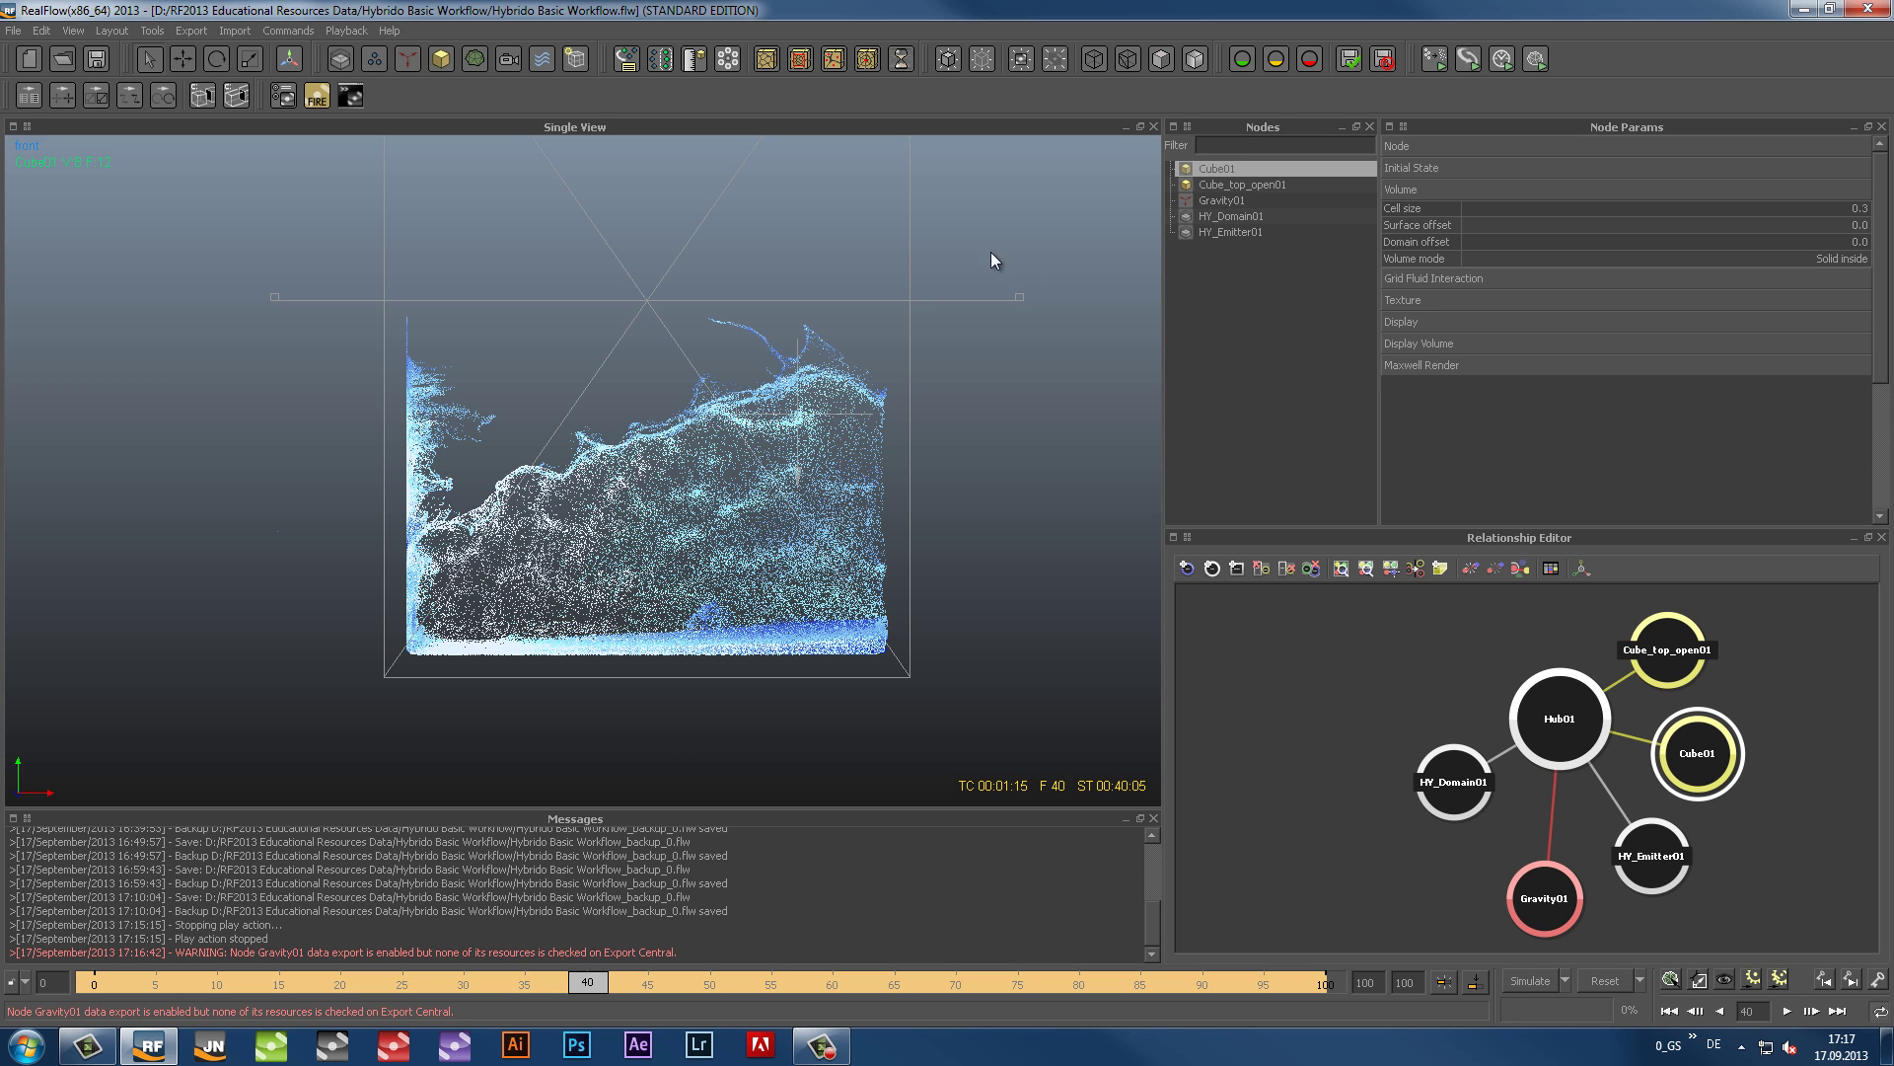
{"action": "left_click", "coordinate": [1210, 217]}
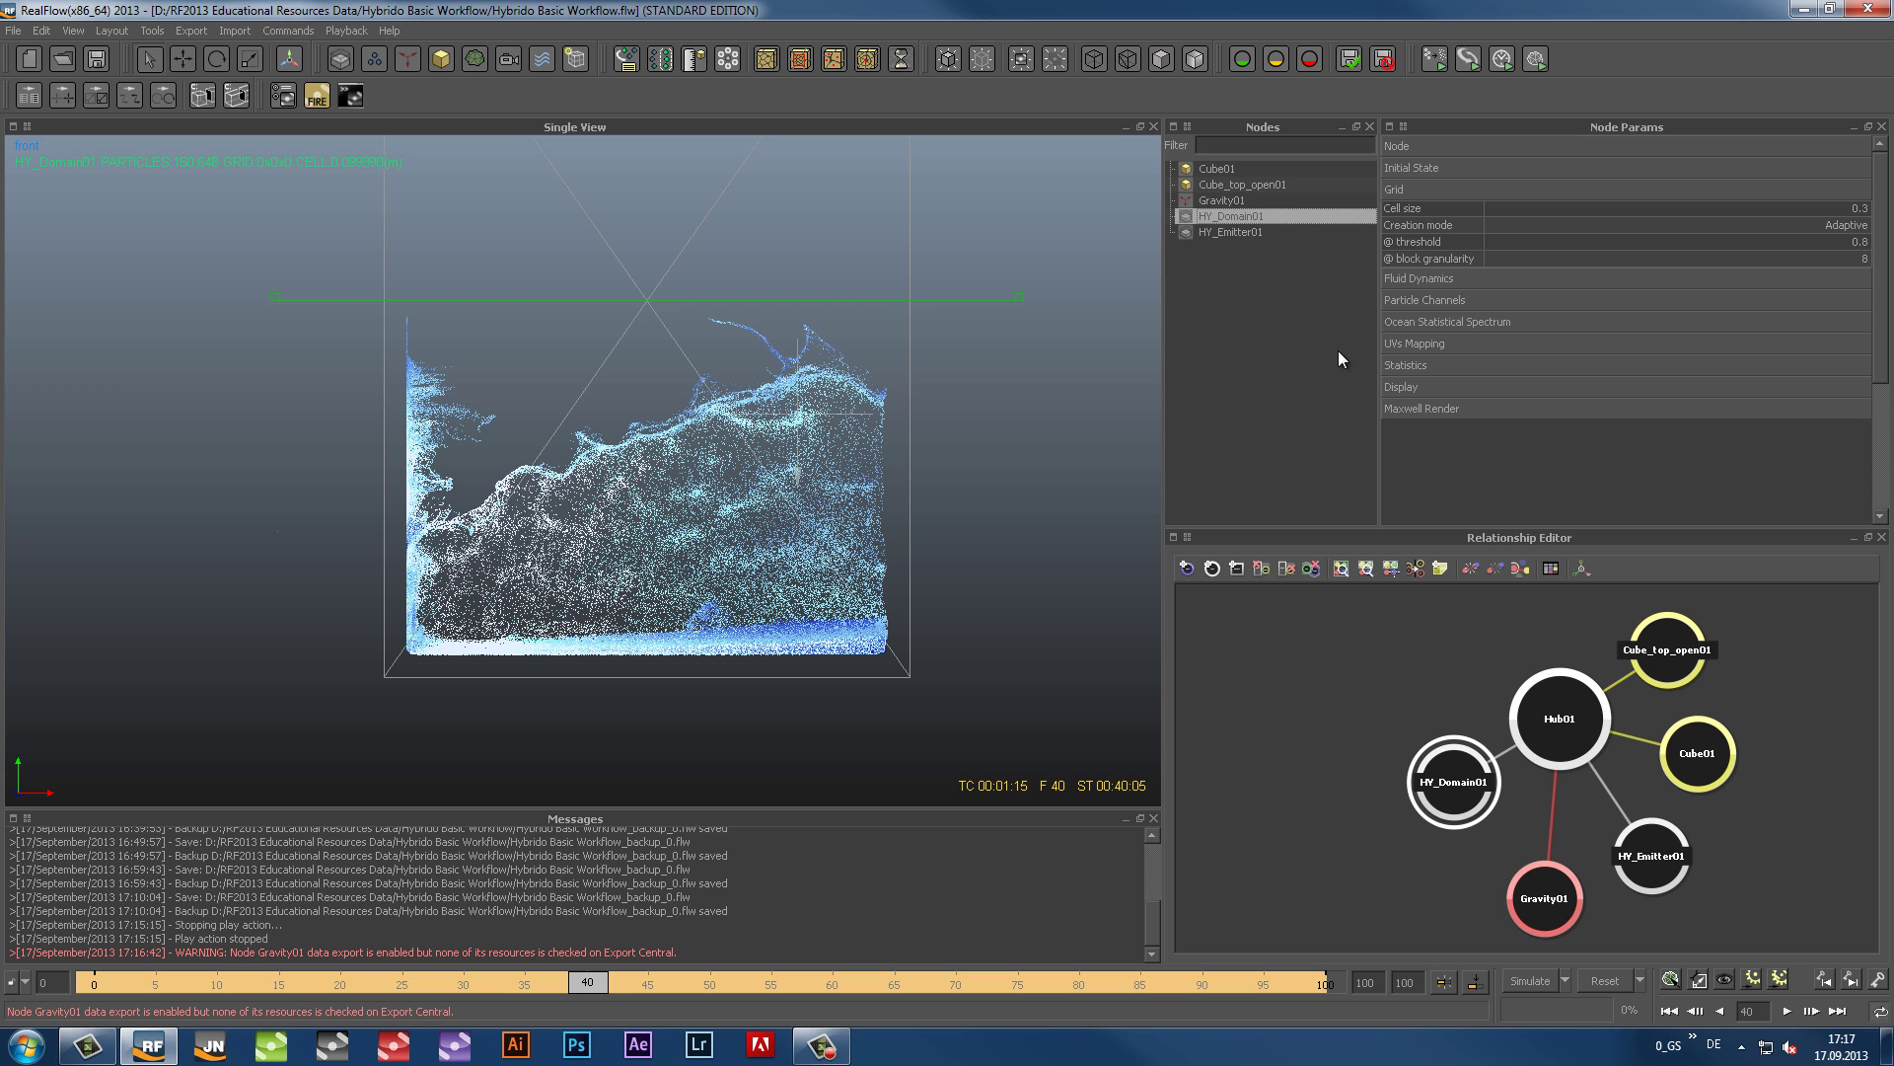
{"action": "left_click", "coordinate": [1254, 184]}
{"action": "key", "text": "w"}
{"action": "left_click_drag", "start_coordinate": [647, 212], "coordinate": [654, 188]}
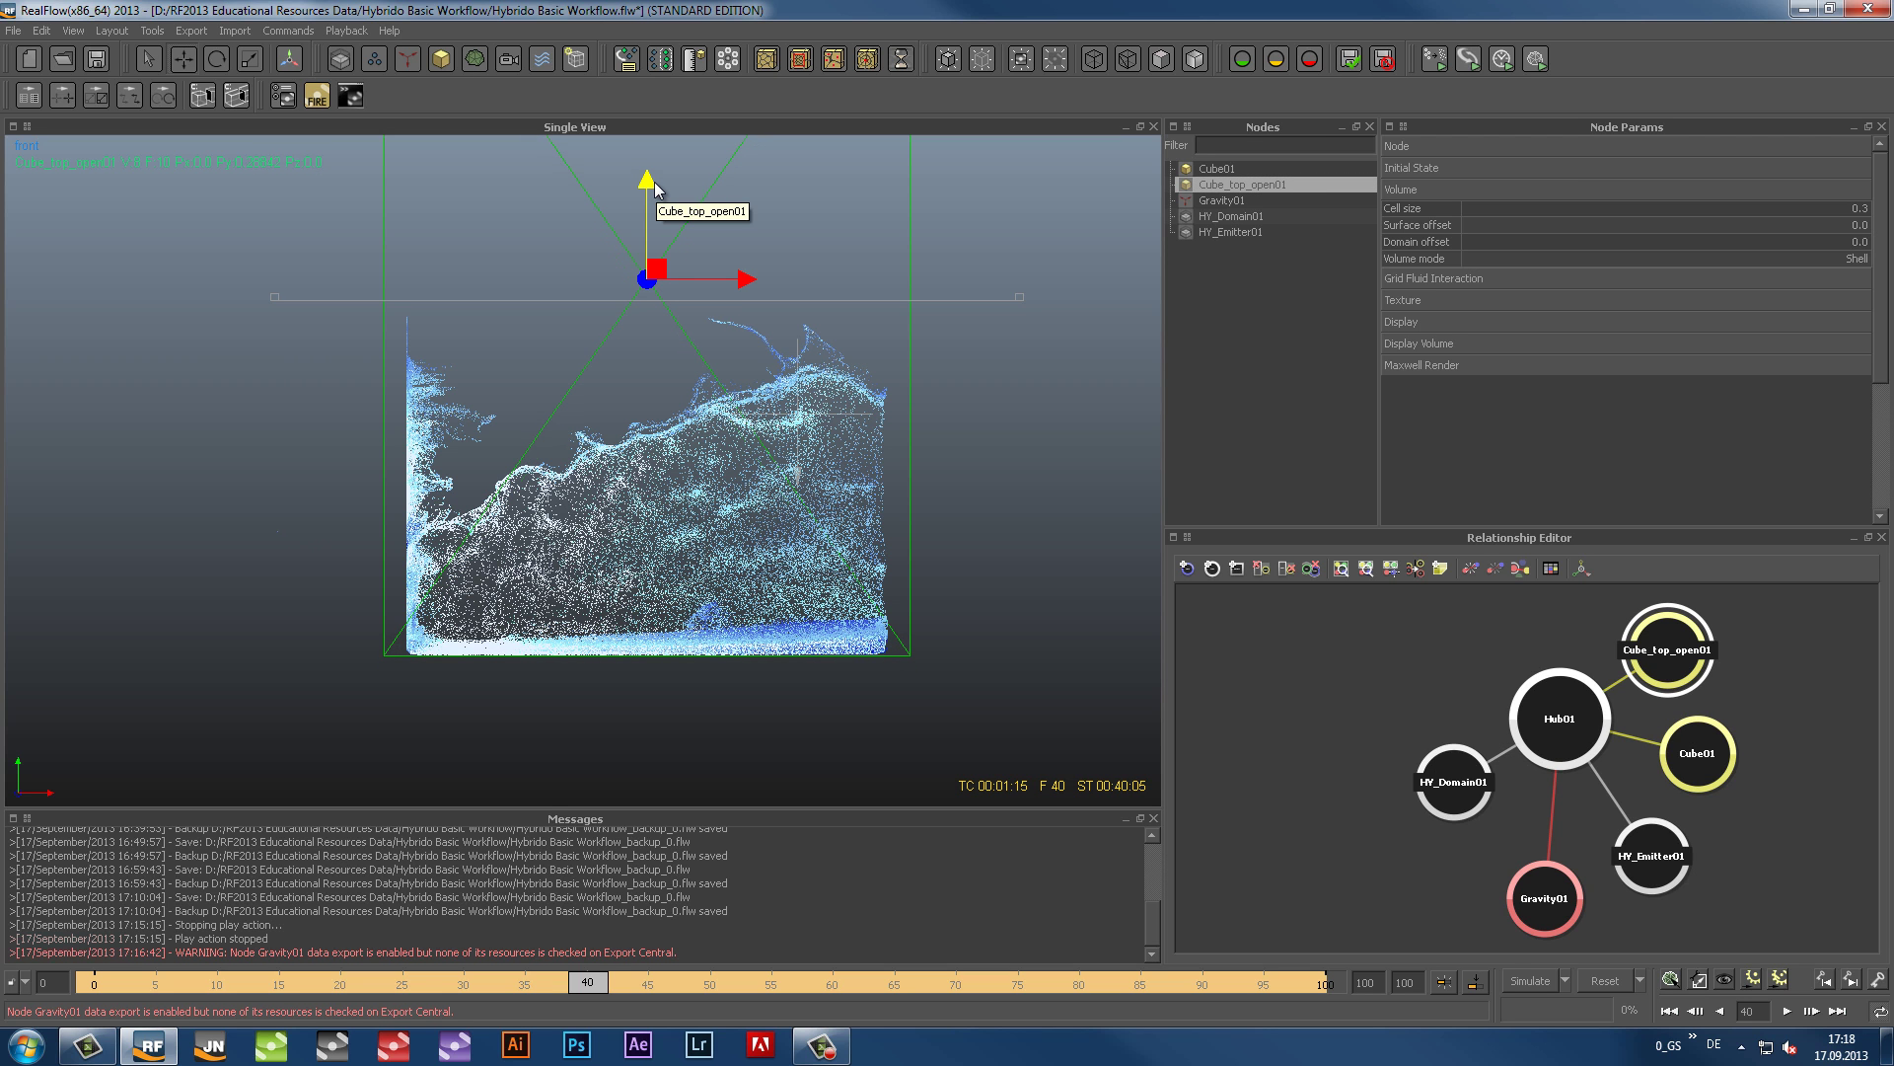
{"action": "key", "text": "ctrl+z"}
{"action": "left_click", "coordinate": [976, 407]}
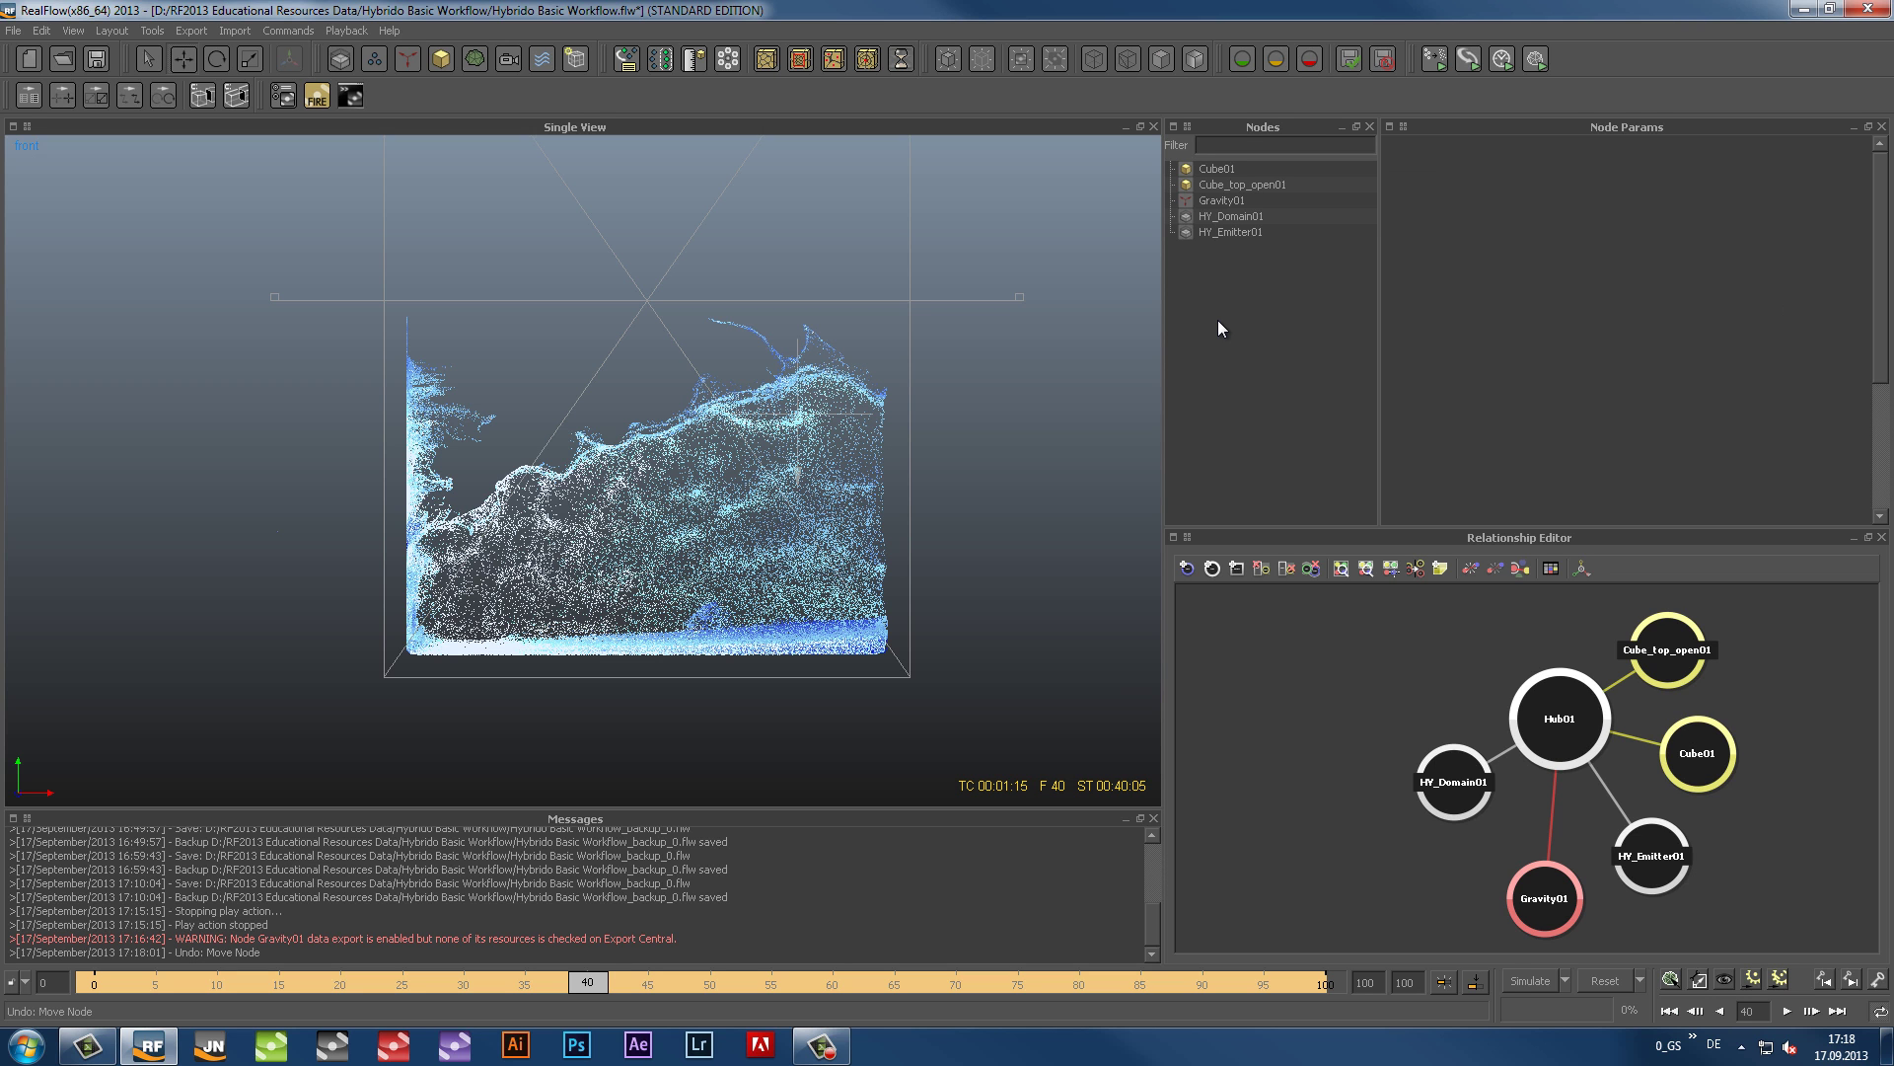
Step: Set Cube_top_open01's Volume mode dropdown to Solid outside instead of Shell
{"action": "left_click", "coordinate": [1226, 184]}
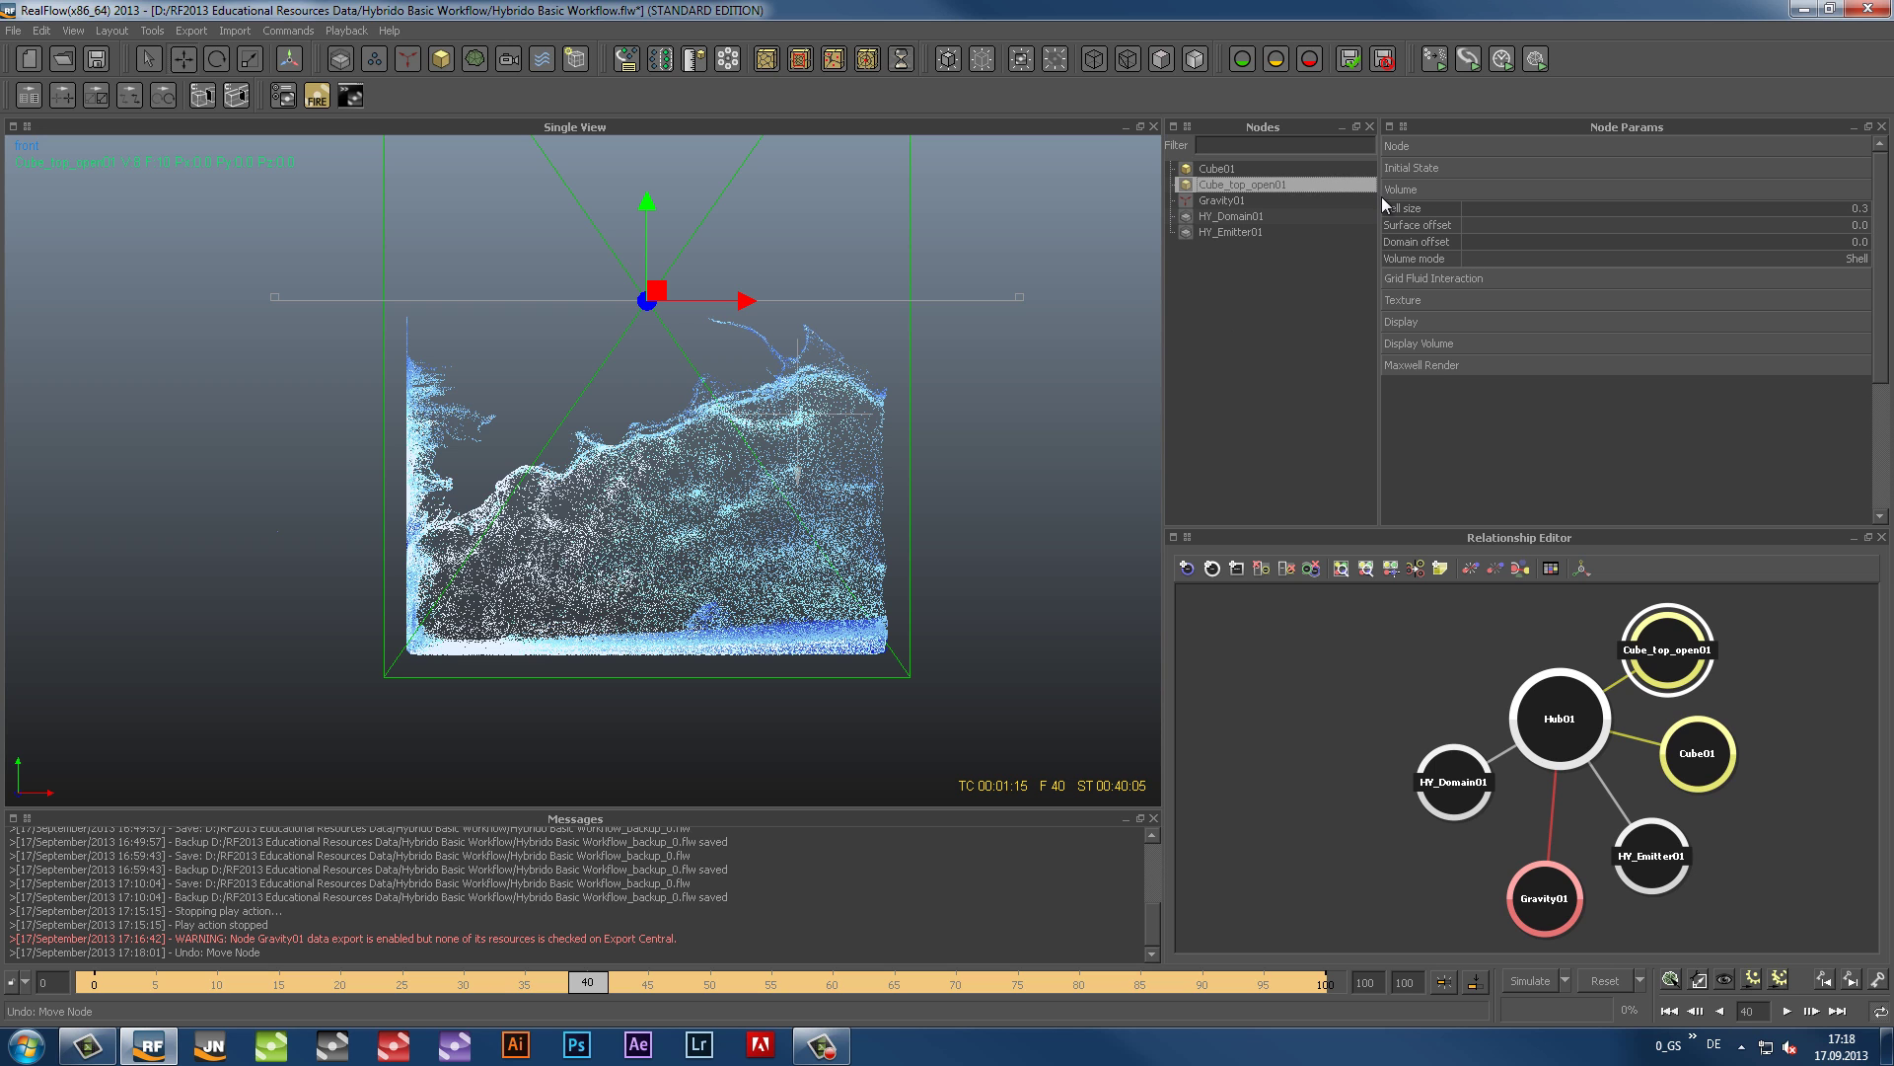
{"action": "left_click", "coordinate": [1860, 260]}
{"action": "left_click", "coordinate": [1863, 260]}
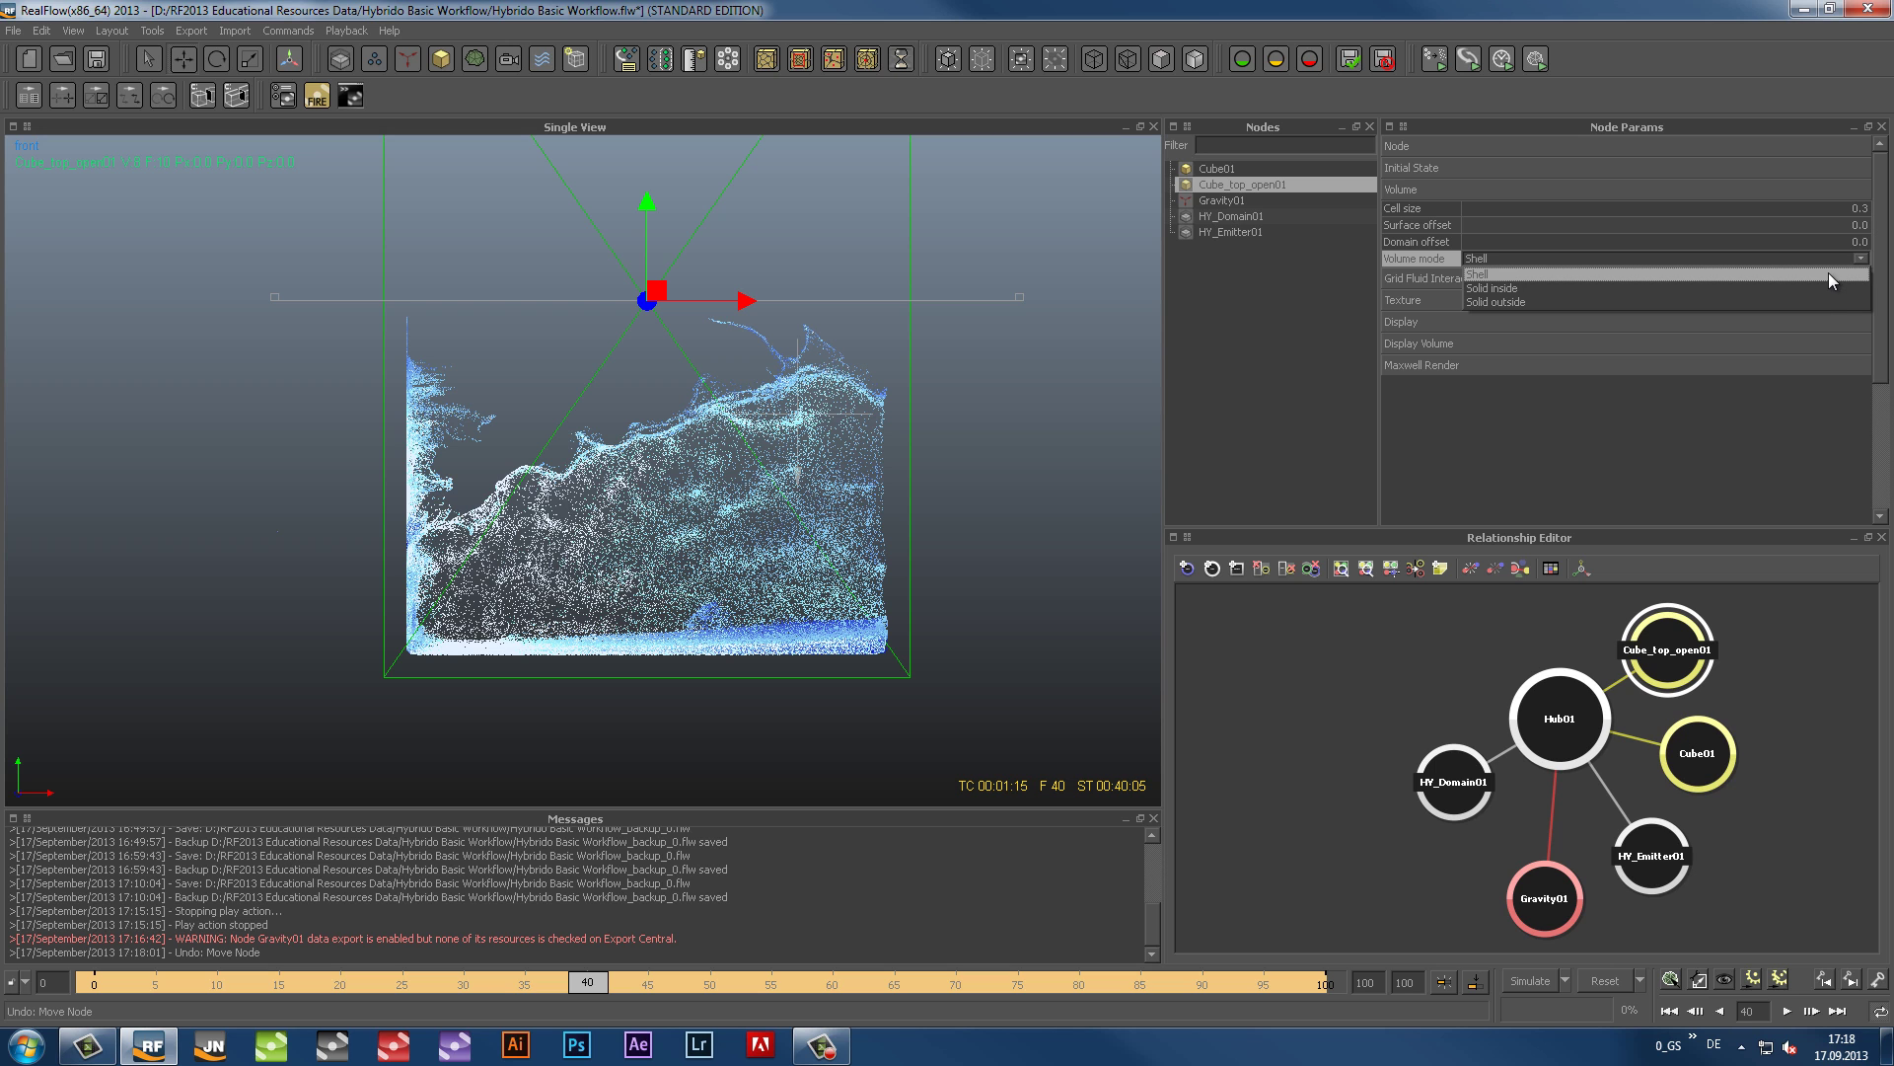
{"action": "left_click", "coordinate": [1815, 301]}
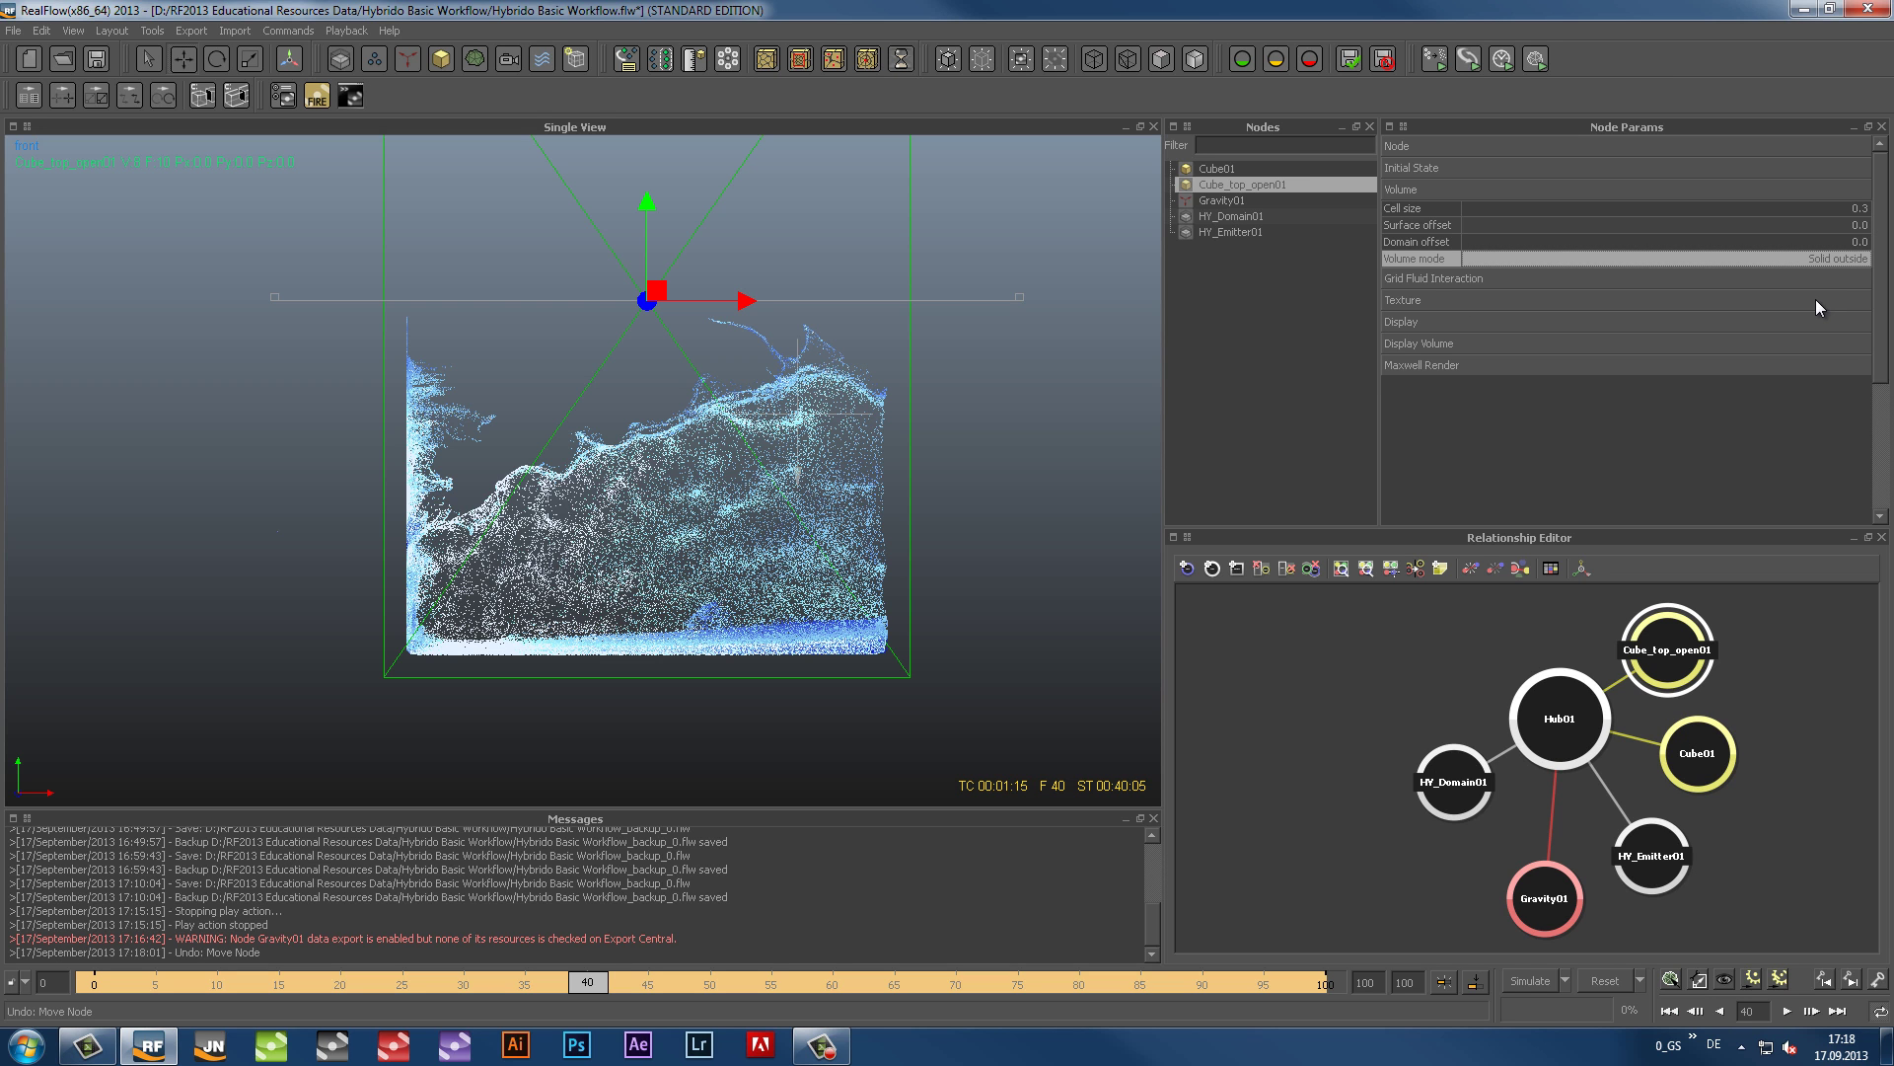
Step: Under Display Volume, set Slice plane XY to Yes for Cube_top_open01
{"action": "left_click", "coordinate": [1464, 340]}
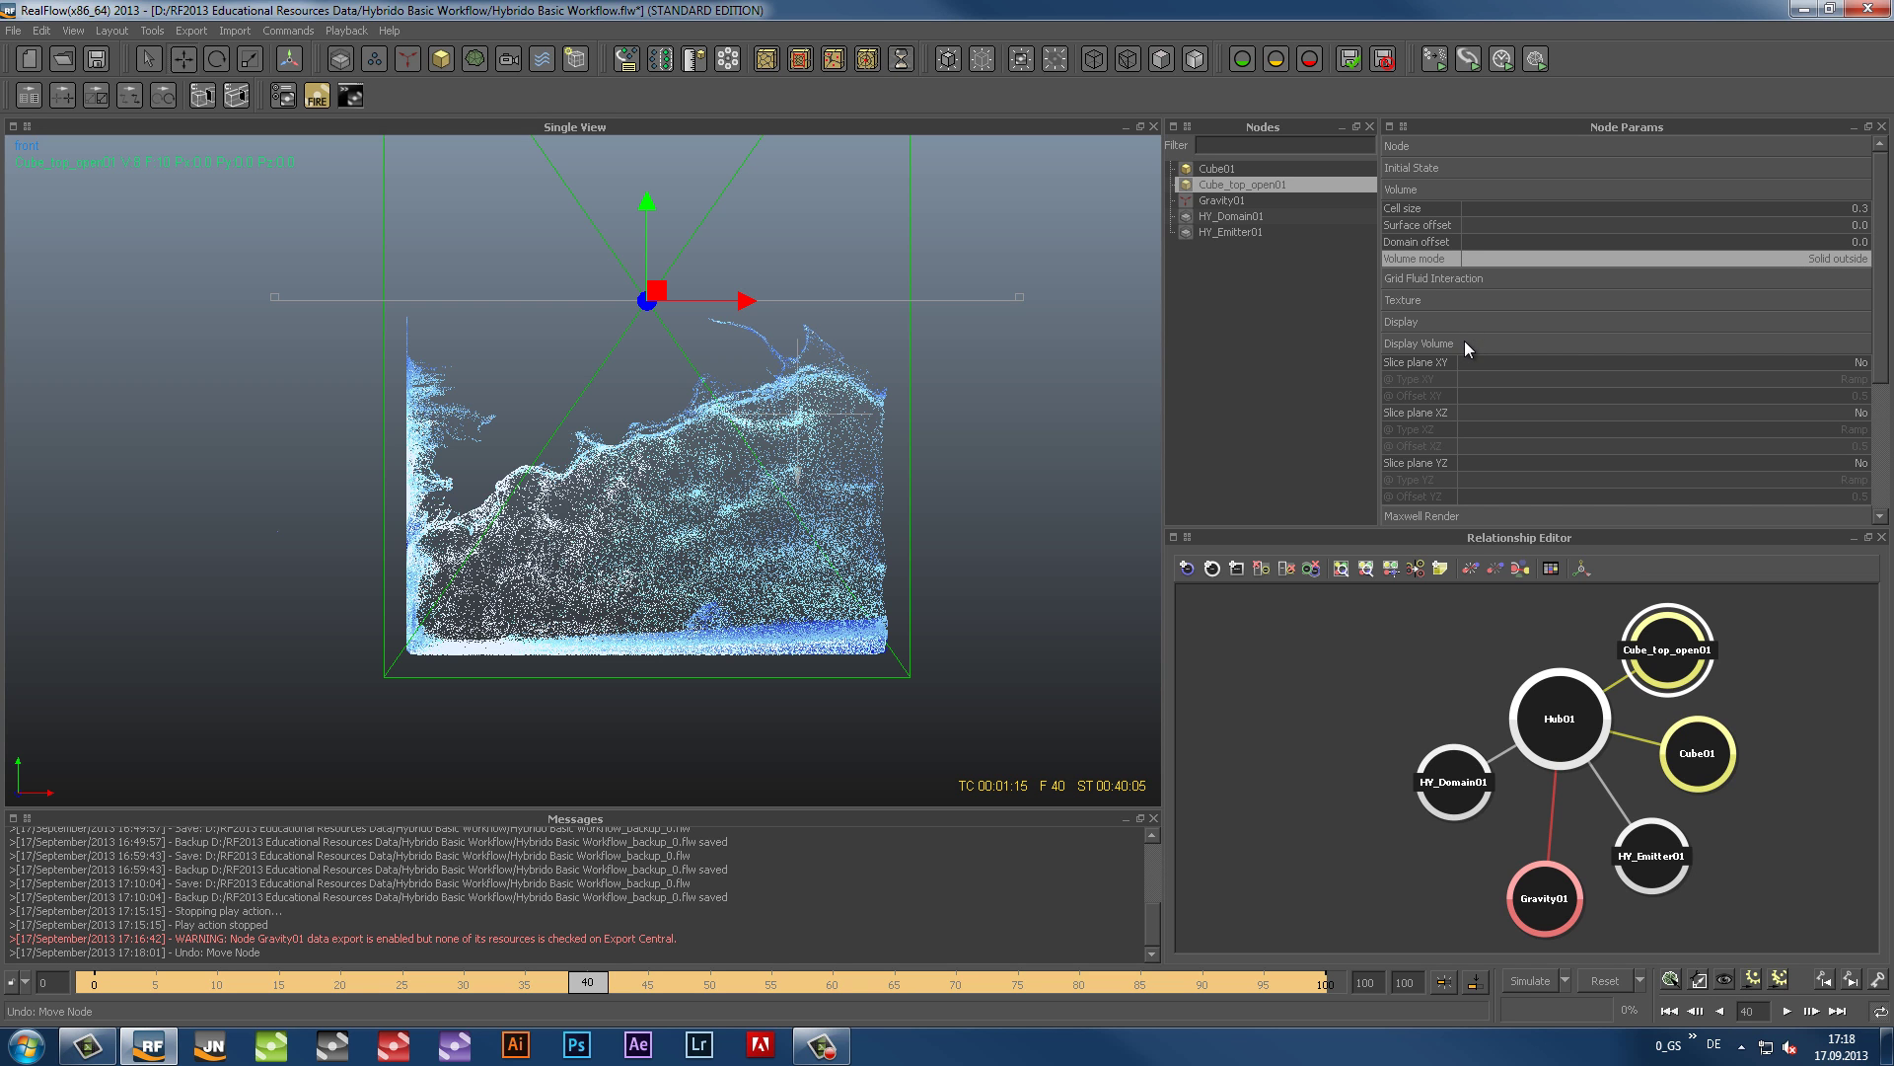
{"action": "left_click", "coordinate": [1861, 365]}
{"action": "left_click", "coordinate": [1861, 365]}
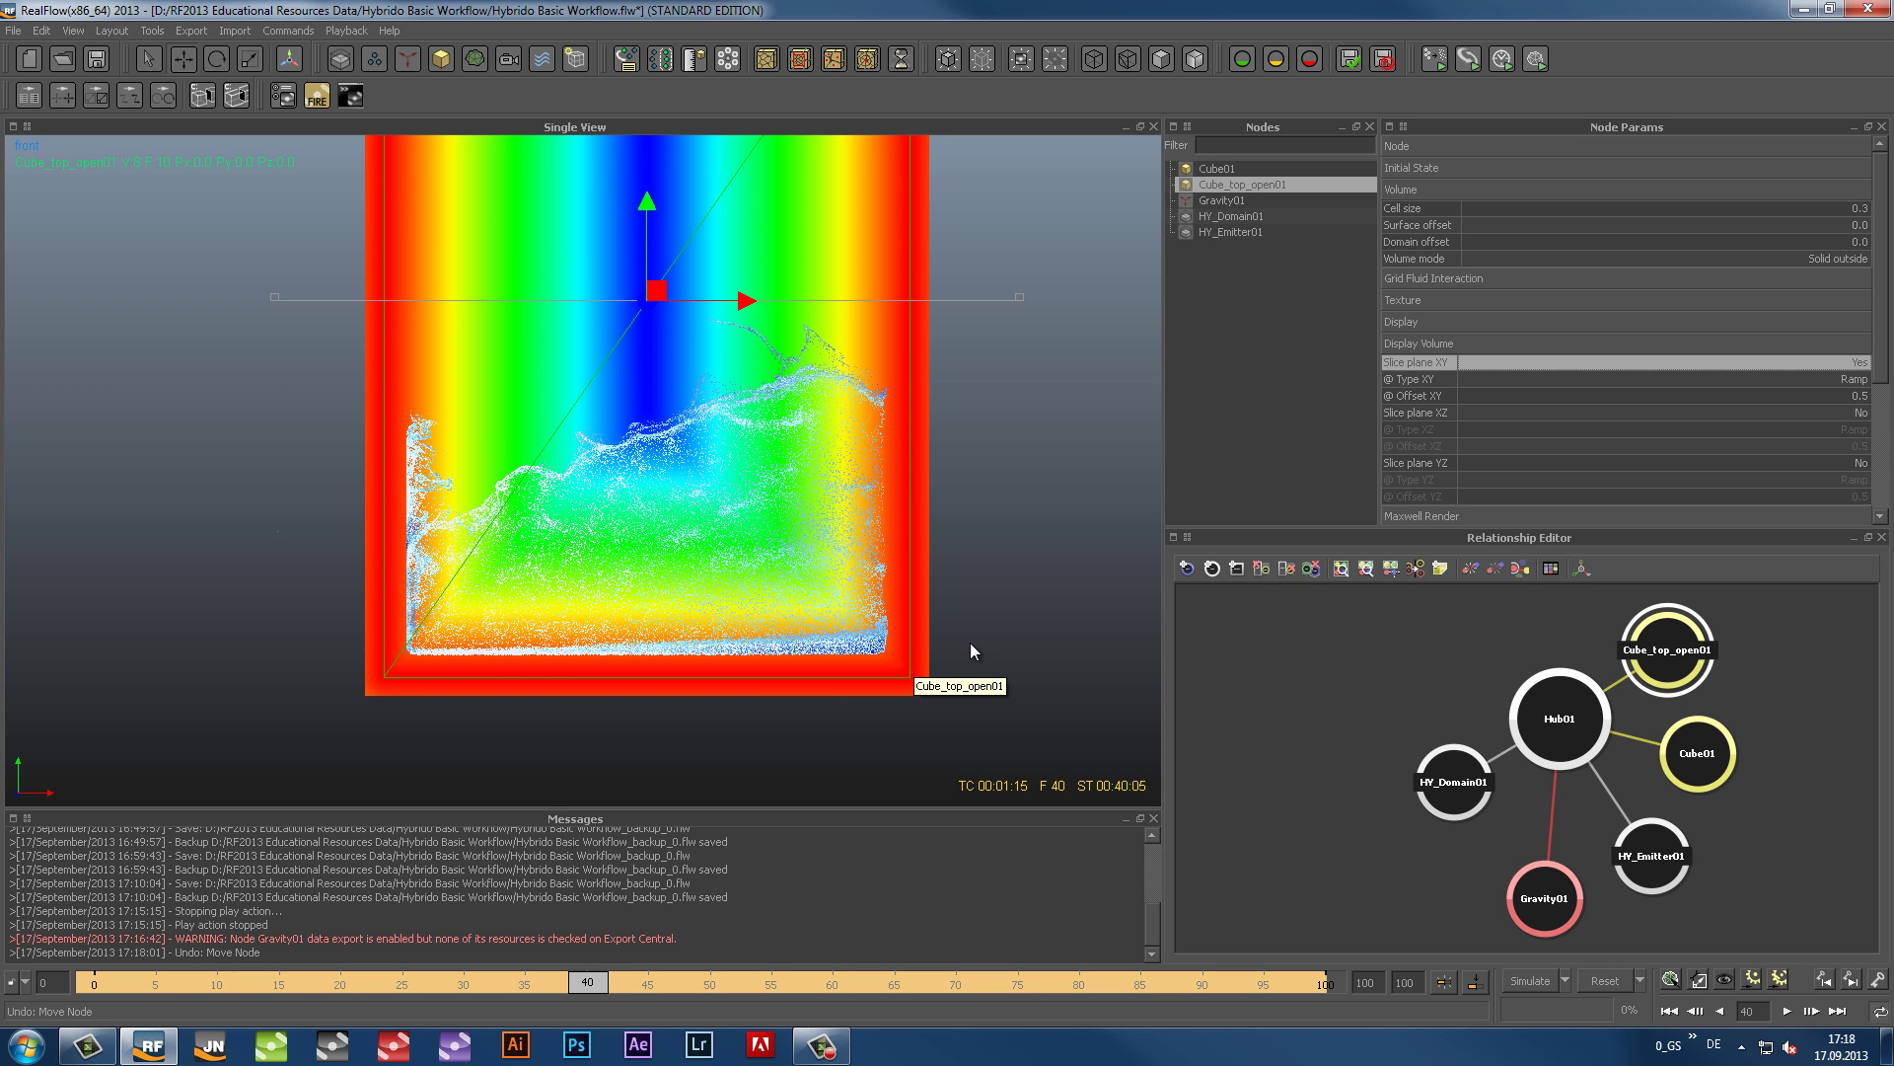
Step: Try surface offsets of 0.3 and 0.2, then settle Cube_top_open01's Surface offset at -0.2
{"action": "left_click", "coordinate": [1846, 225]}
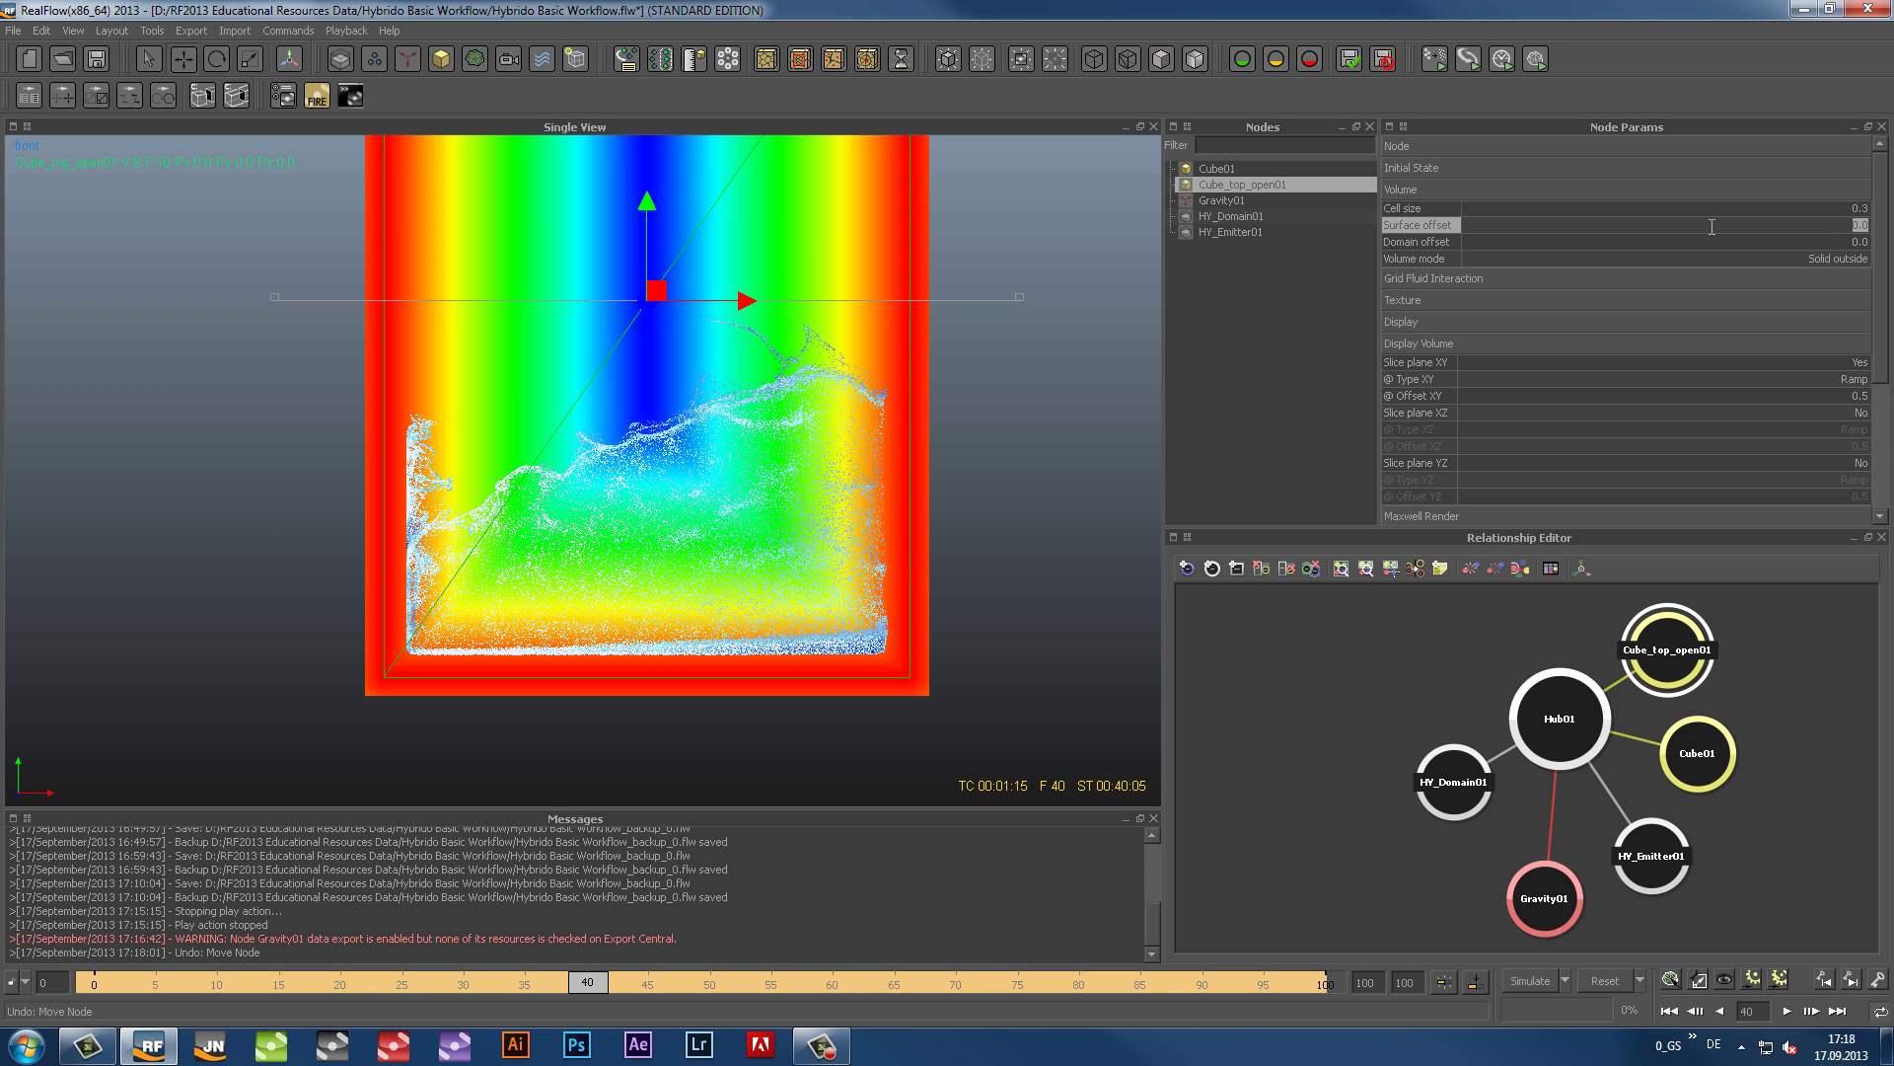
{"action": "type", "text": "0.3"}
{"action": "key", "text": "Return"}
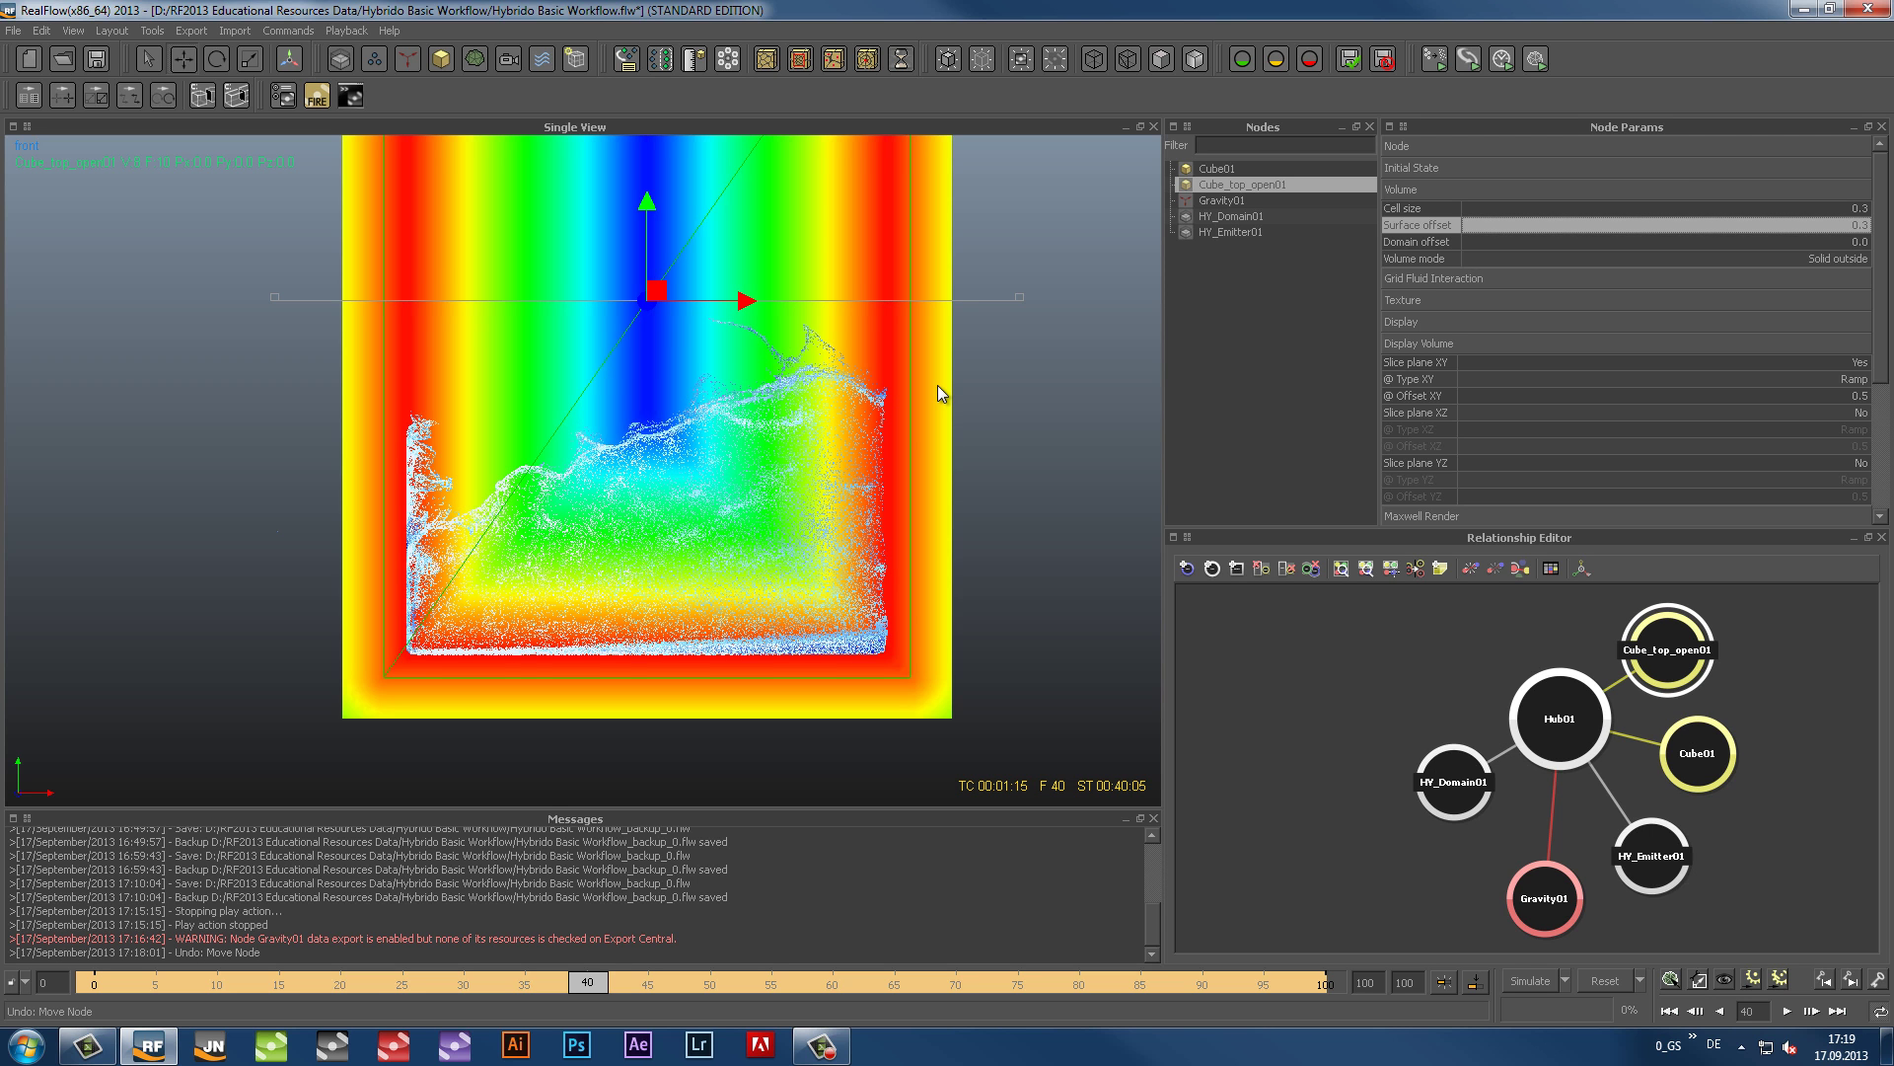
{"action": "left_click", "coordinate": [148, 58]}
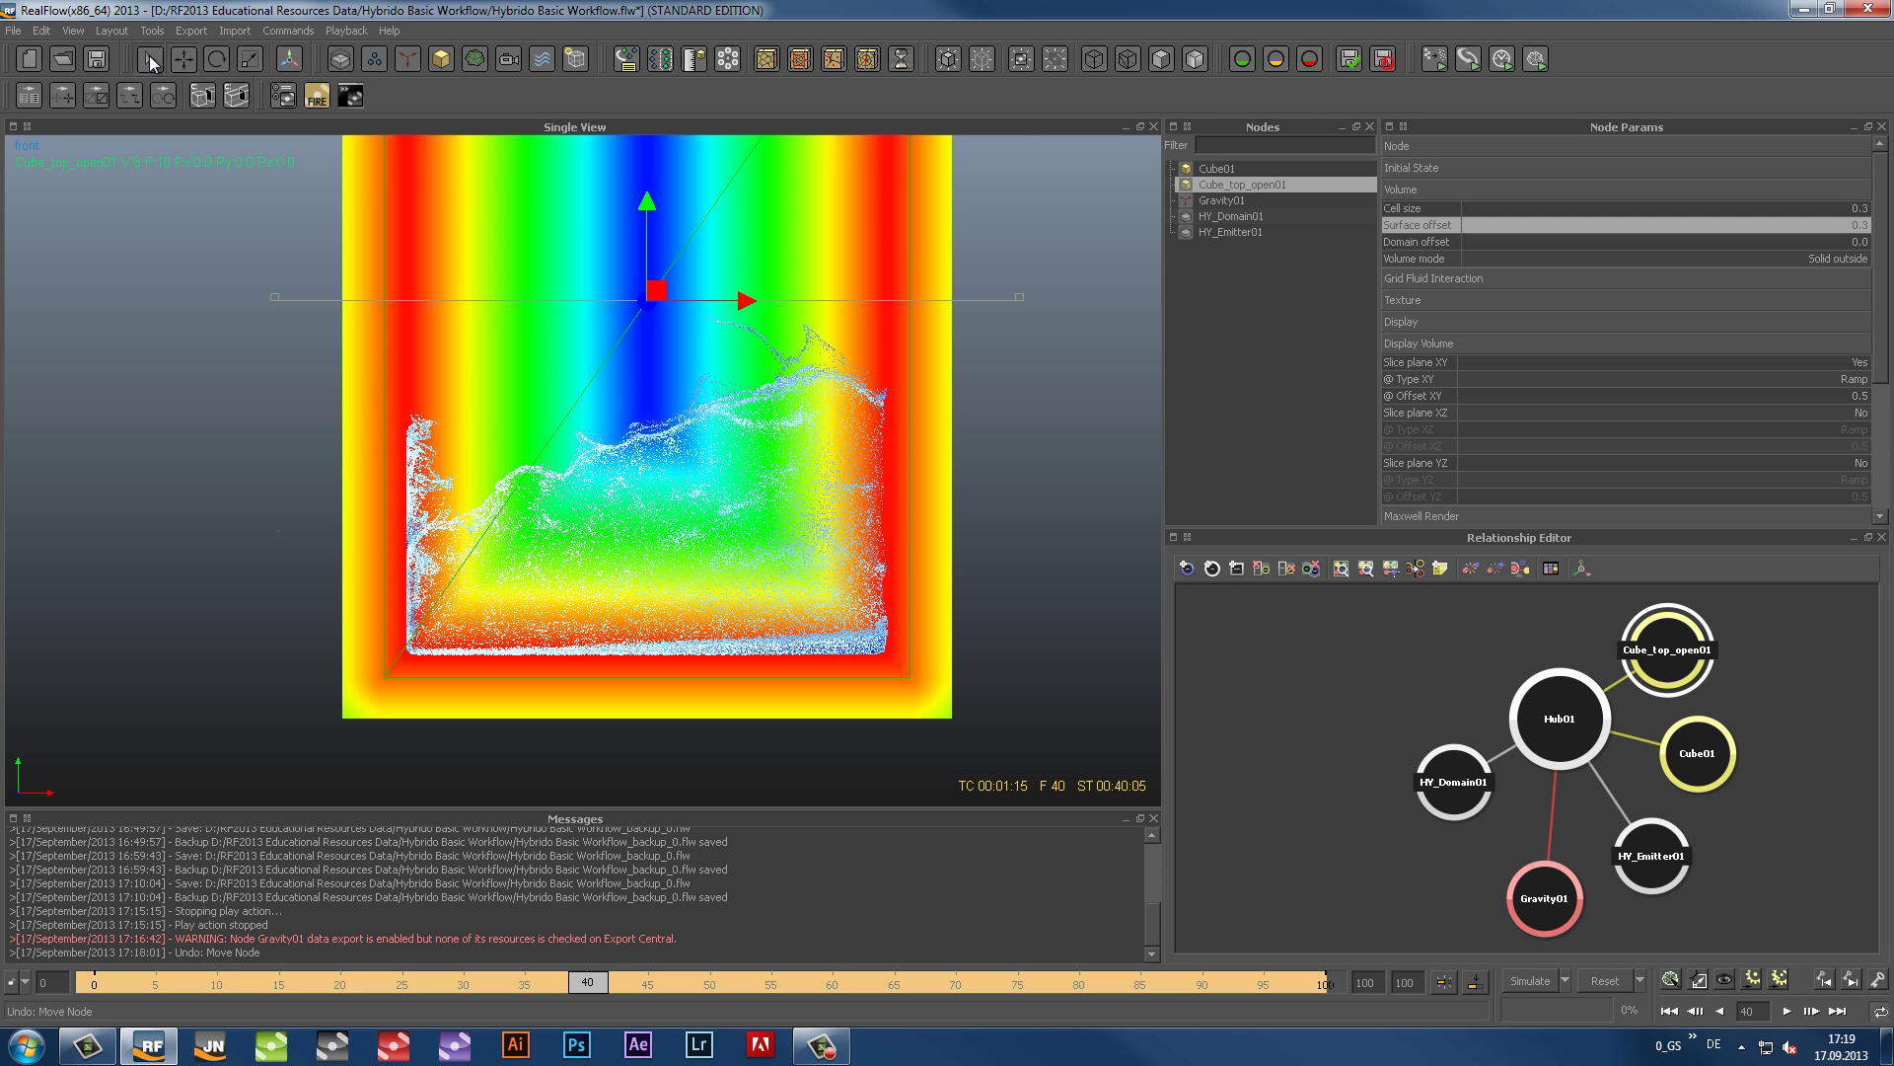
{"action": "double_click", "coordinate": [1856, 226]}
{"action": "type", "text": "0.2"}
{"action": "key", "text": "Return"}
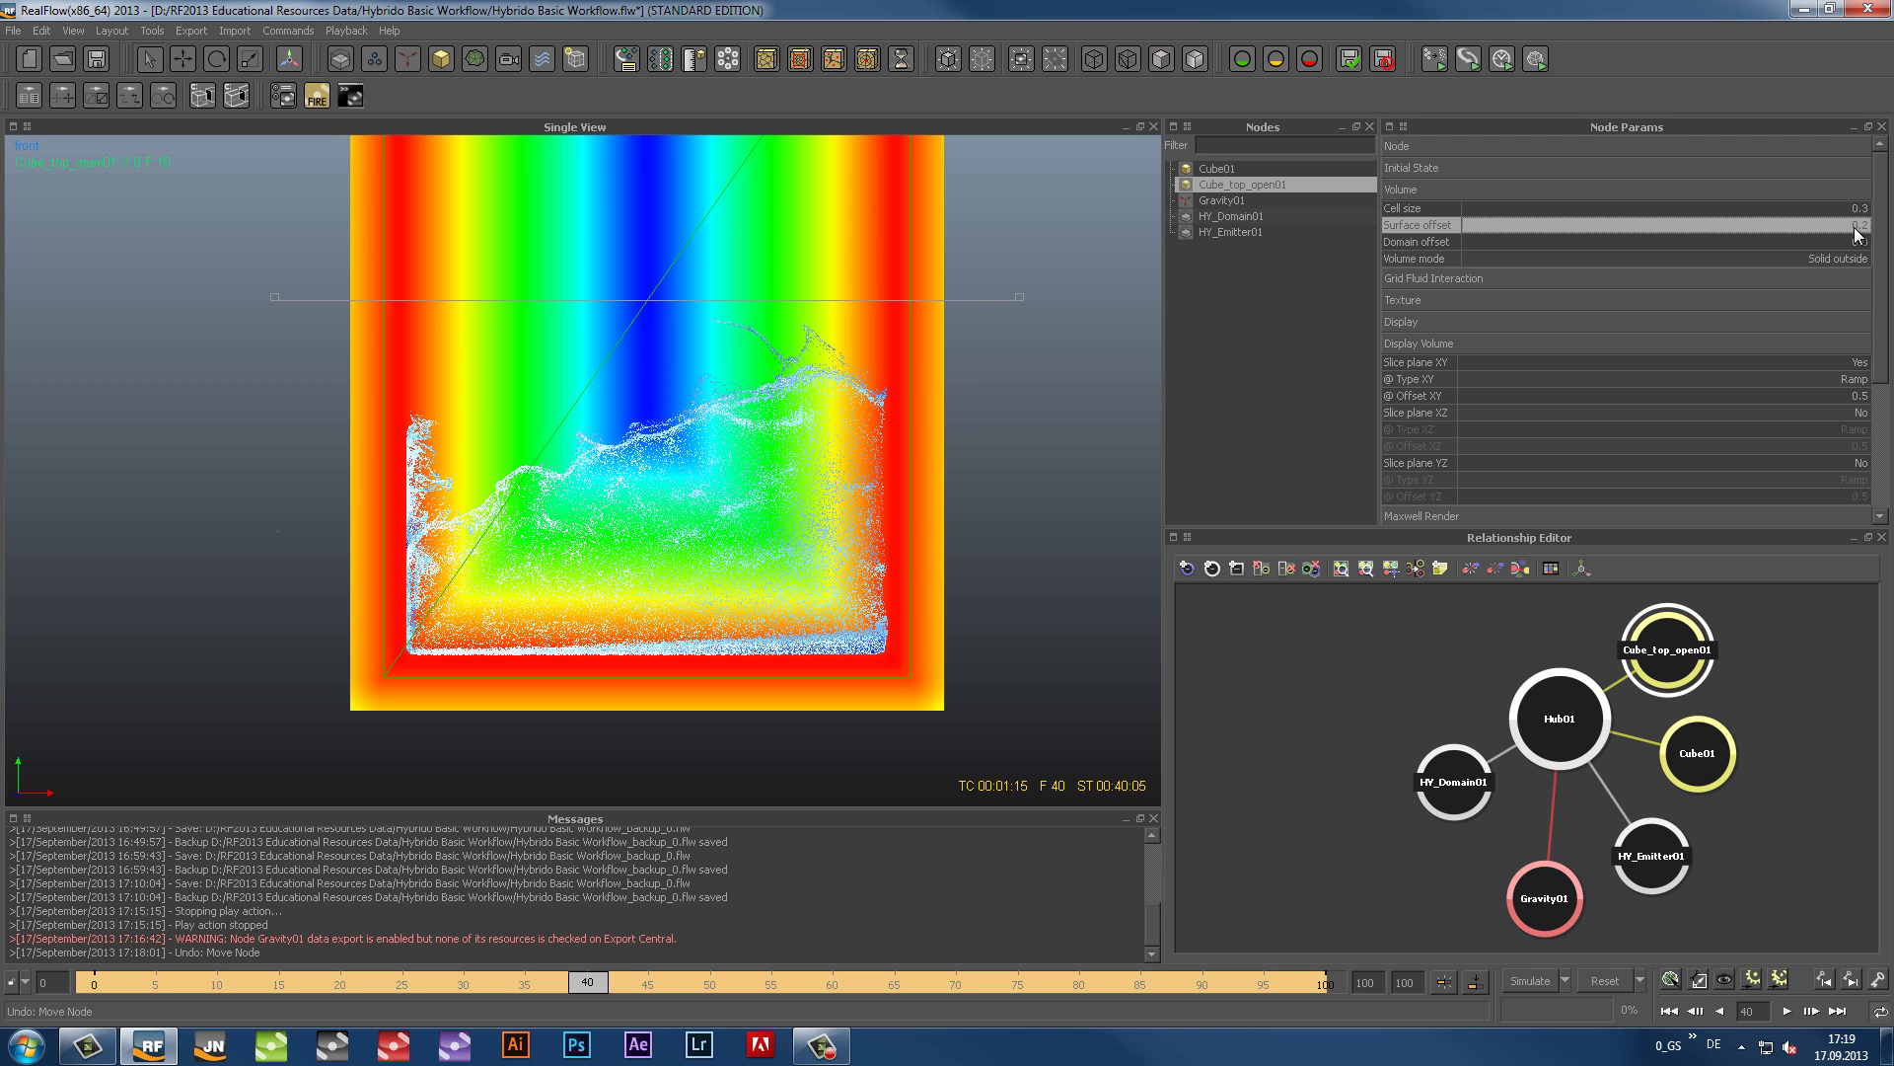
{"action": "double_click", "coordinate": [1857, 227]}
{"action": "type", "text": "-0.2"}
{"action": "key", "text": "Return"}
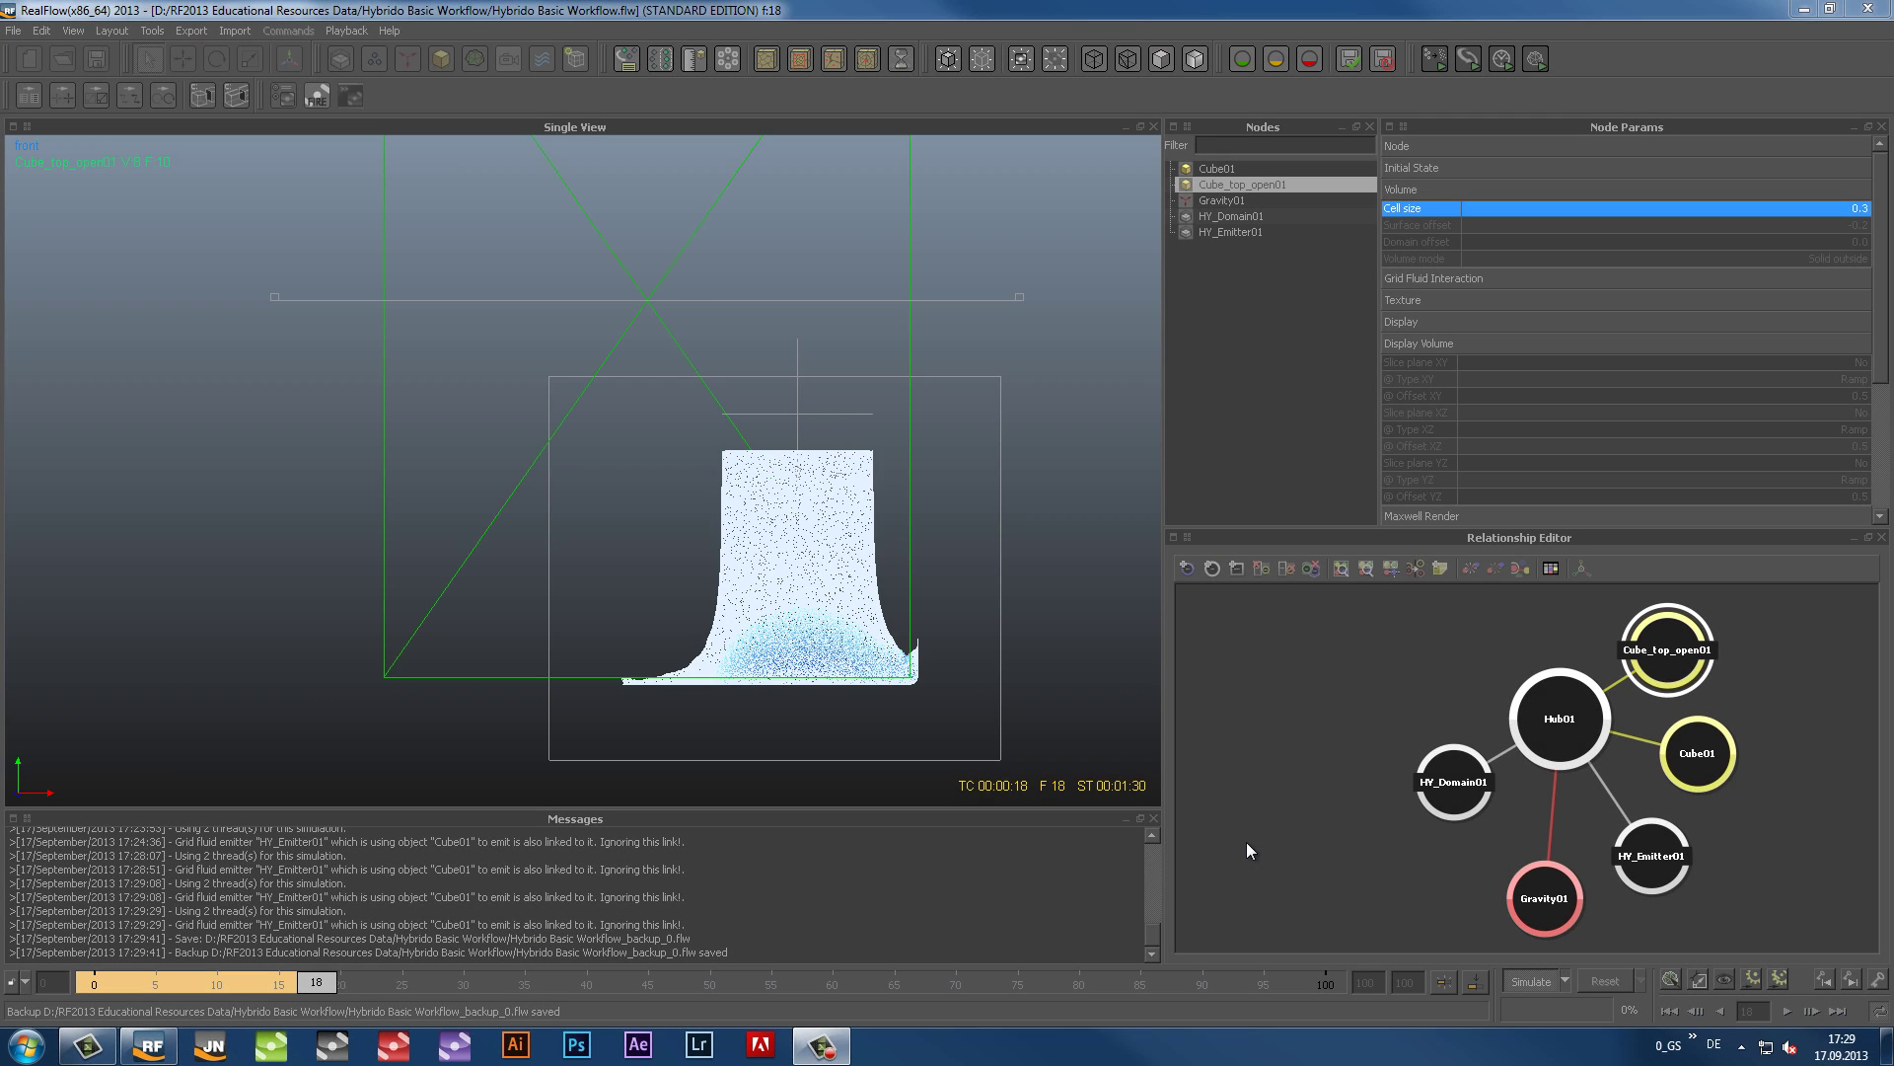
Step: Stop the running simulation and change the Surface offset to -0.1
{"action": "left_click", "coordinate": [1531, 981]}
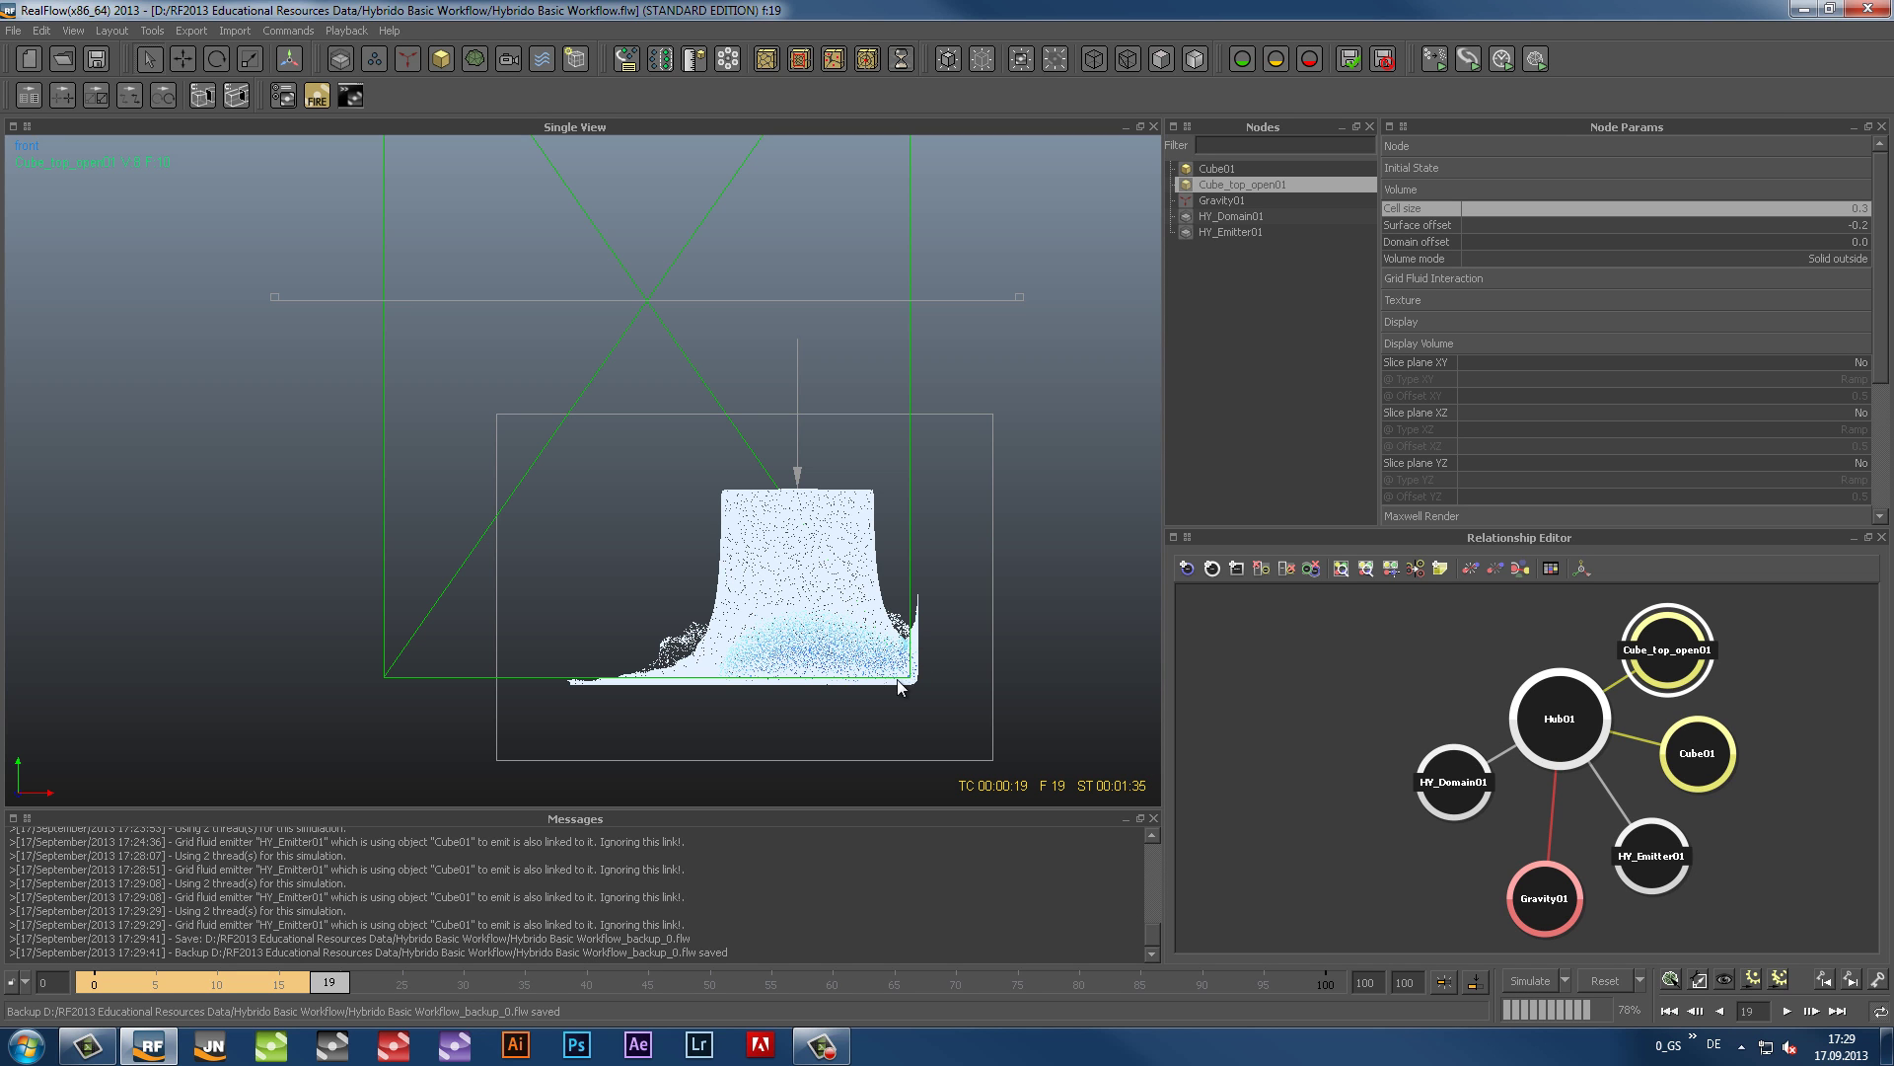
{"action": "left_click", "coordinate": [1854, 226]}
{"action": "type", "text": "-0.1"}
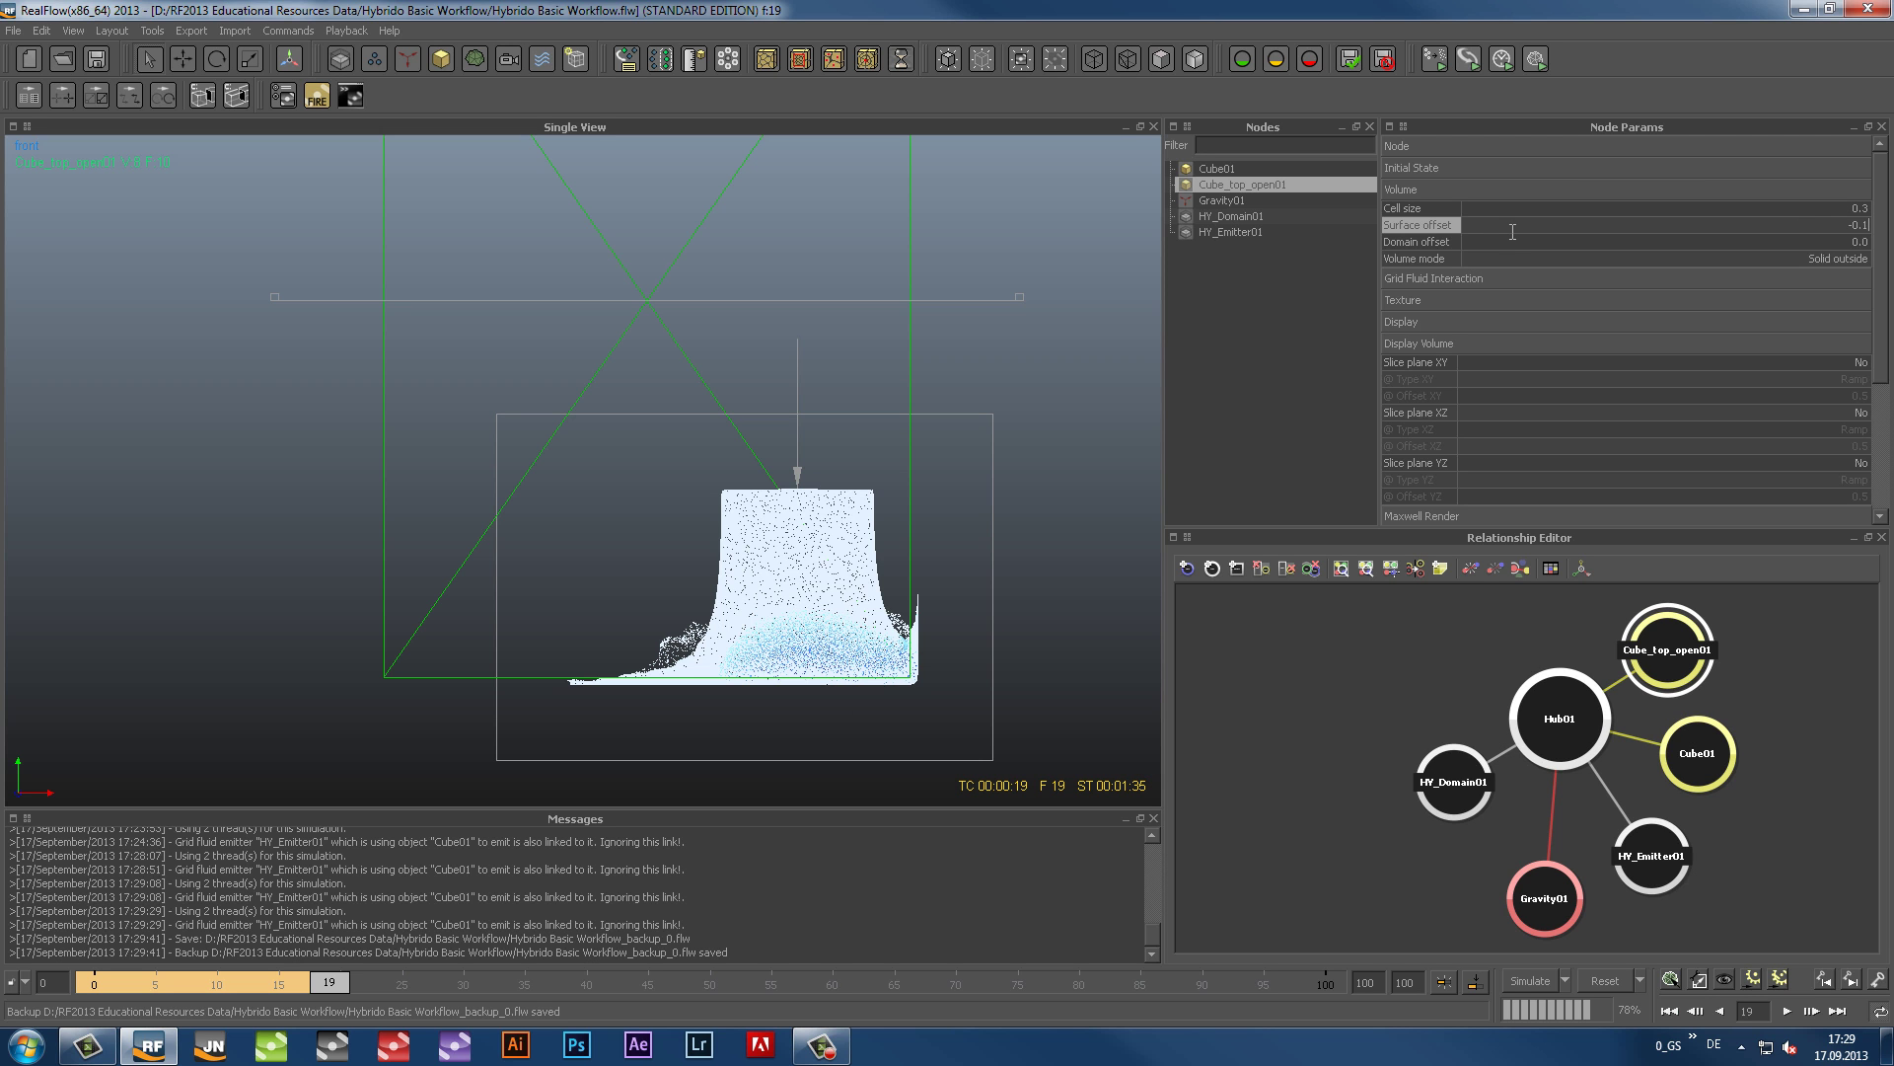
{"action": "key", "text": "Return"}
Step: Reset and re-simulate the fluid, checking it from top, perspective and front views
{"action": "left_click", "coordinate": [1605, 981]}
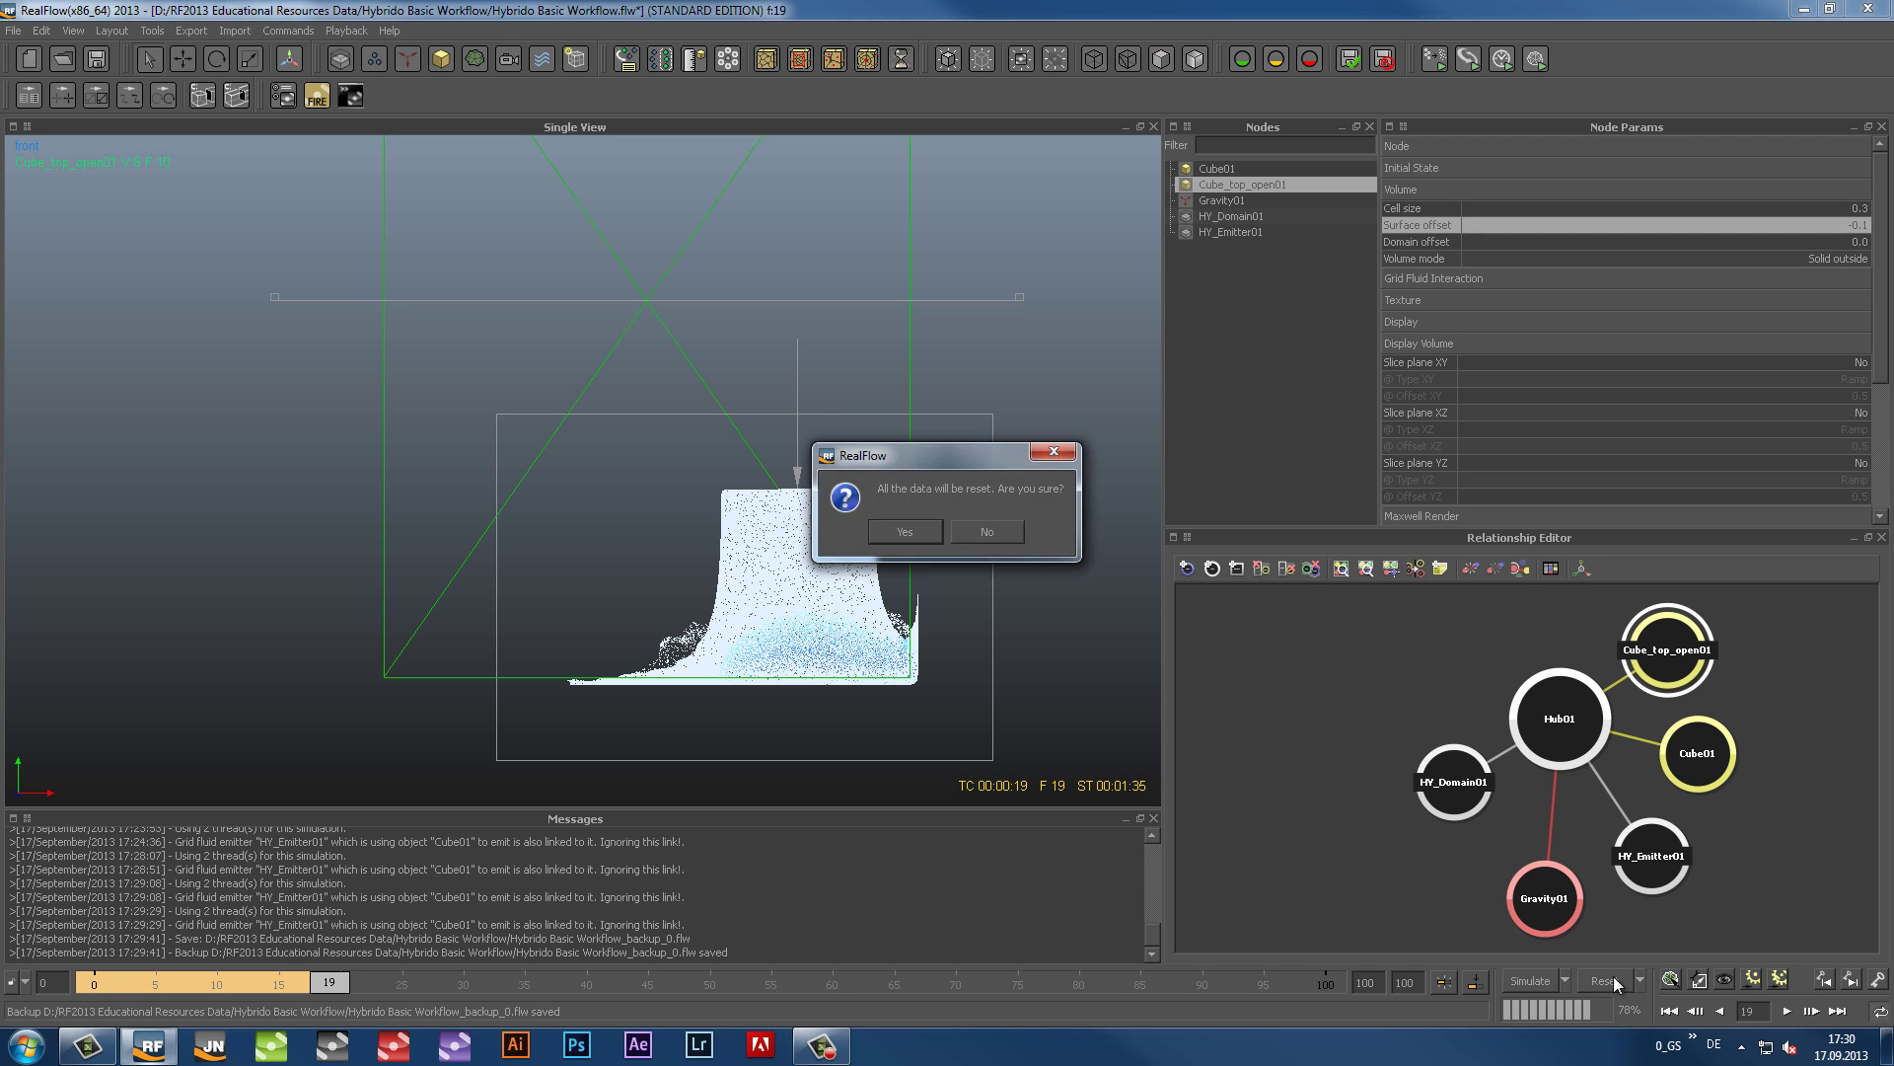
{"action": "key", "text": "Return"}
{"action": "left_click", "coordinate": [1523, 977]}
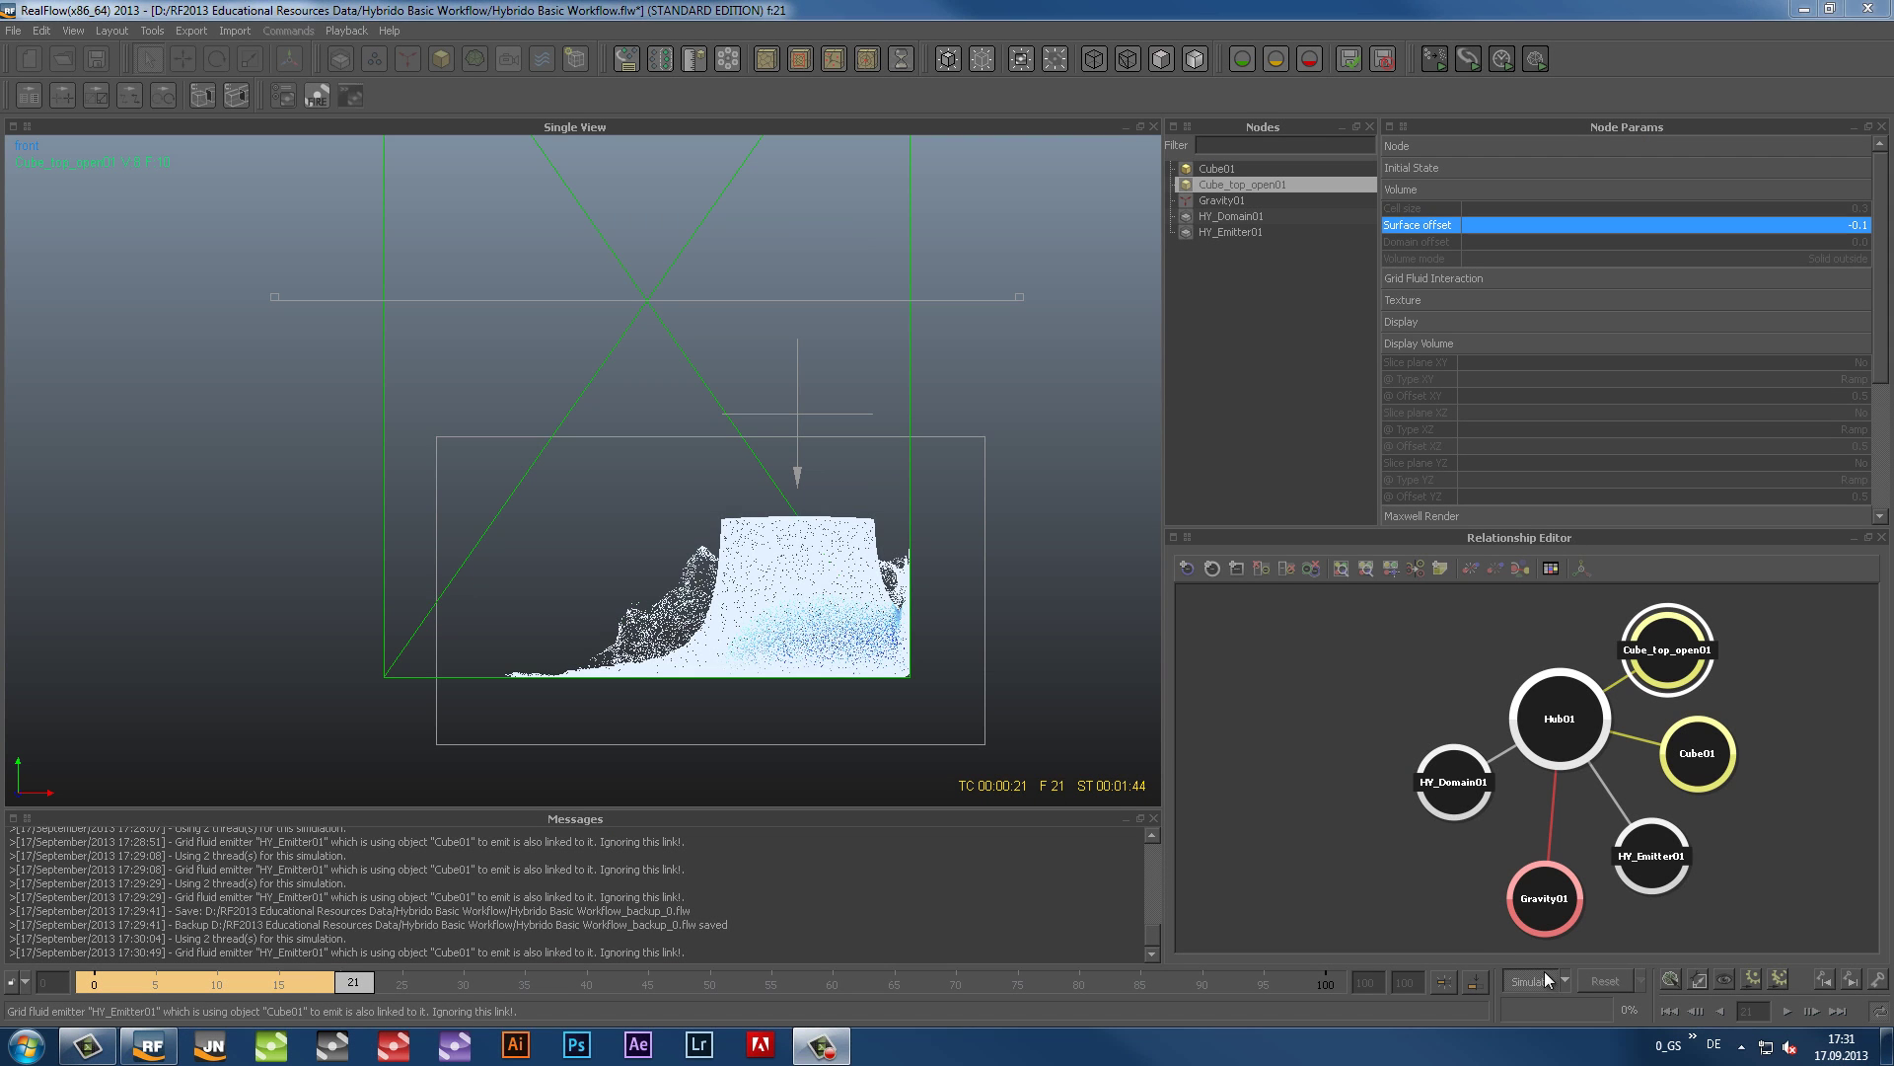
{"action": "key", "text": "1"}
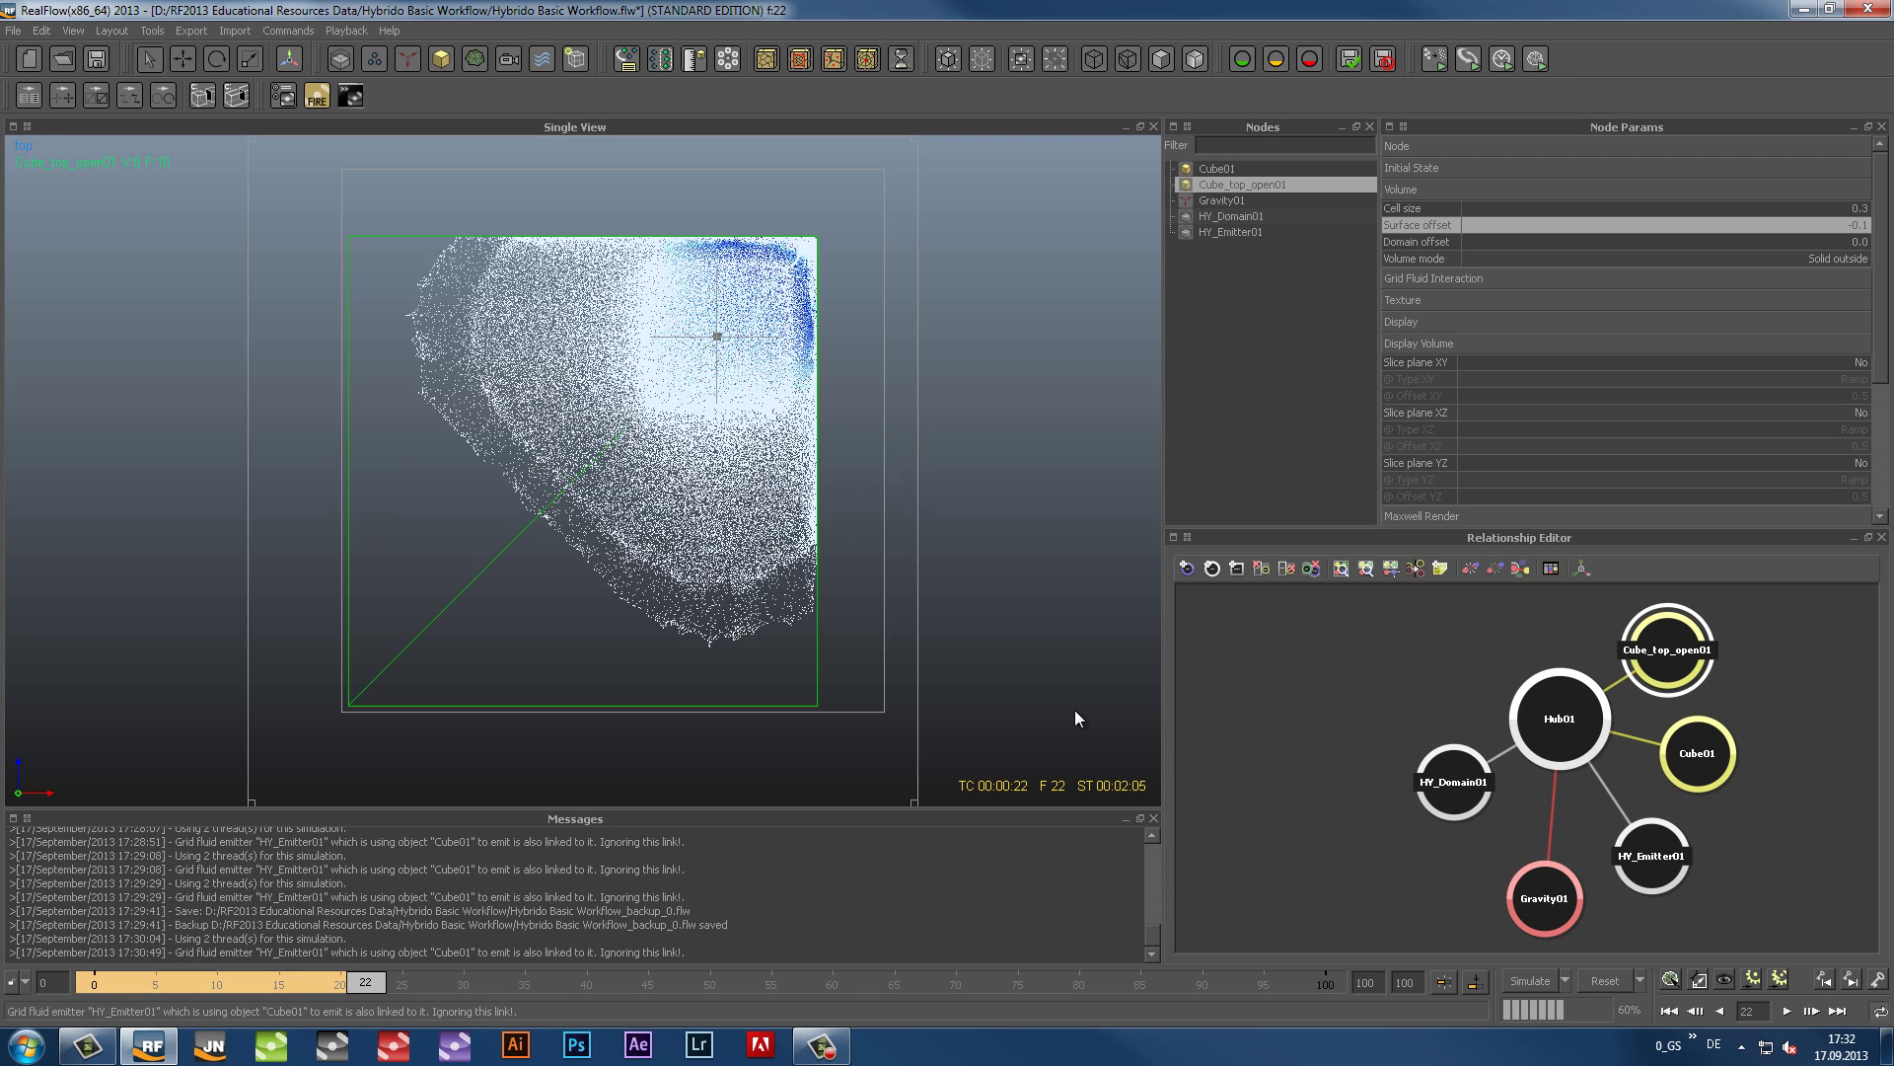
{"action": "key", "text": "4"}
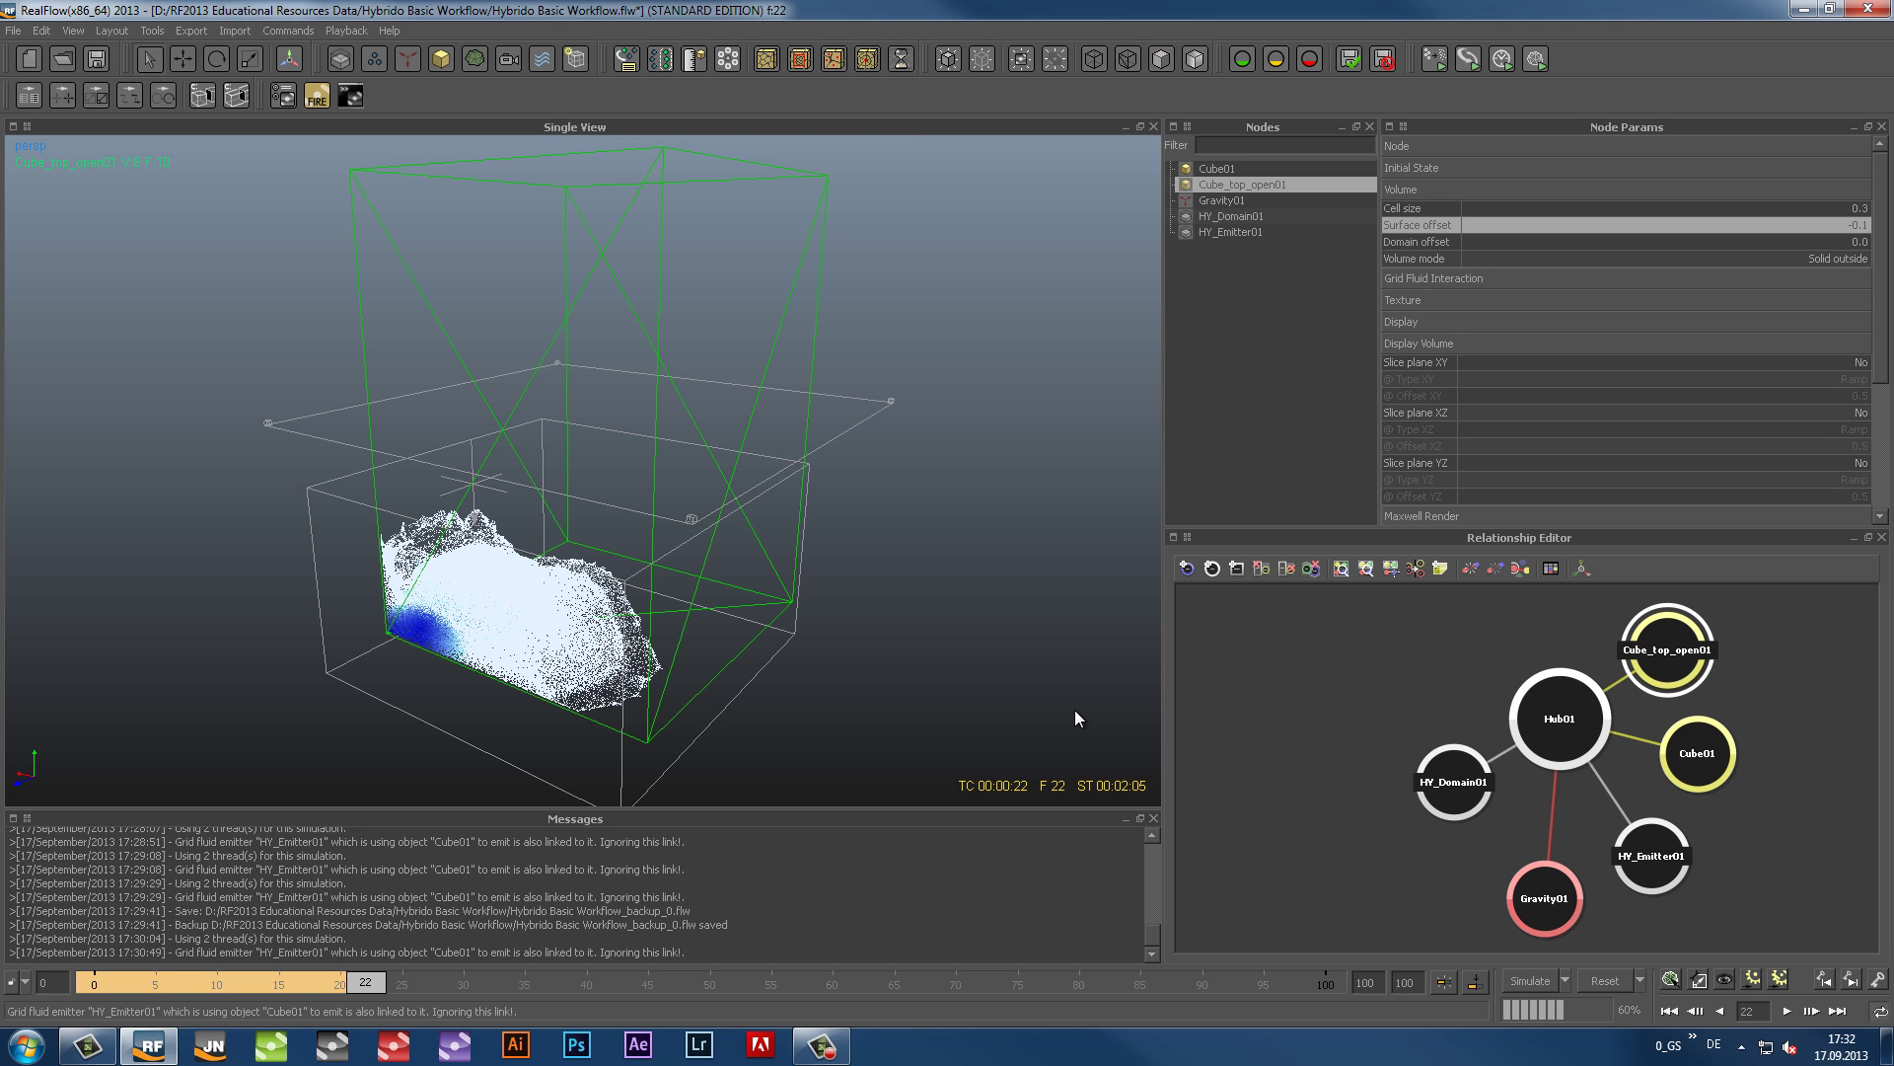
{"action": "left_click_drag", "start_coordinate": [916, 673], "coordinate": [750, 648], "text": "alt"}
{"action": "key", "text": "2"}
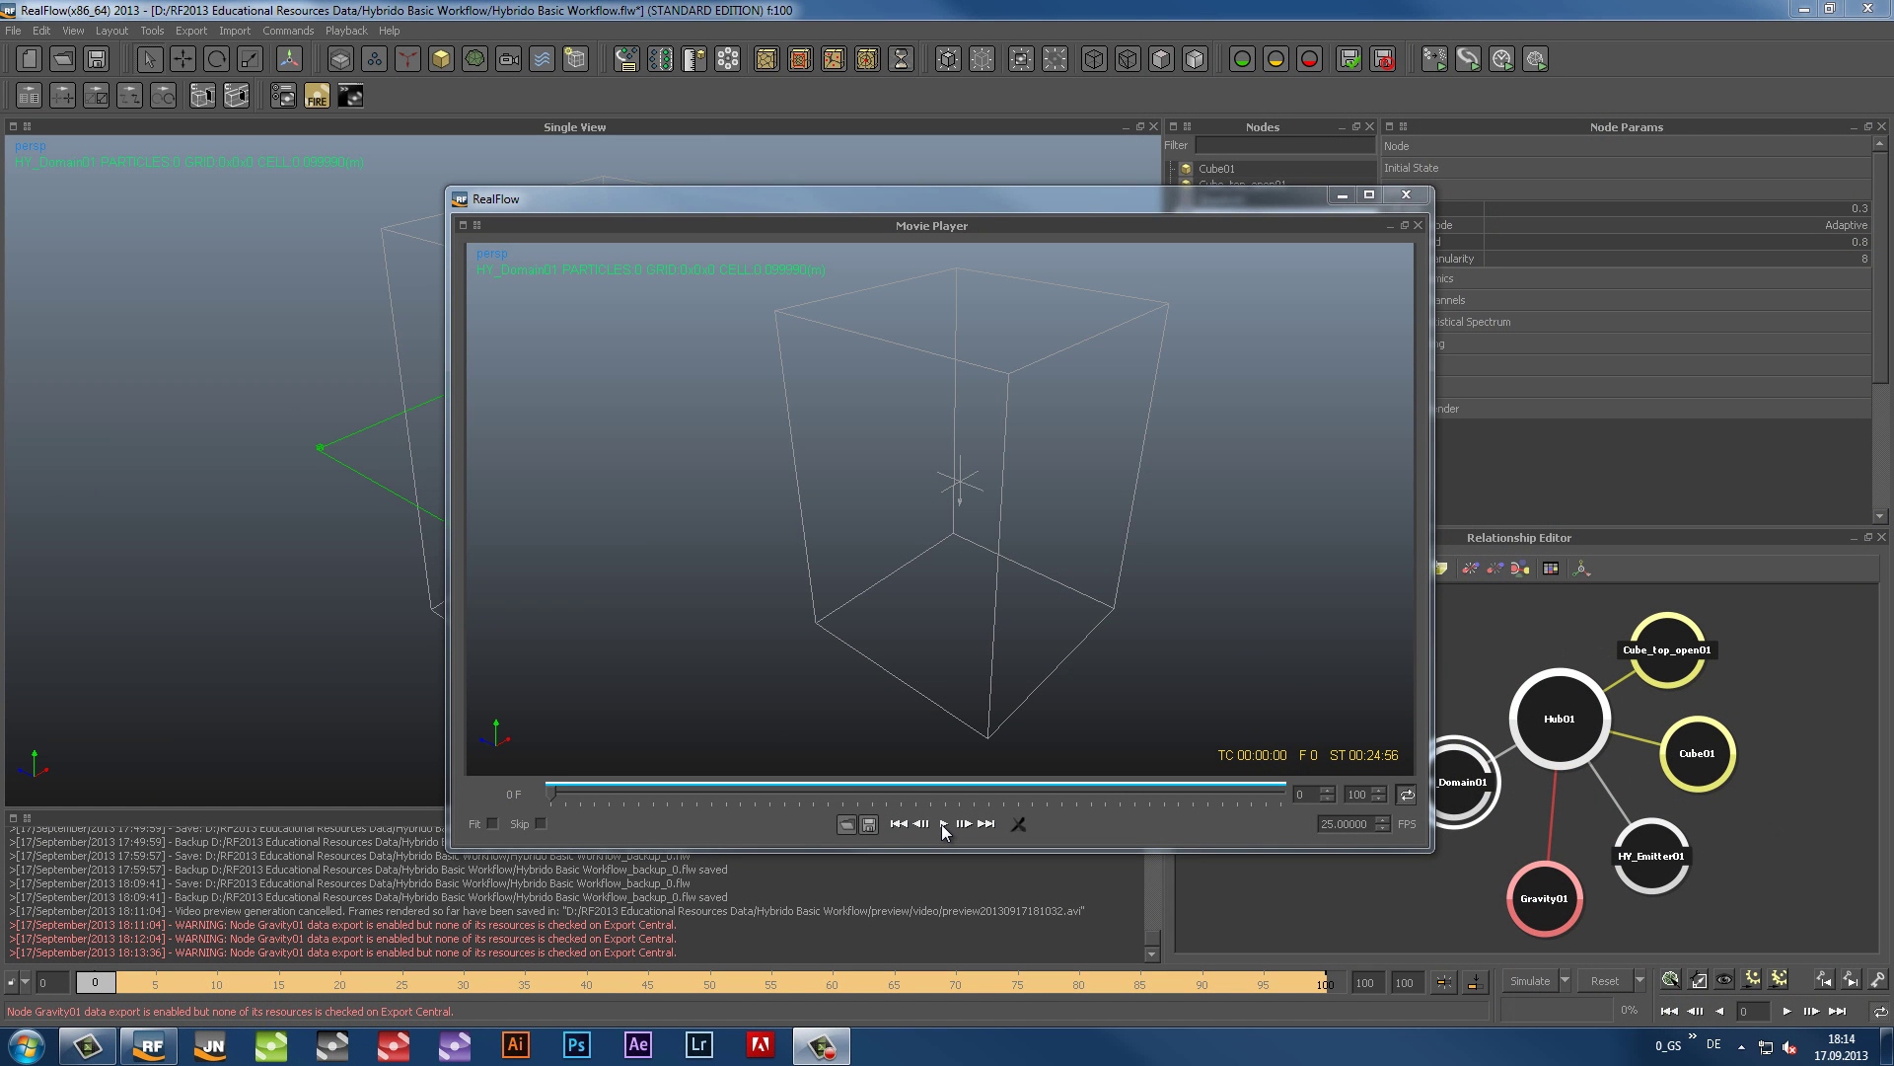
Step: Play the preview movie of the fluid block falling and splashing in the domain
{"action": "left_click", "coordinate": [943, 825]}
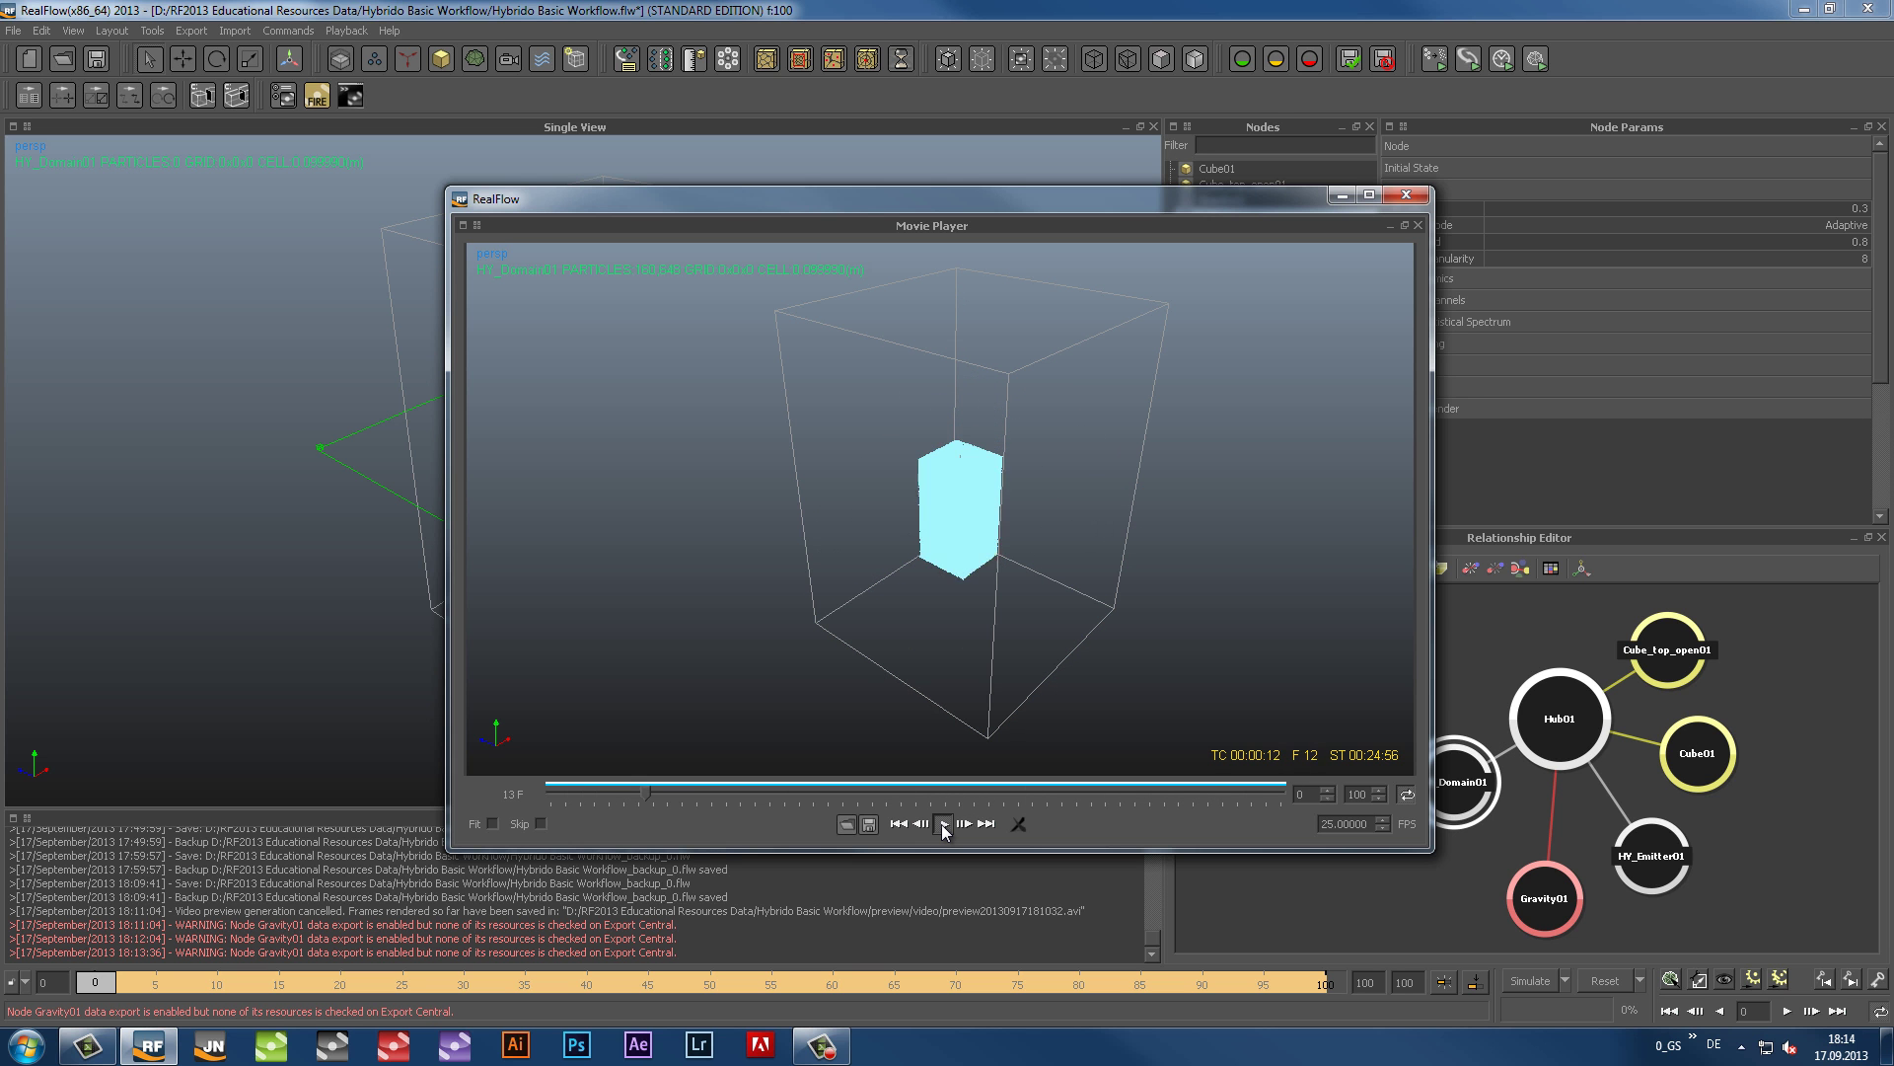
Step: Close the Movie Player and set HY_Emitter01's surface and core particle sampling to 4
{"action": "left_click", "coordinate": [1414, 198]}
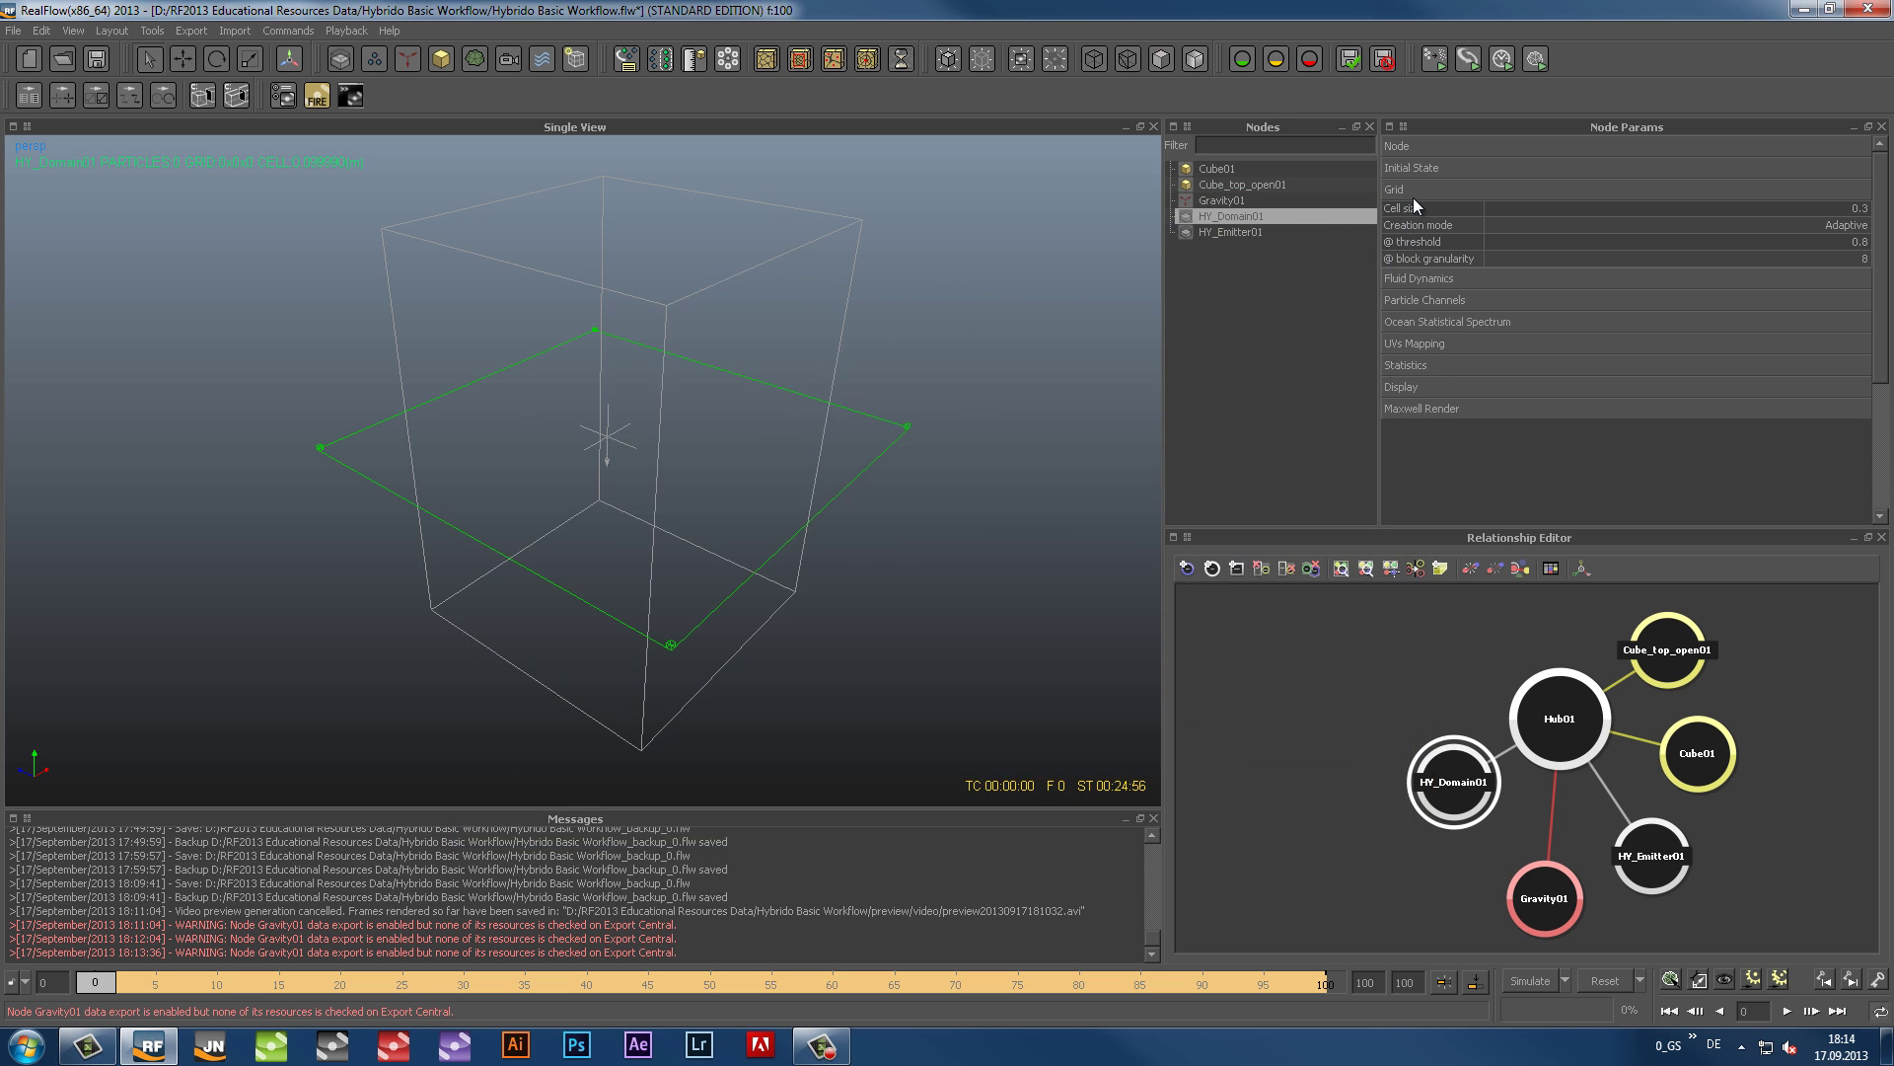
{"action": "left_click", "coordinate": [1224, 231]}
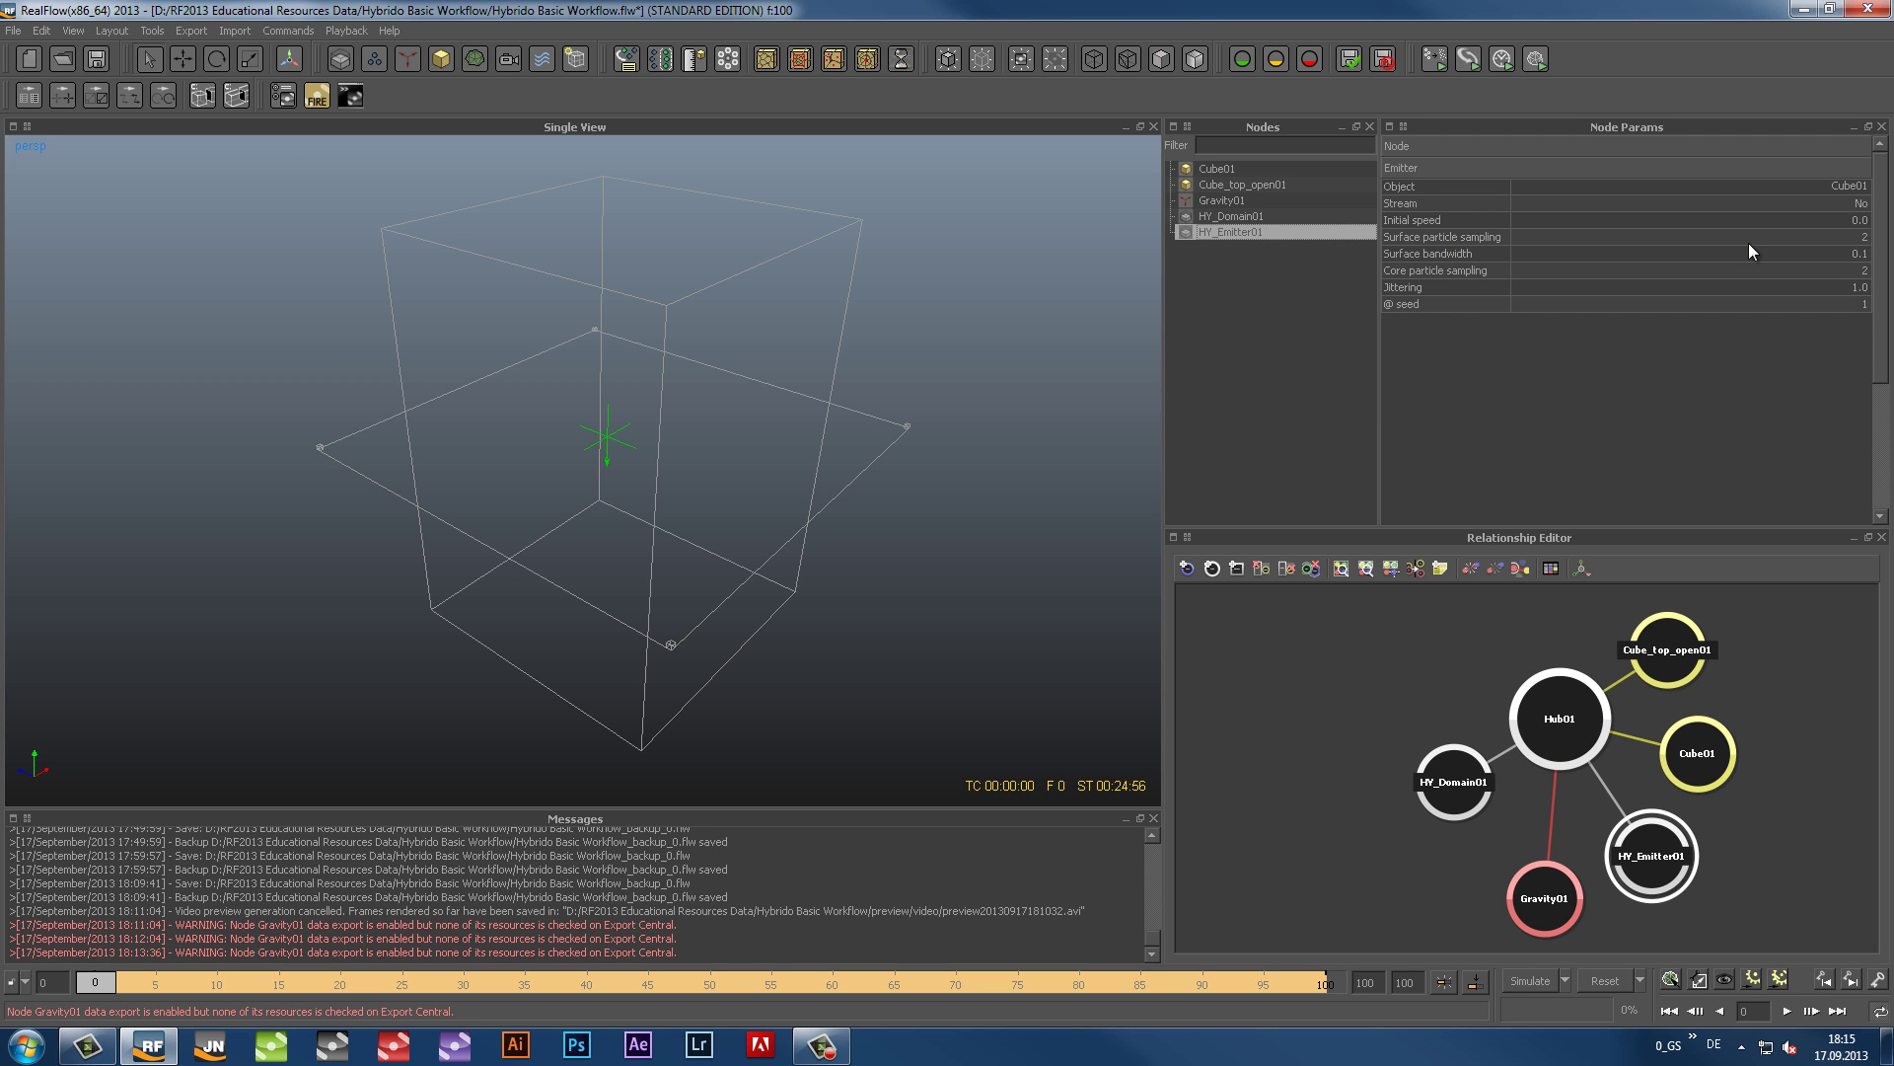
{"action": "left_click", "coordinate": [1864, 237]}
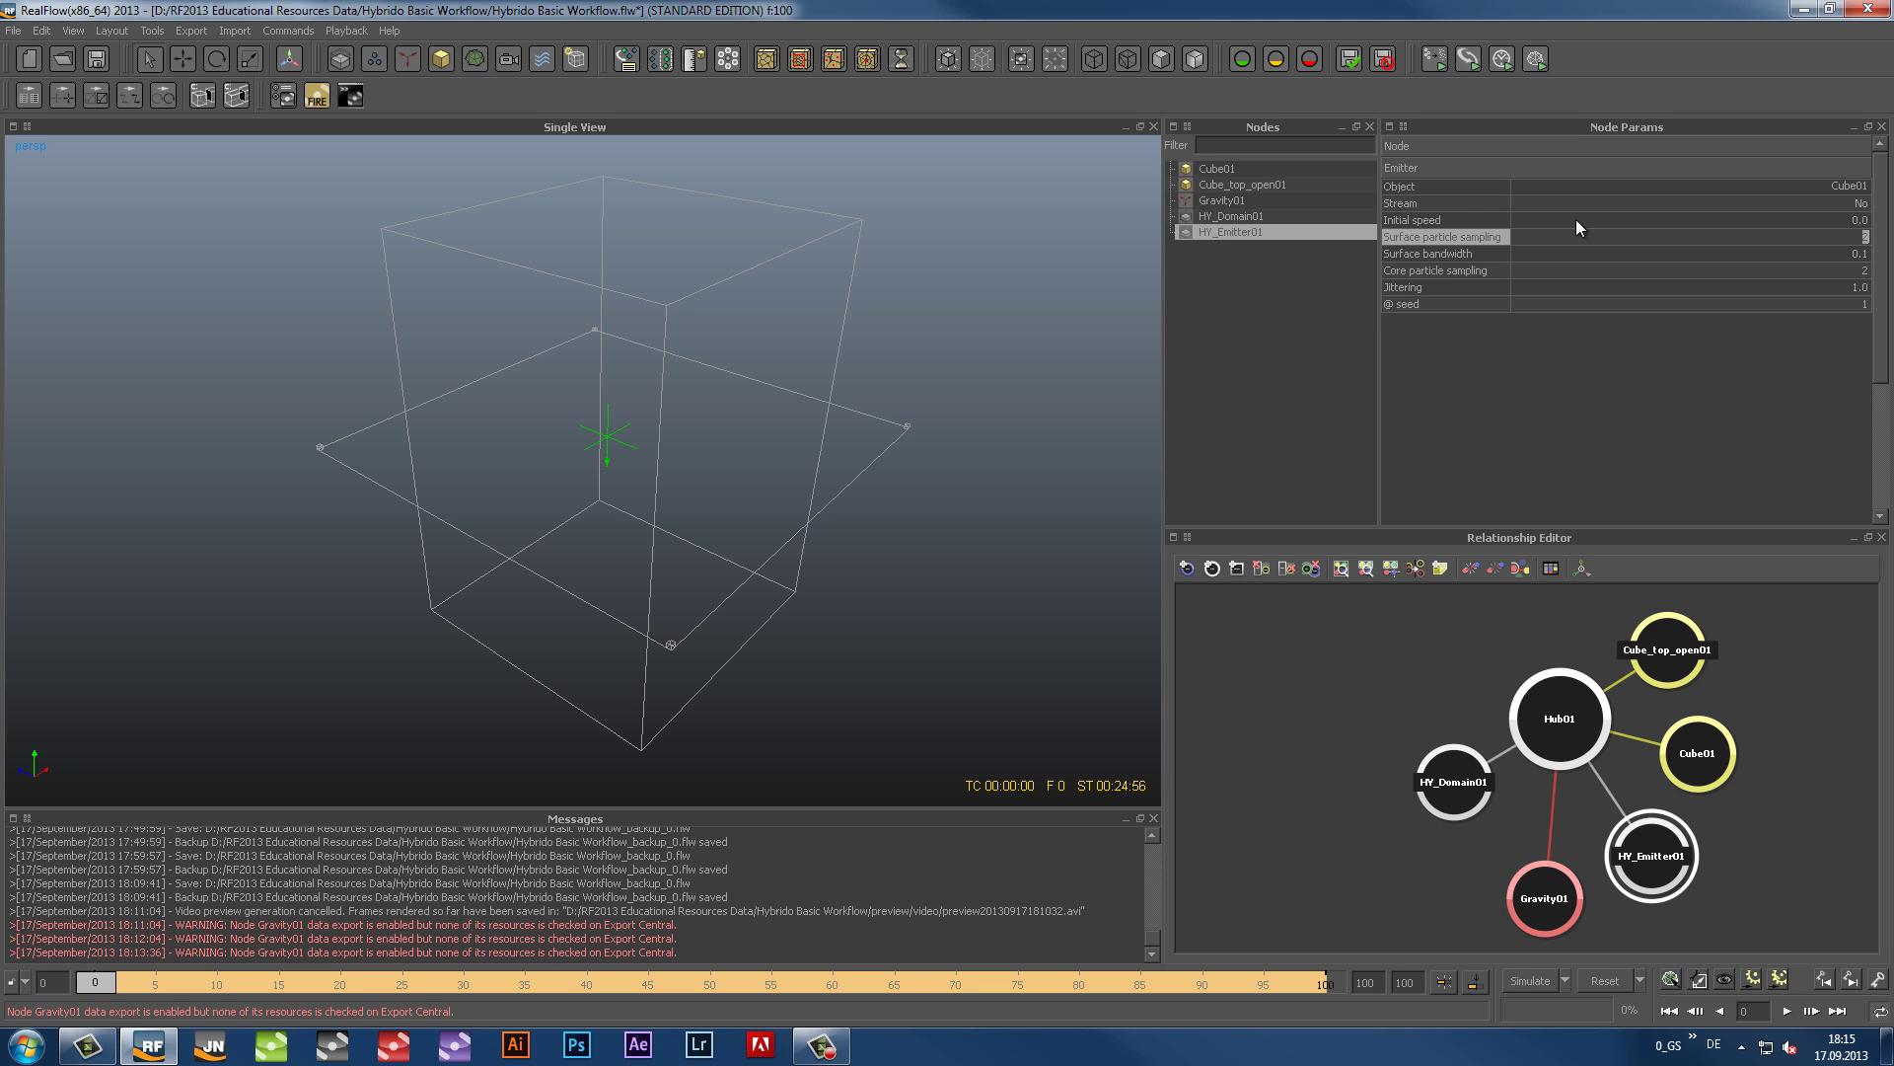
{"action": "type", "text": "4"}
{"action": "key", "text": "Return"}
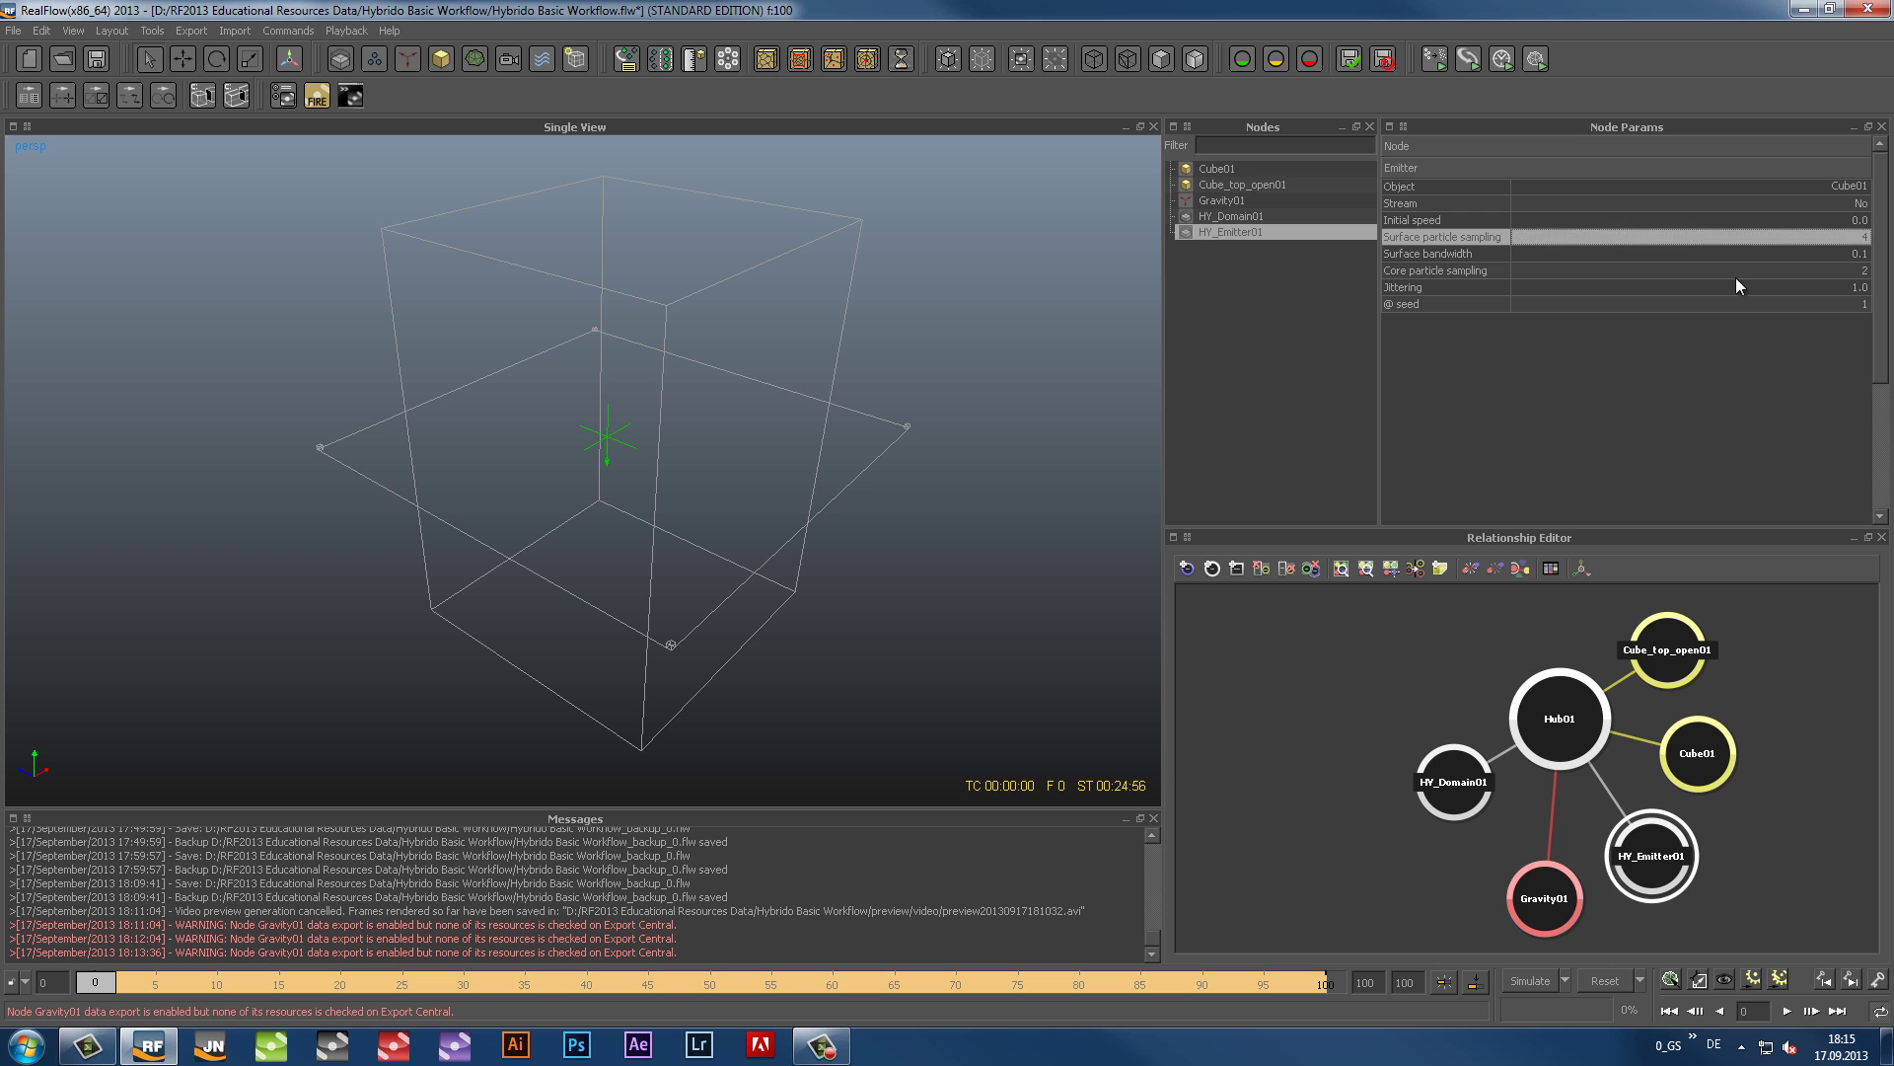
{"action": "left_click", "coordinate": [1863, 271]}
{"action": "type", "text": "4"}
{"action": "key", "text": "Return"}
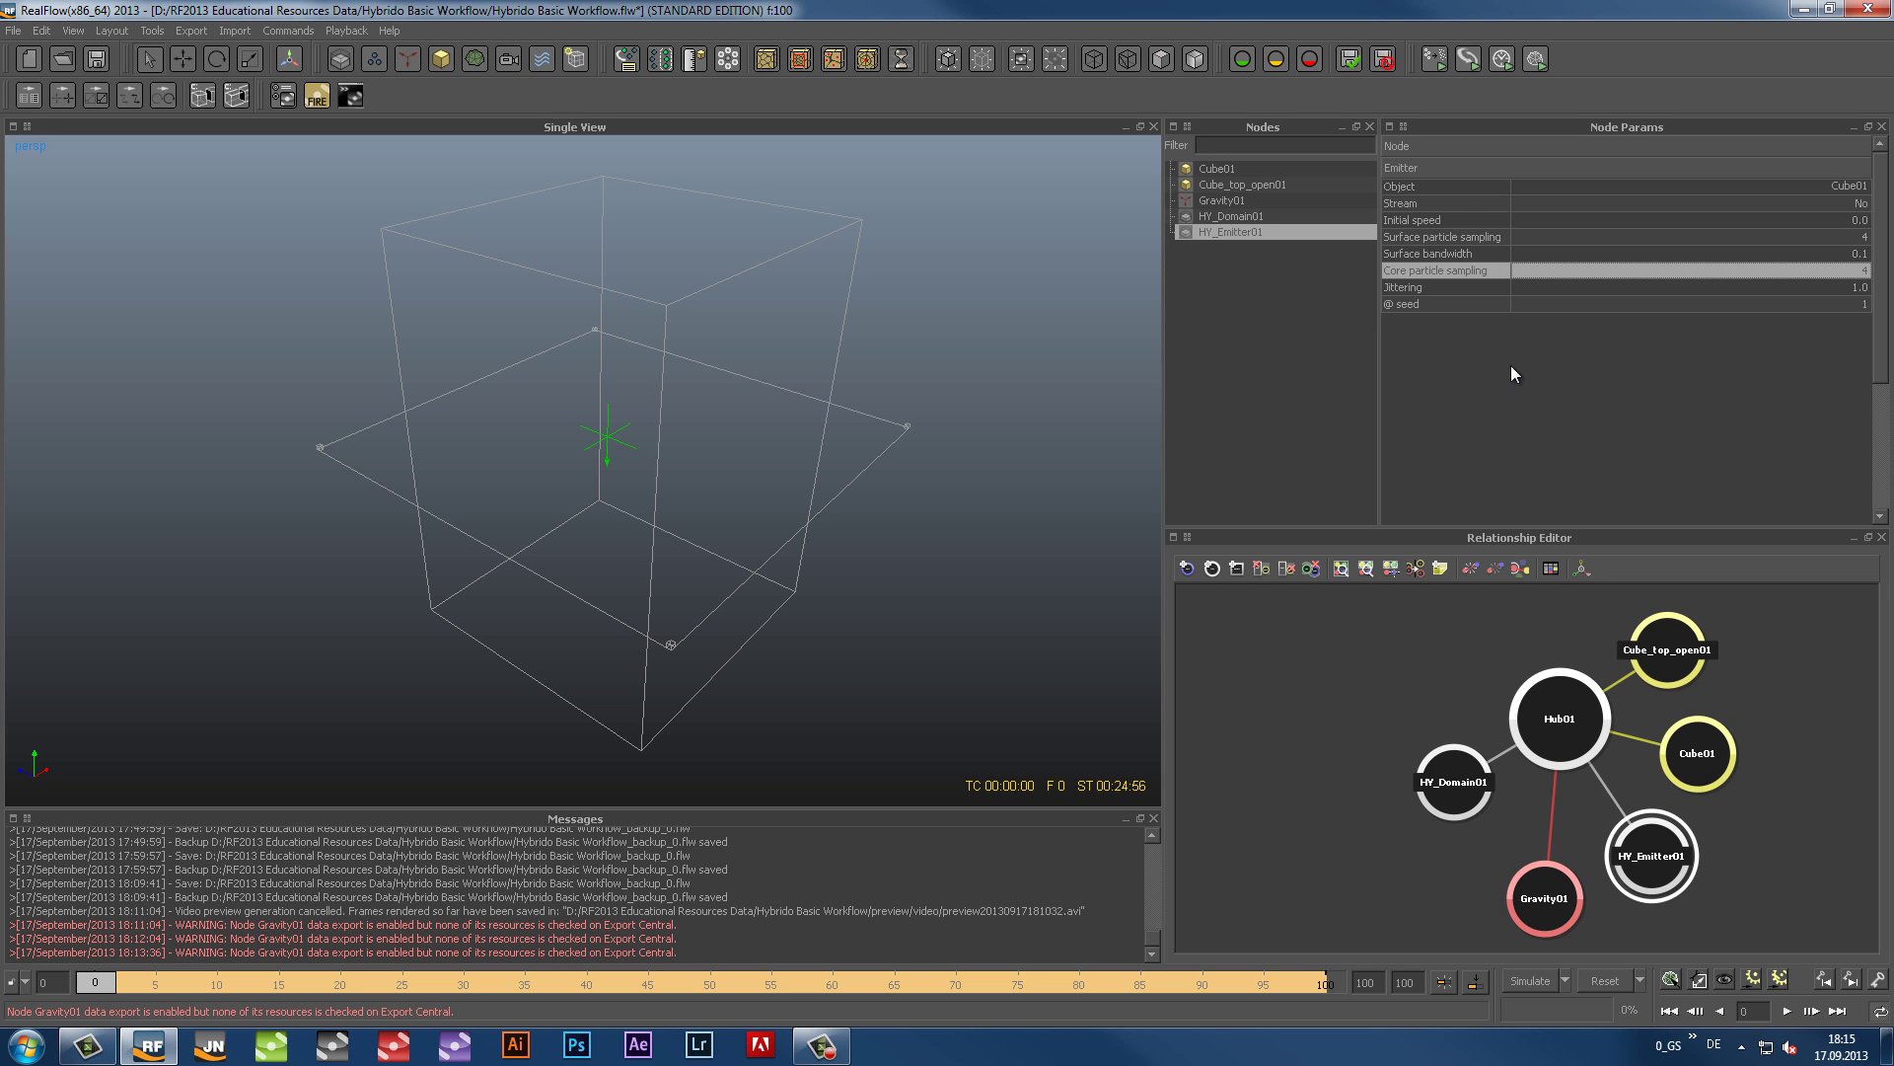
Step: Review the emitter's Surface bandwidth, Stream, Initial speed, Jittering and seed settings, switching streaming off
{"action": "left_click", "coordinate": [1413, 252]}
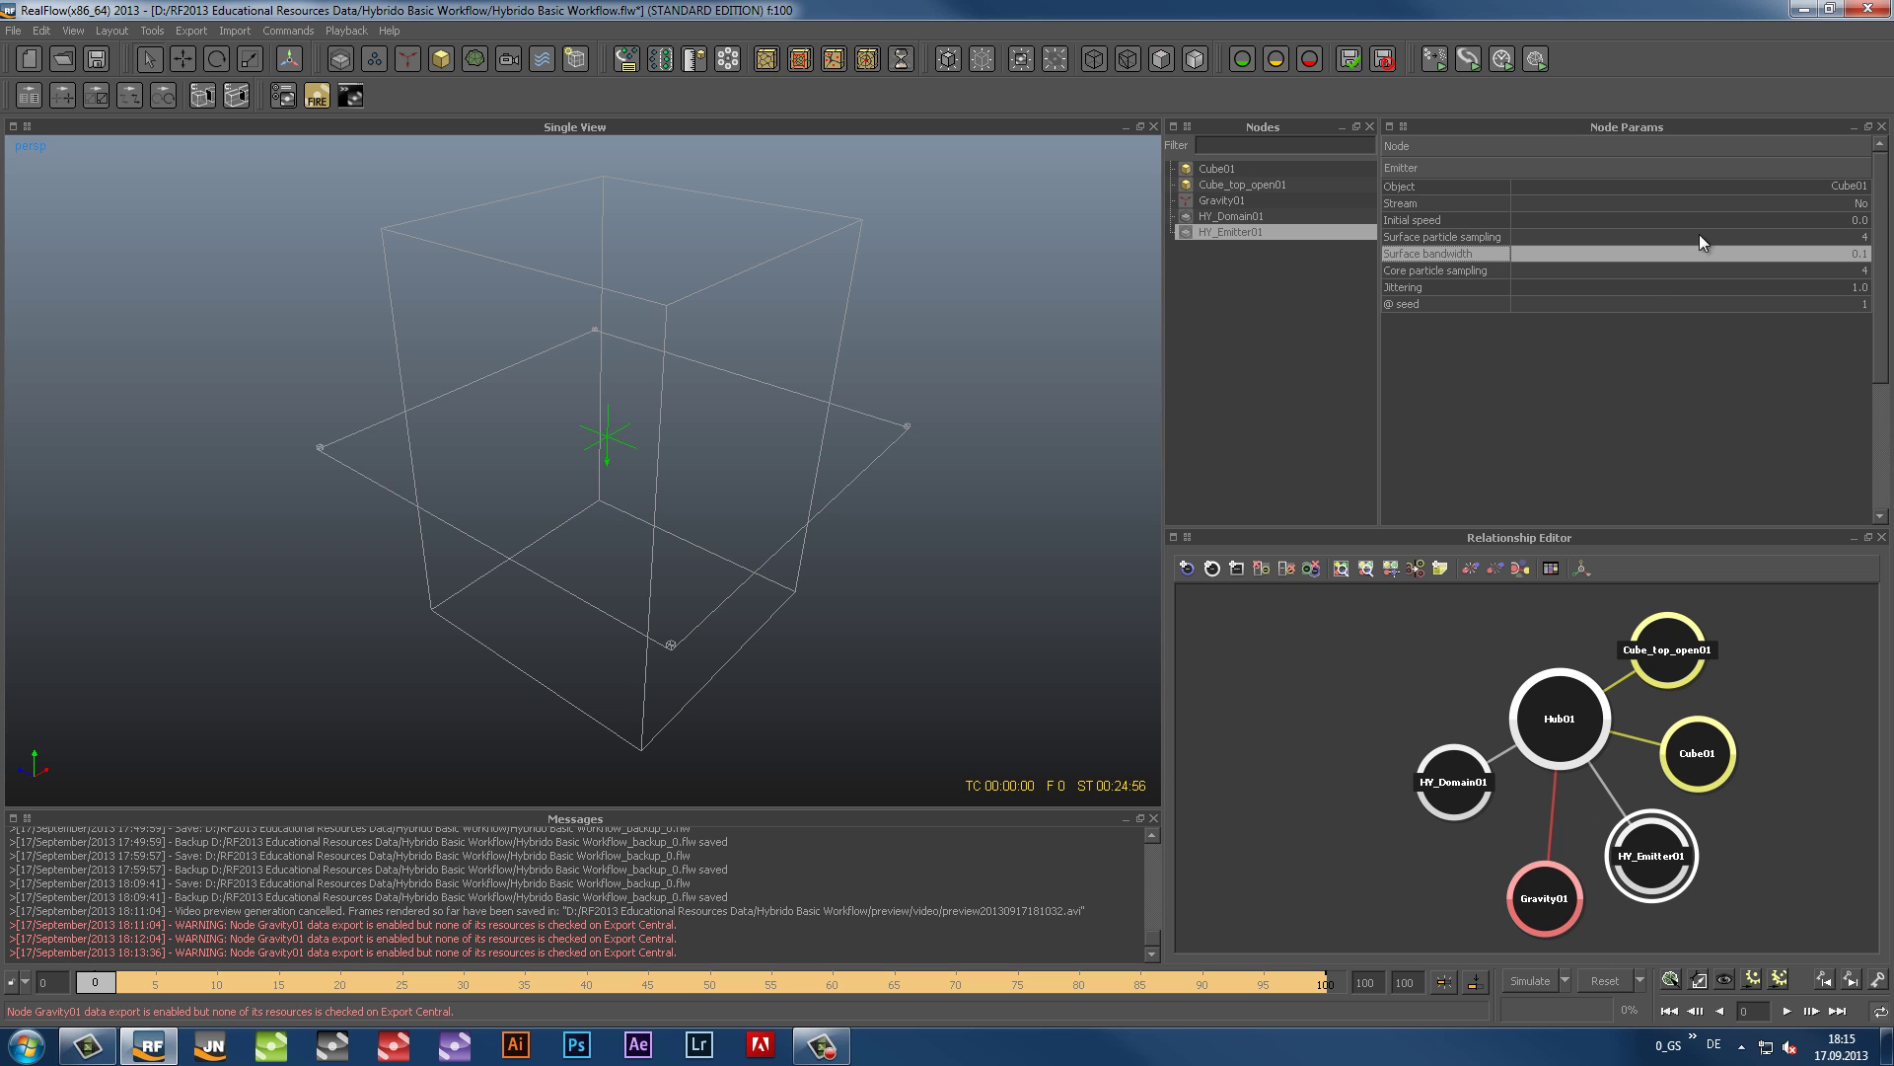
{"action": "left_click", "coordinate": [1421, 202]}
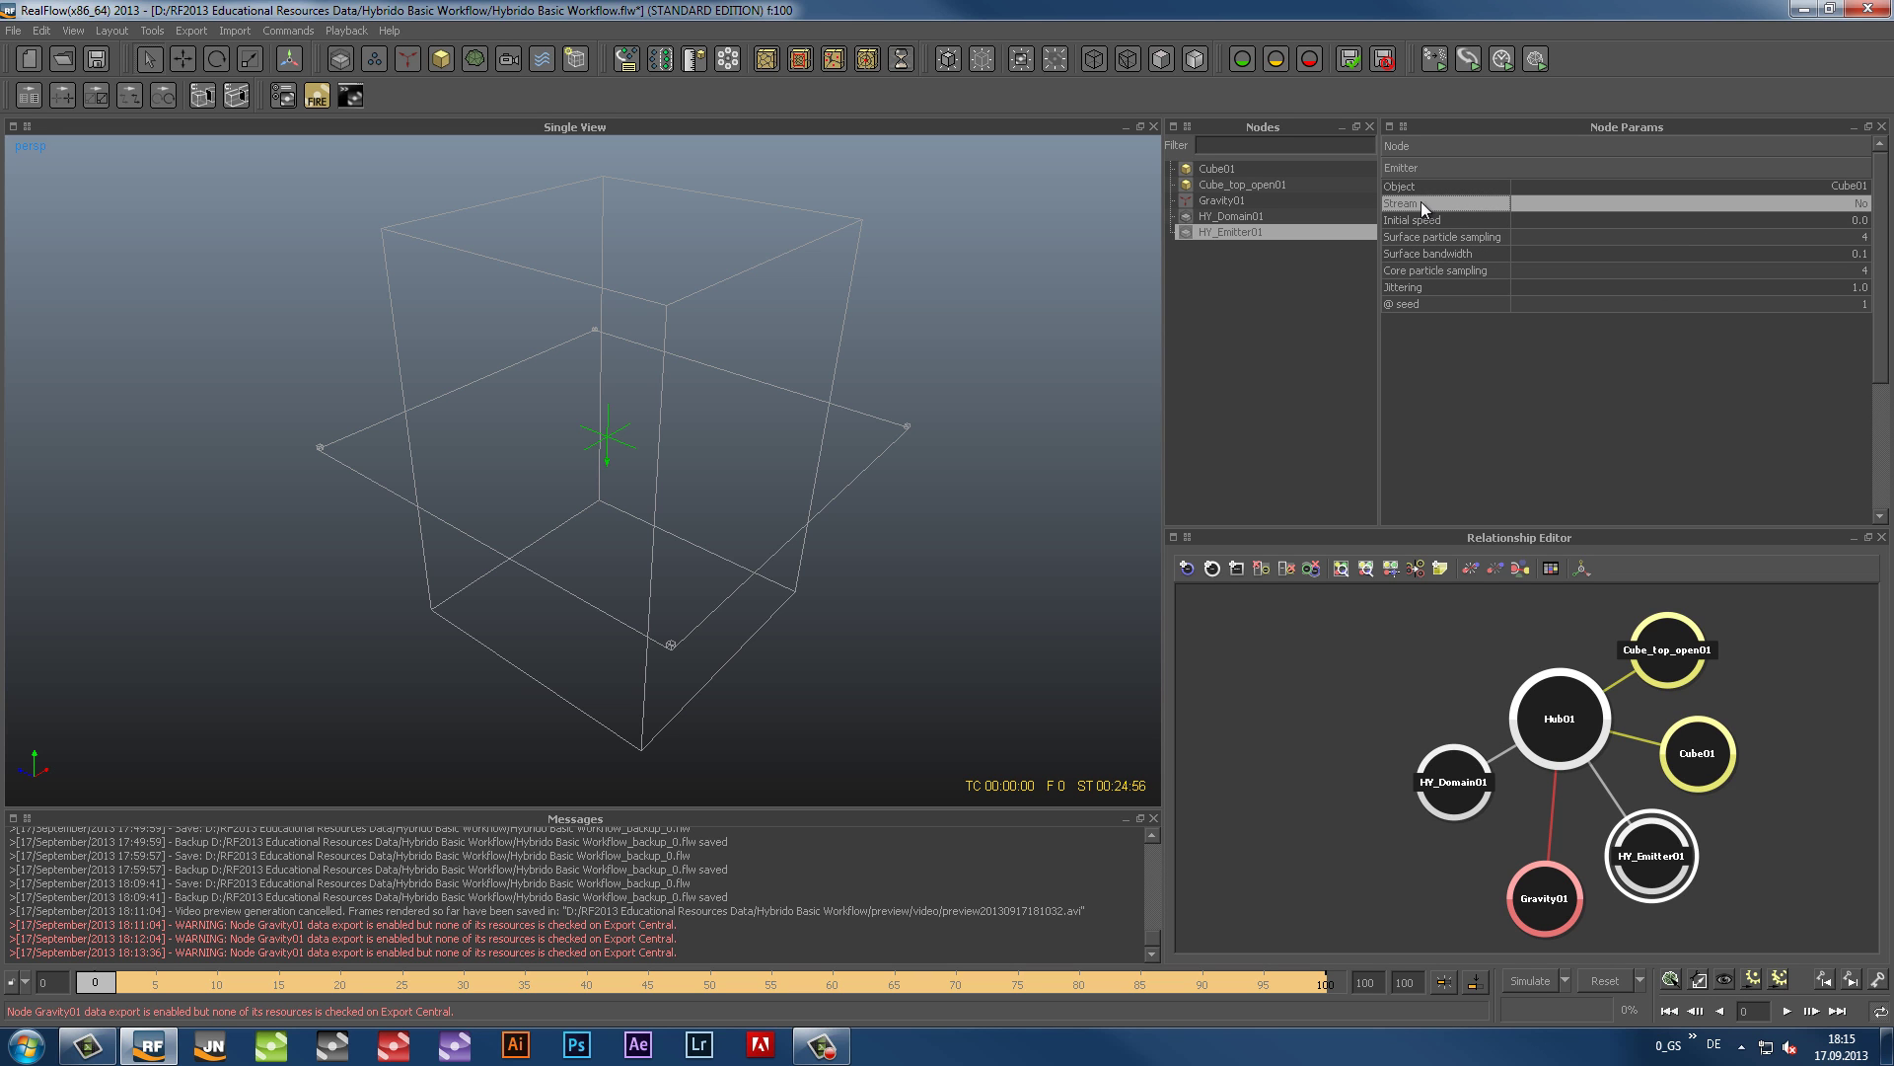
{"action": "left_click", "coordinate": [1862, 206]}
{"action": "left_click", "coordinate": [1423, 219]}
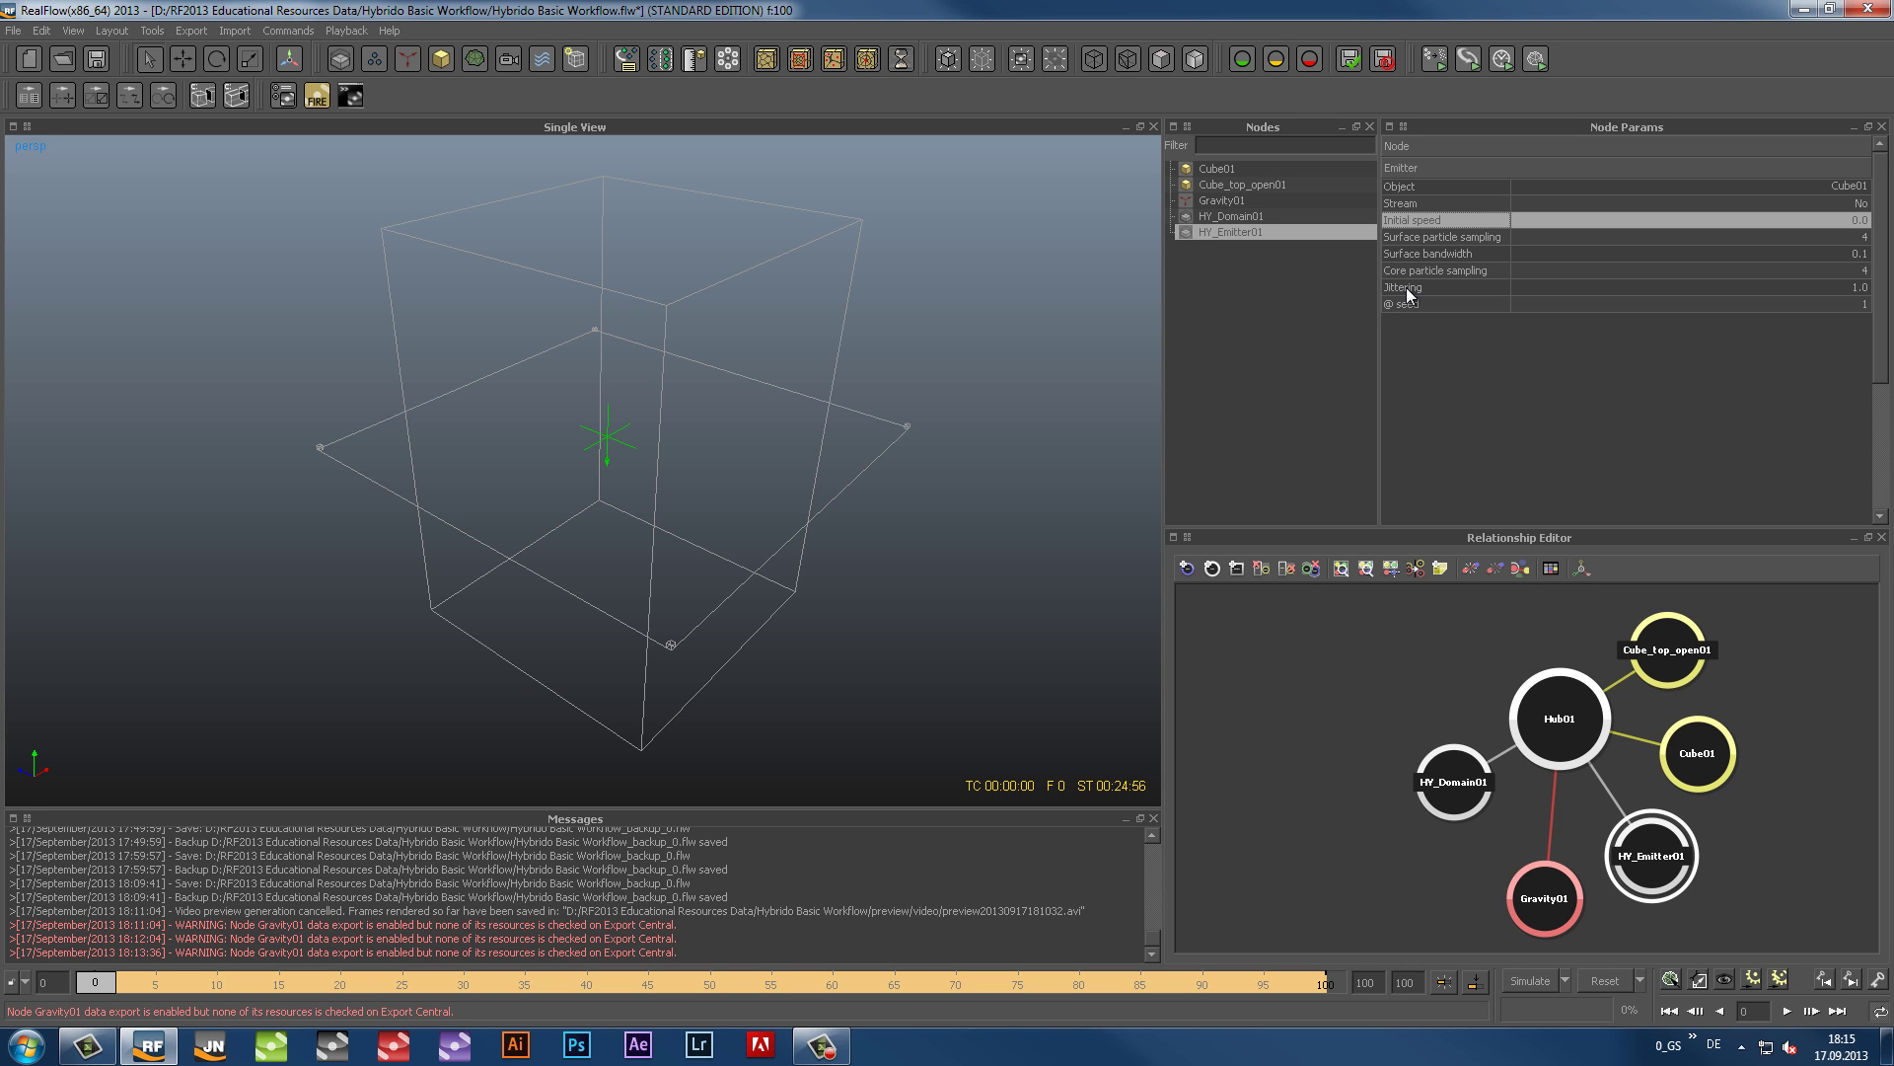
{"action": "left_click", "coordinate": [1406, 287]}
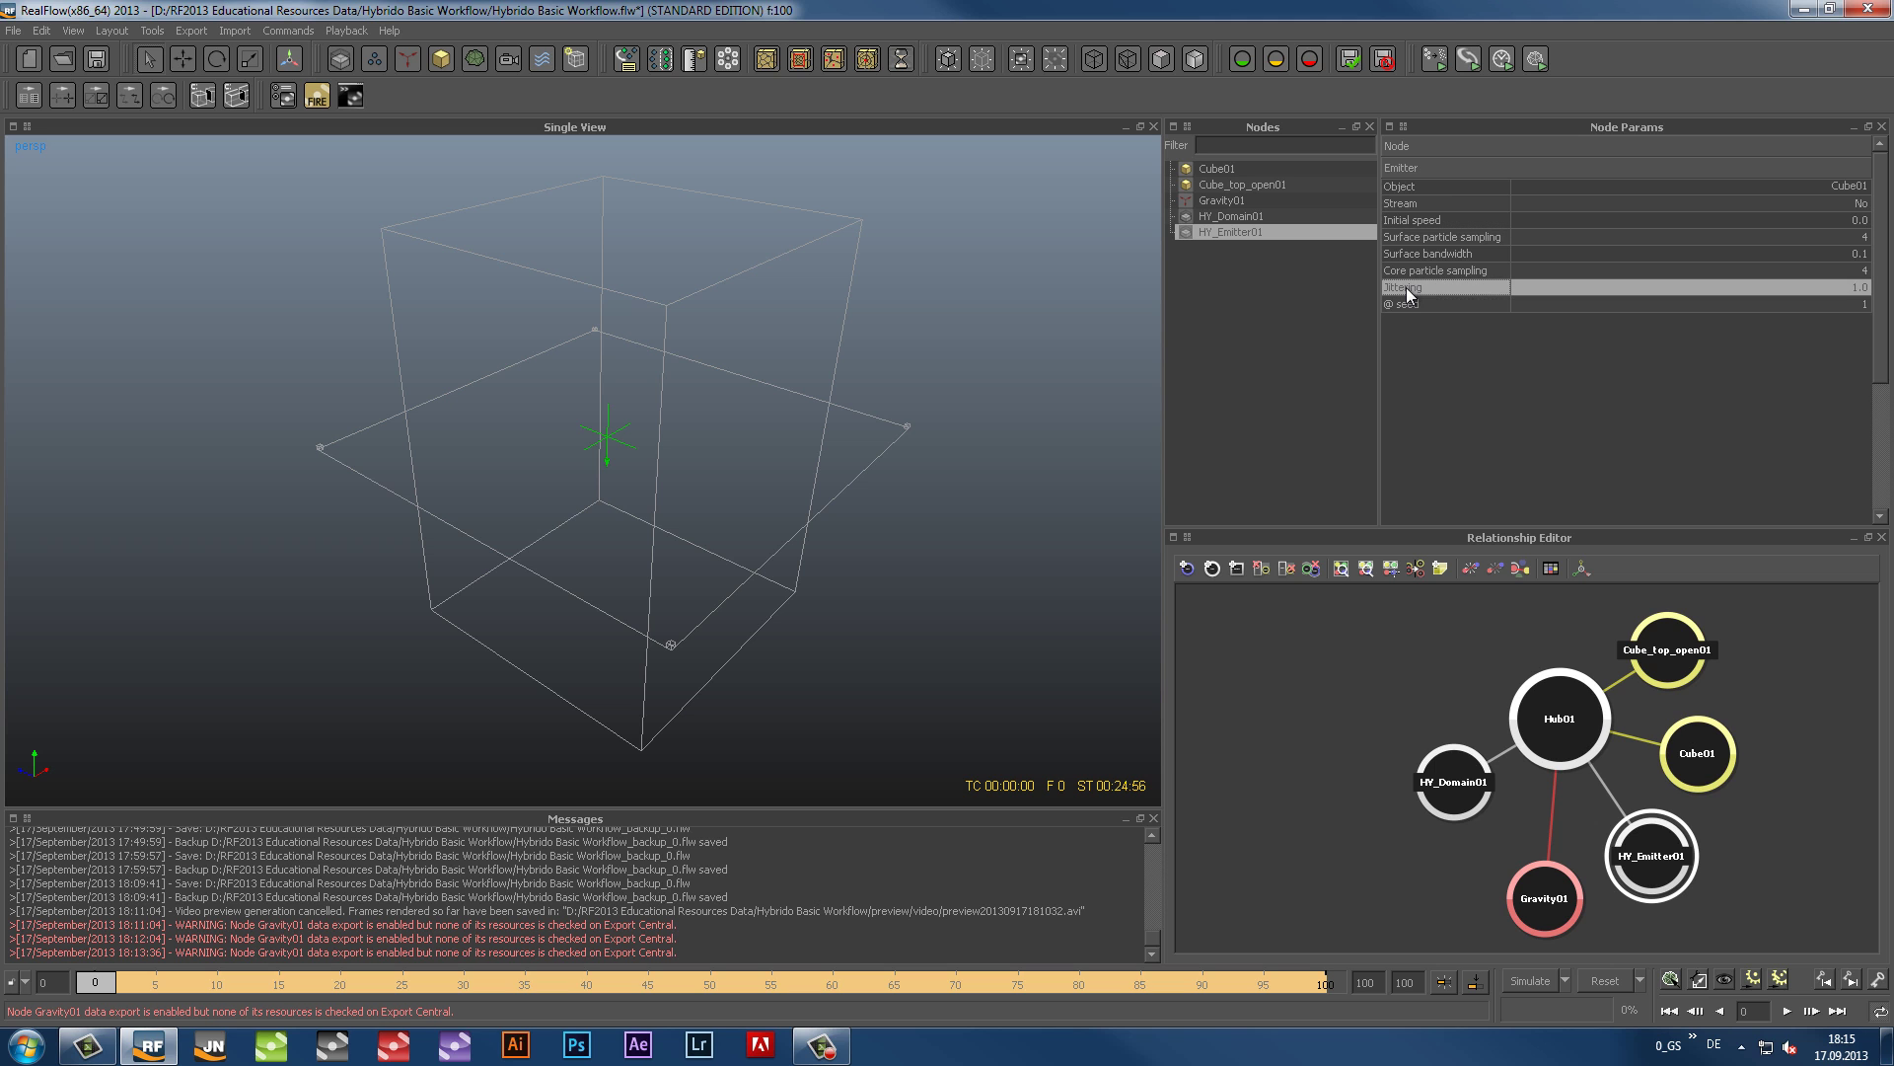
{"action": "left_click", "coordinate": [1411, 304]}
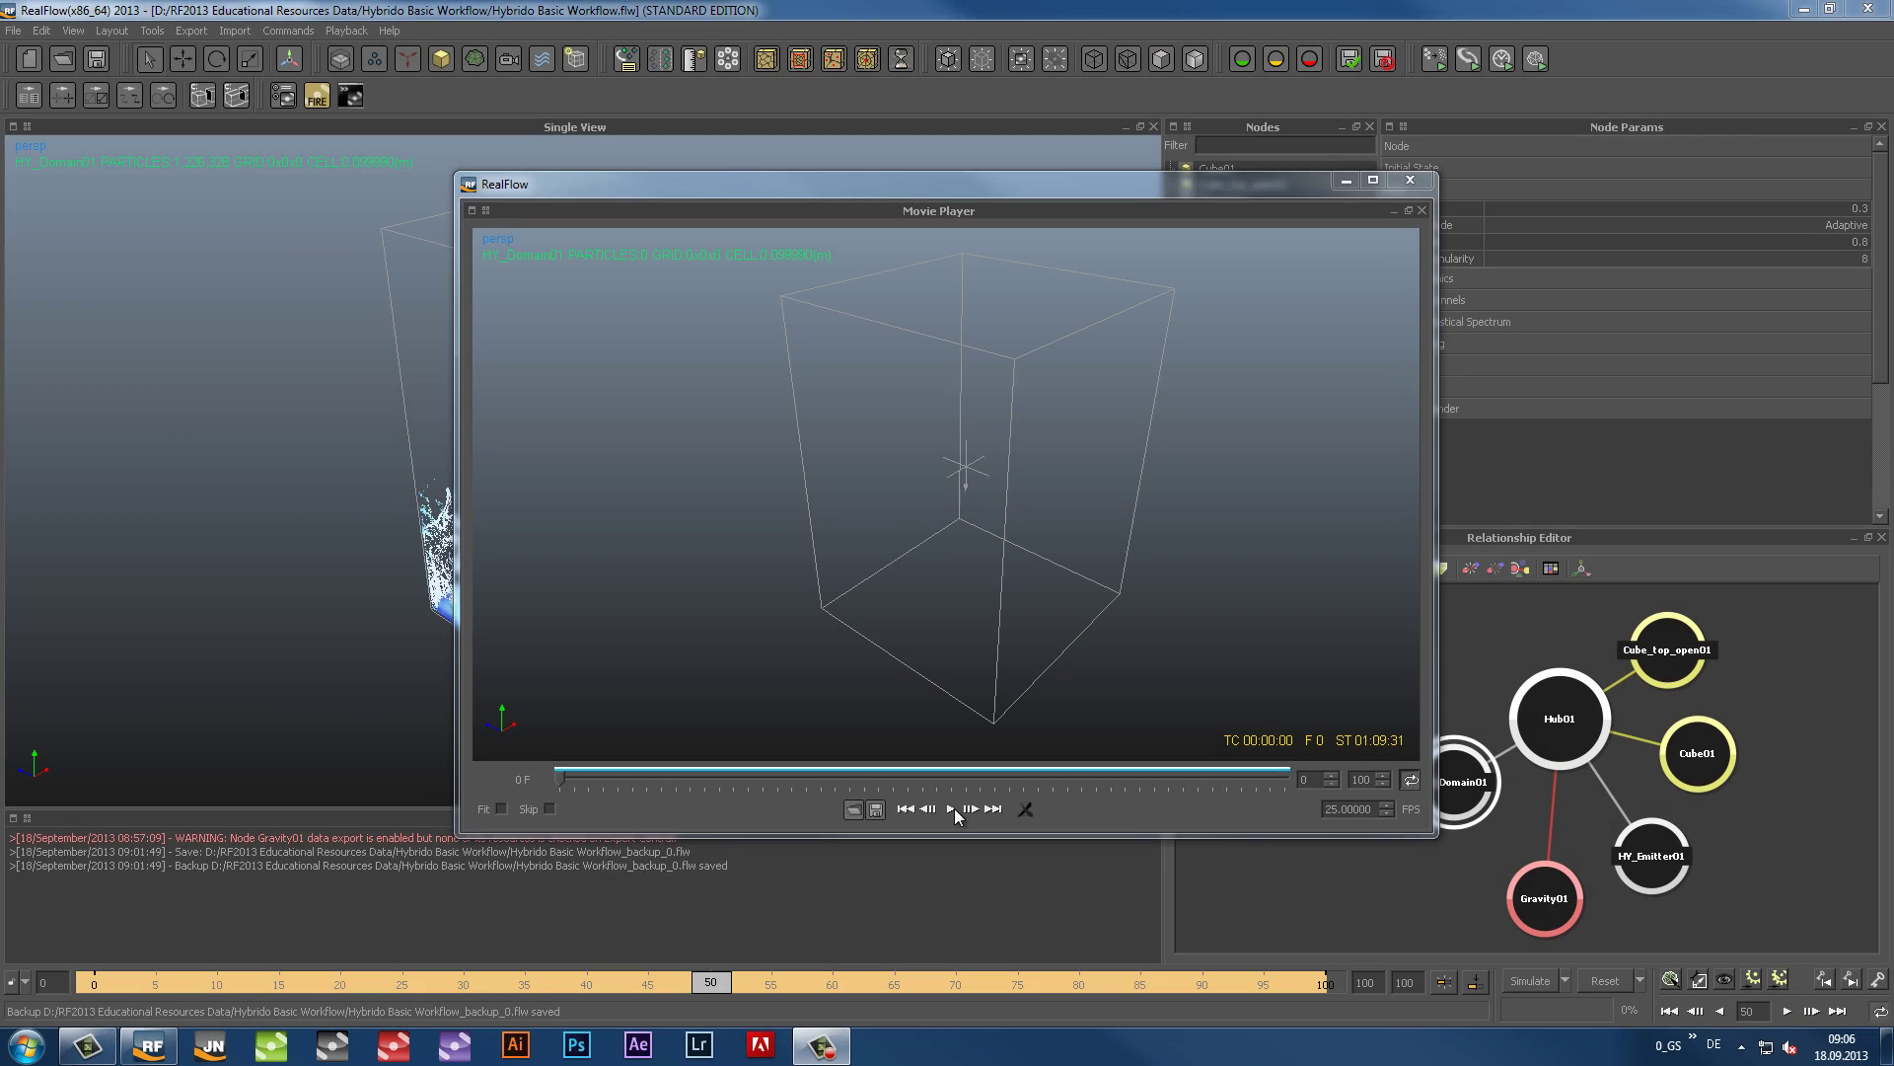
Step: Play and stop the splashing-fluid preview, then close the Movie Player
{"action": "left_click", "coordinate": [950, 809]}
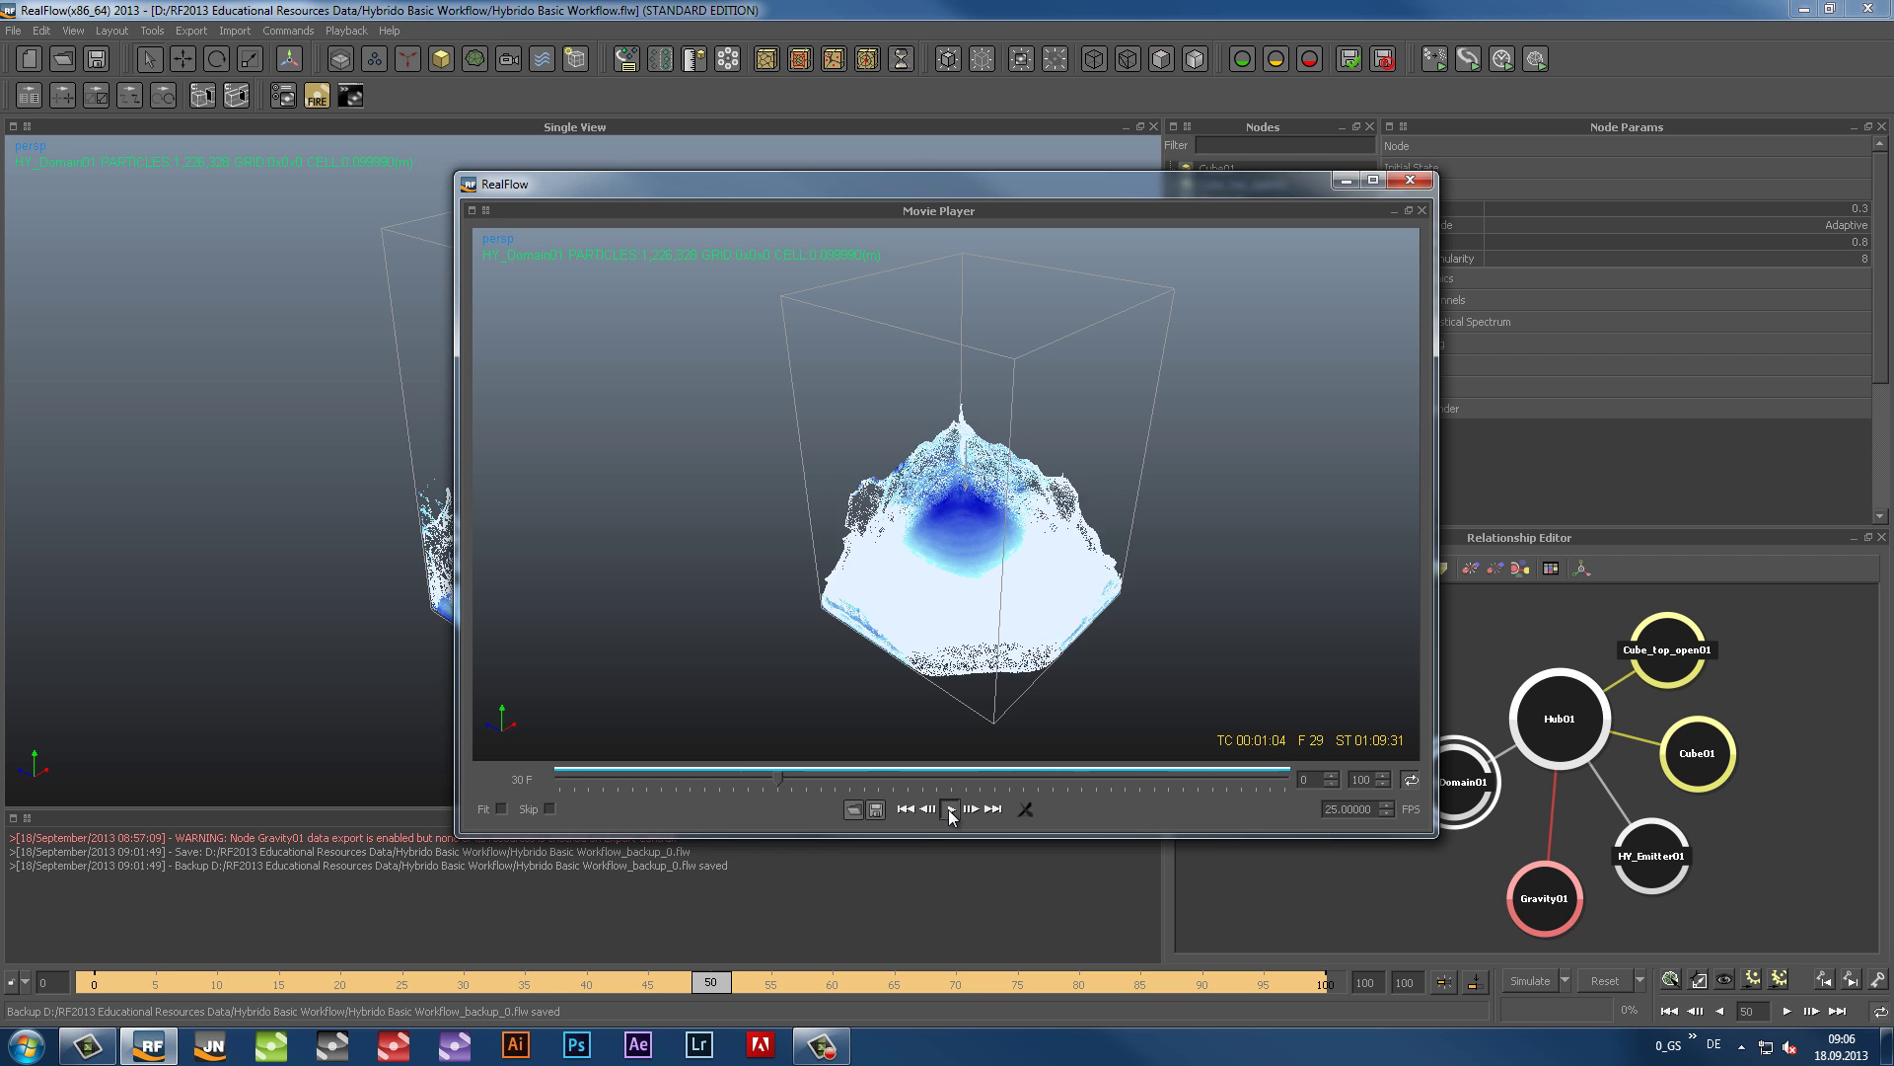
{"action": "left_click", "coordinate": [950, 811]}
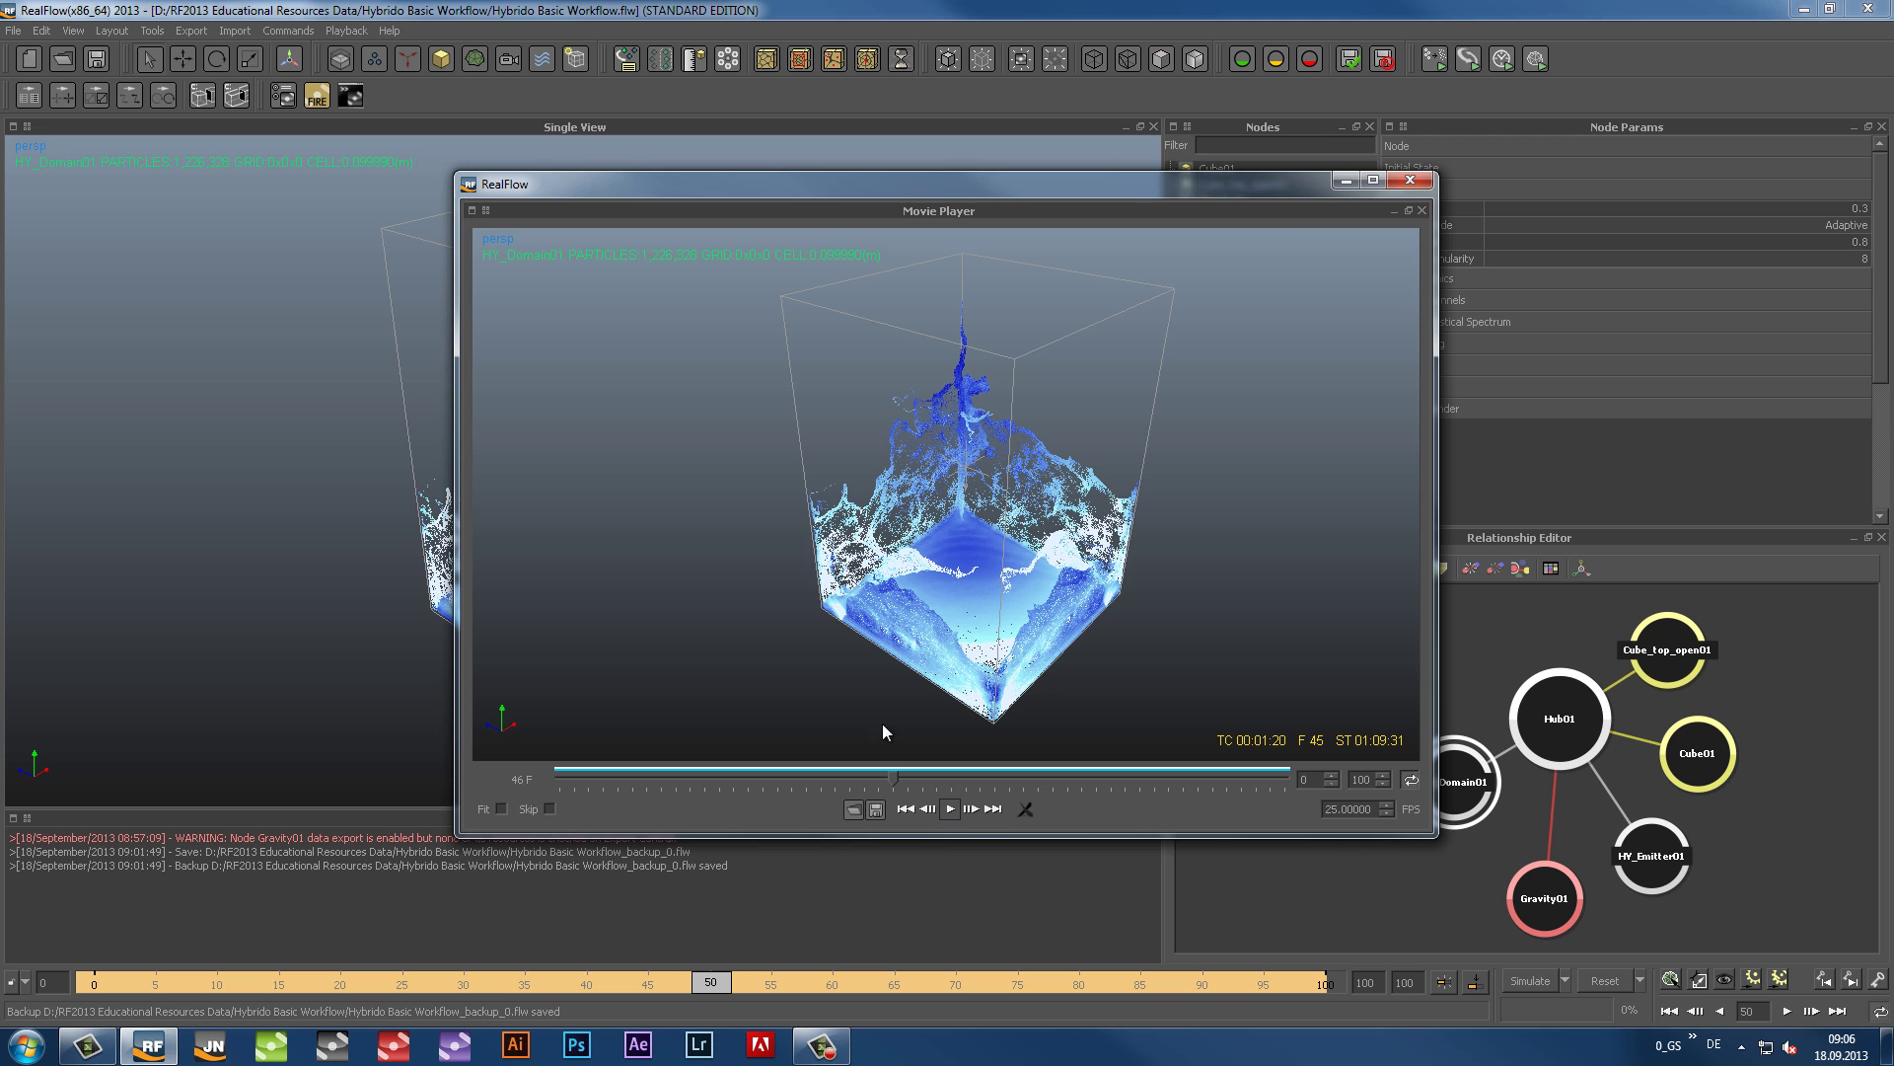
{"action": "left_click", "coordinate": [1411, 180]}
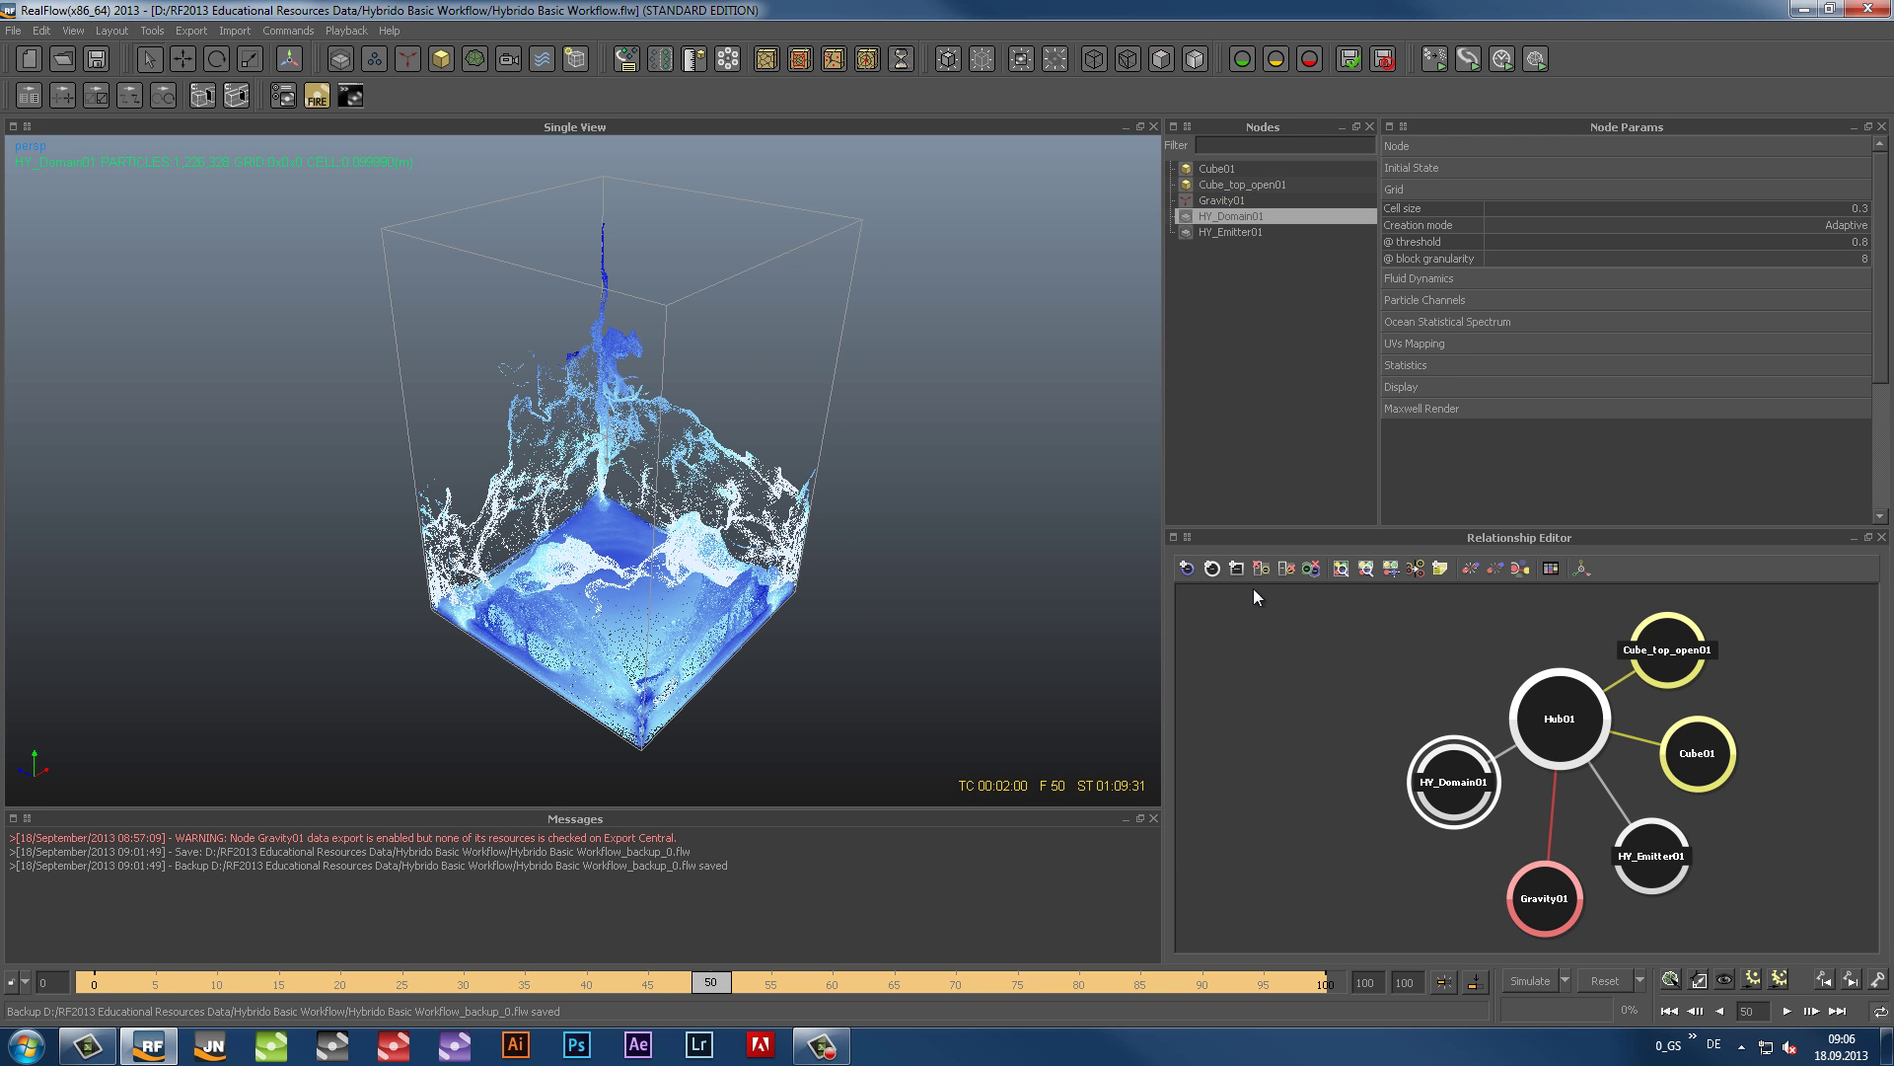
Step: Toggle viewport drawing with D, and open then close the simulation mode options
{"action": "key", "text": "d"}
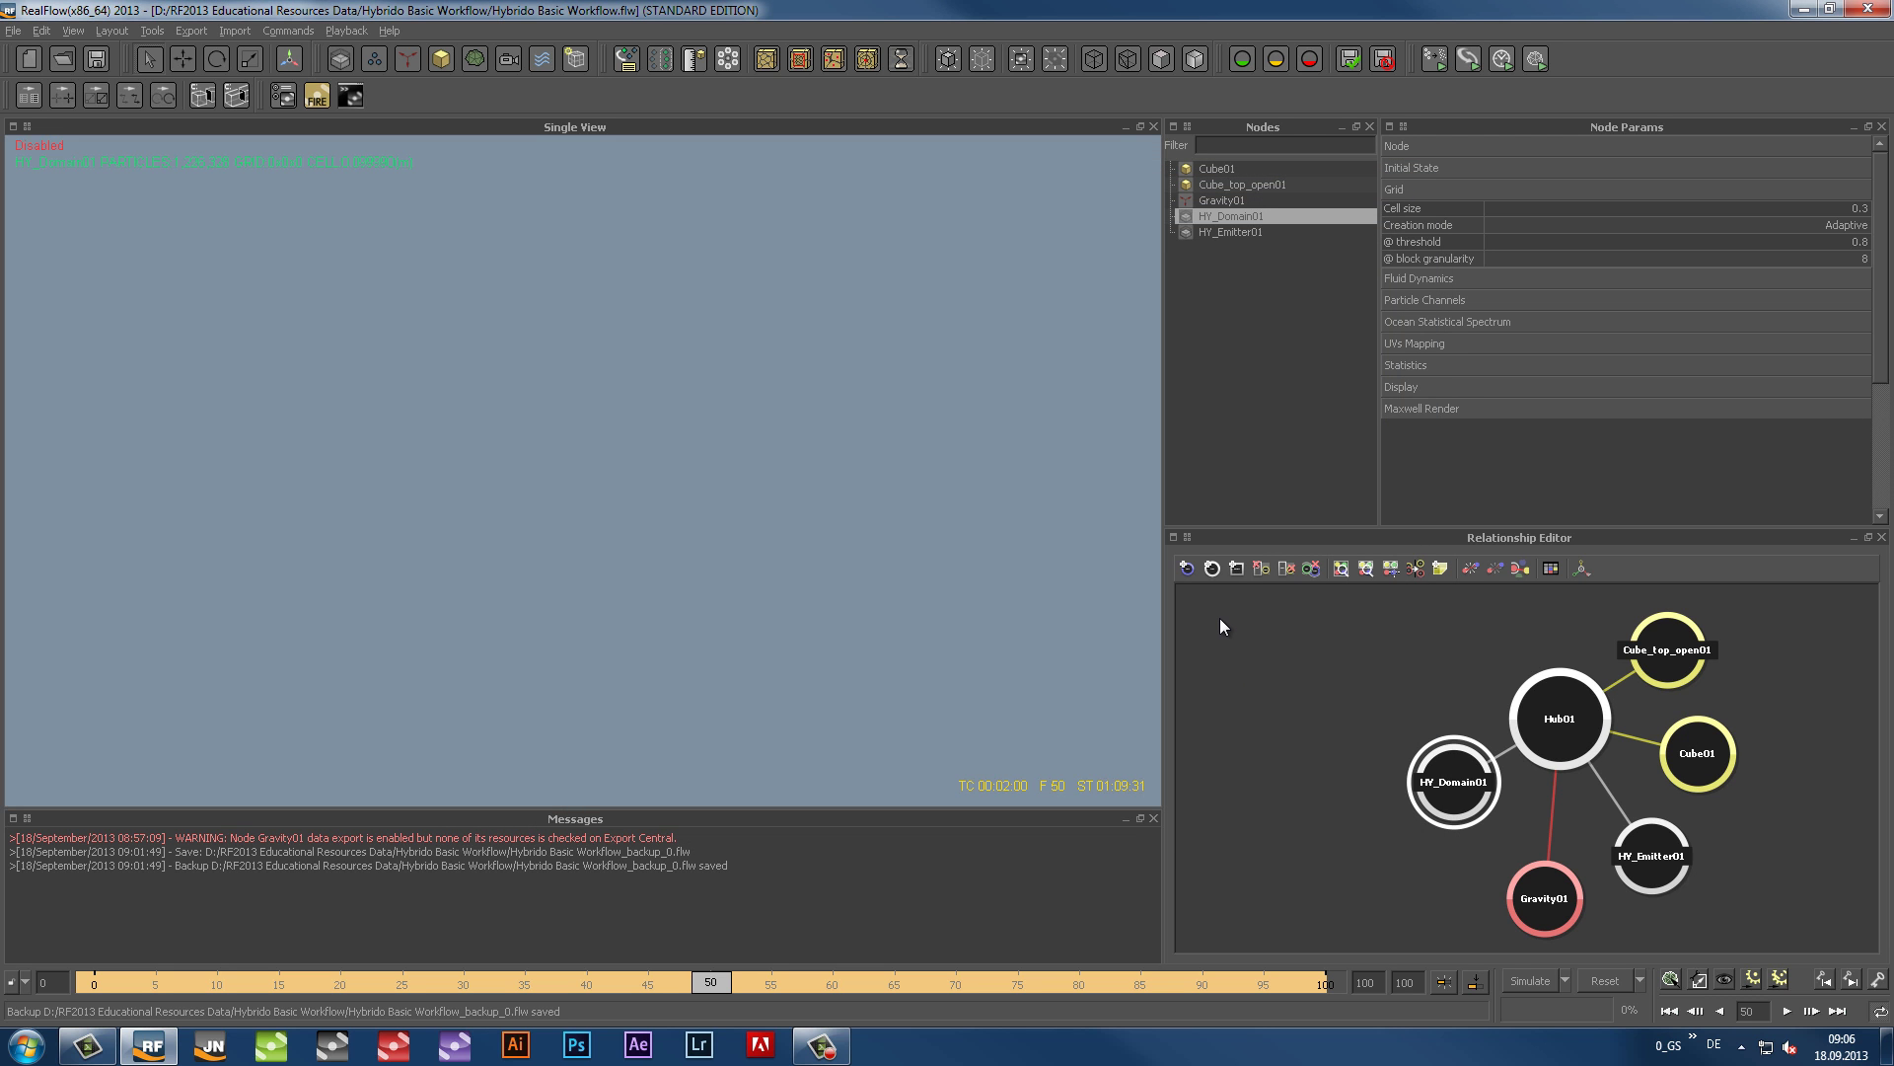
{"action": "key", "text": "d"}
{"action": "key", "text": "d"}
{"action": "key", "text": "d"}
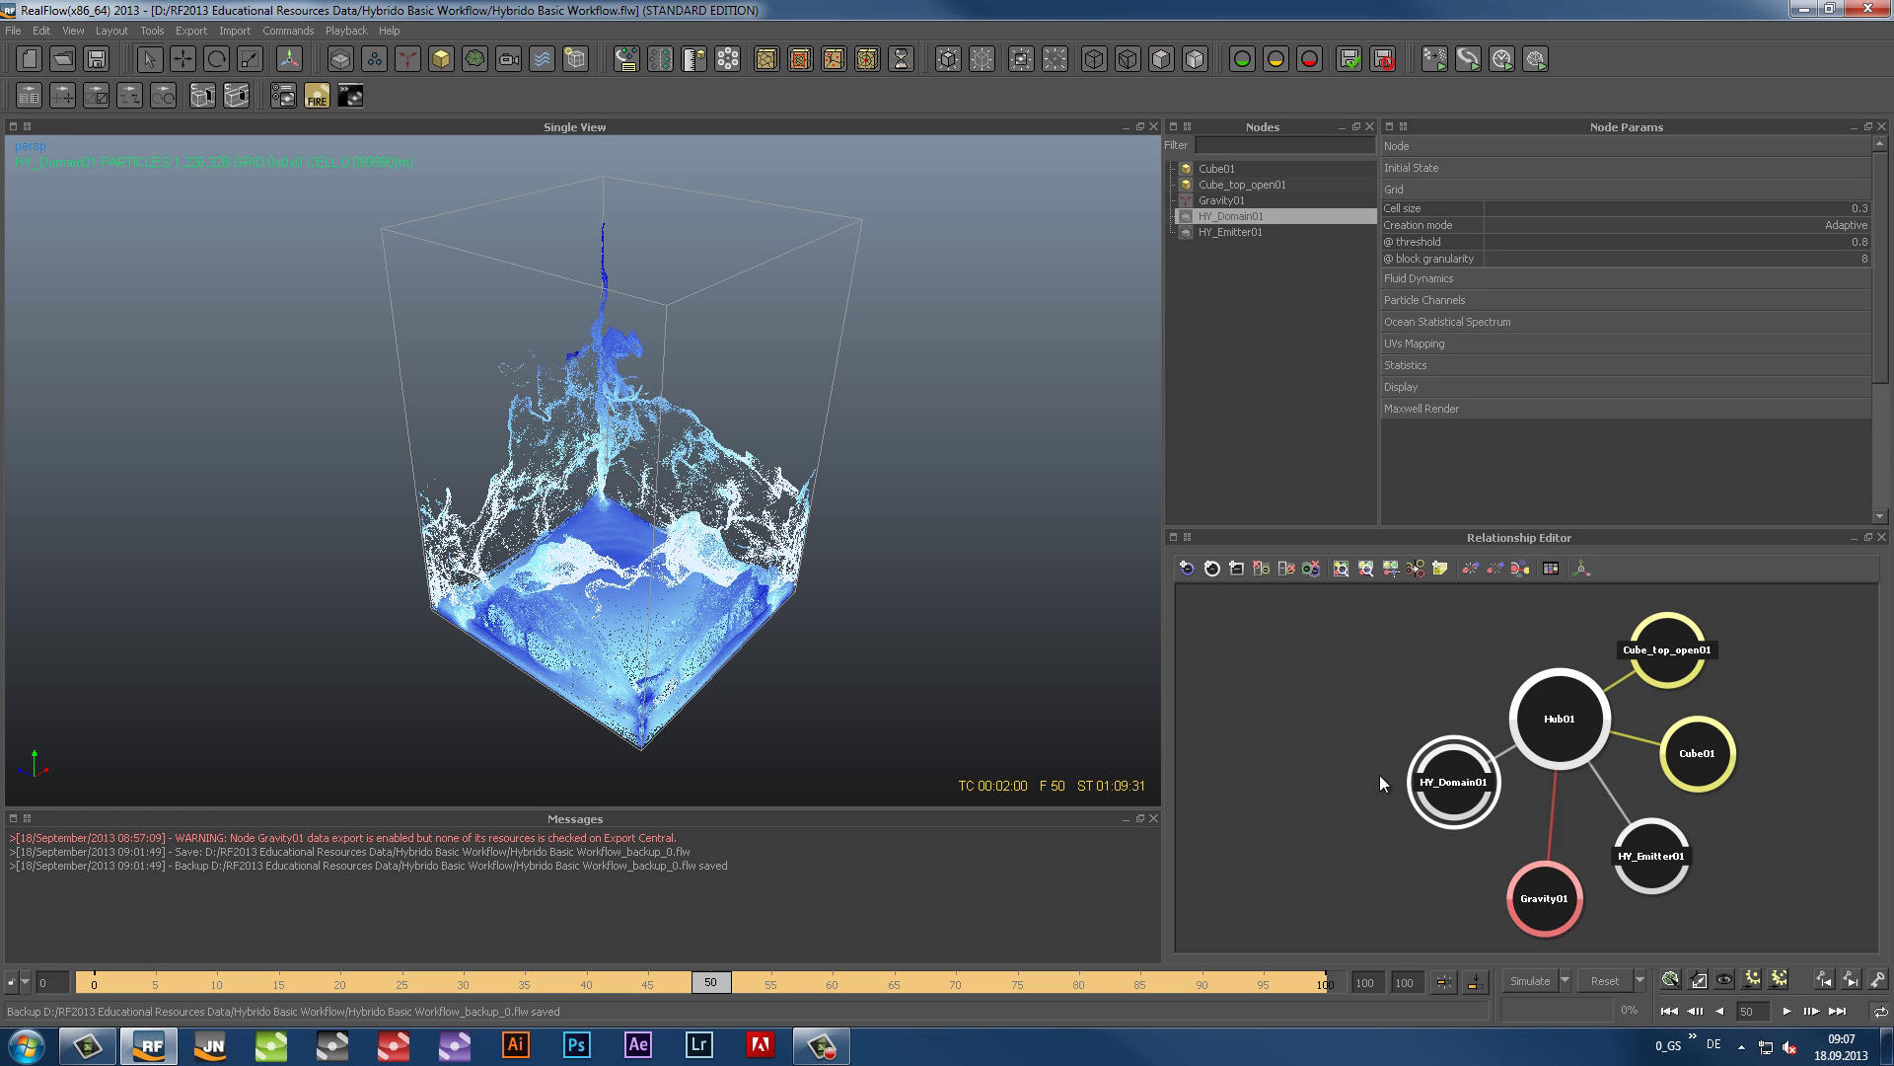
{"action": "left_click", "coordinate": [1564, 977]}
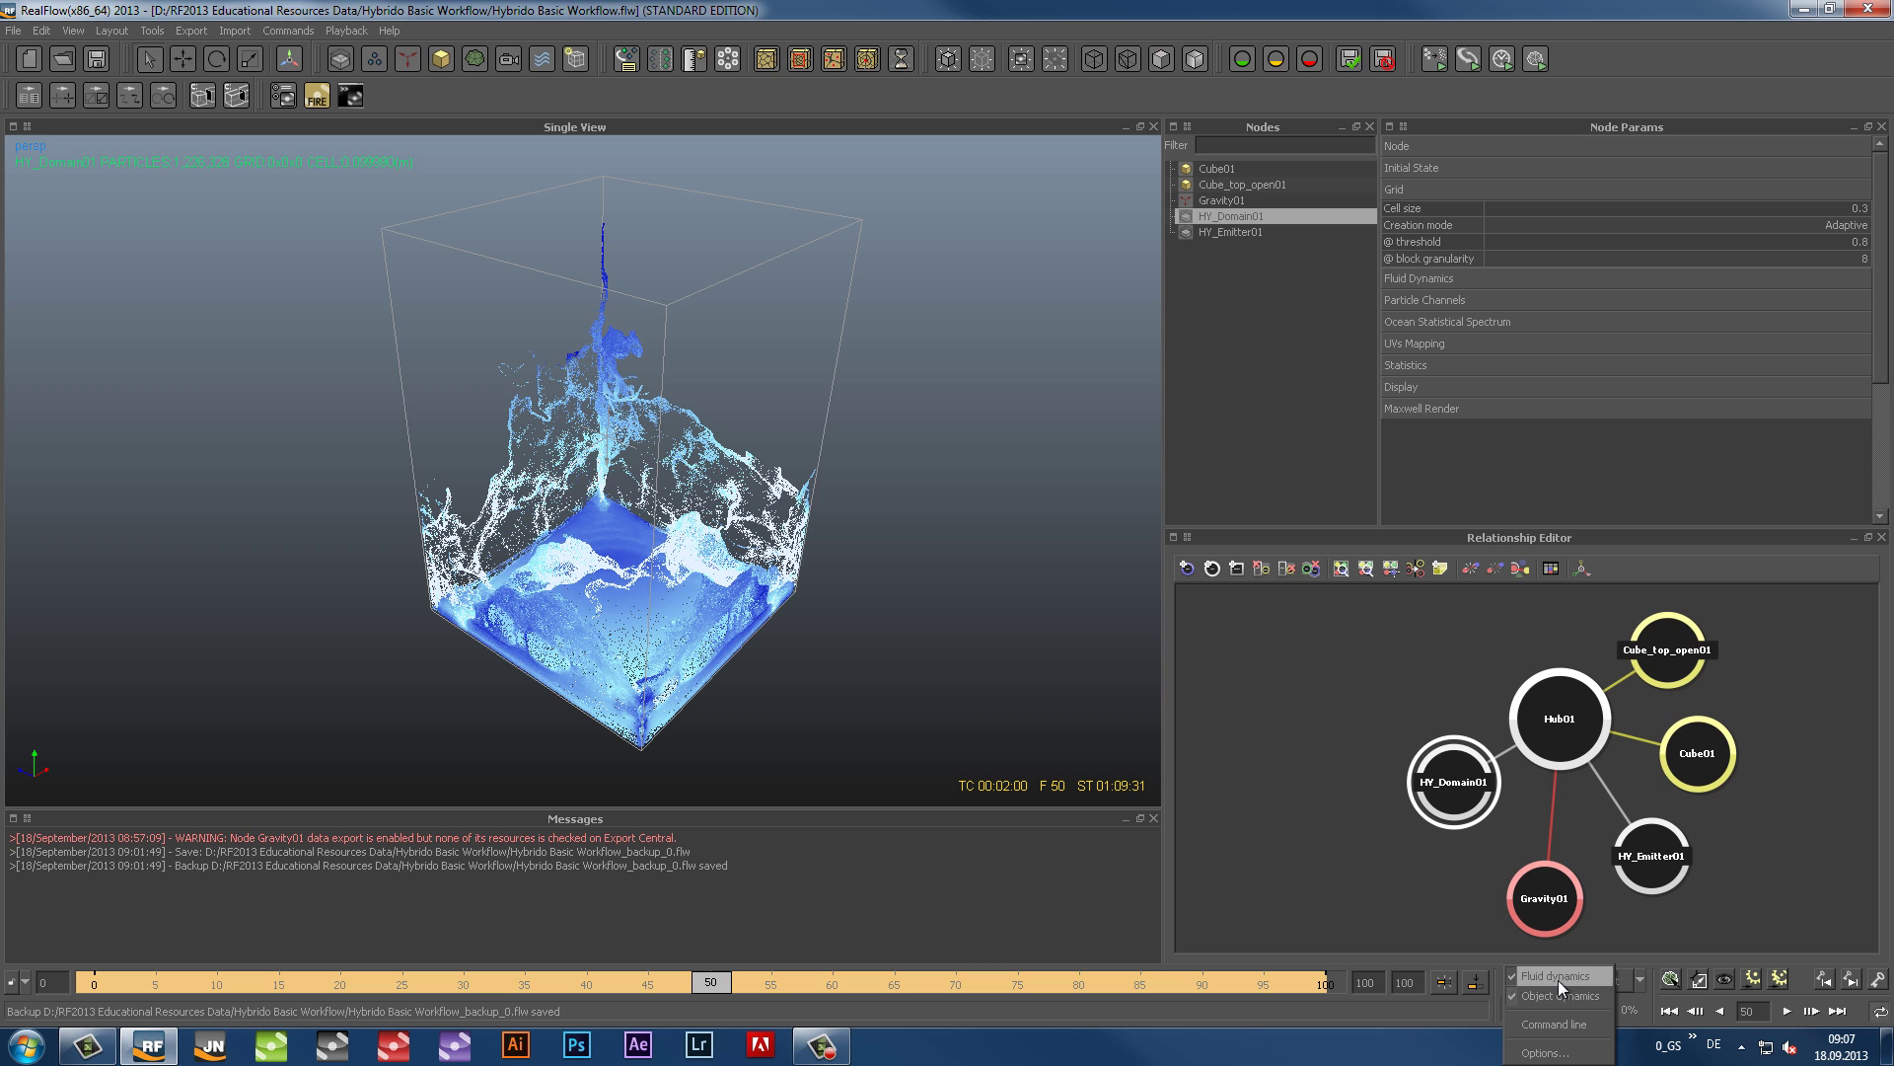
{"action": "left_click", "coordinate": [1597, 1024]}
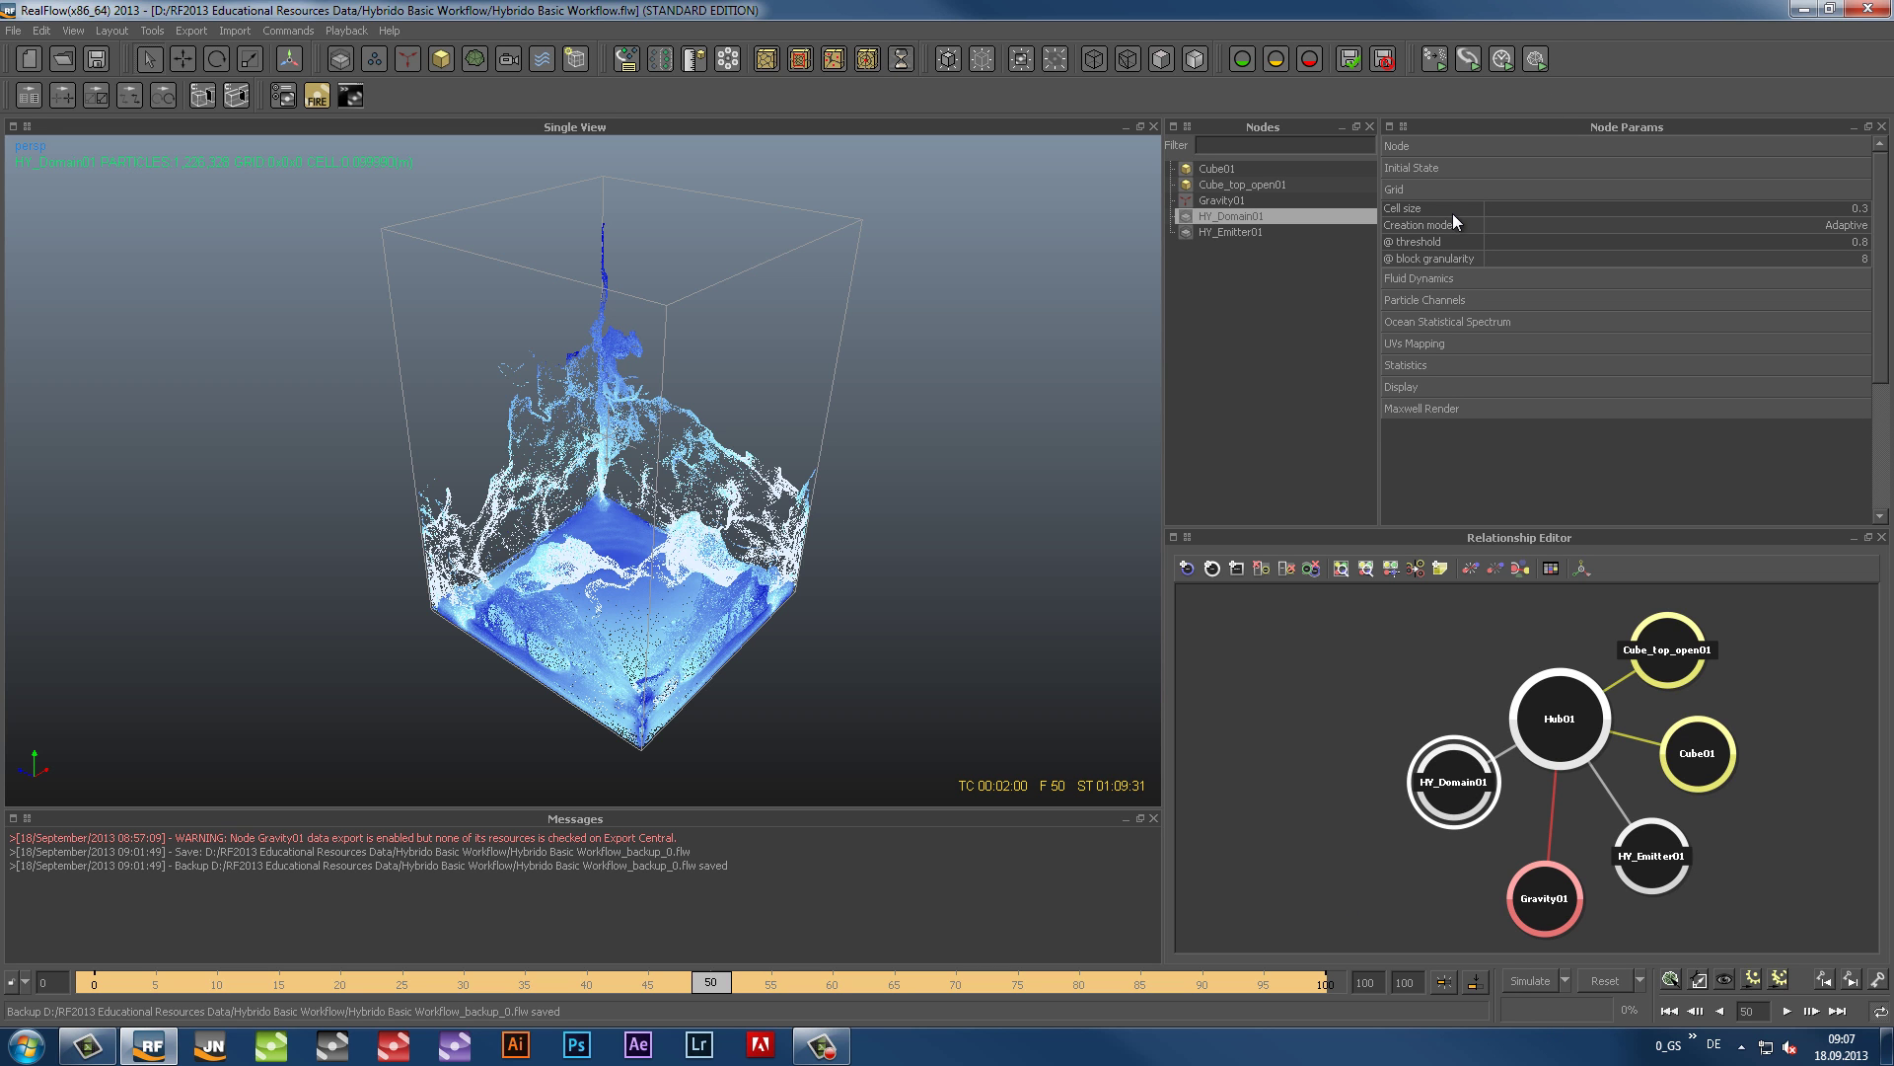
Step: Switch HY_Domain01's grid Creation mode from Adaptive to Dense
{"action": "left_click", "coordinate": [1861, 228]}
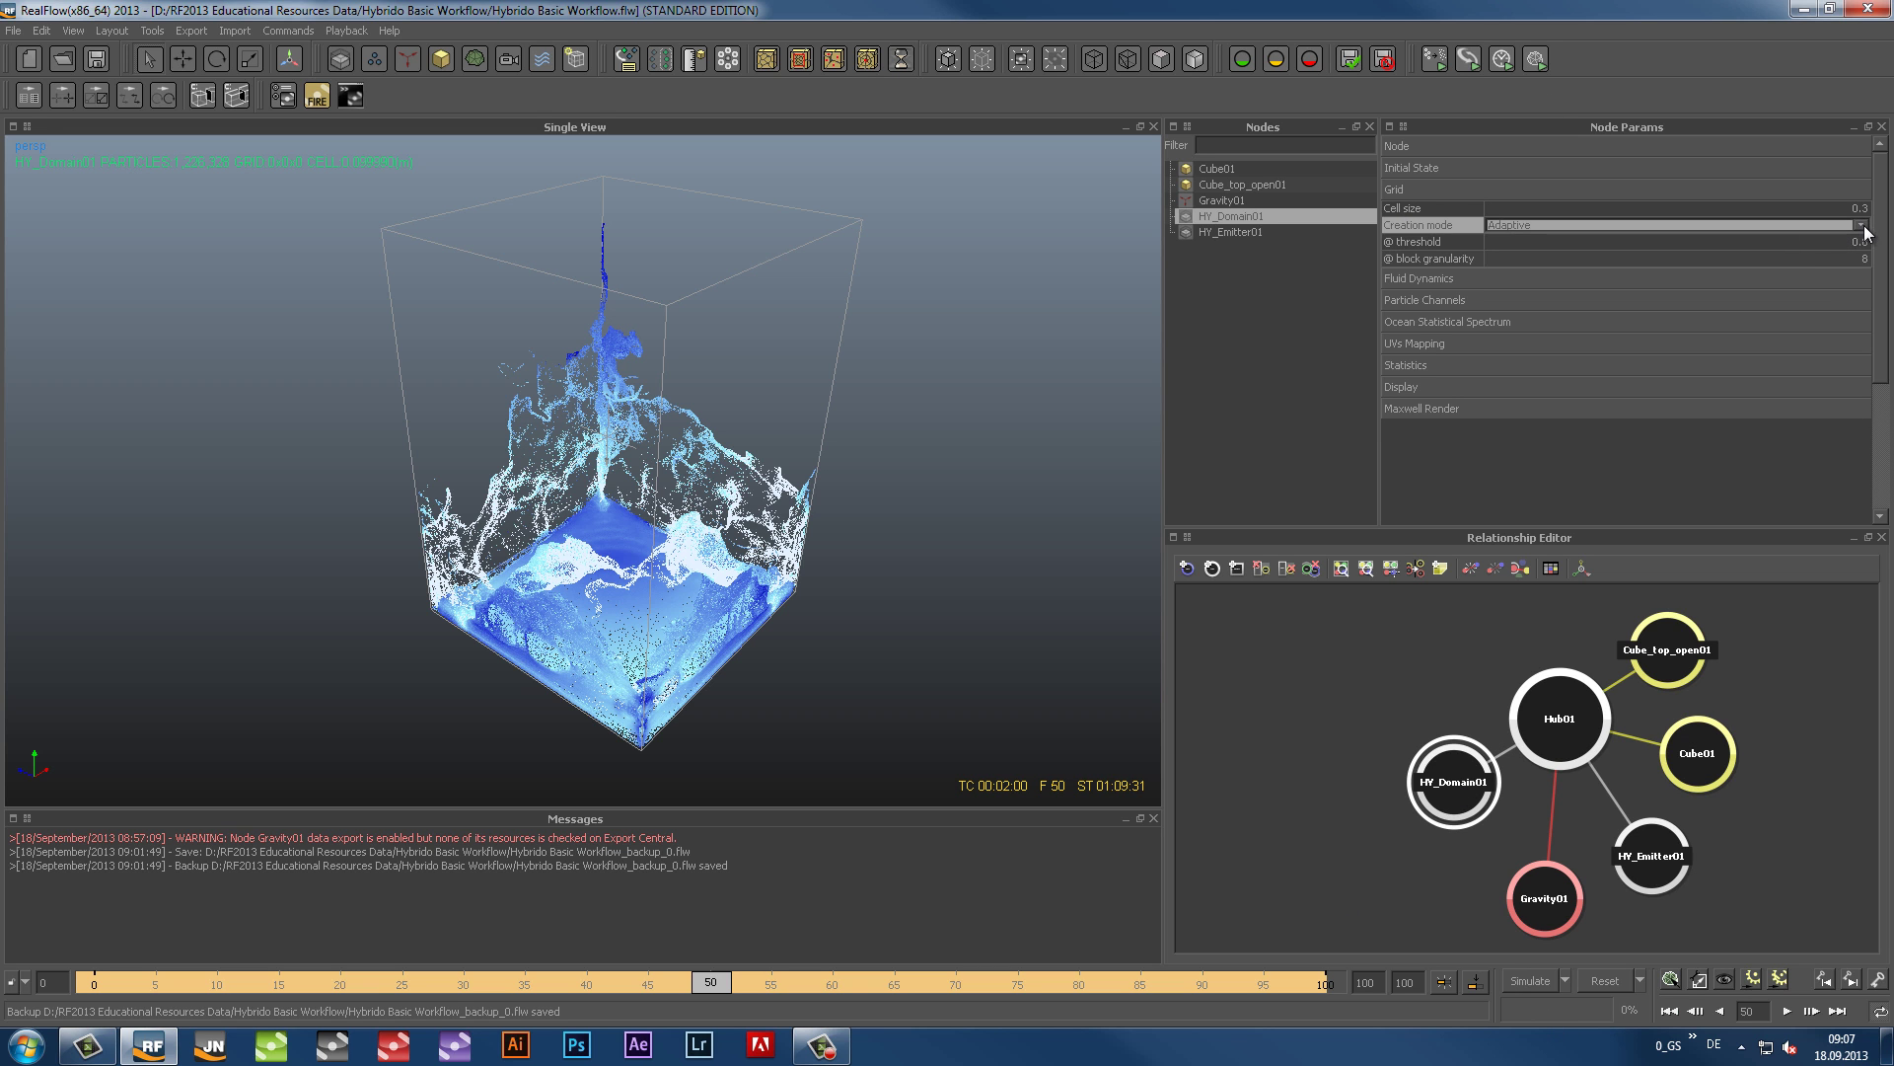
{"action": "left_click", "coordinate": [1863, 230]}
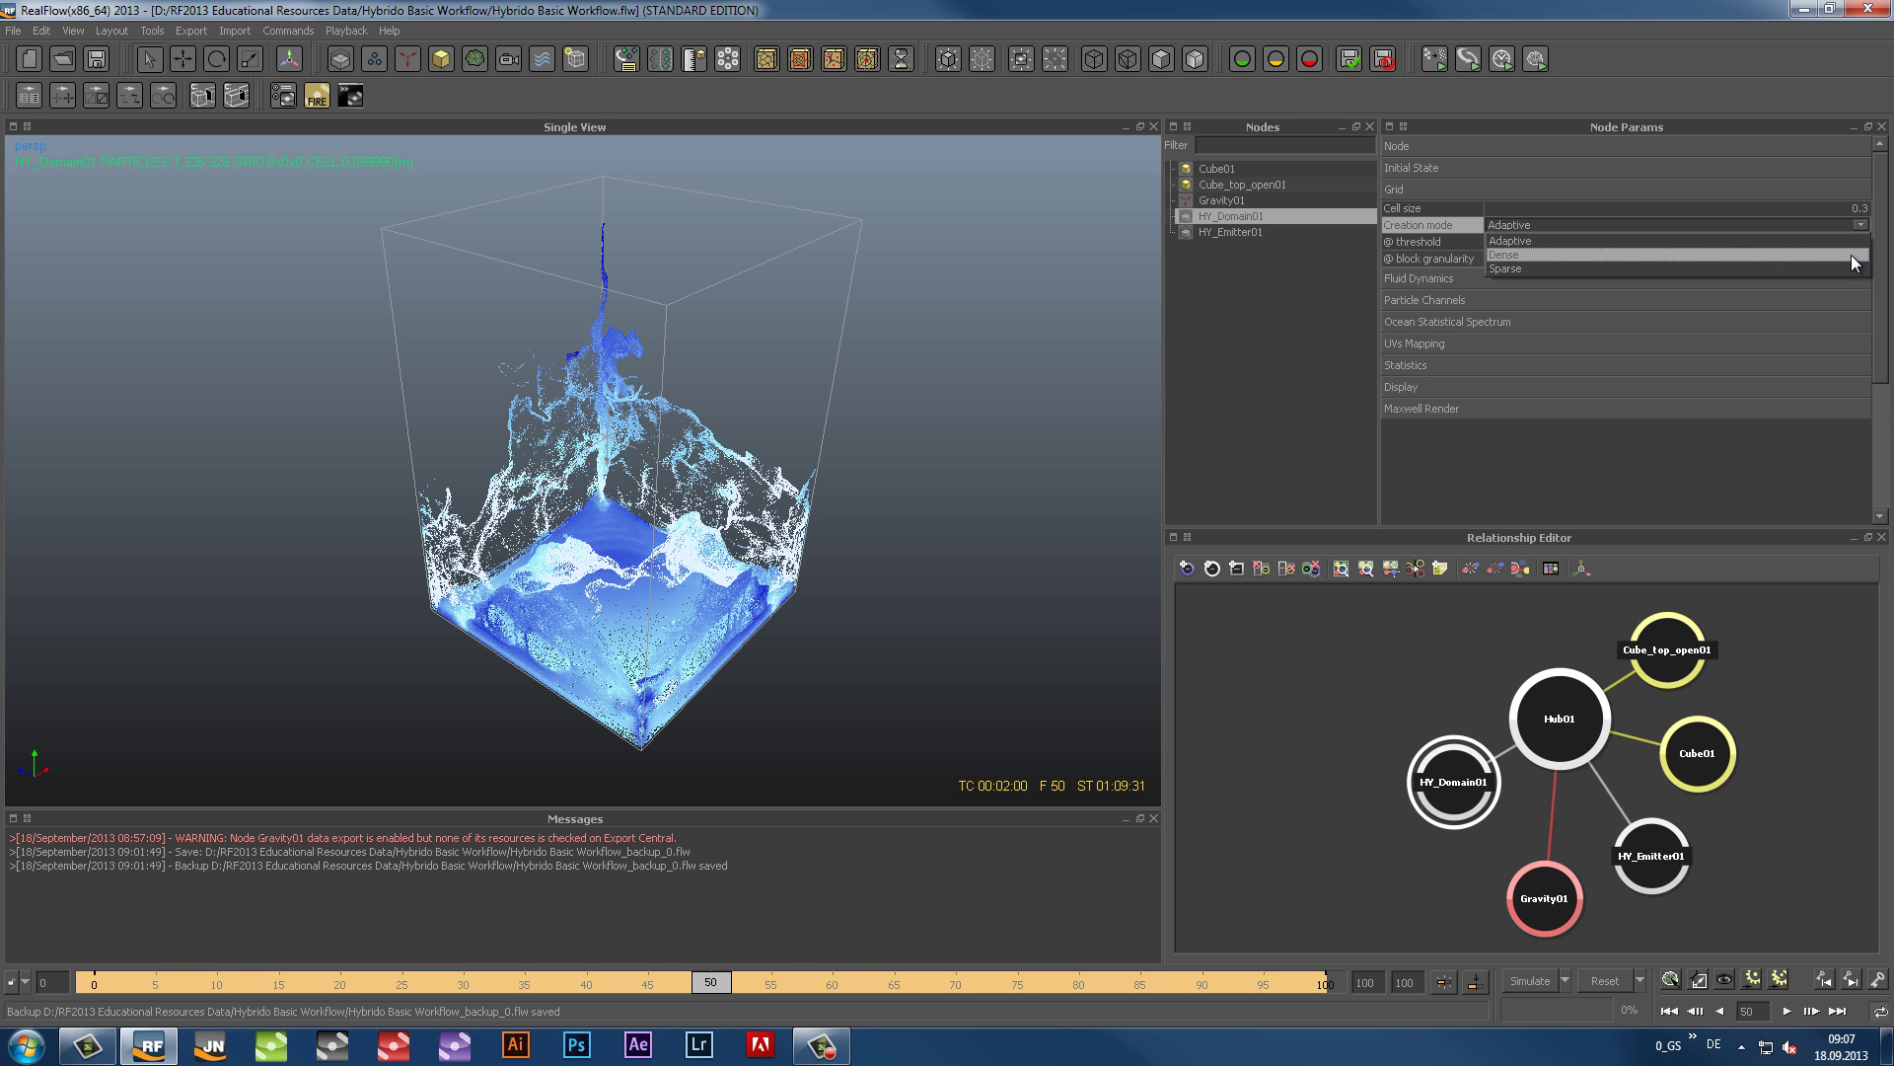
{"action": "left_click", "coordinate": [1849, 255]}
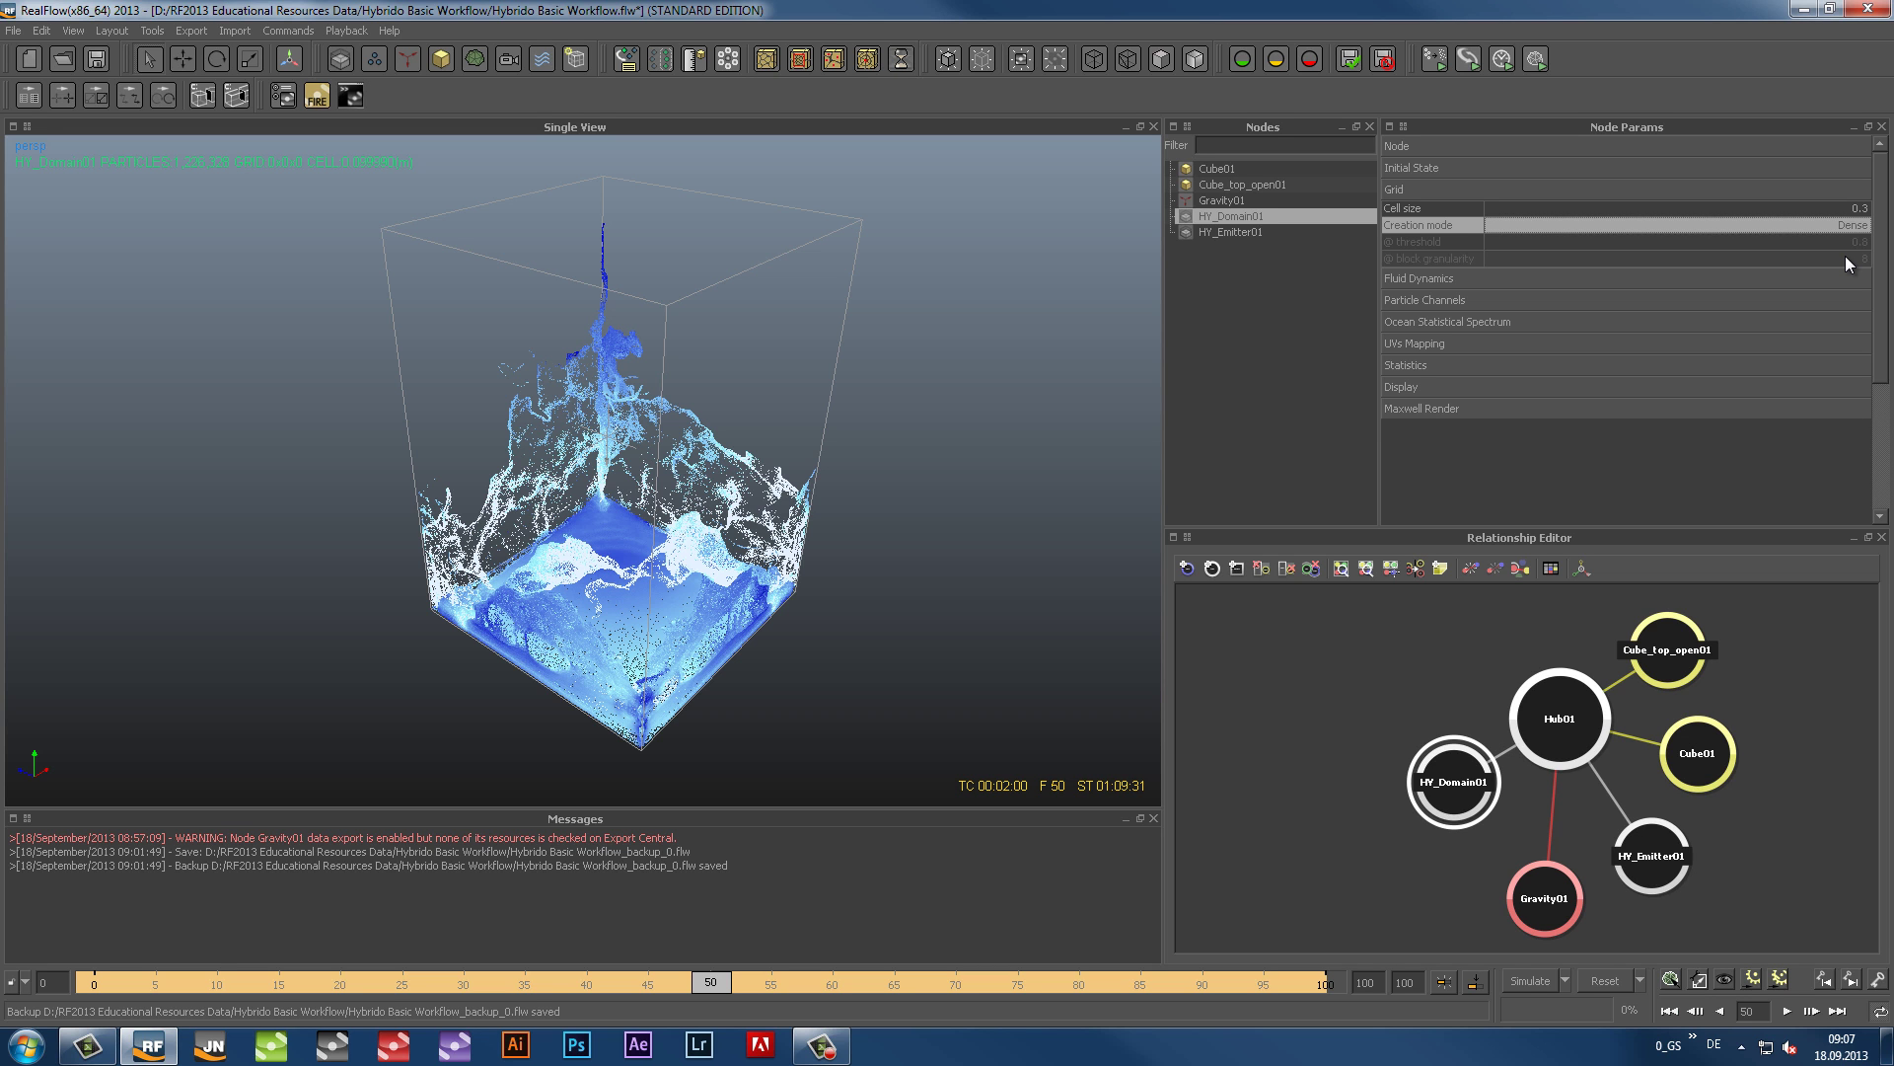
Step: Open the Simulation options and bring up the Hybrido solver settings
{"action": "left_click", "coordinate": [1564, 979]}
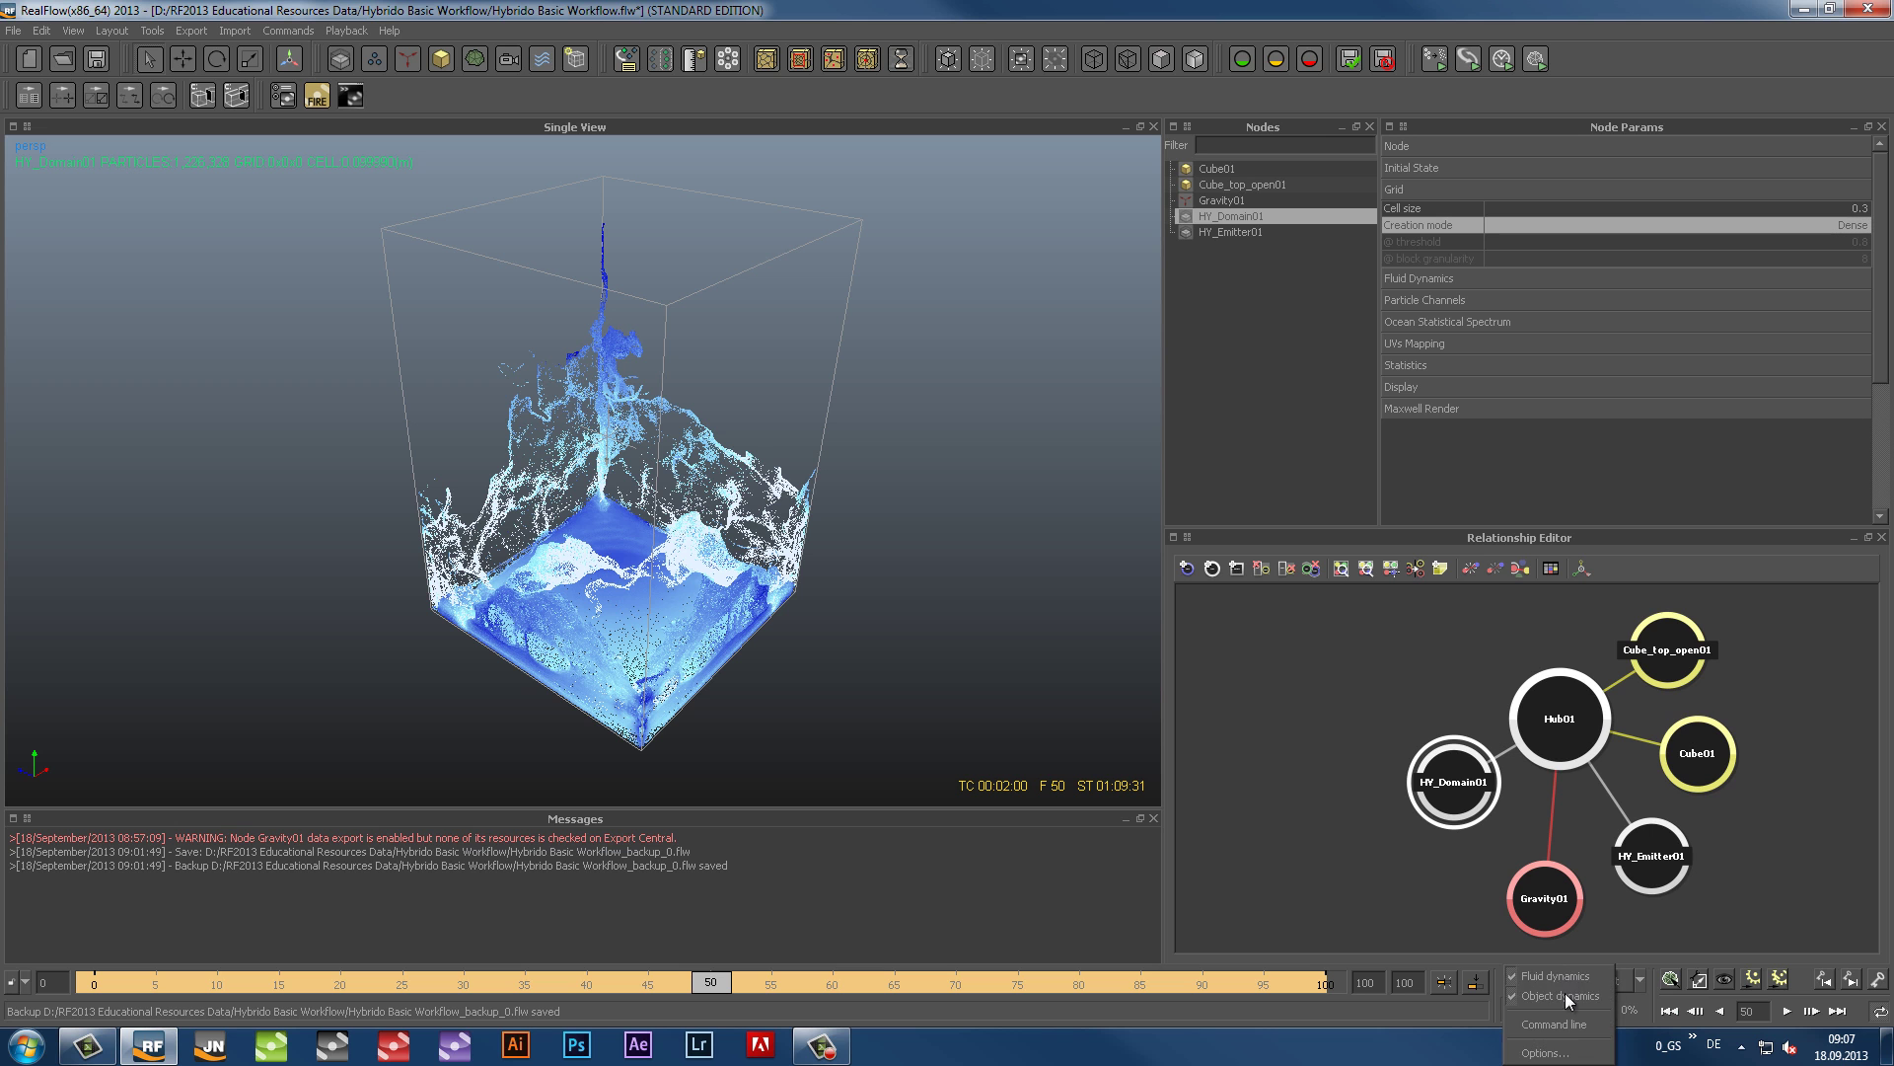
{"action": "left_click", "coordinate": [1562, 1053]}
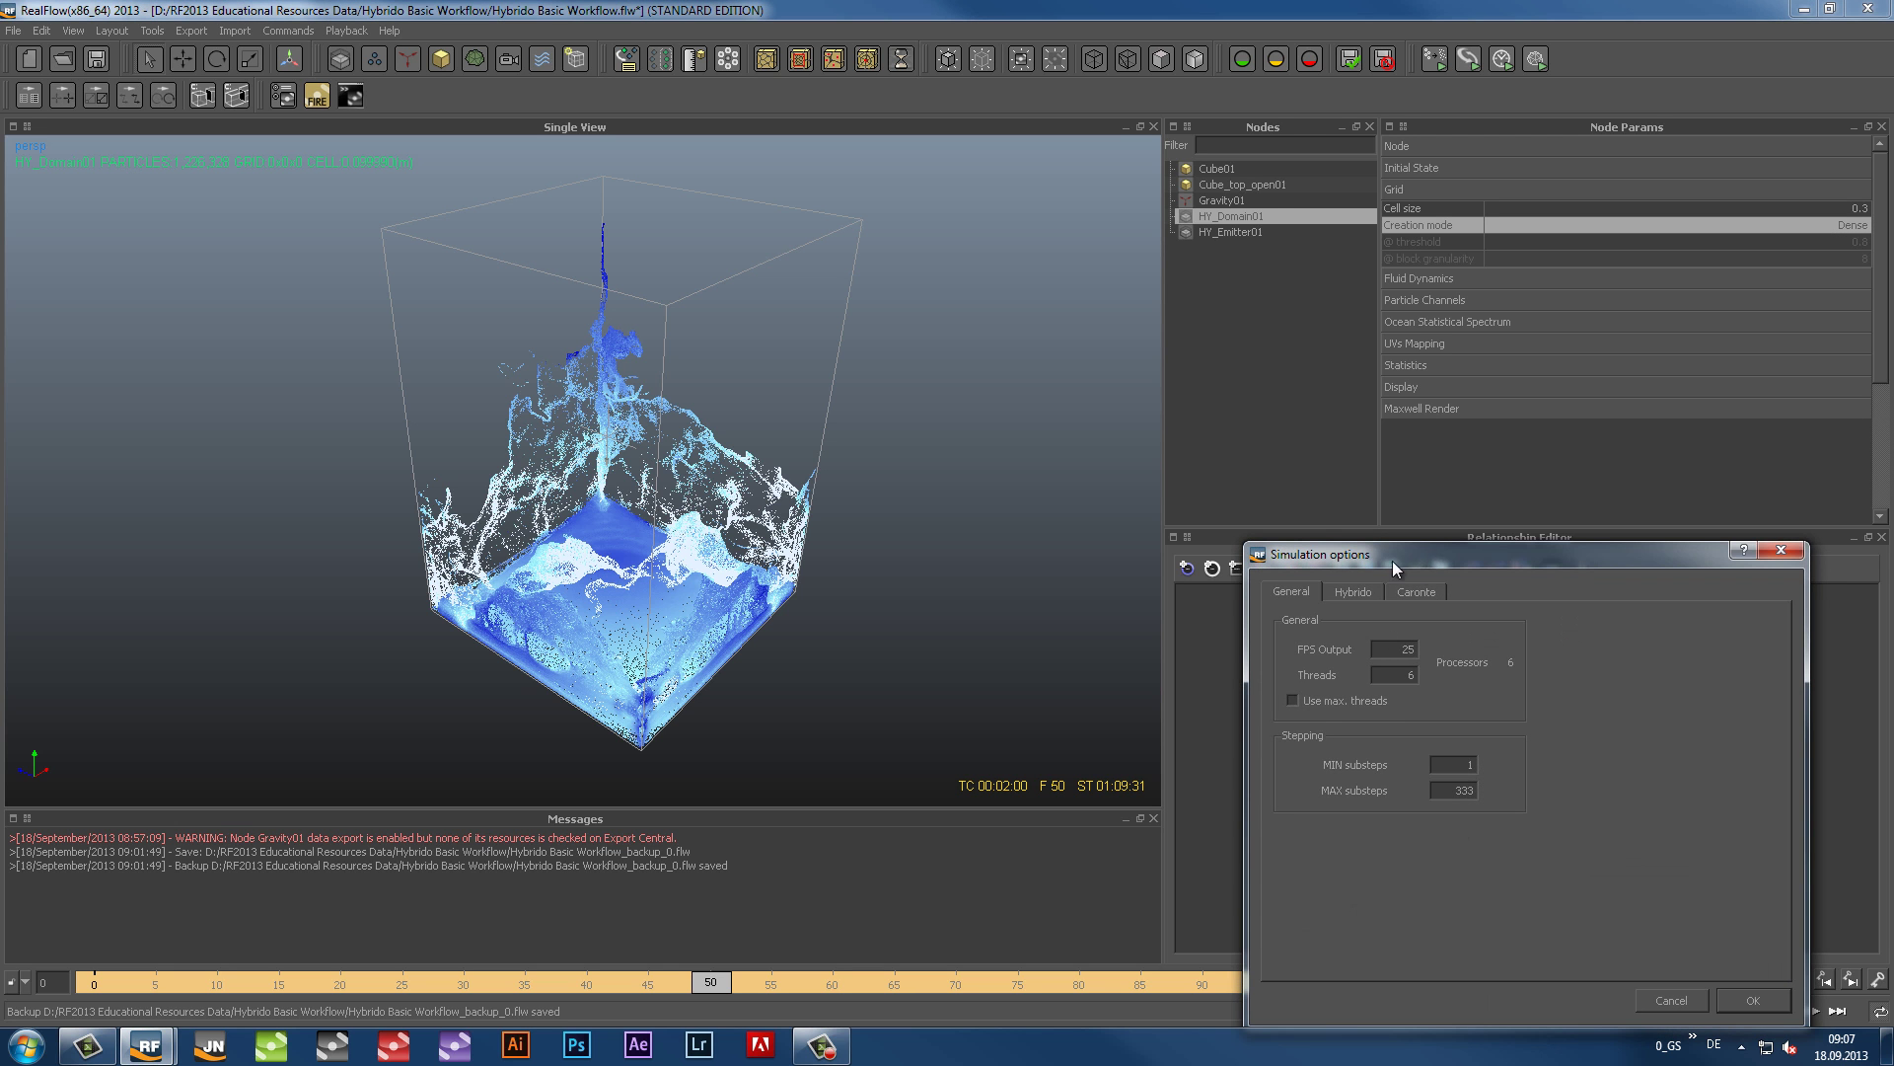
{"action": "left_click_drag", "start_coordinate": [1346, 553], "coordinate": [787, 293]}
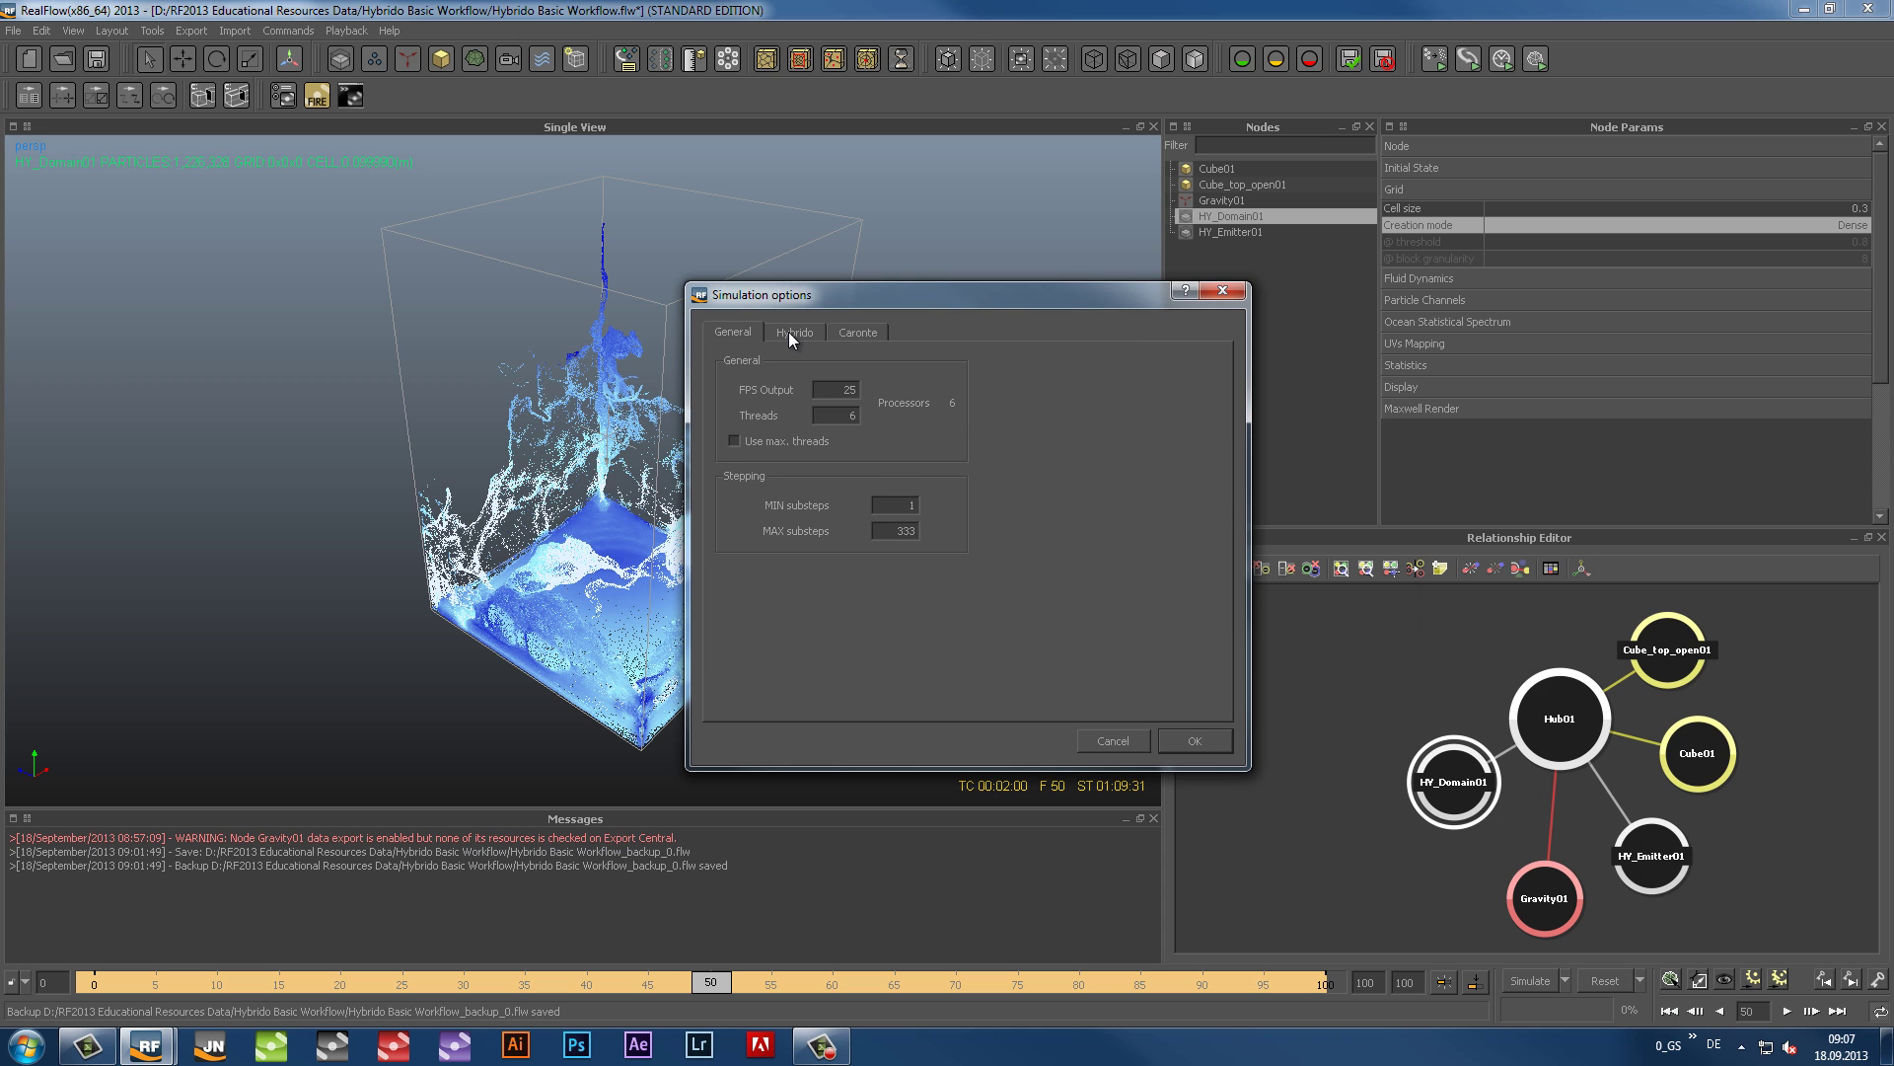
{"action": "left_click", "coordinate": [789, 331]}
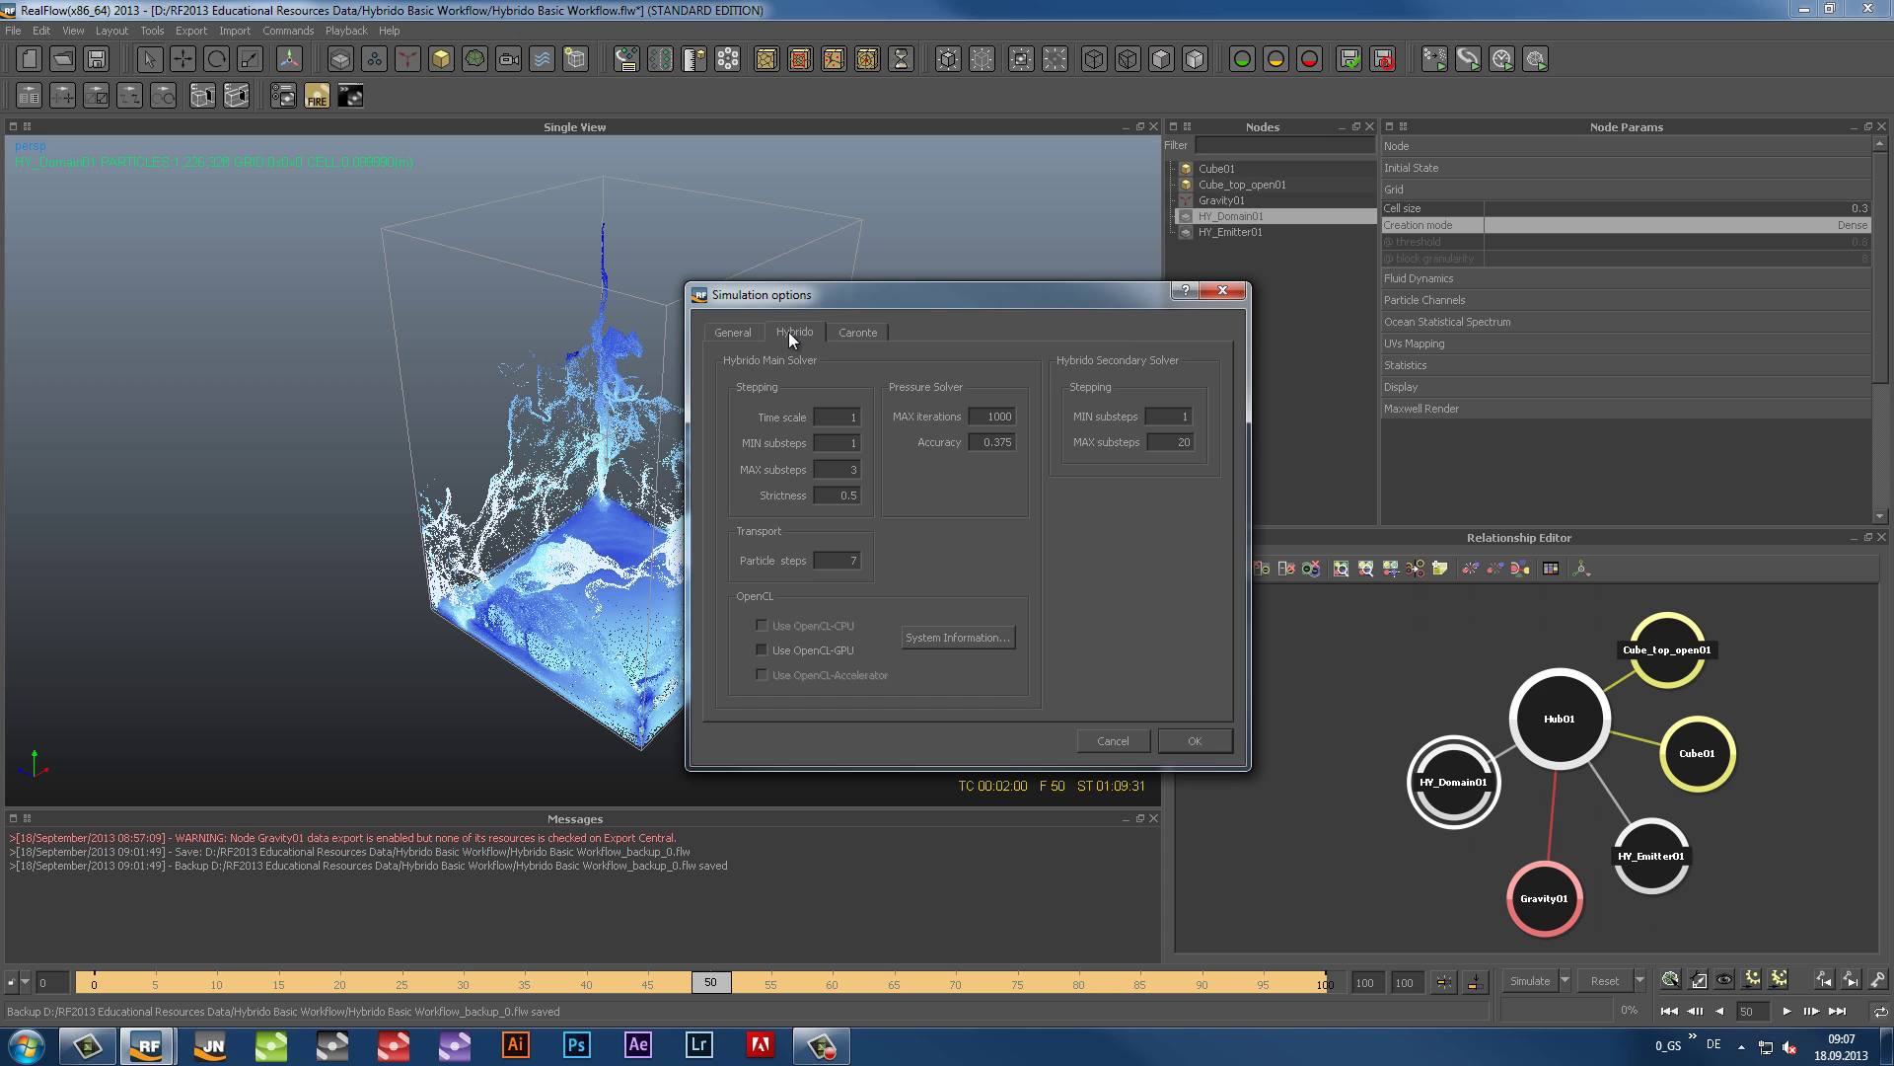
Step: Check the OpenCL system information, enable Use OpenCL-GPU and set MAX substeps to 1
{"action": "left_click", "coordinate": [938, 637]}
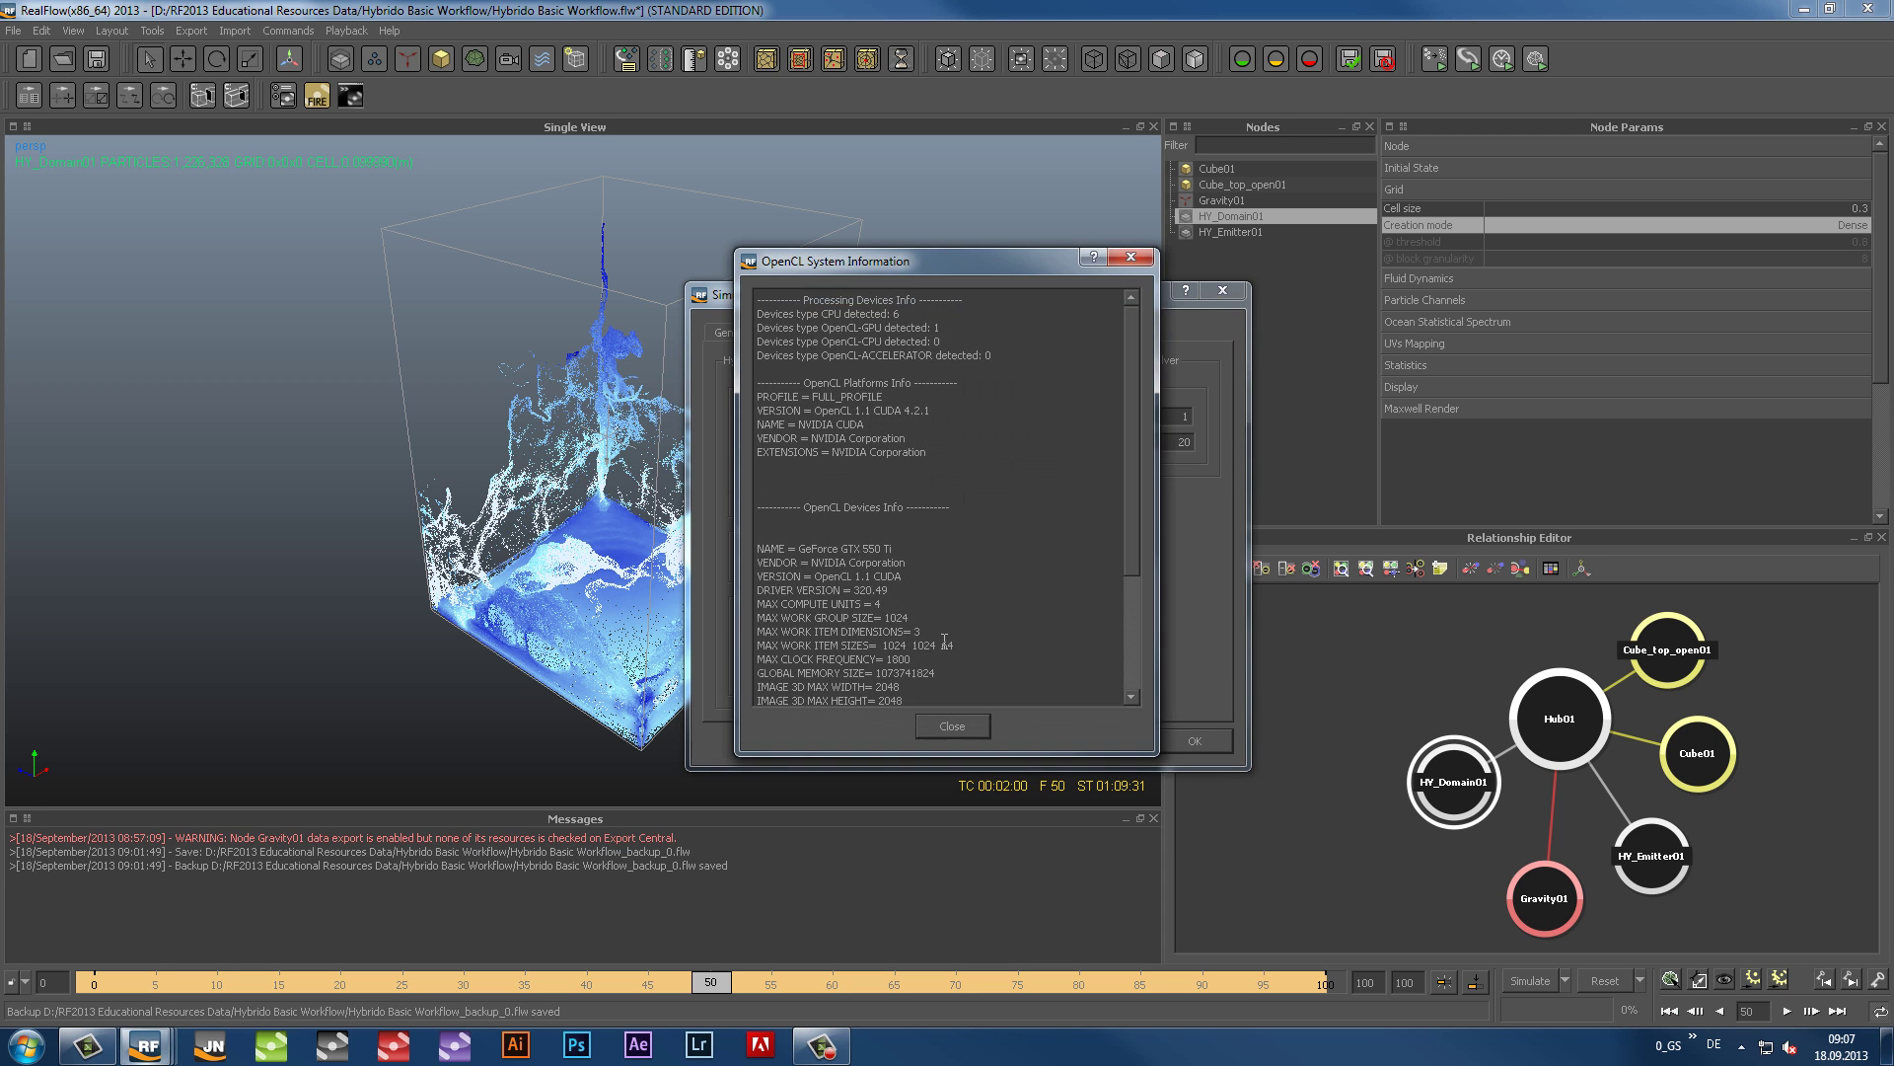
{"action": "left_click_drag", "start_coordinate": [908, 577], "coordinate": [755, 582]}
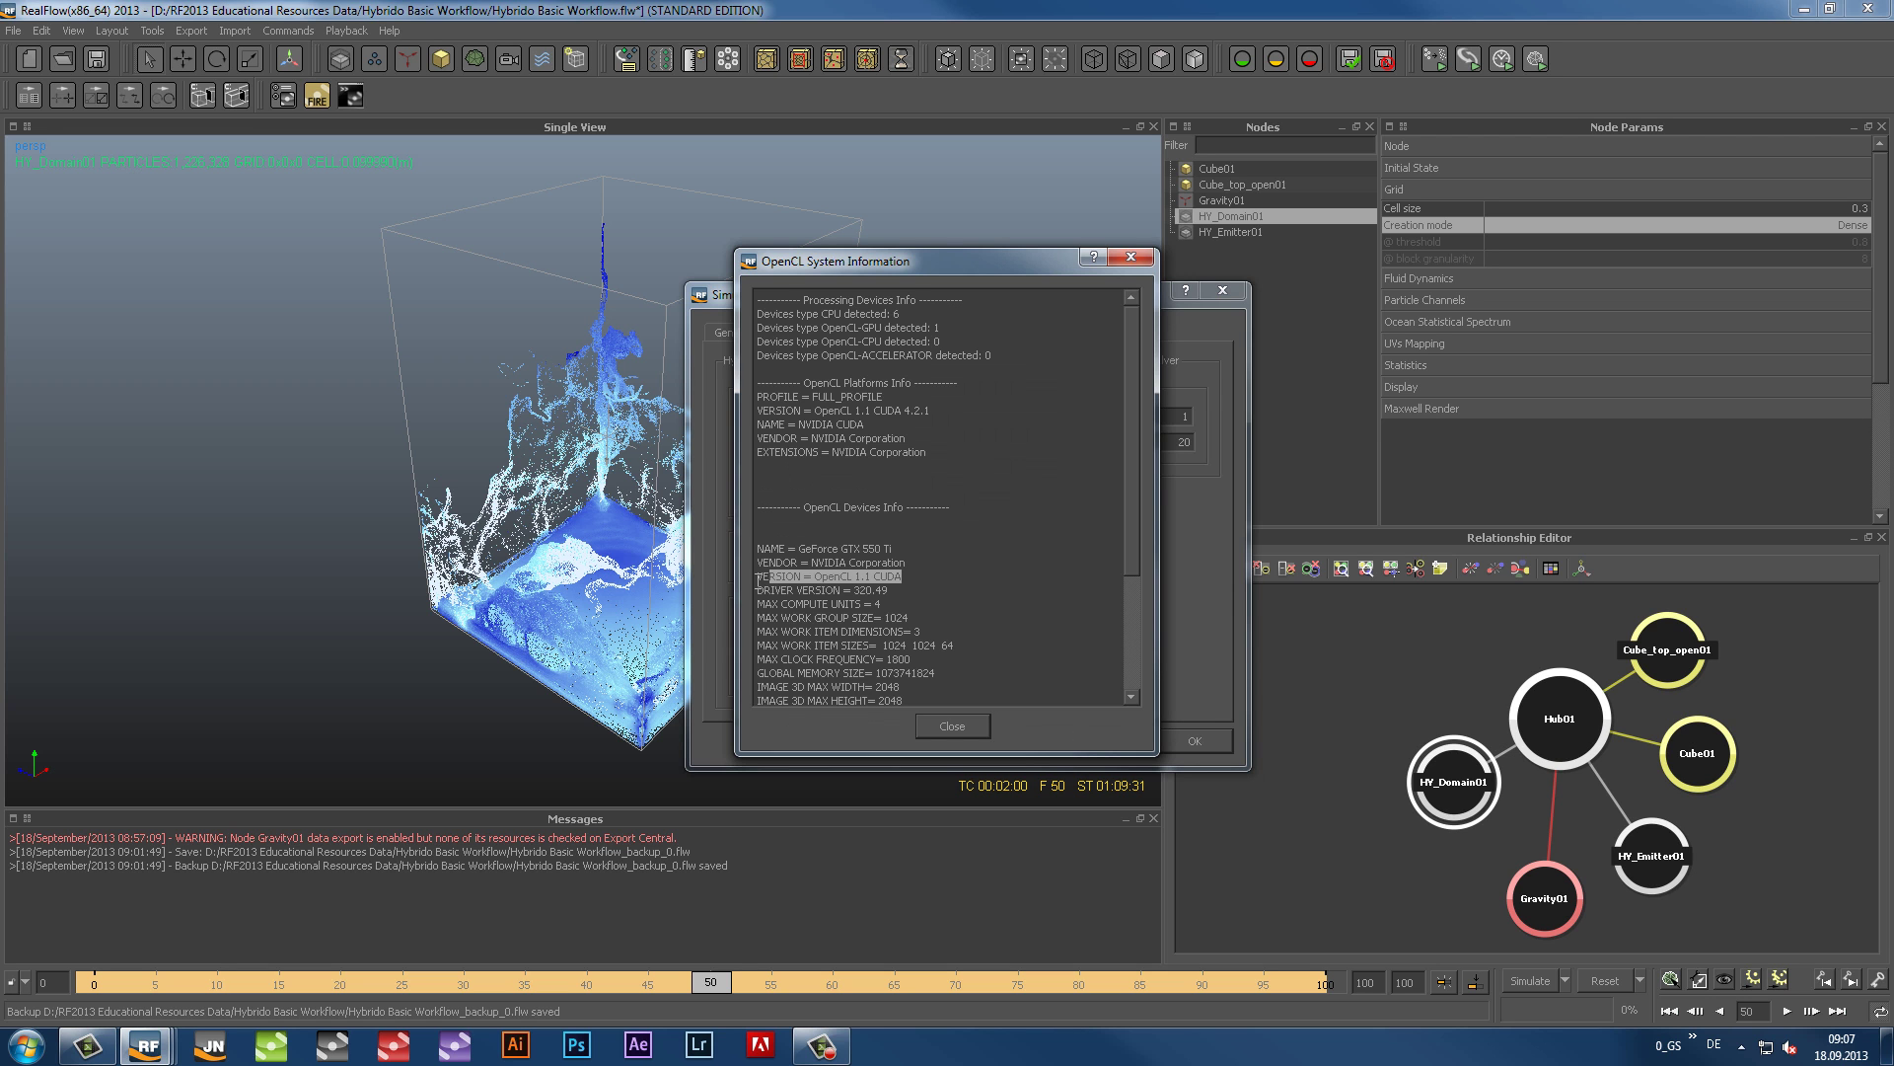
{"action": "left_click", "coordinate": [950, 726]}
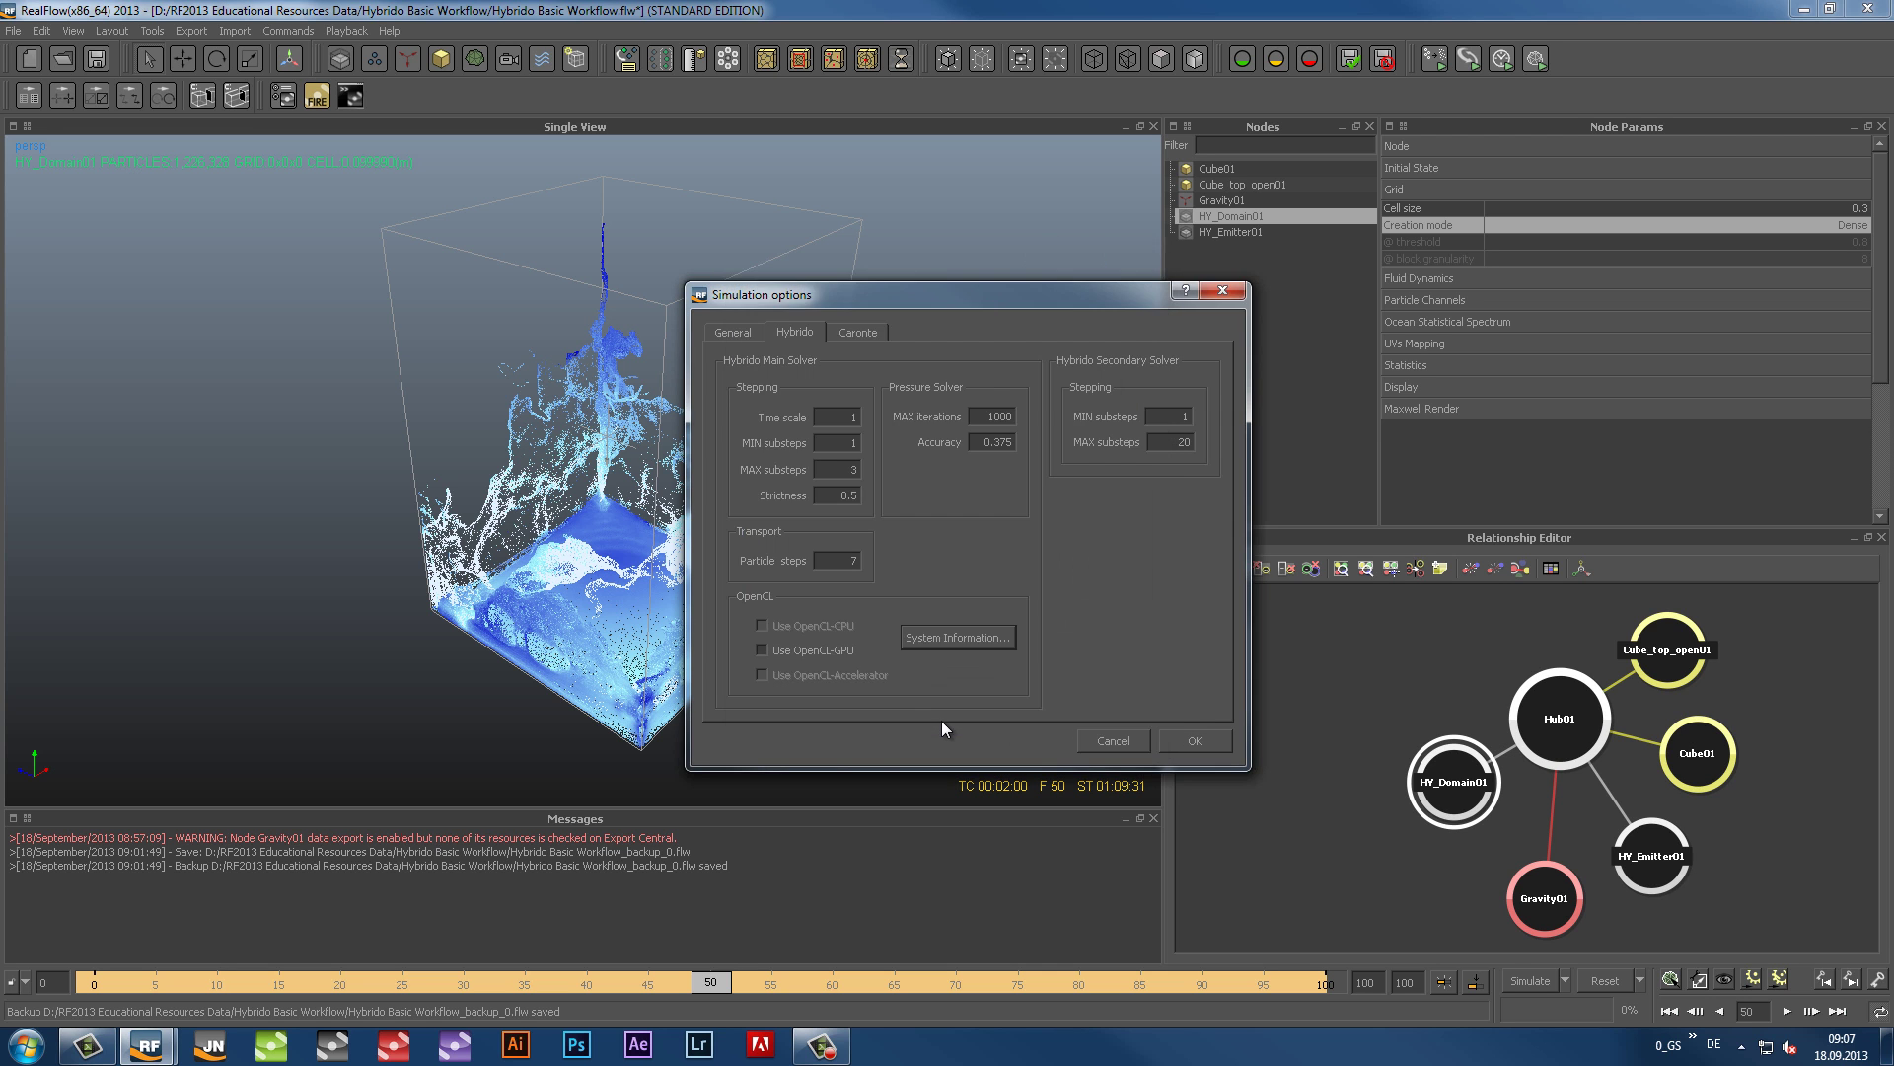
{"action": "left_click", "coordinate": [761, 650]}
{"action": "type", "text": "1"}
Step: Apply the new options, reset the simulation with confirmation, and simulate again
{"action": "left_click", "coordinate": [1211, 734]}
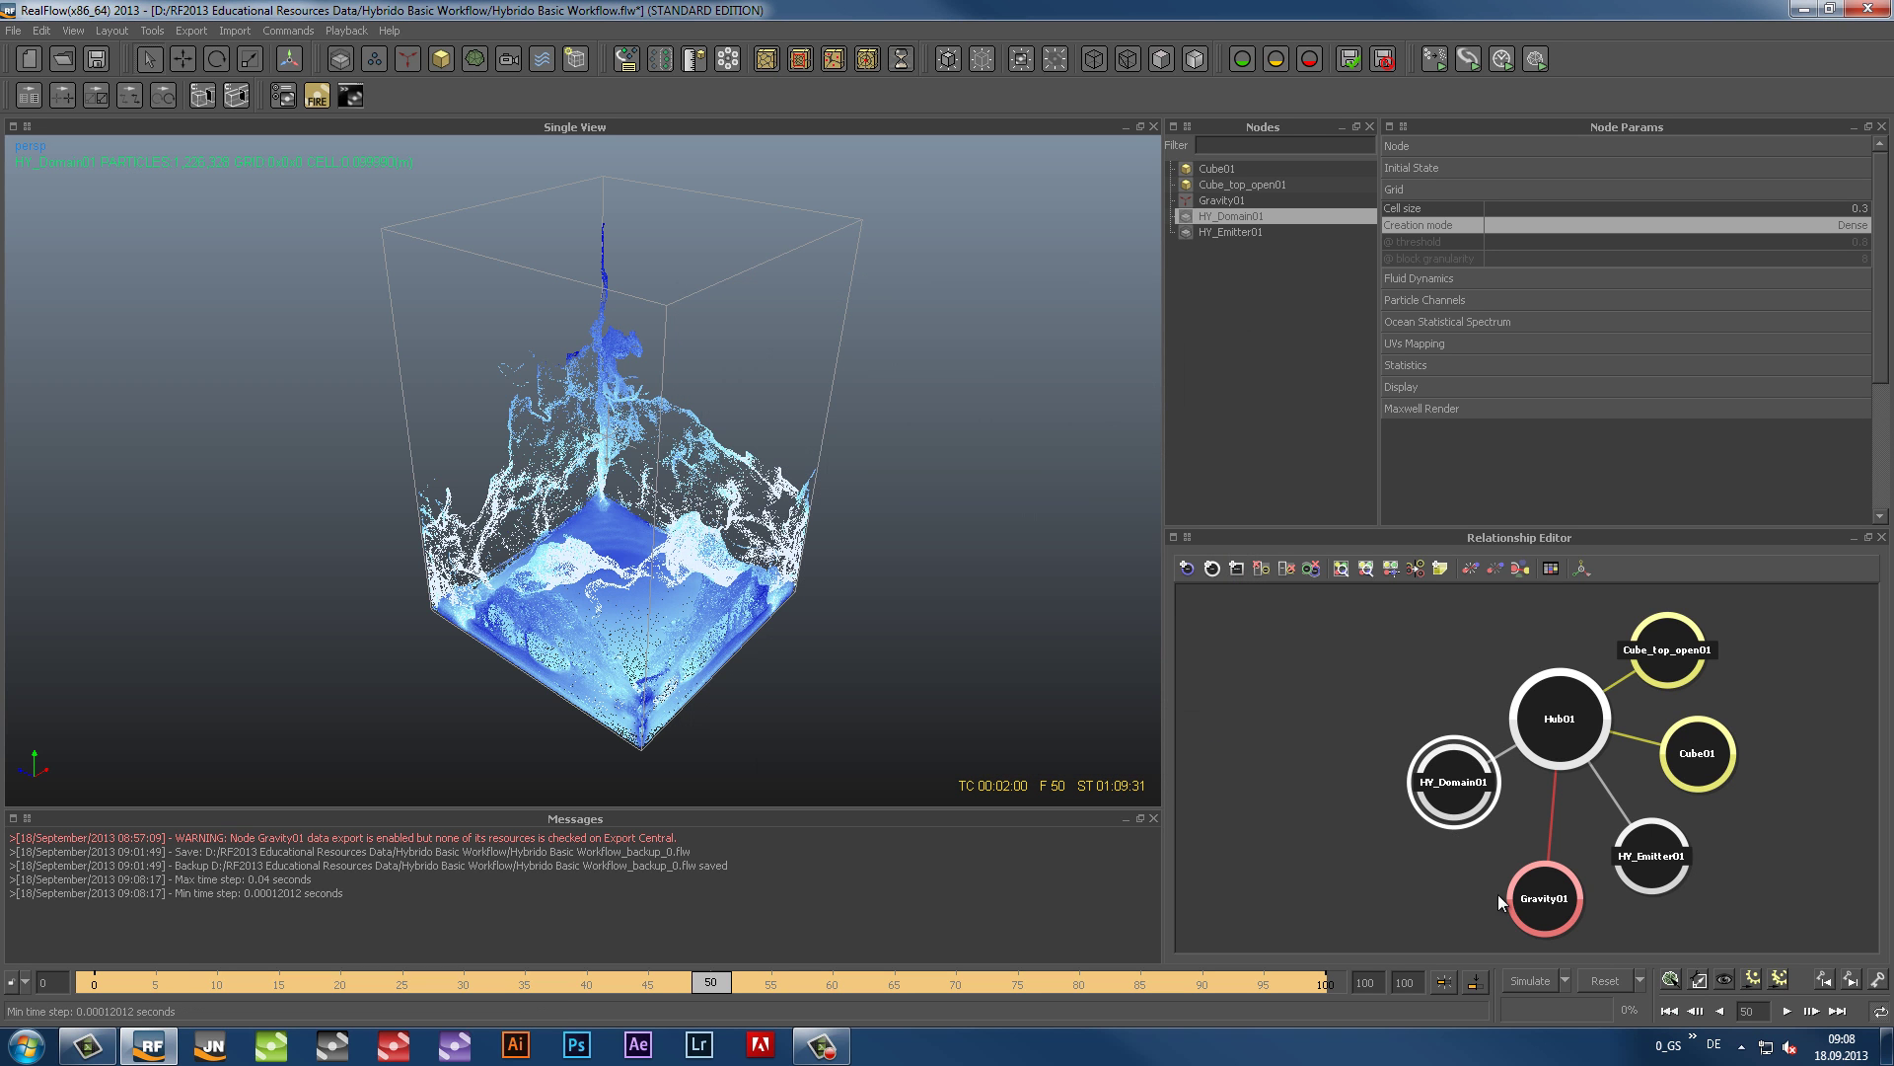
{"action": "left_click", "coordinate": [1596, 977]}
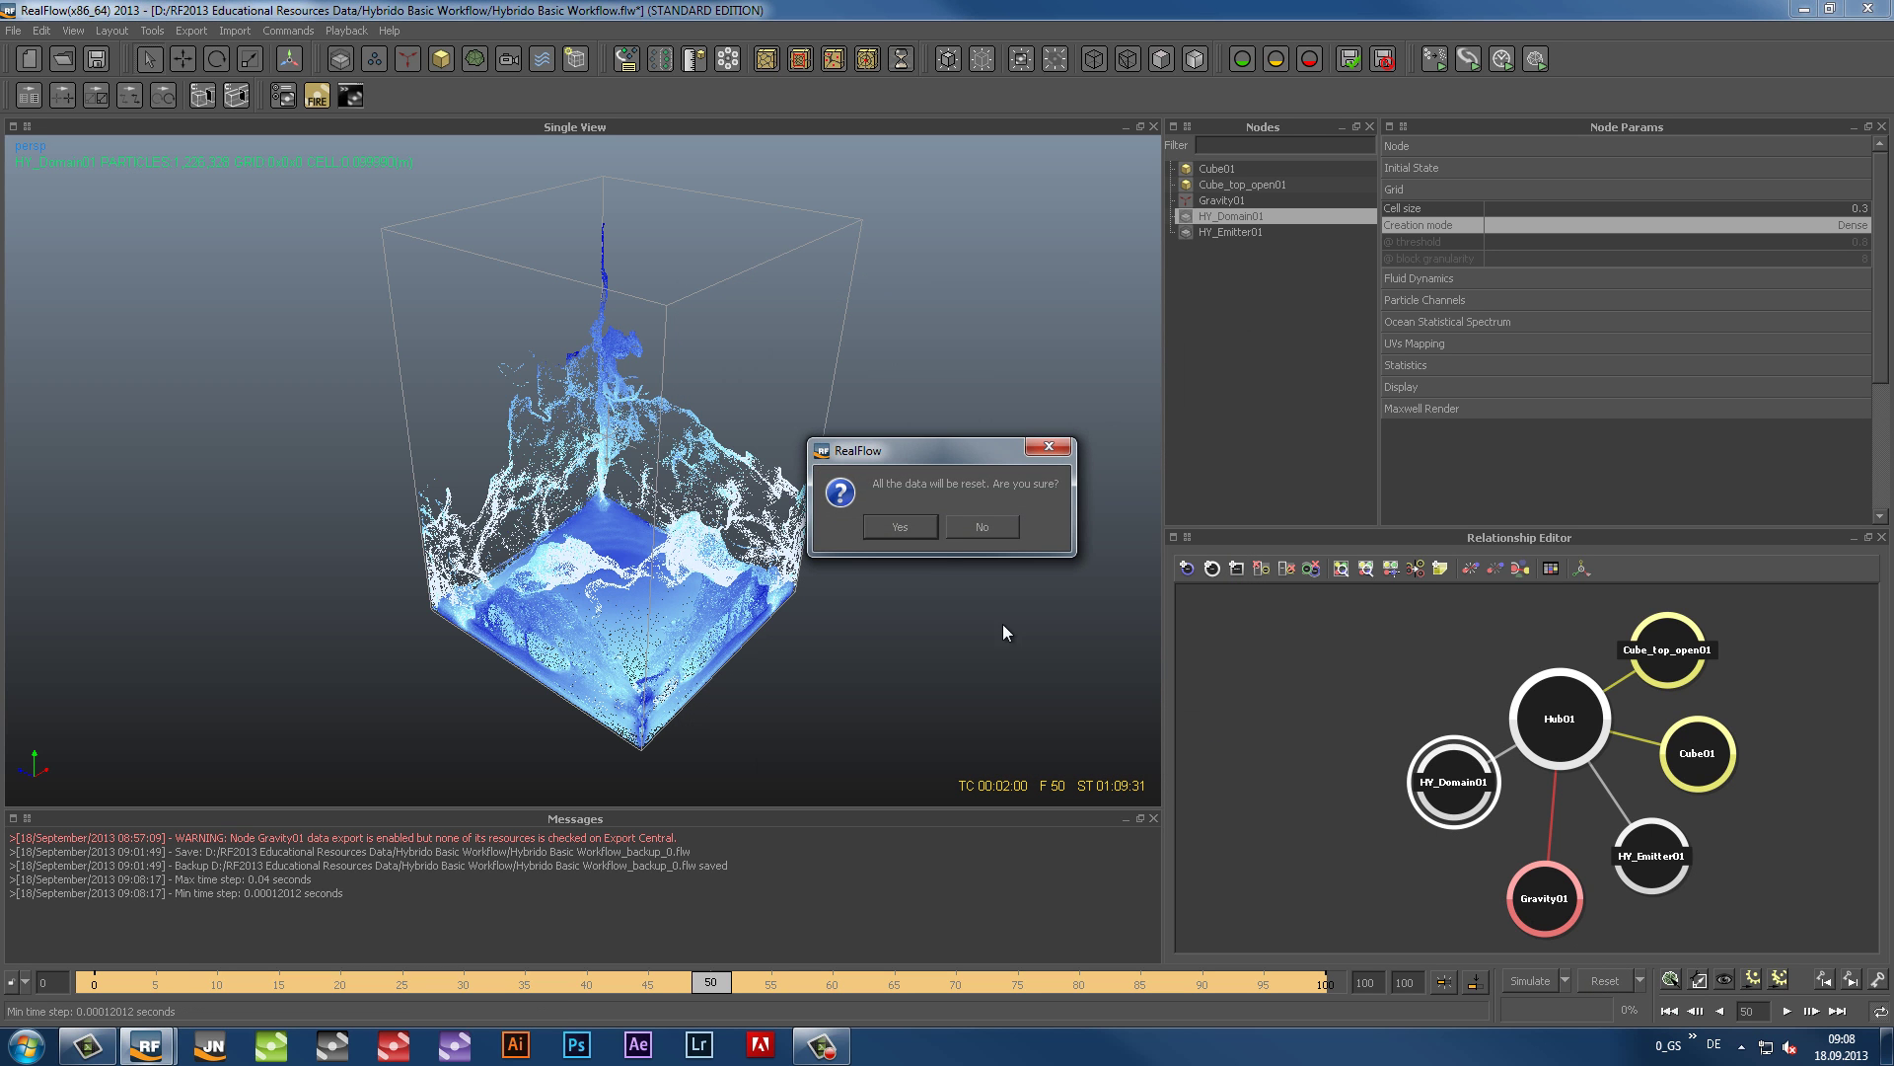
{"action": "left_click", "coordinate": [896, 529]}
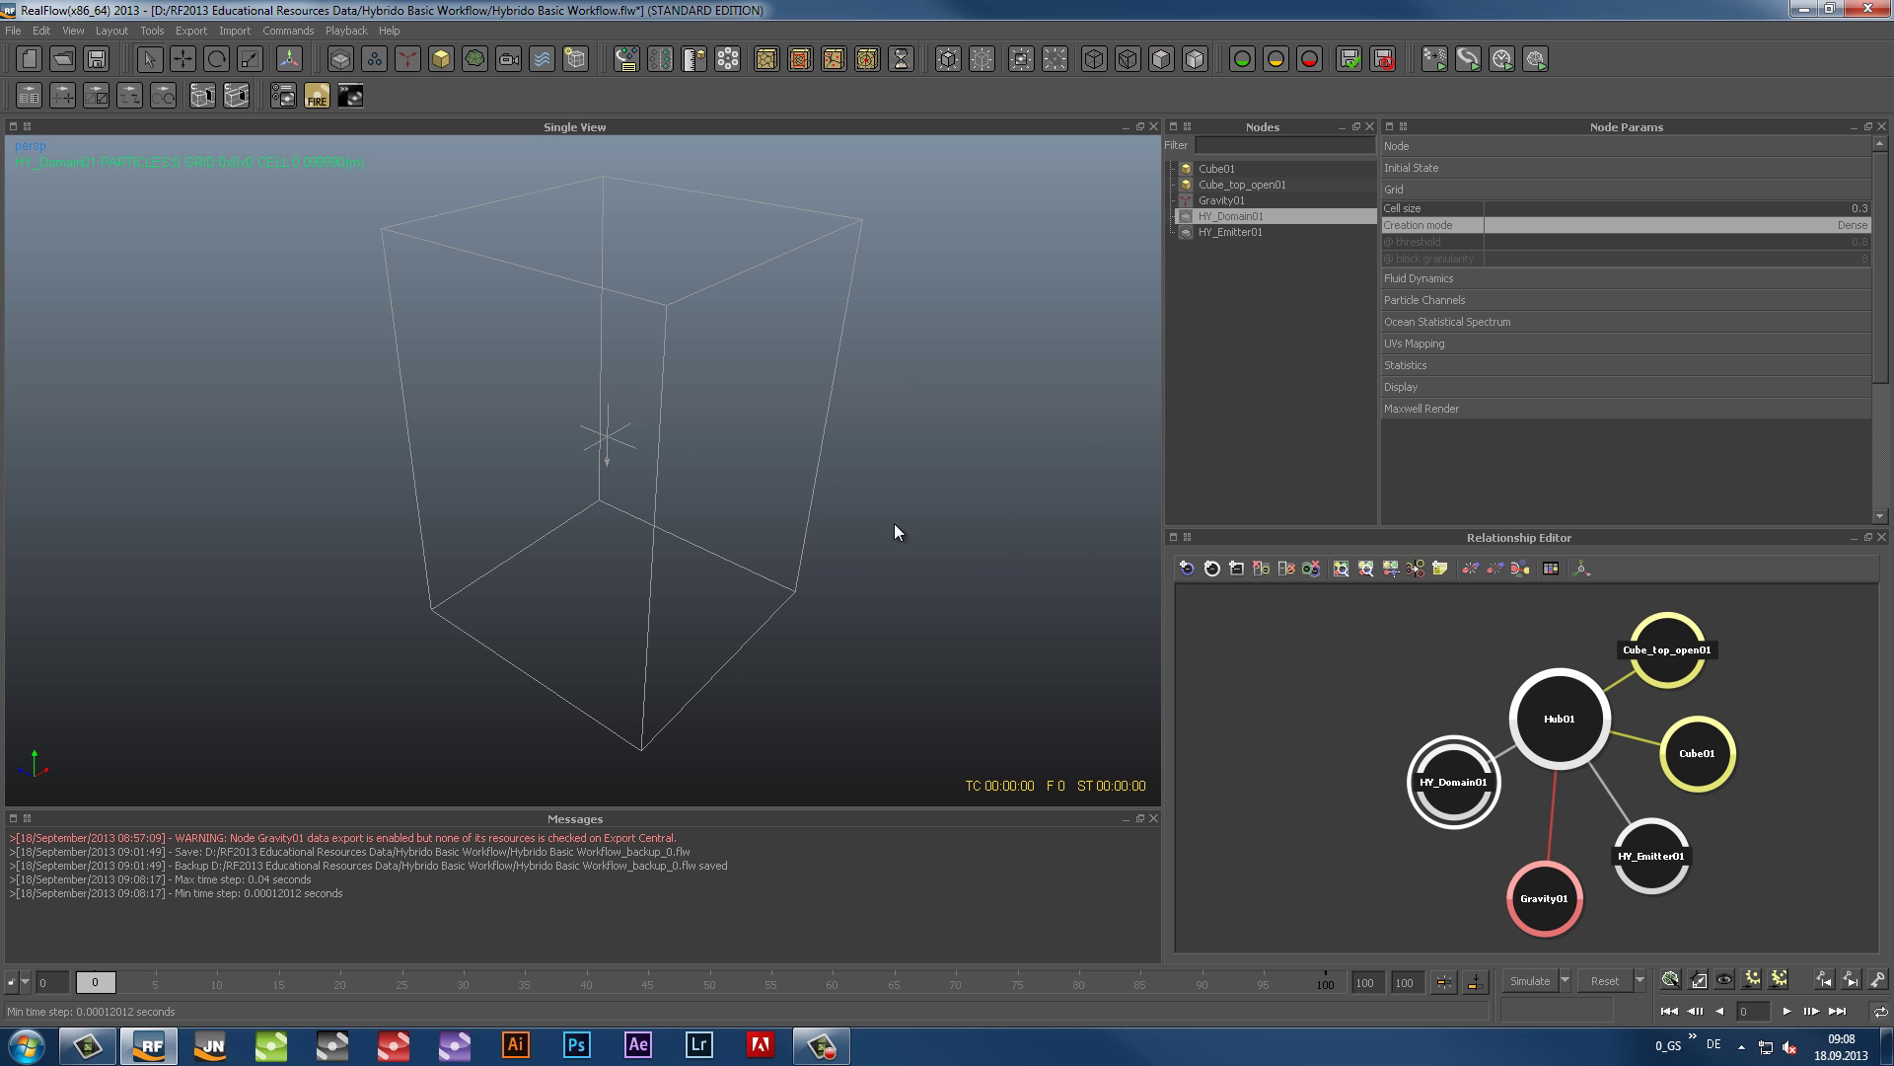
{"action": "left_click", "coordinate": [1517, 979]}
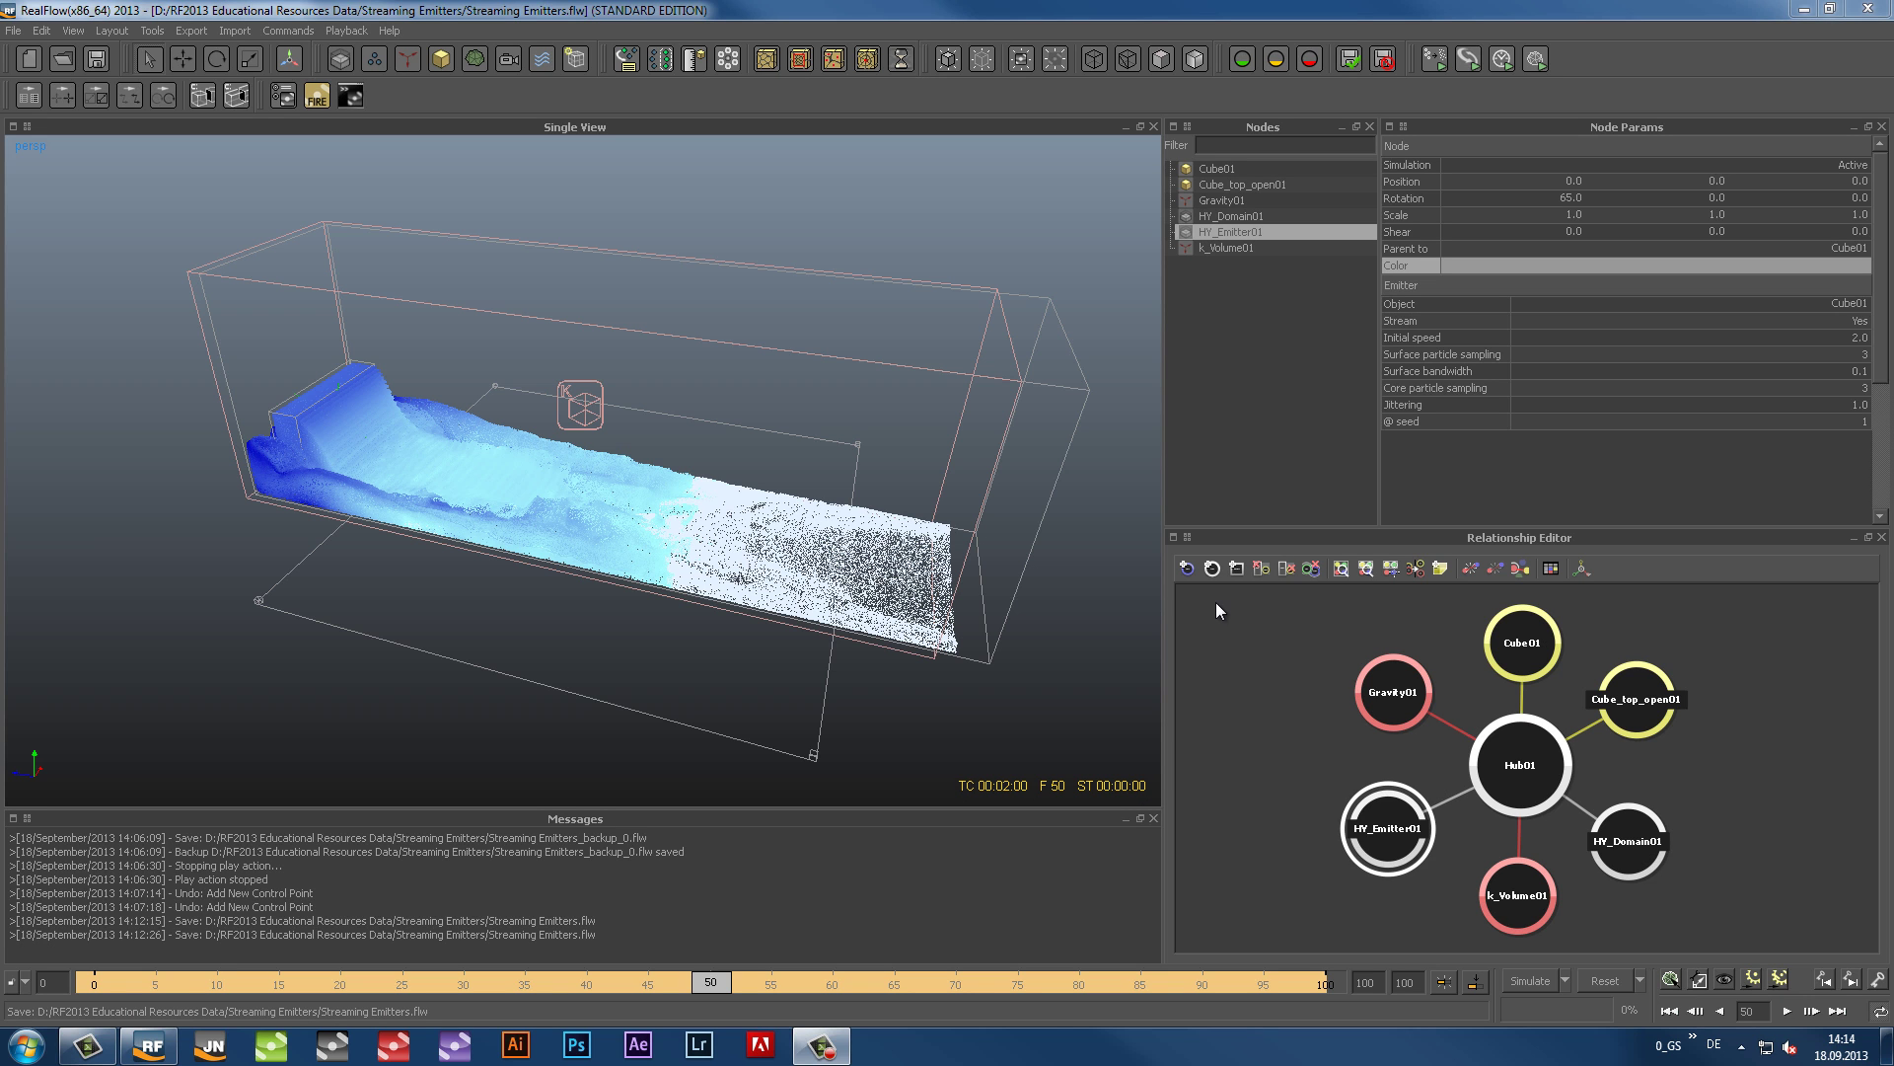
Step: Open the Movie Player from Layout and load the sequence starting at frame_00001.png
{"action": "left_click", "coordinate": [112, 29]}
{"action": "left_click", "coordinate": [139, 379]}
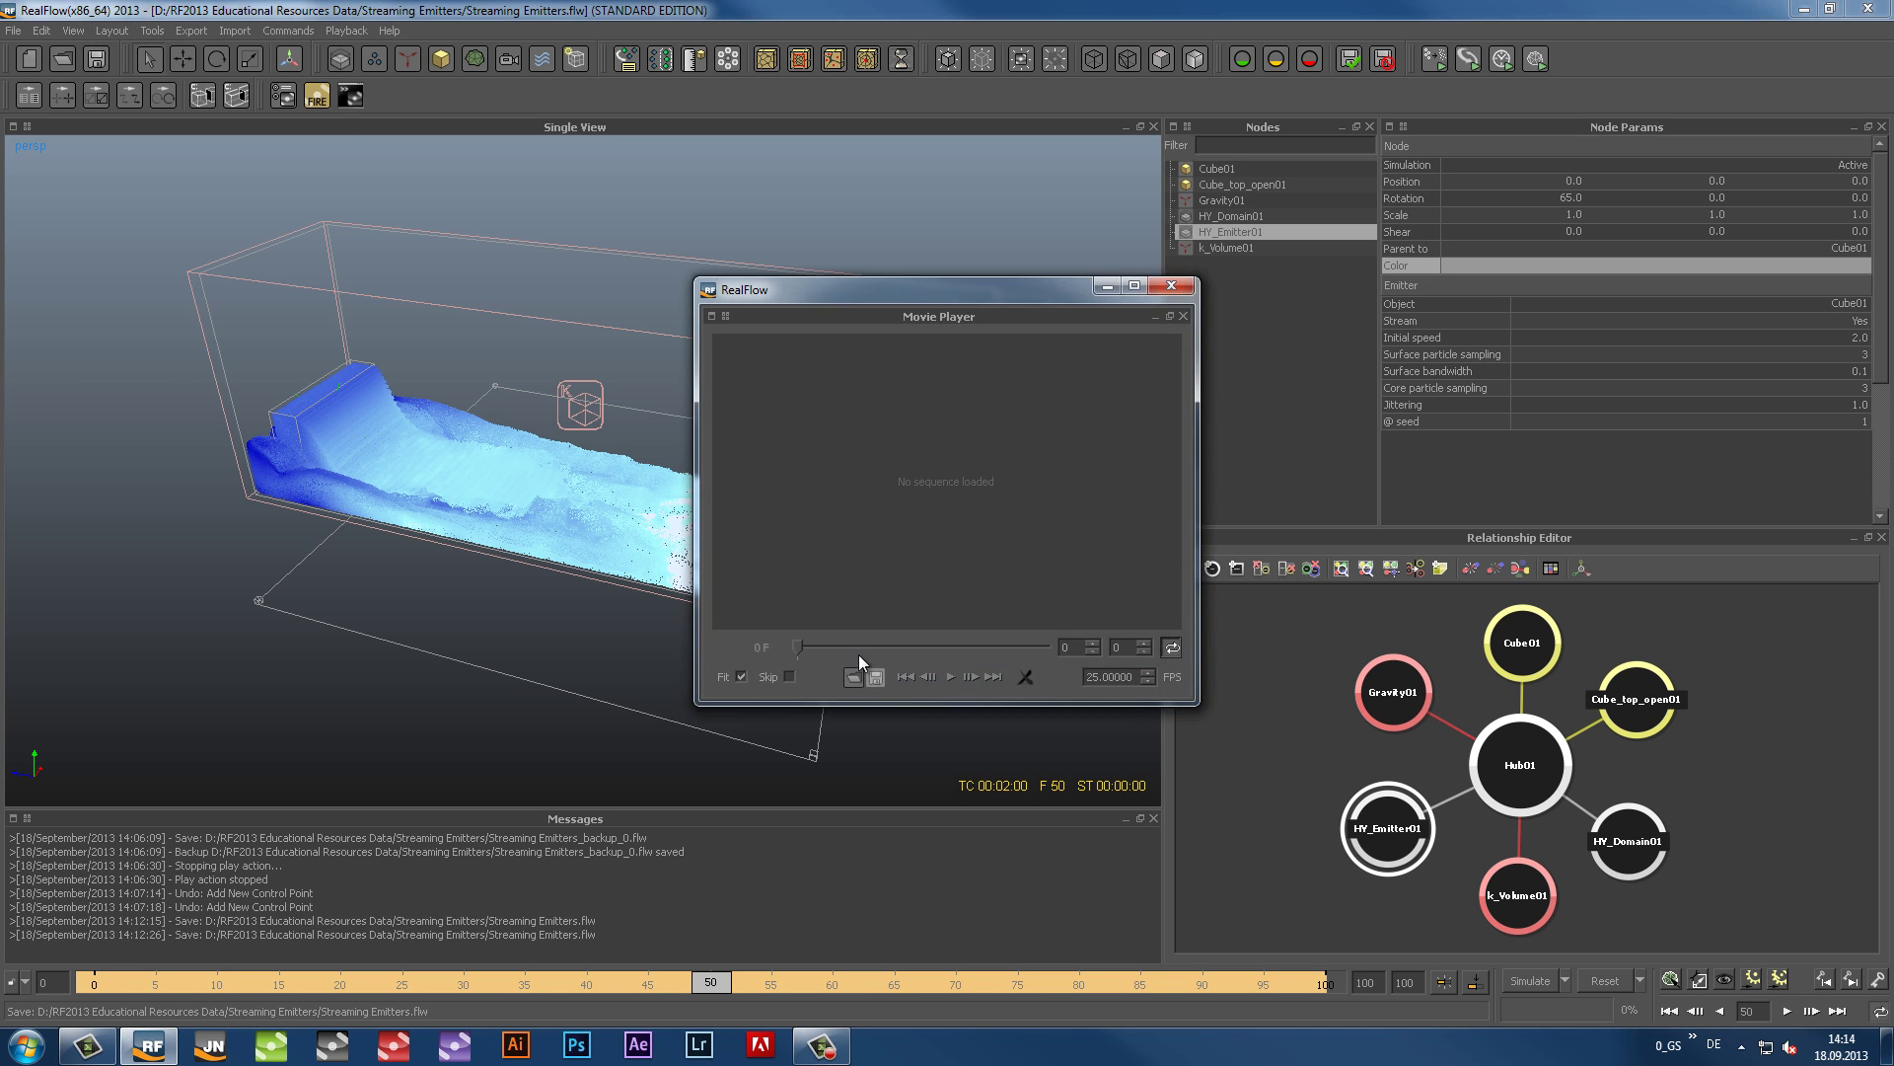
{"action": "left_click", "coordinate": [855, 675]}
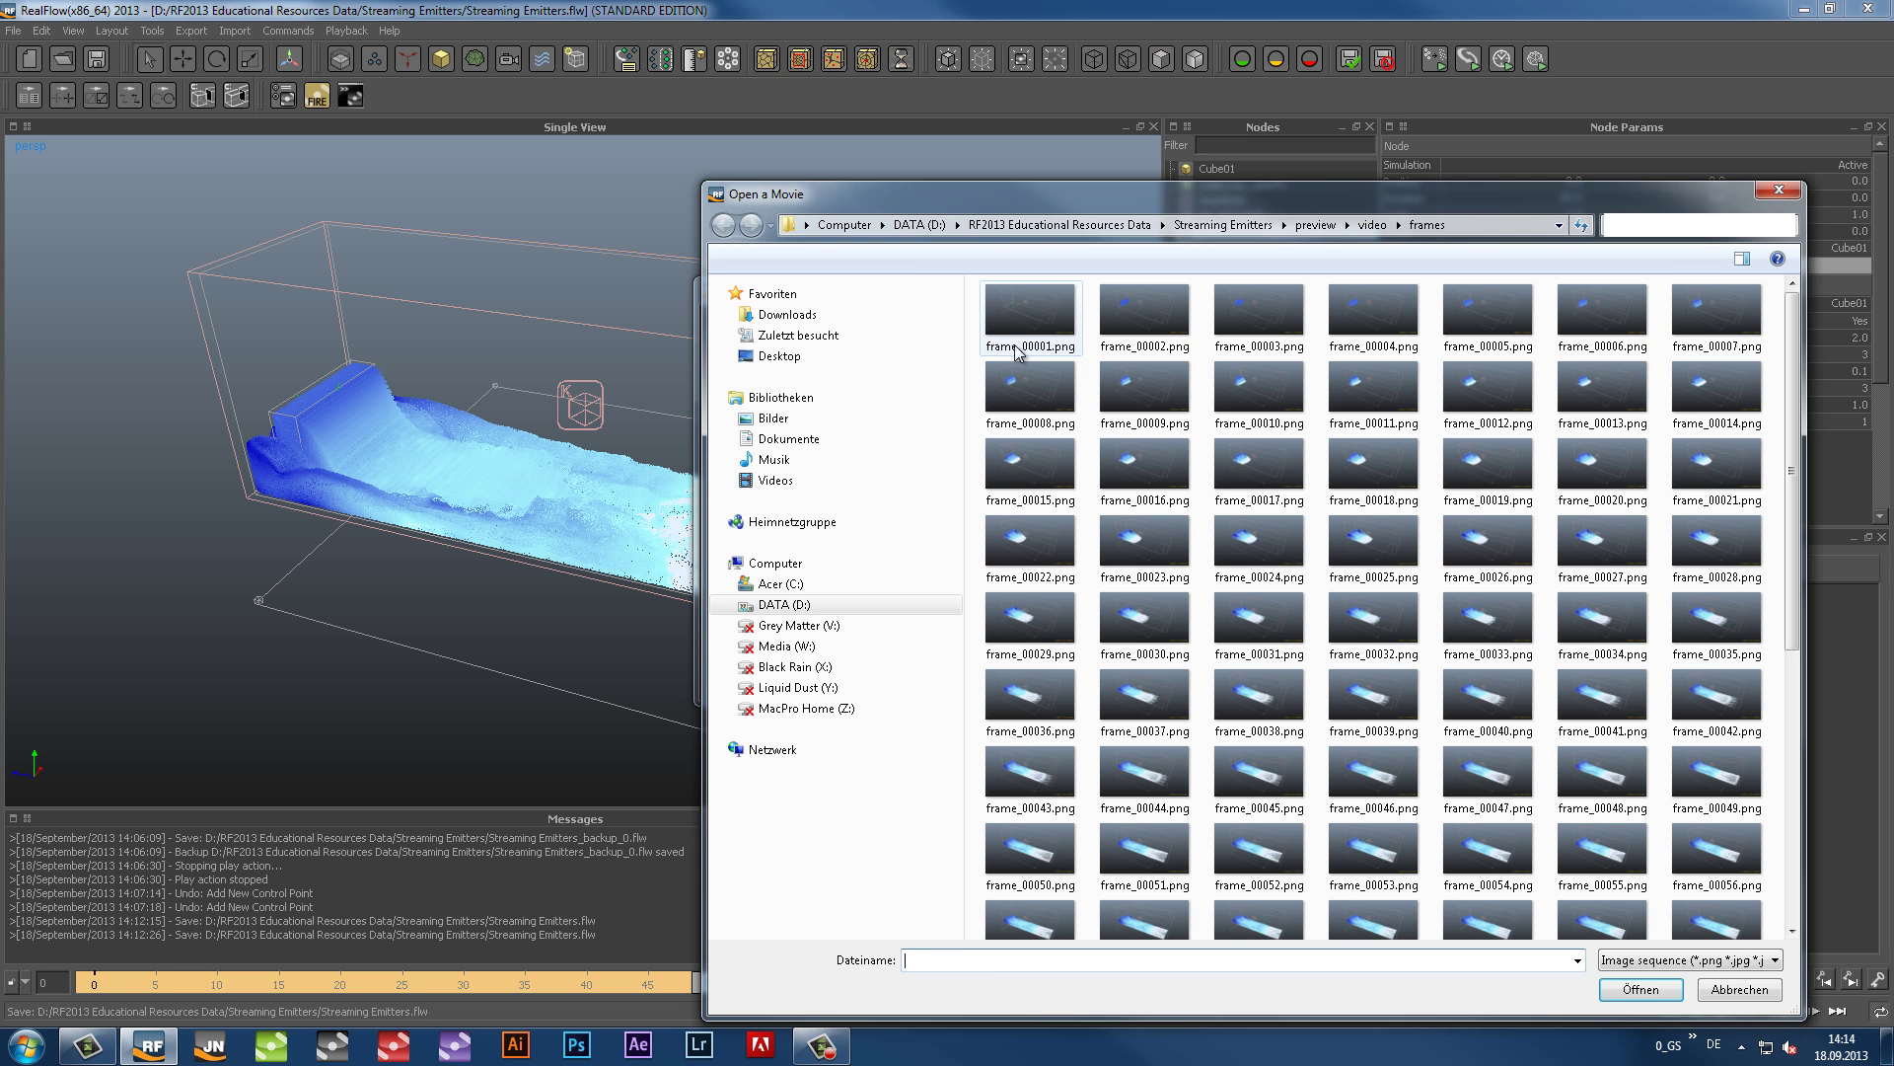
{"action": "left_click", "coordinate": [1026, 345]}
{"action": "double_click", "coordinate": [1026, 345]}
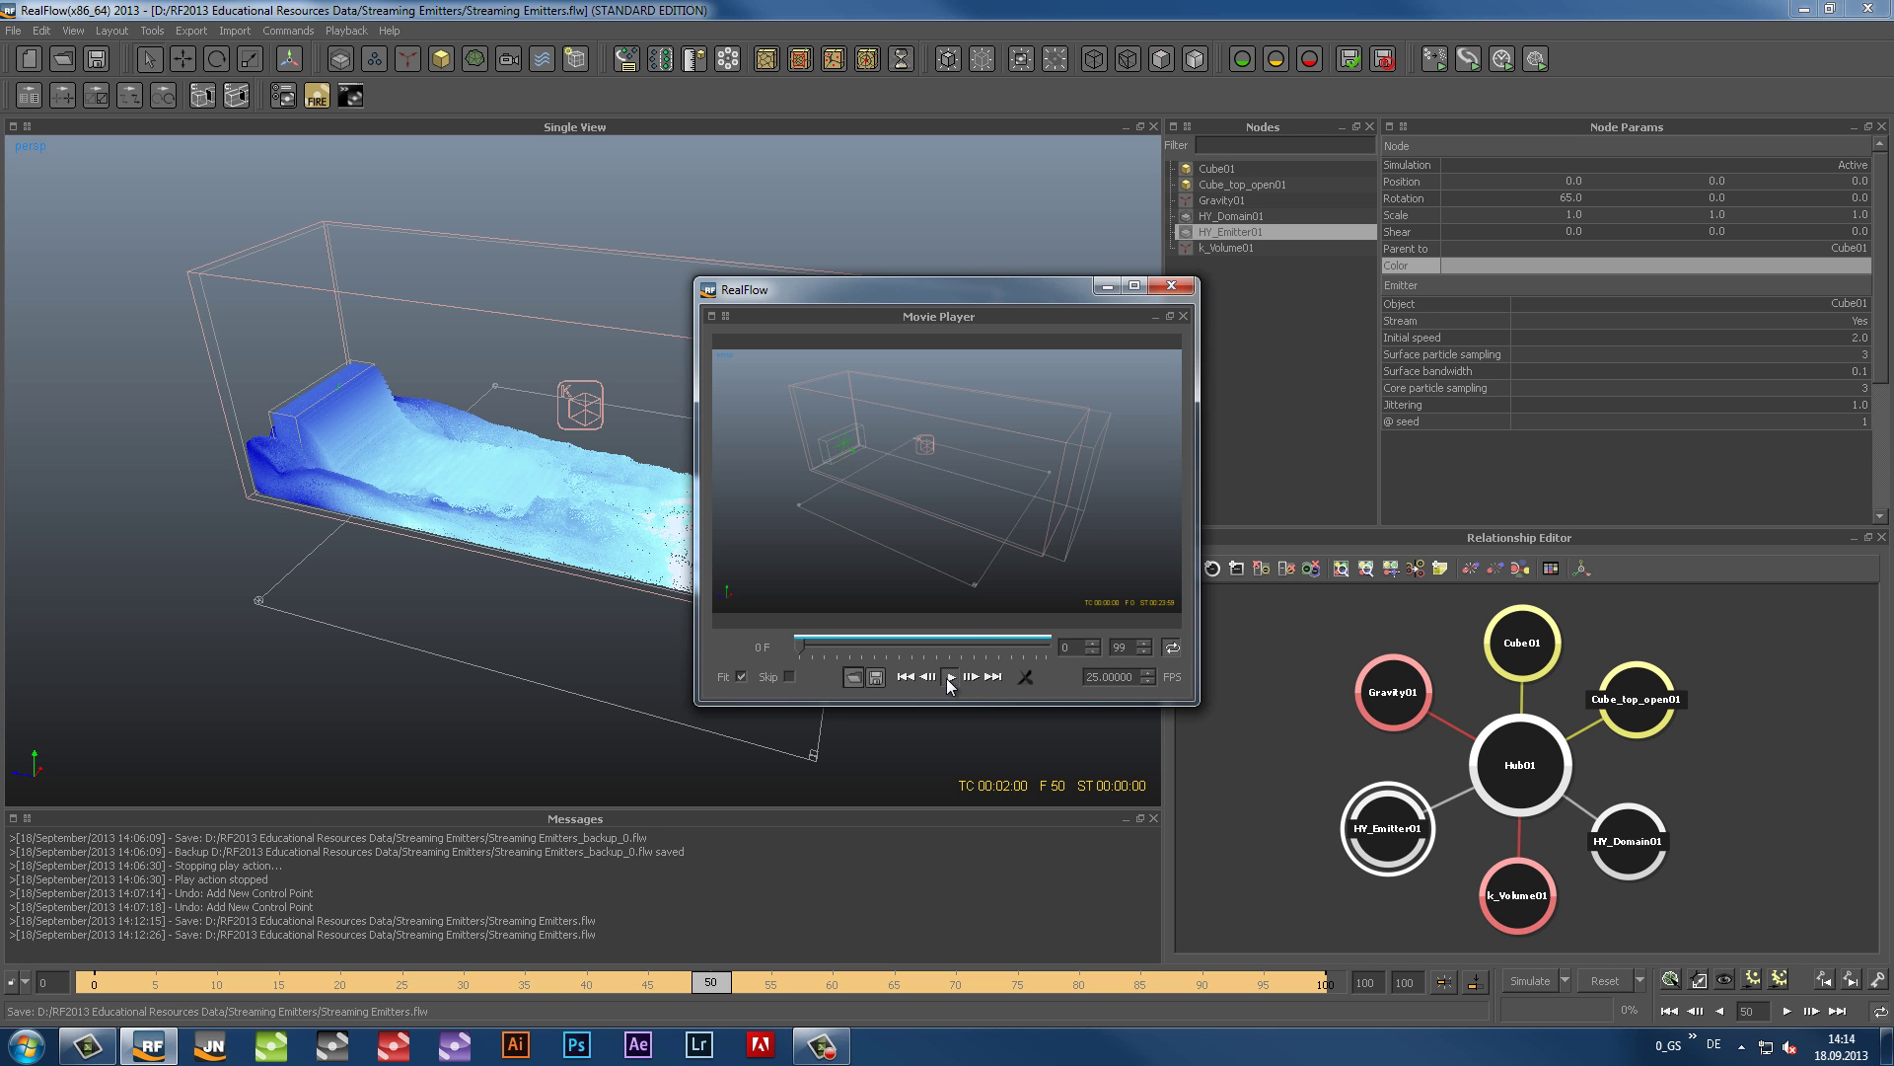
Step: Close the Movie Player and reset the simulation back to frame 0
{"action": "left_click", "coordinate": [1171, 285]}
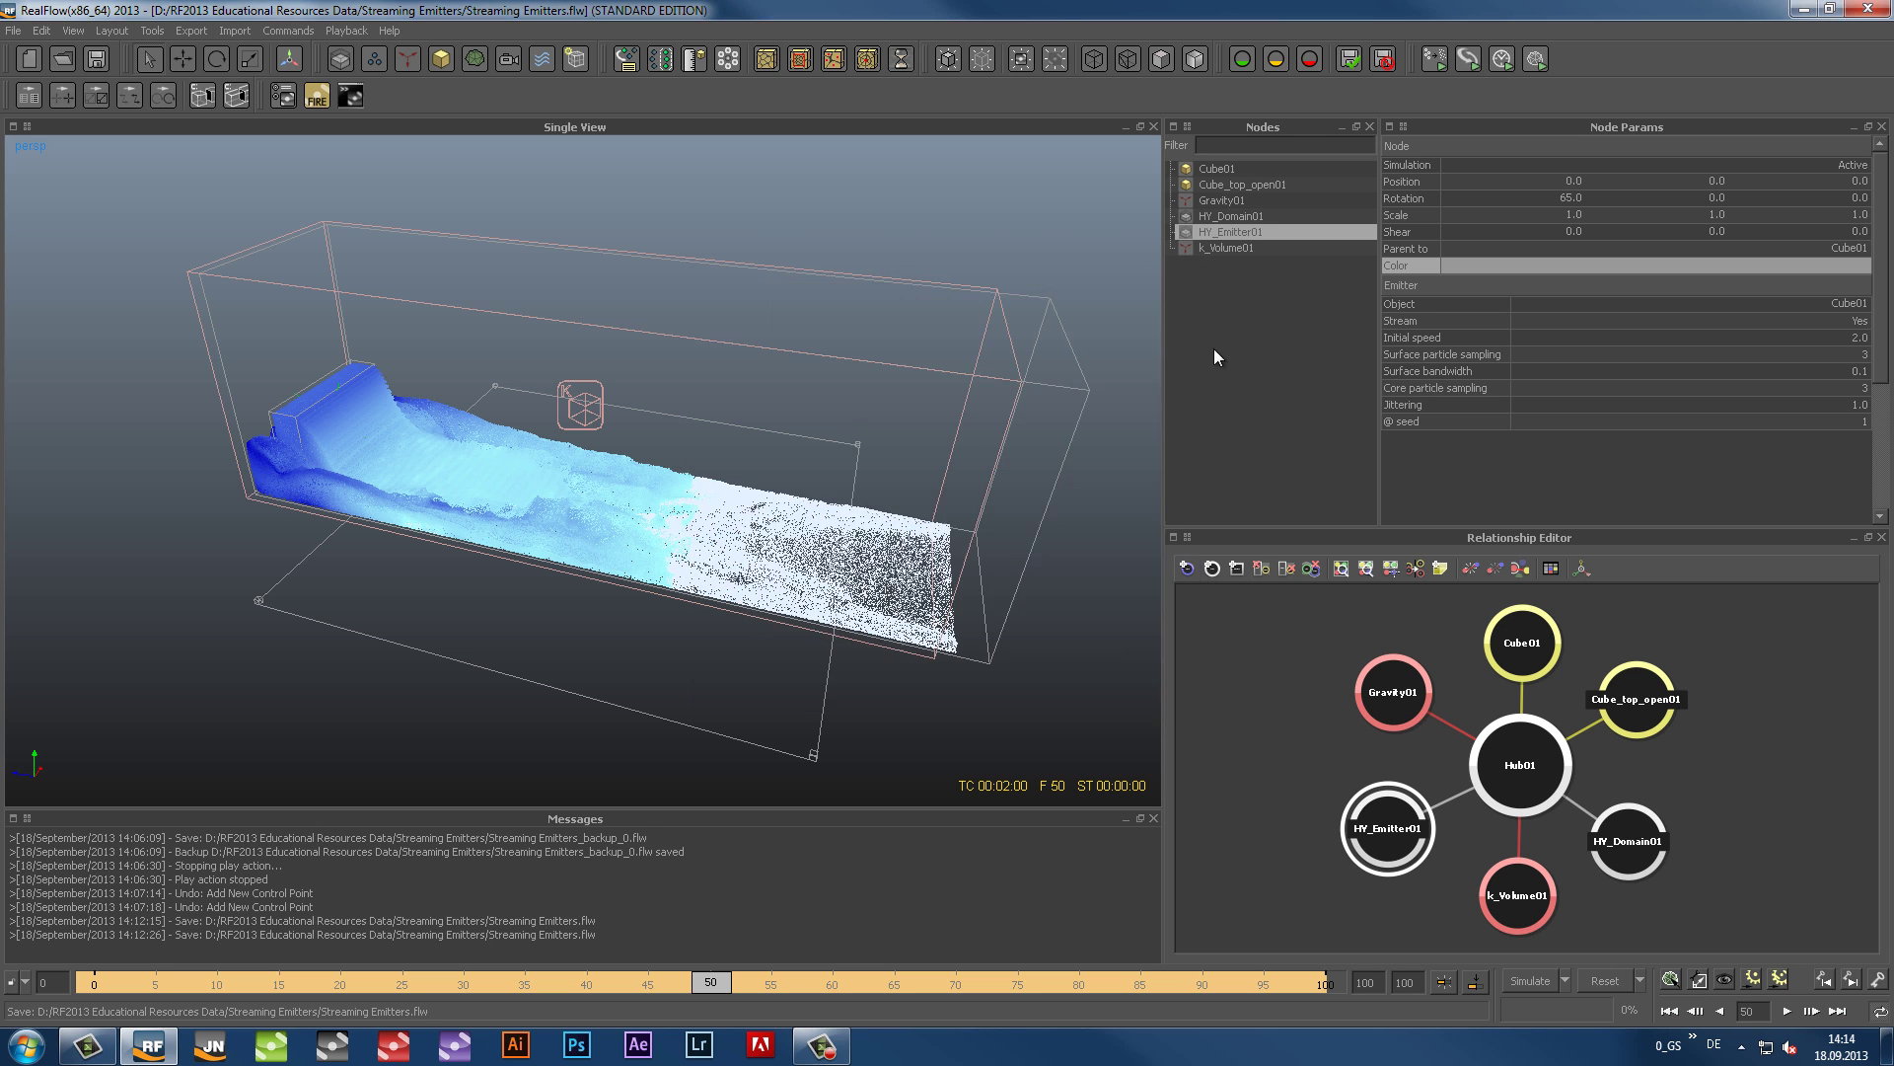
{"action": "left_click", "coordinate": [1601, 977]}
{"action": "key", "text": "Return"}
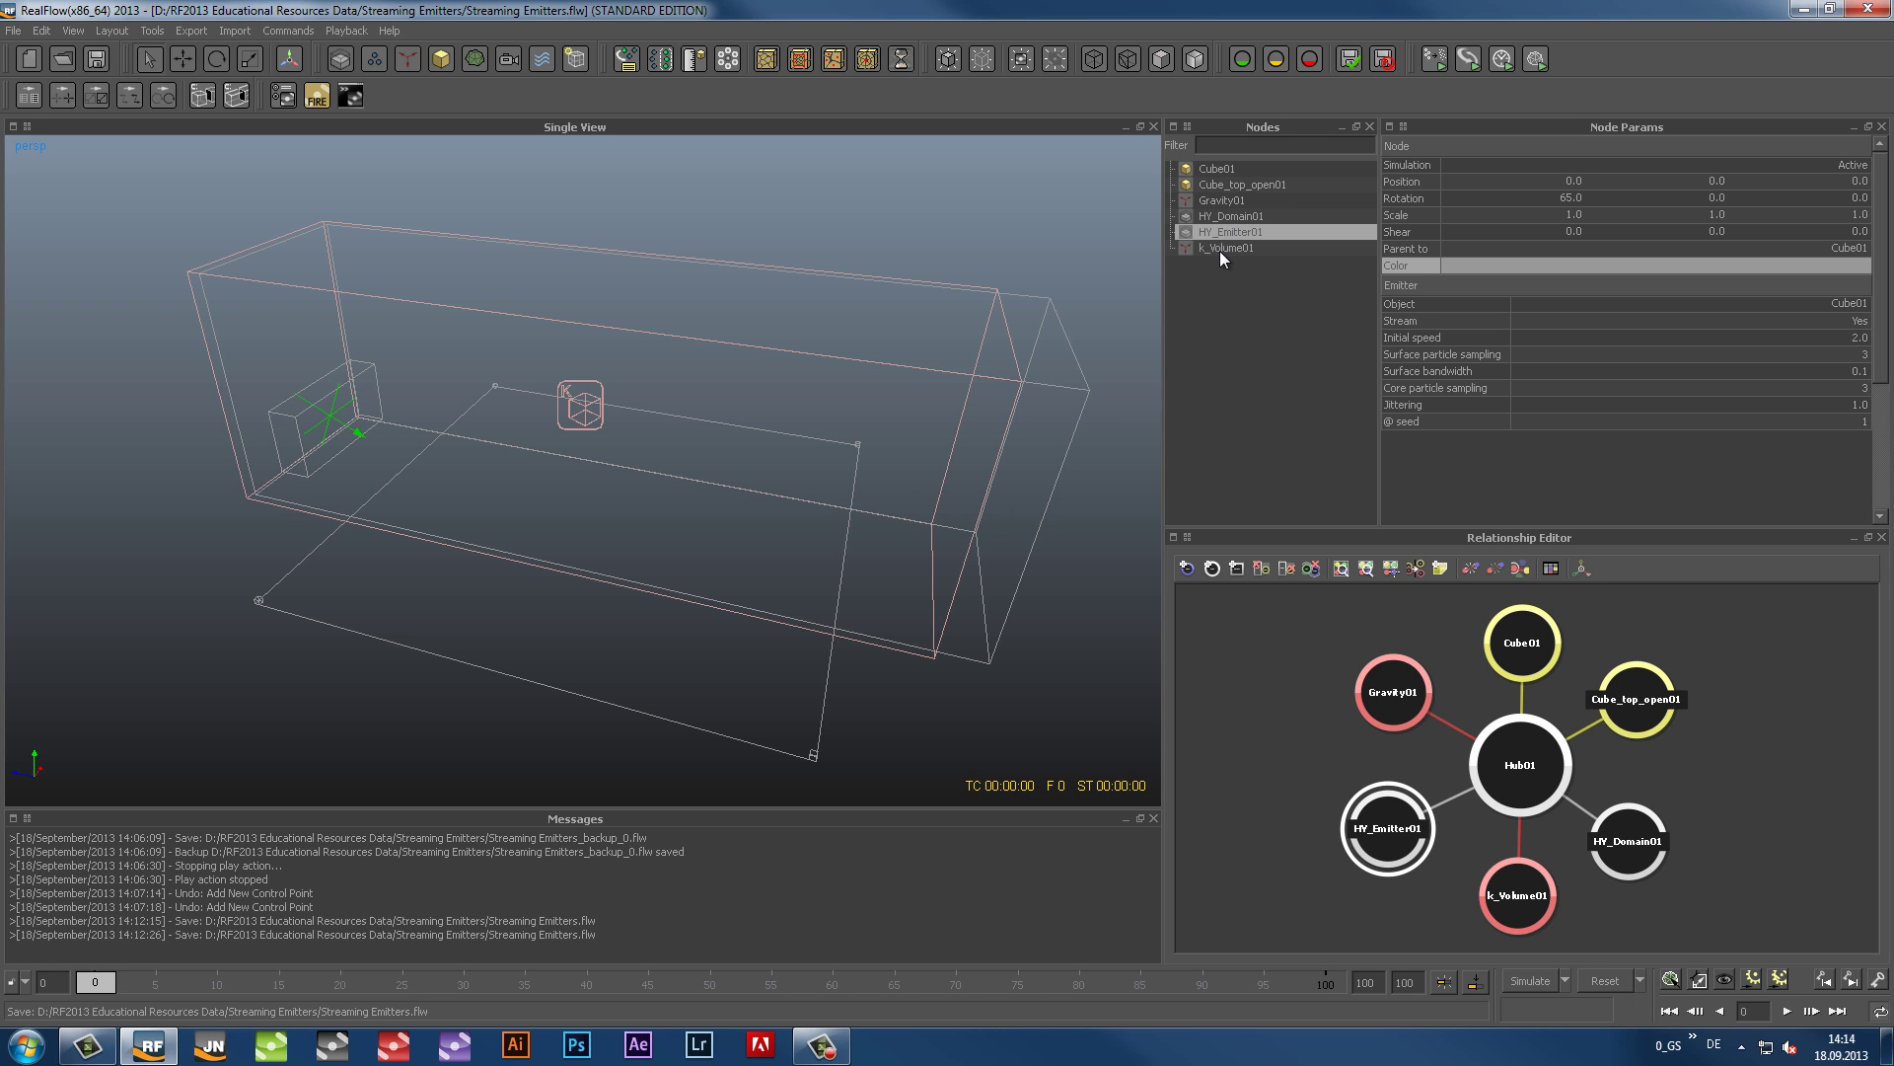
Step: Select HY_Emitter01 in the Nodes panel and zoom the viewport onto the emitter box
{"action": "left_click", "coordinate": [1223, 246]}
{"action": "left_click", "coordinate": [987, 59]}
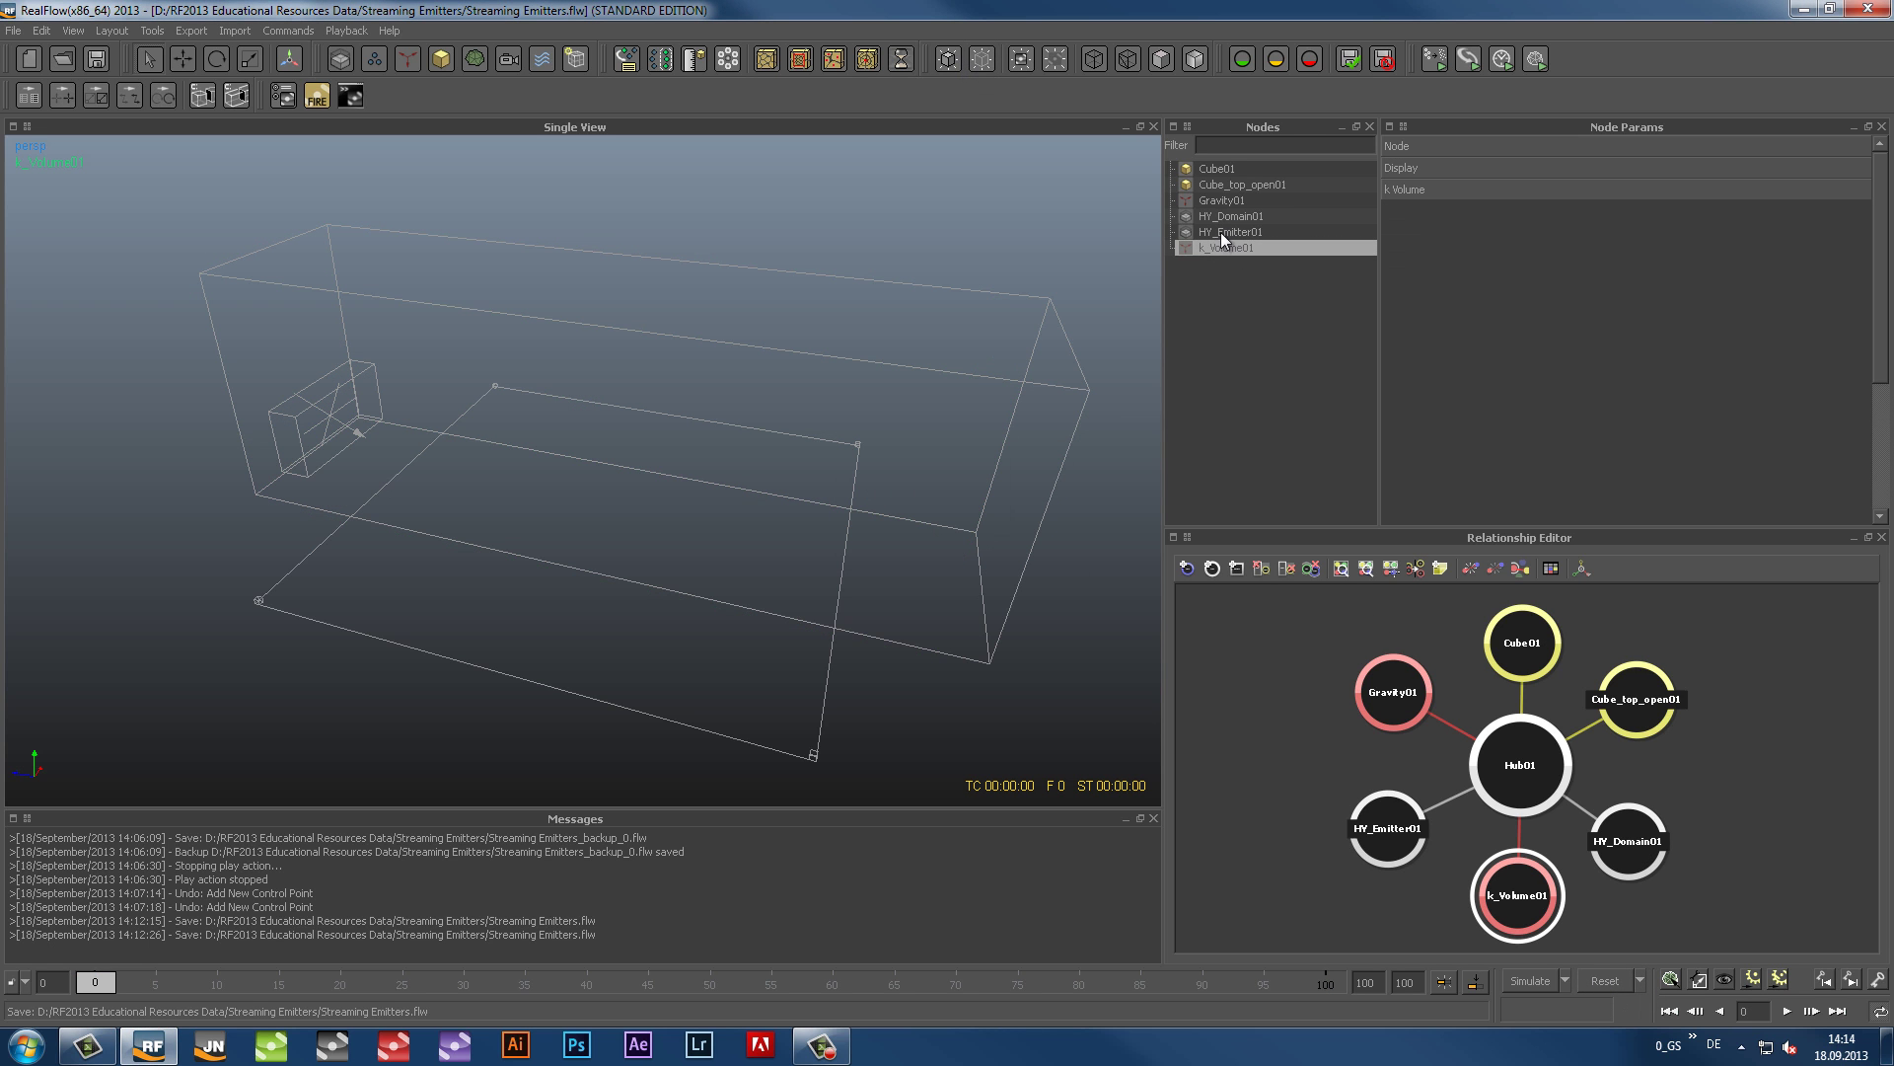
{"action": "left_click", "coordinate": [1220, 231]}
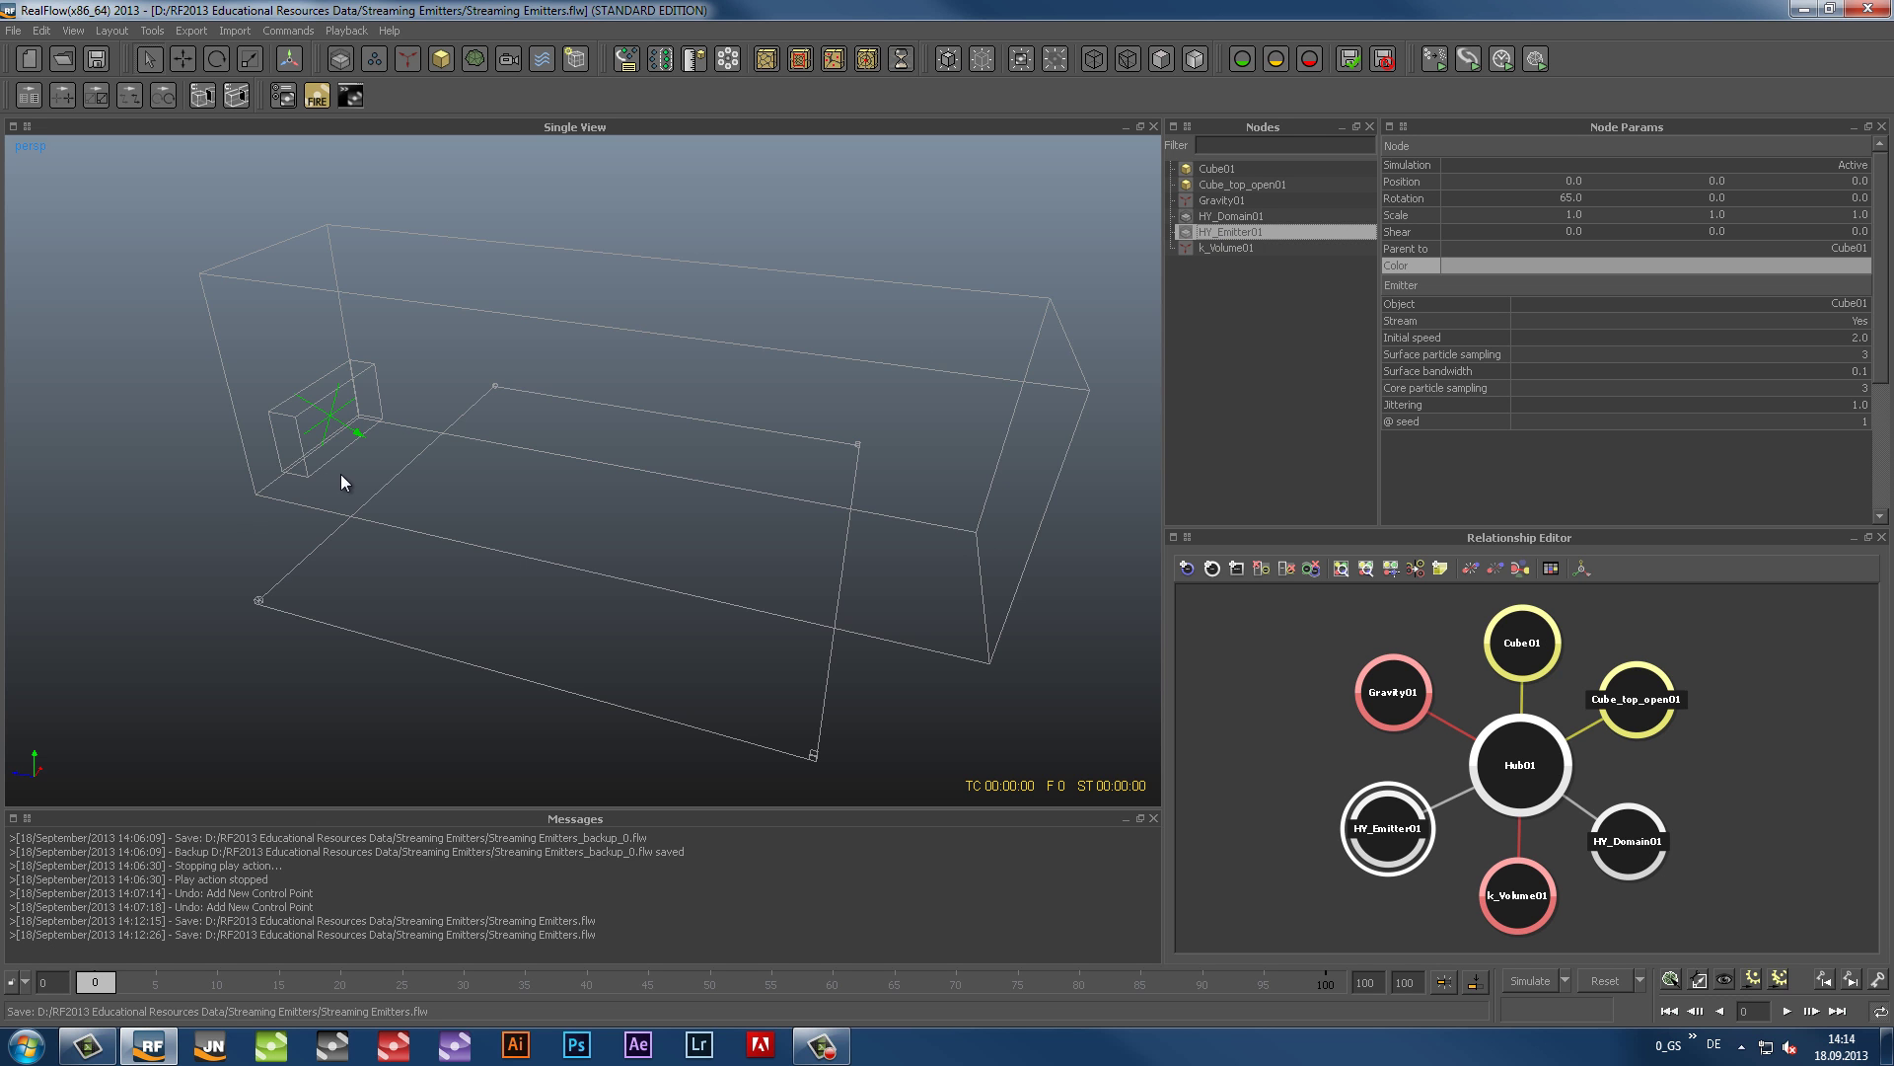
{"action": "scroll", "coordinate": [292, 542], "scroll_direction": "up", "scroll_amount": 5}
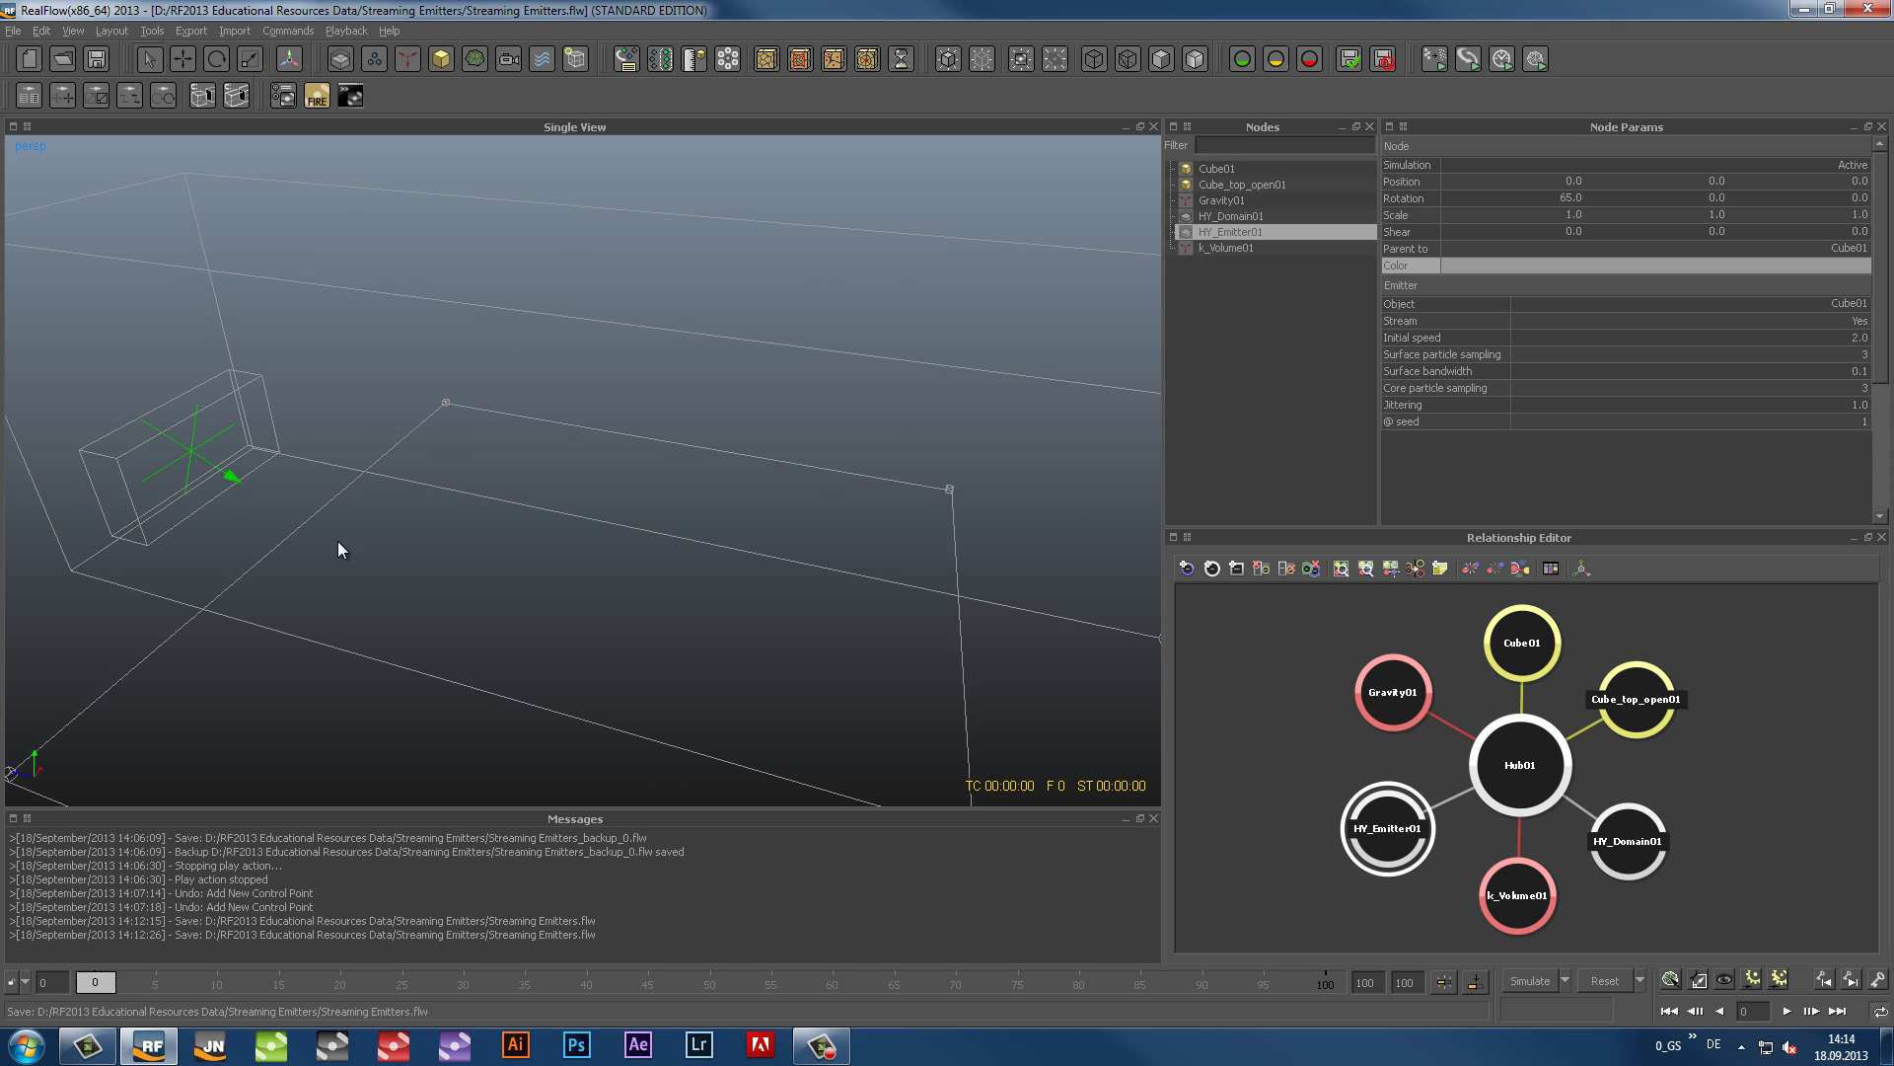
{"action": "middle_click_drag", "start_coordinate": [341, 541], "coordinate": [381, 523], "text": "alt"}
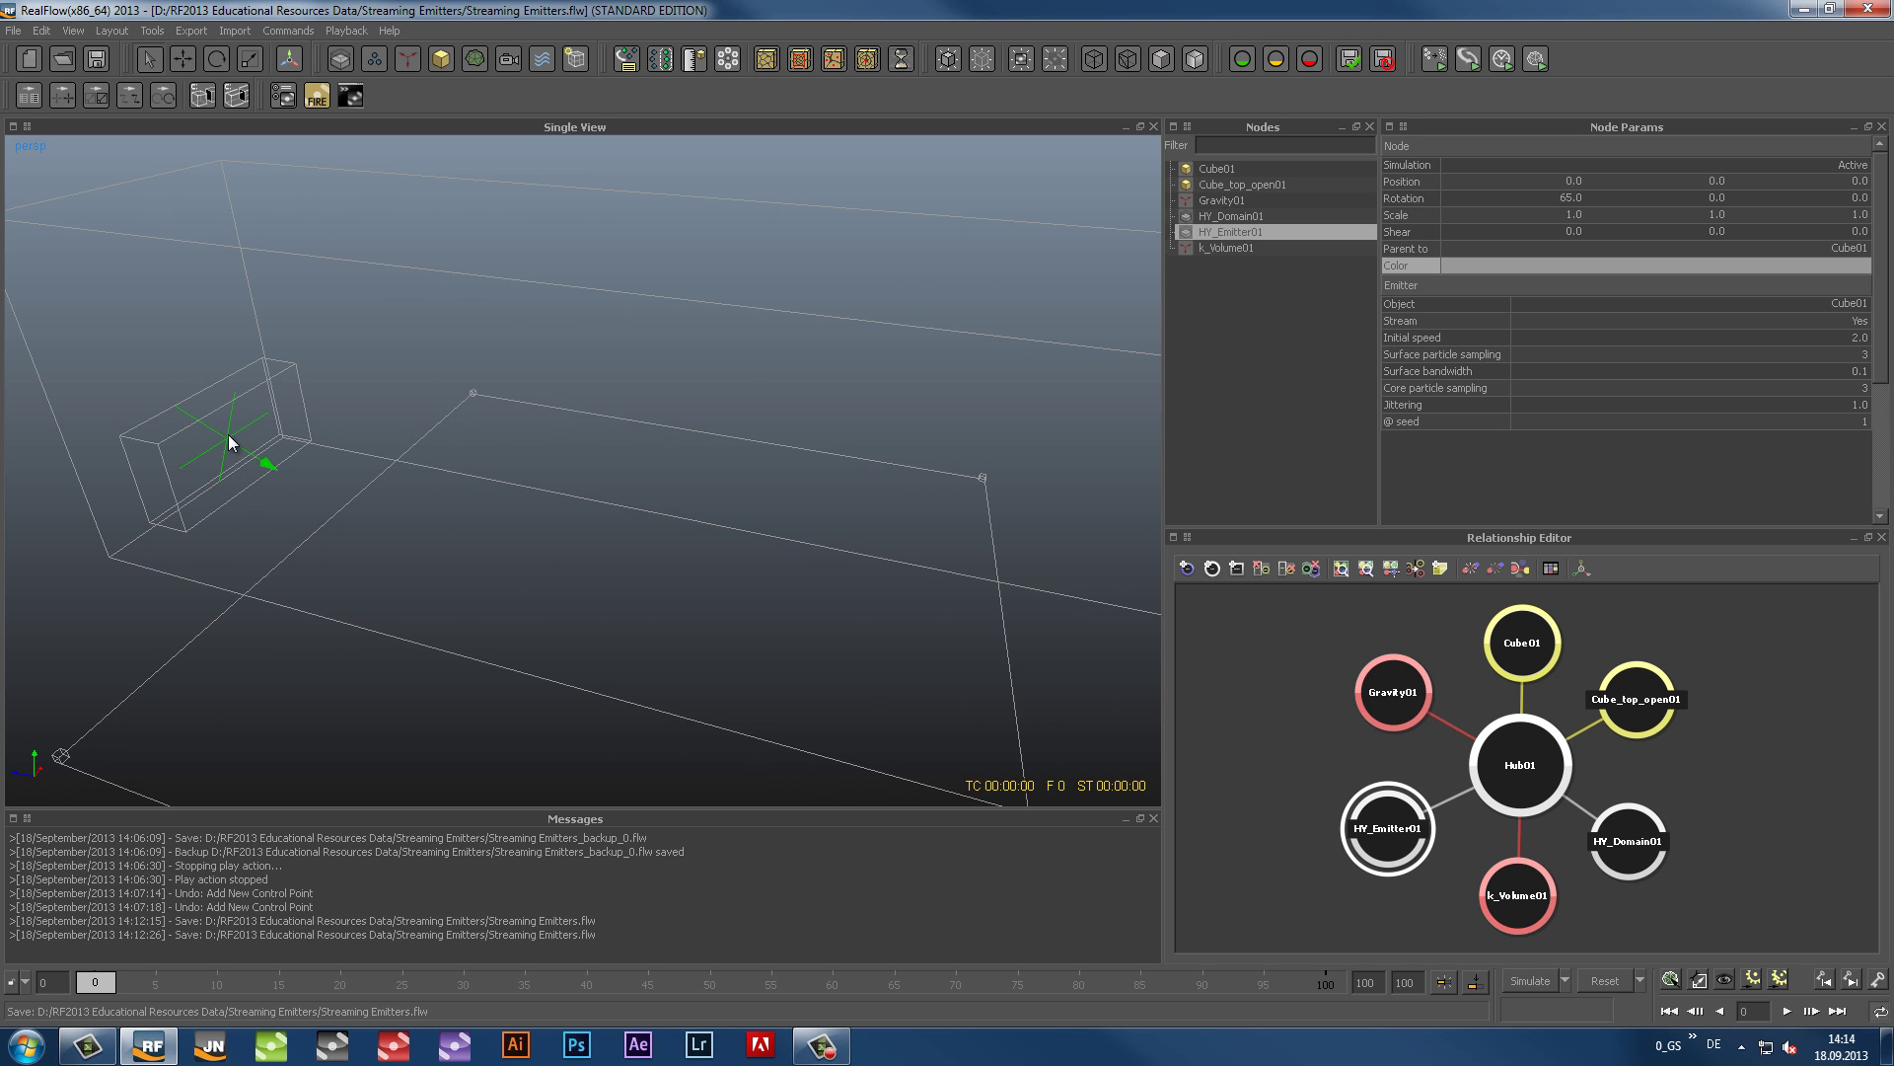
Step: Drive HY_Emitter01's rotation with the expression 90+sin(t)*20 and scrub the timeline to check it
{"action": "right_click", "coordinate": [1568, 196]}
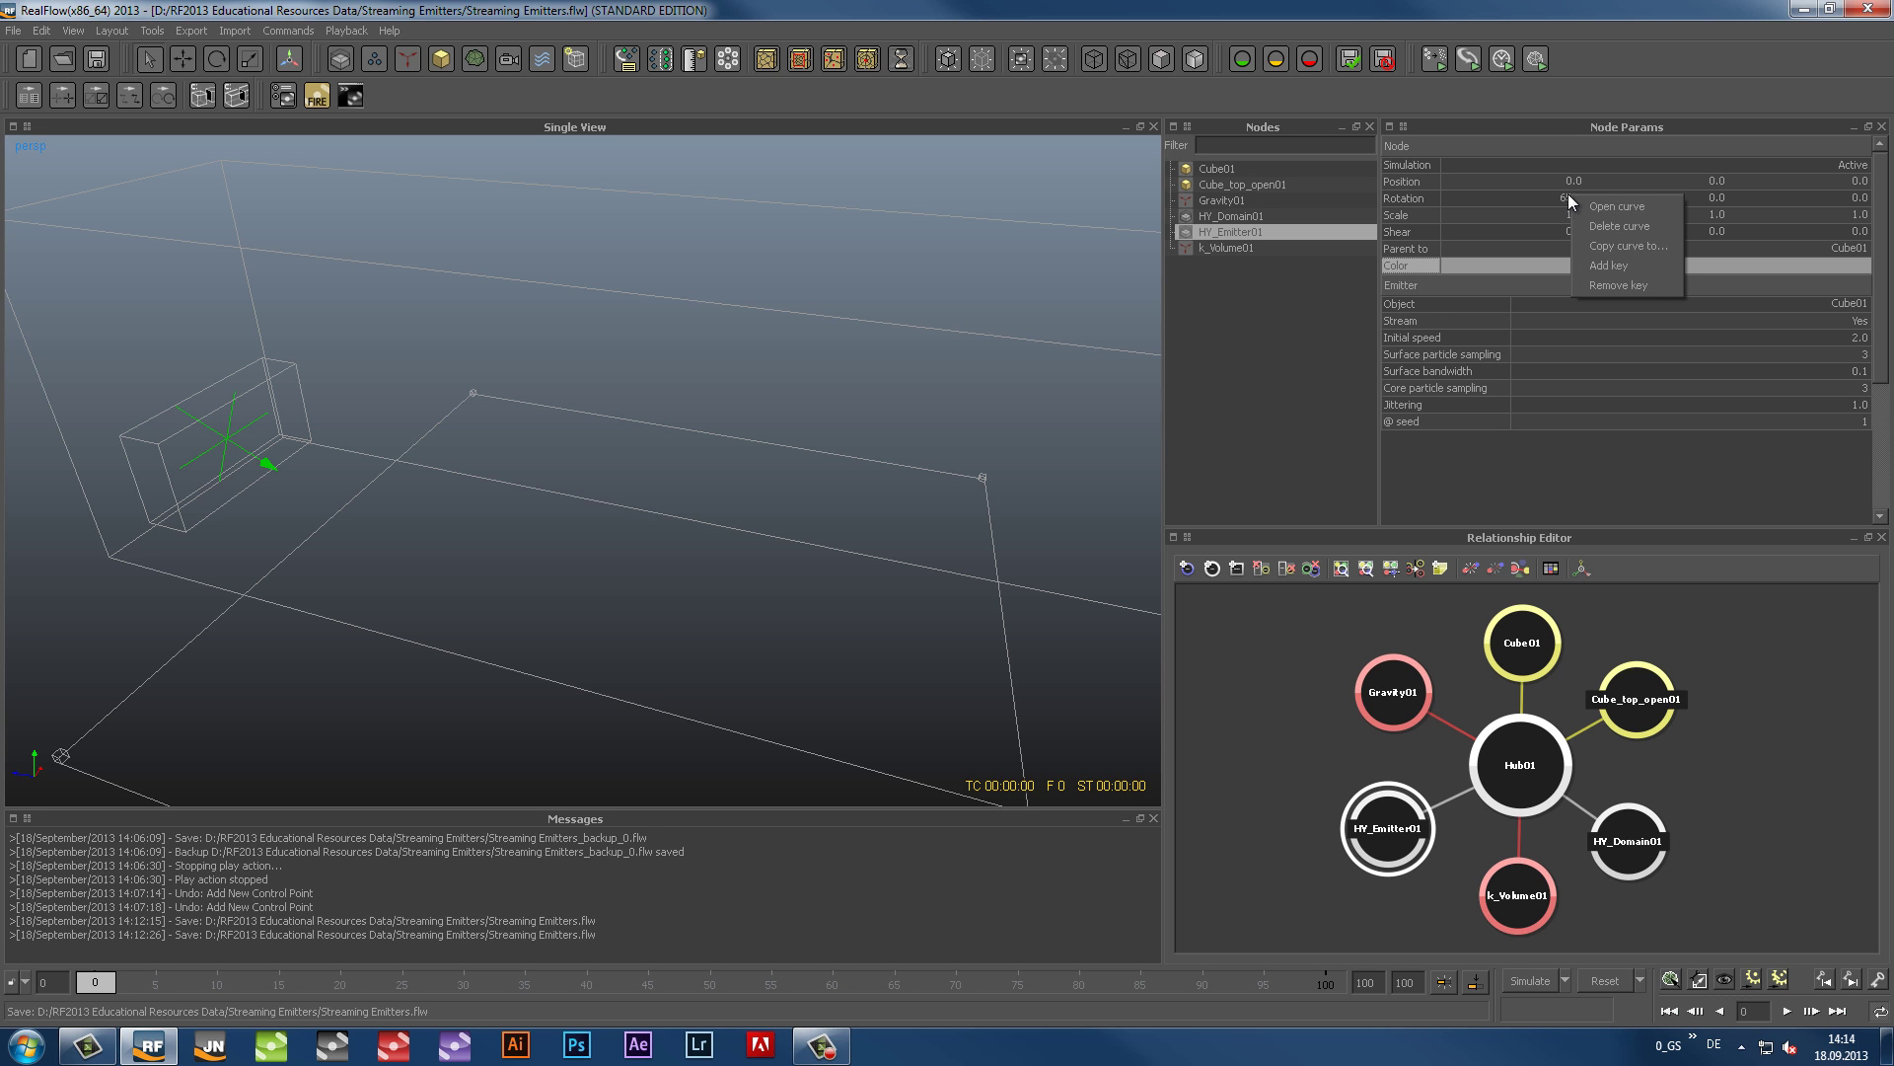
{"action": "left_click", "coordinate": [1660, 205]}
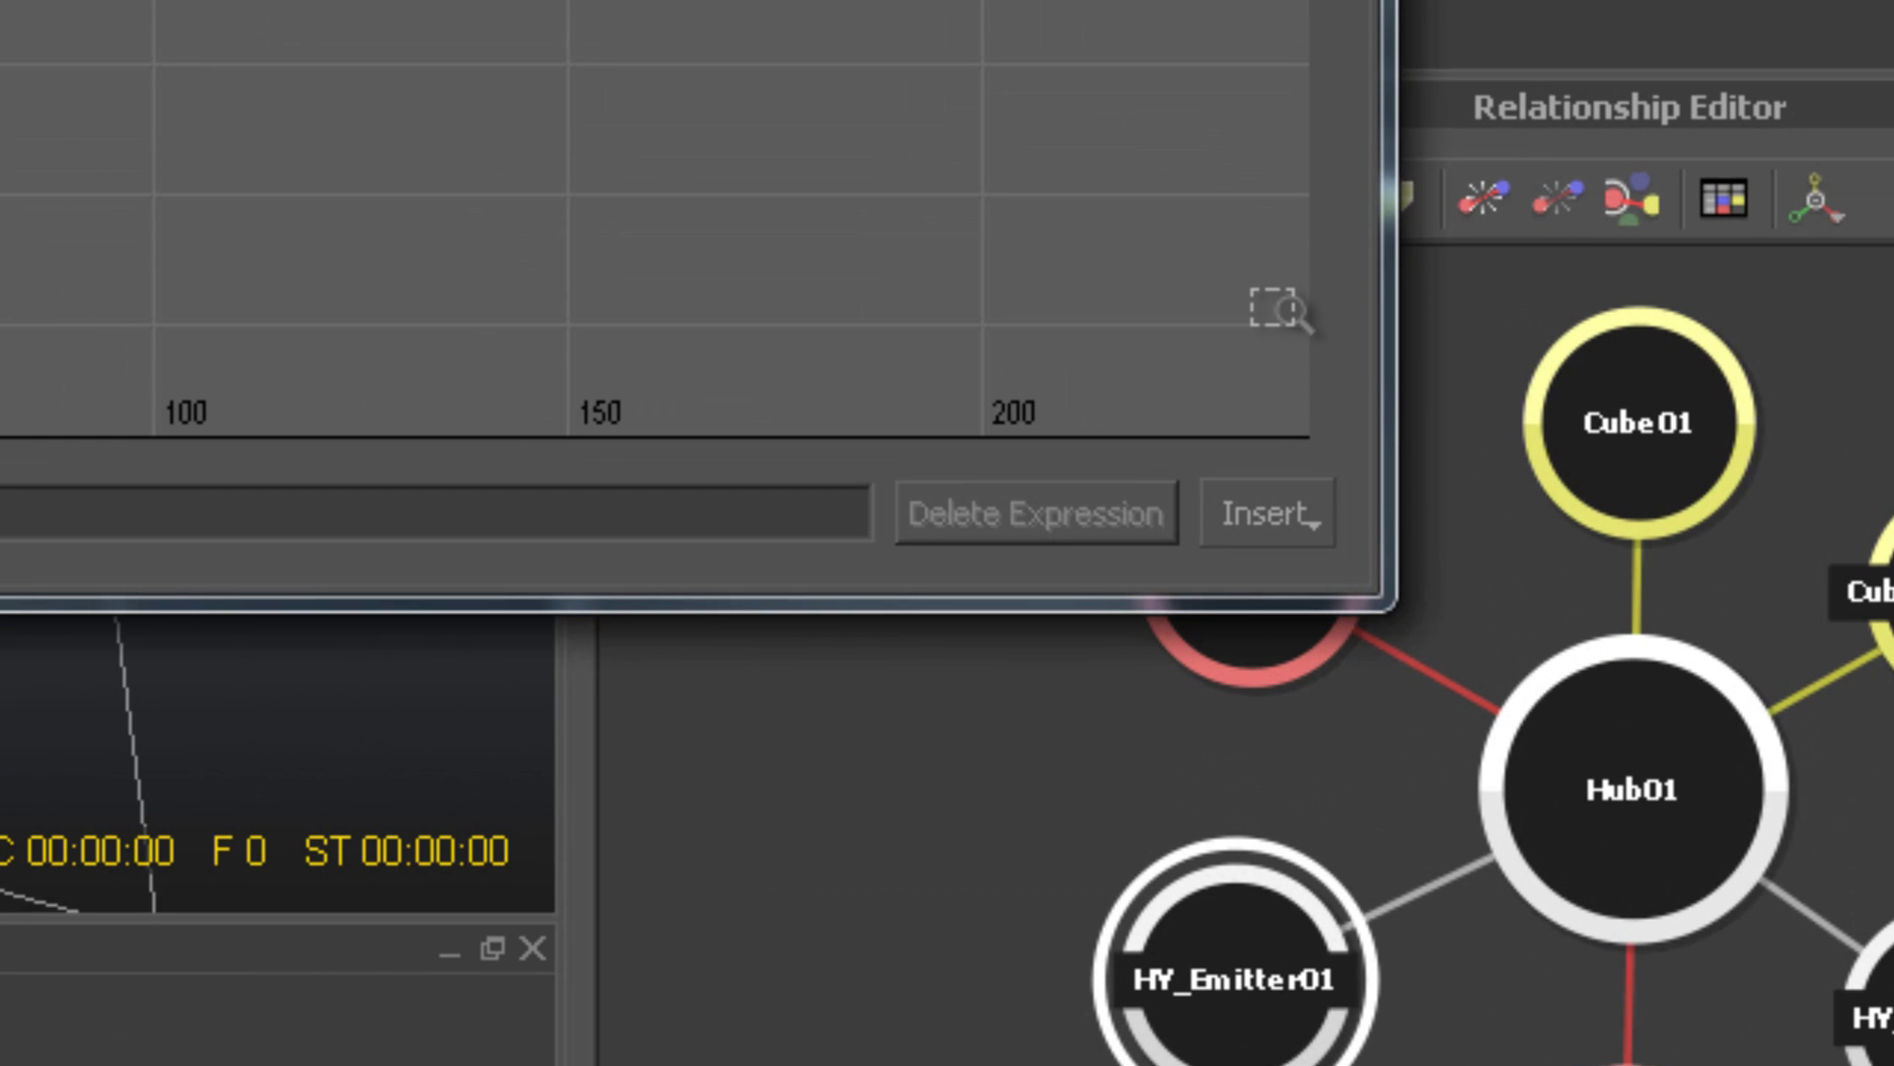
{"action": "type", "text": "90+sin(t)*"}
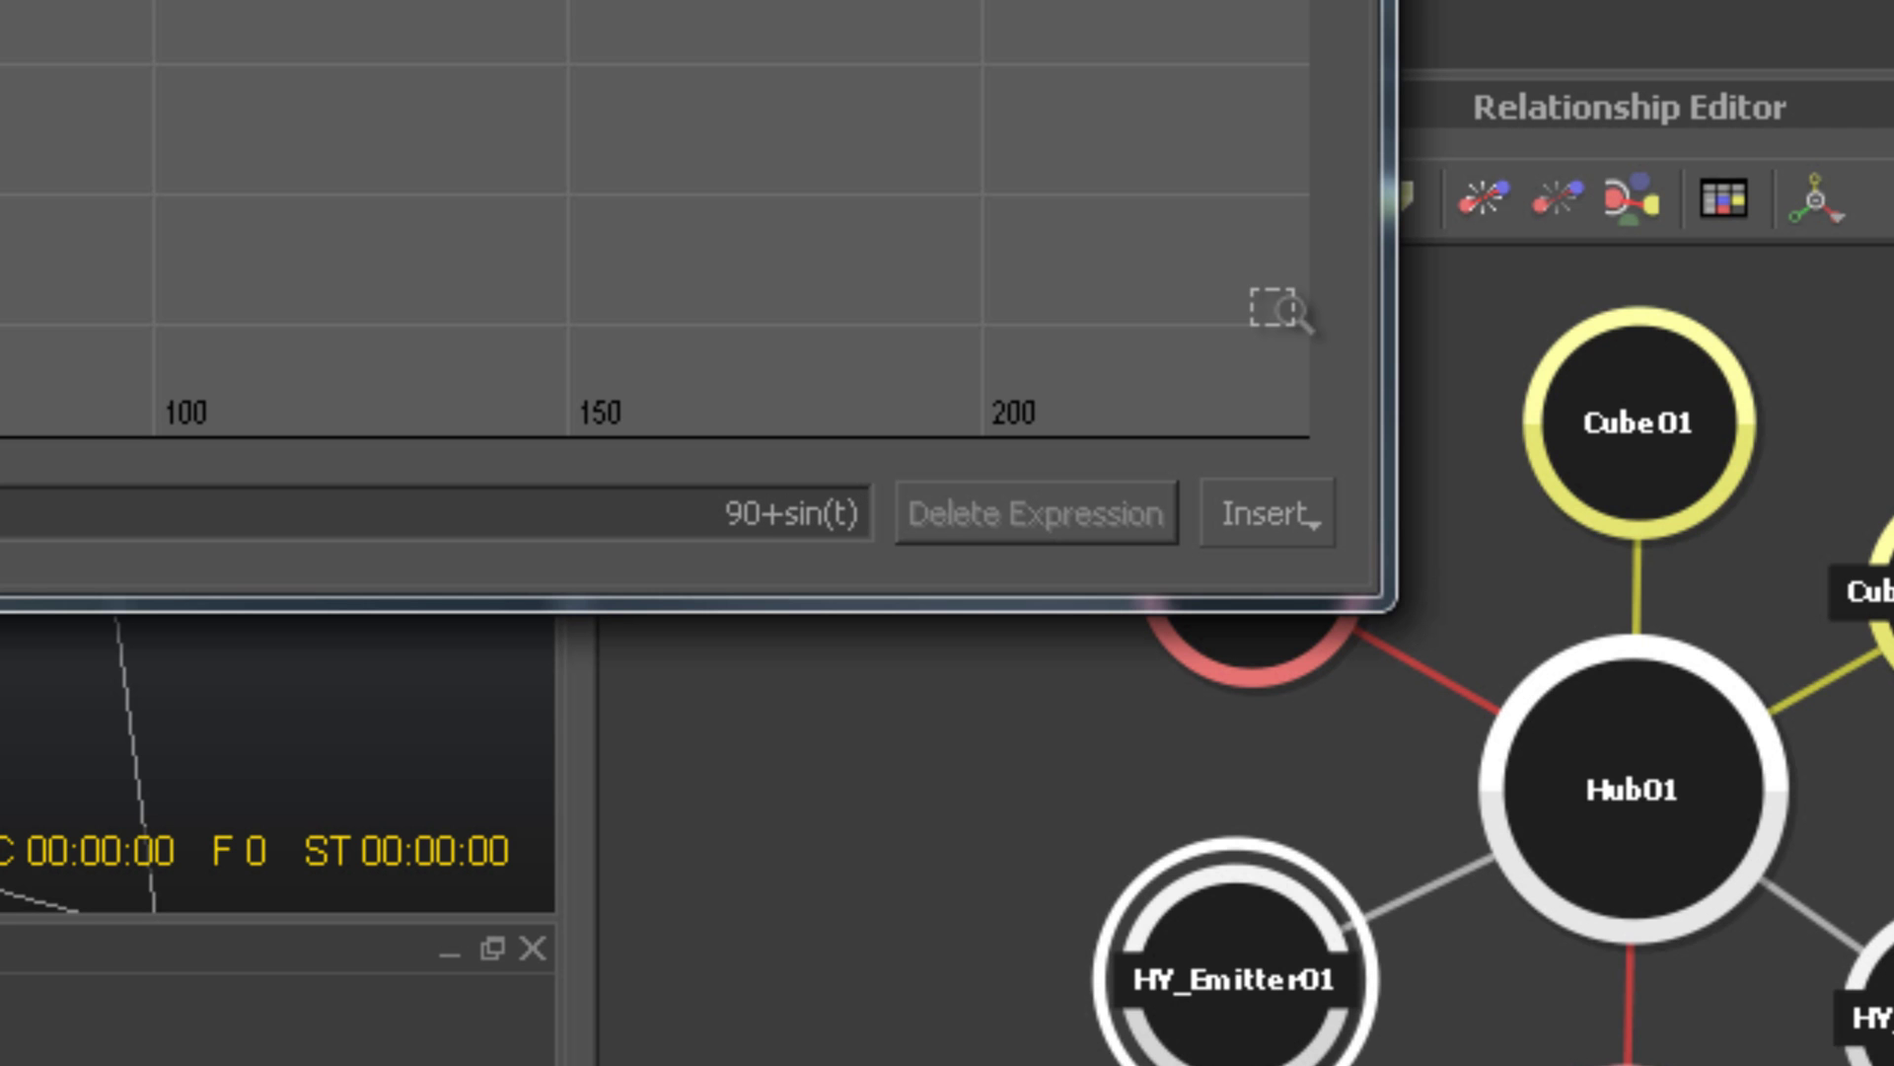
{"action": "type", "text": "20"}
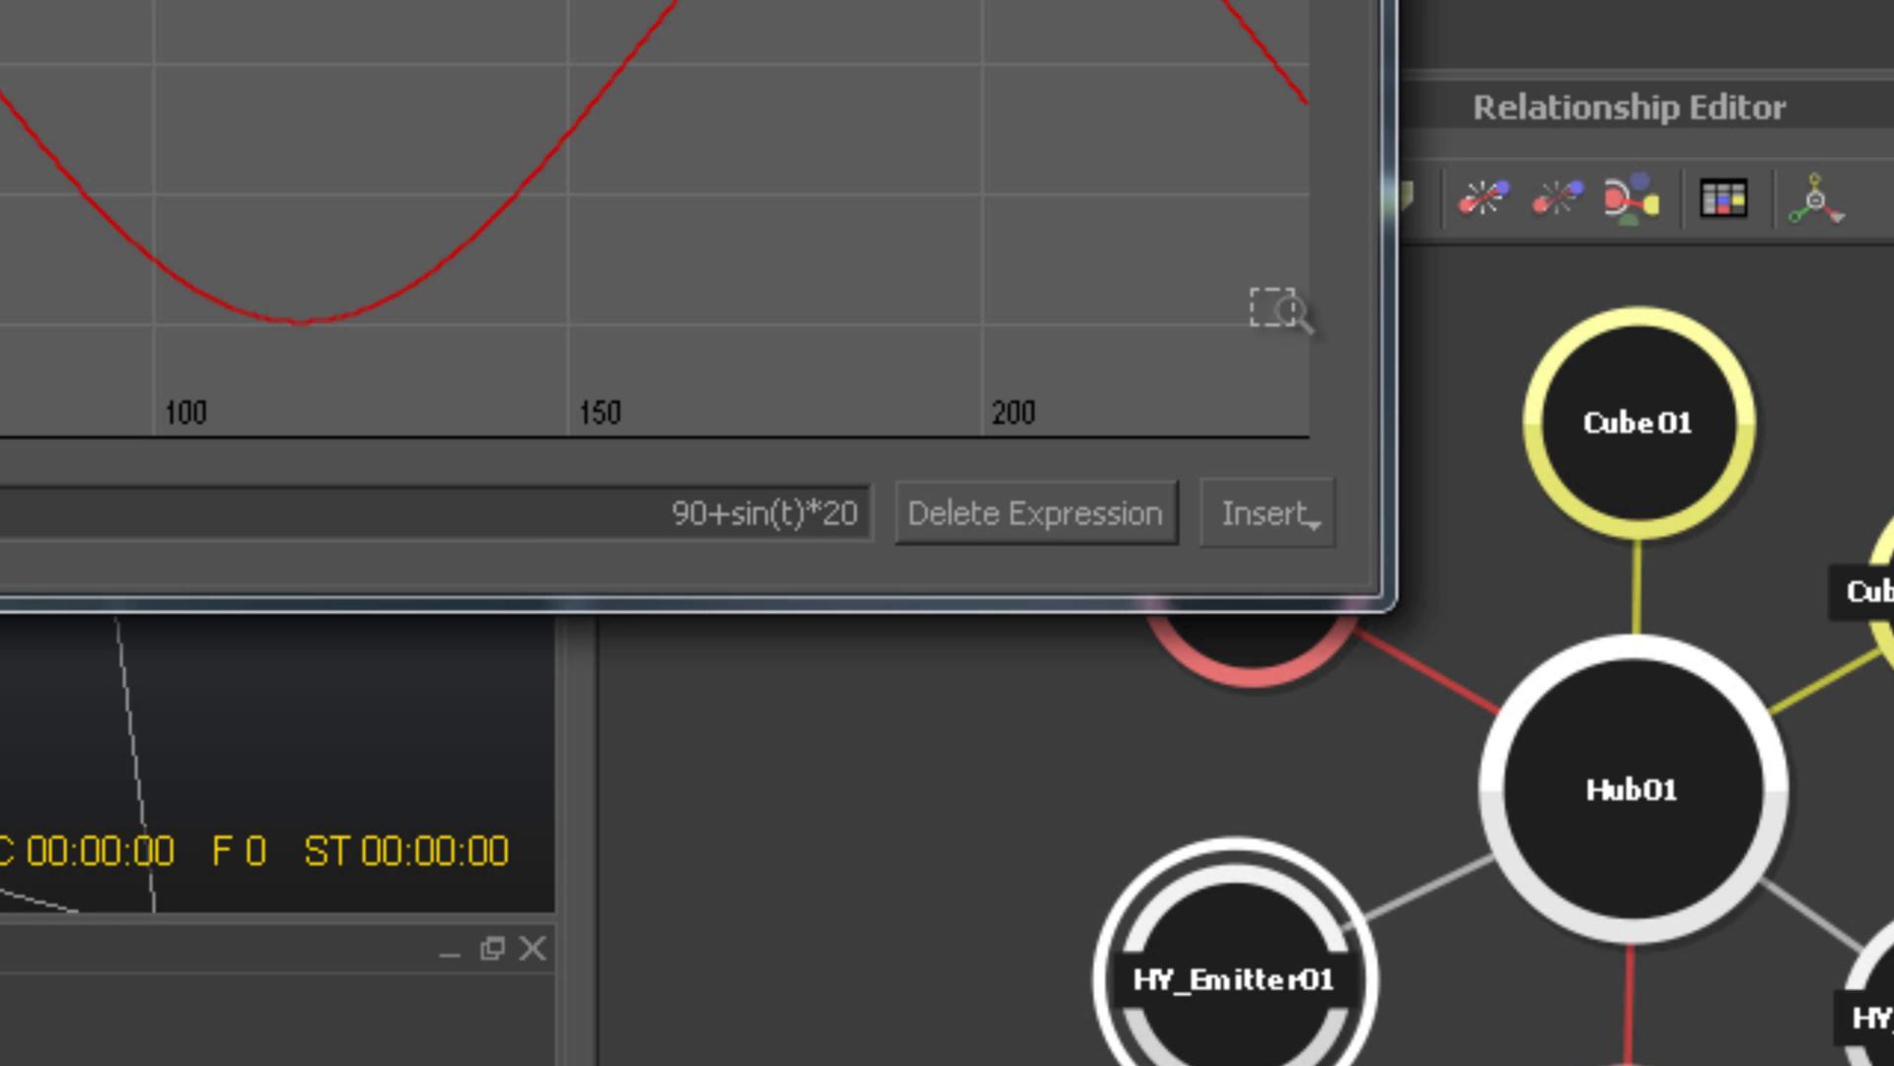
{"action": "key", "text": "Return"}
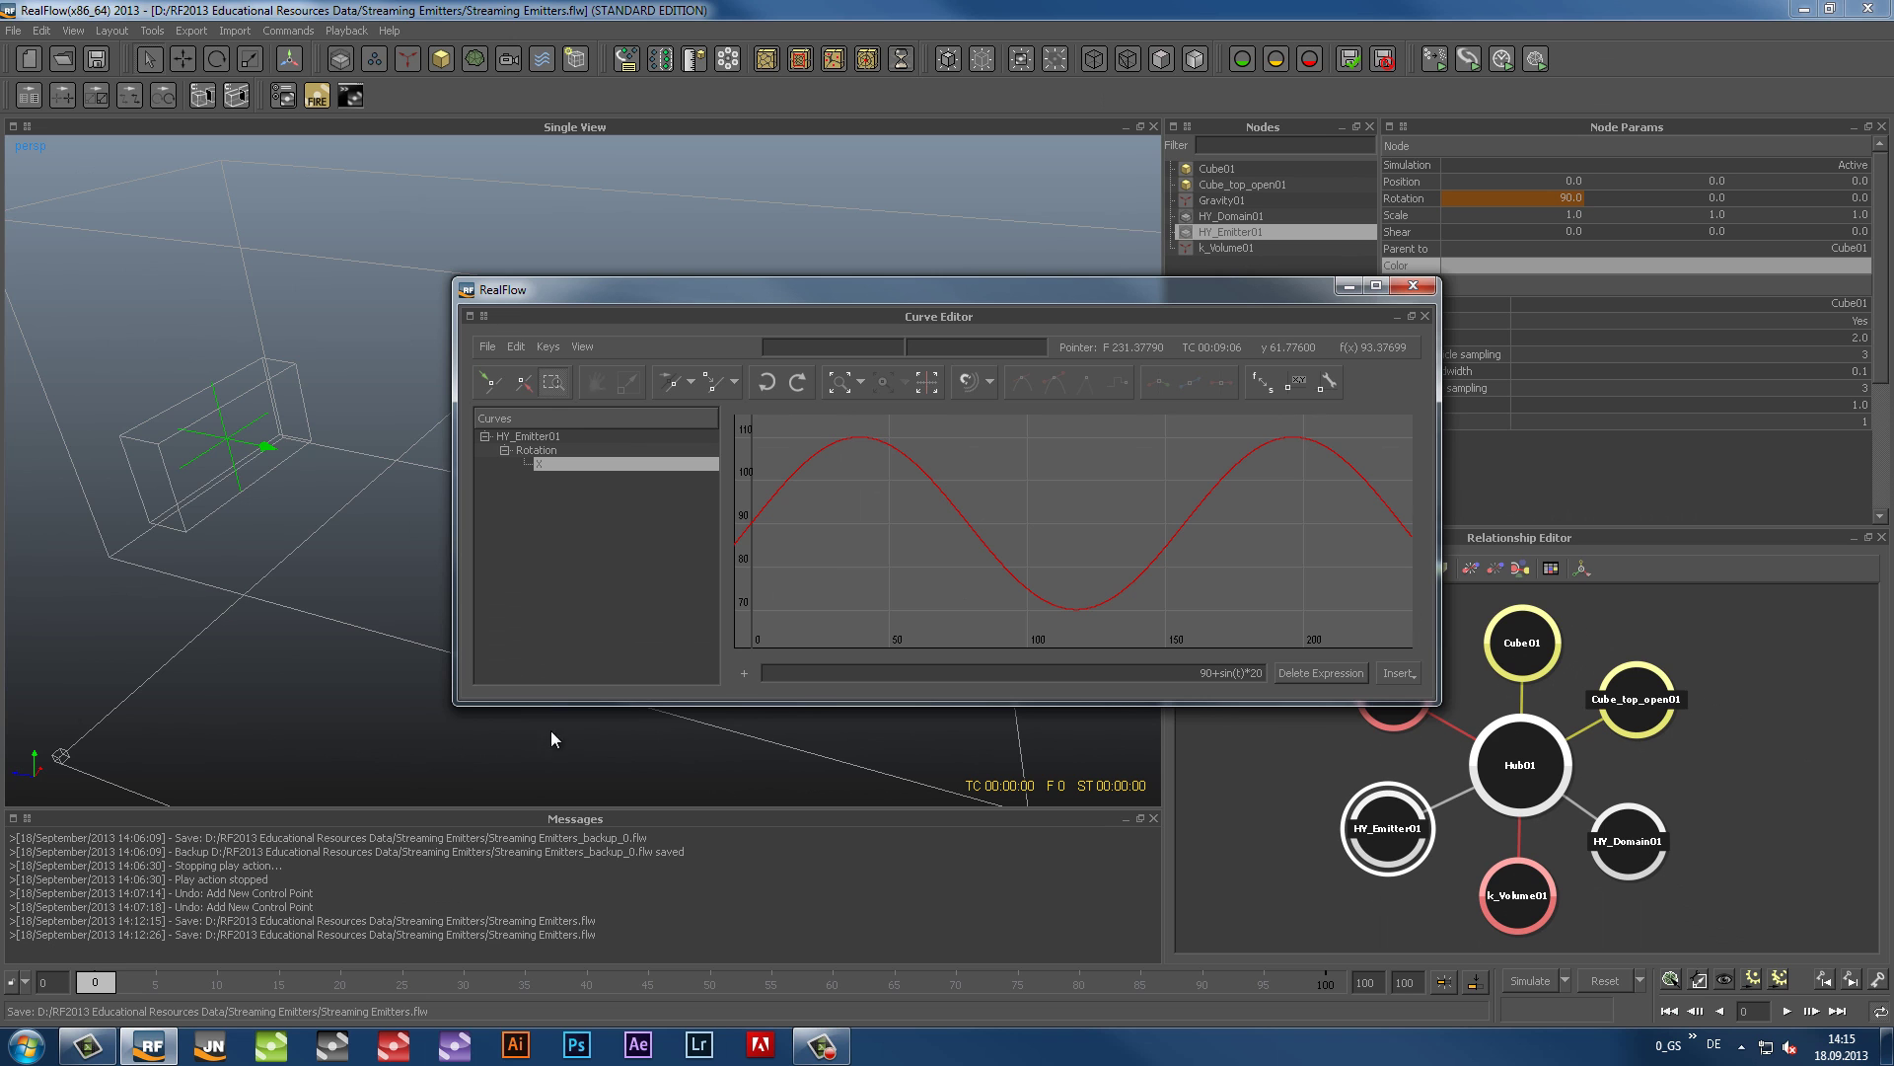
{"action": "left_click", "coordinate": [117, 980]}
{"action": "left_click_drag", "start_coordinate": [306, 977], "coordinate": [1499, 977]}
{"action": "left_click_drag", "start_coordinate": [1322, 1011], "coordinate": [50, 1007]}
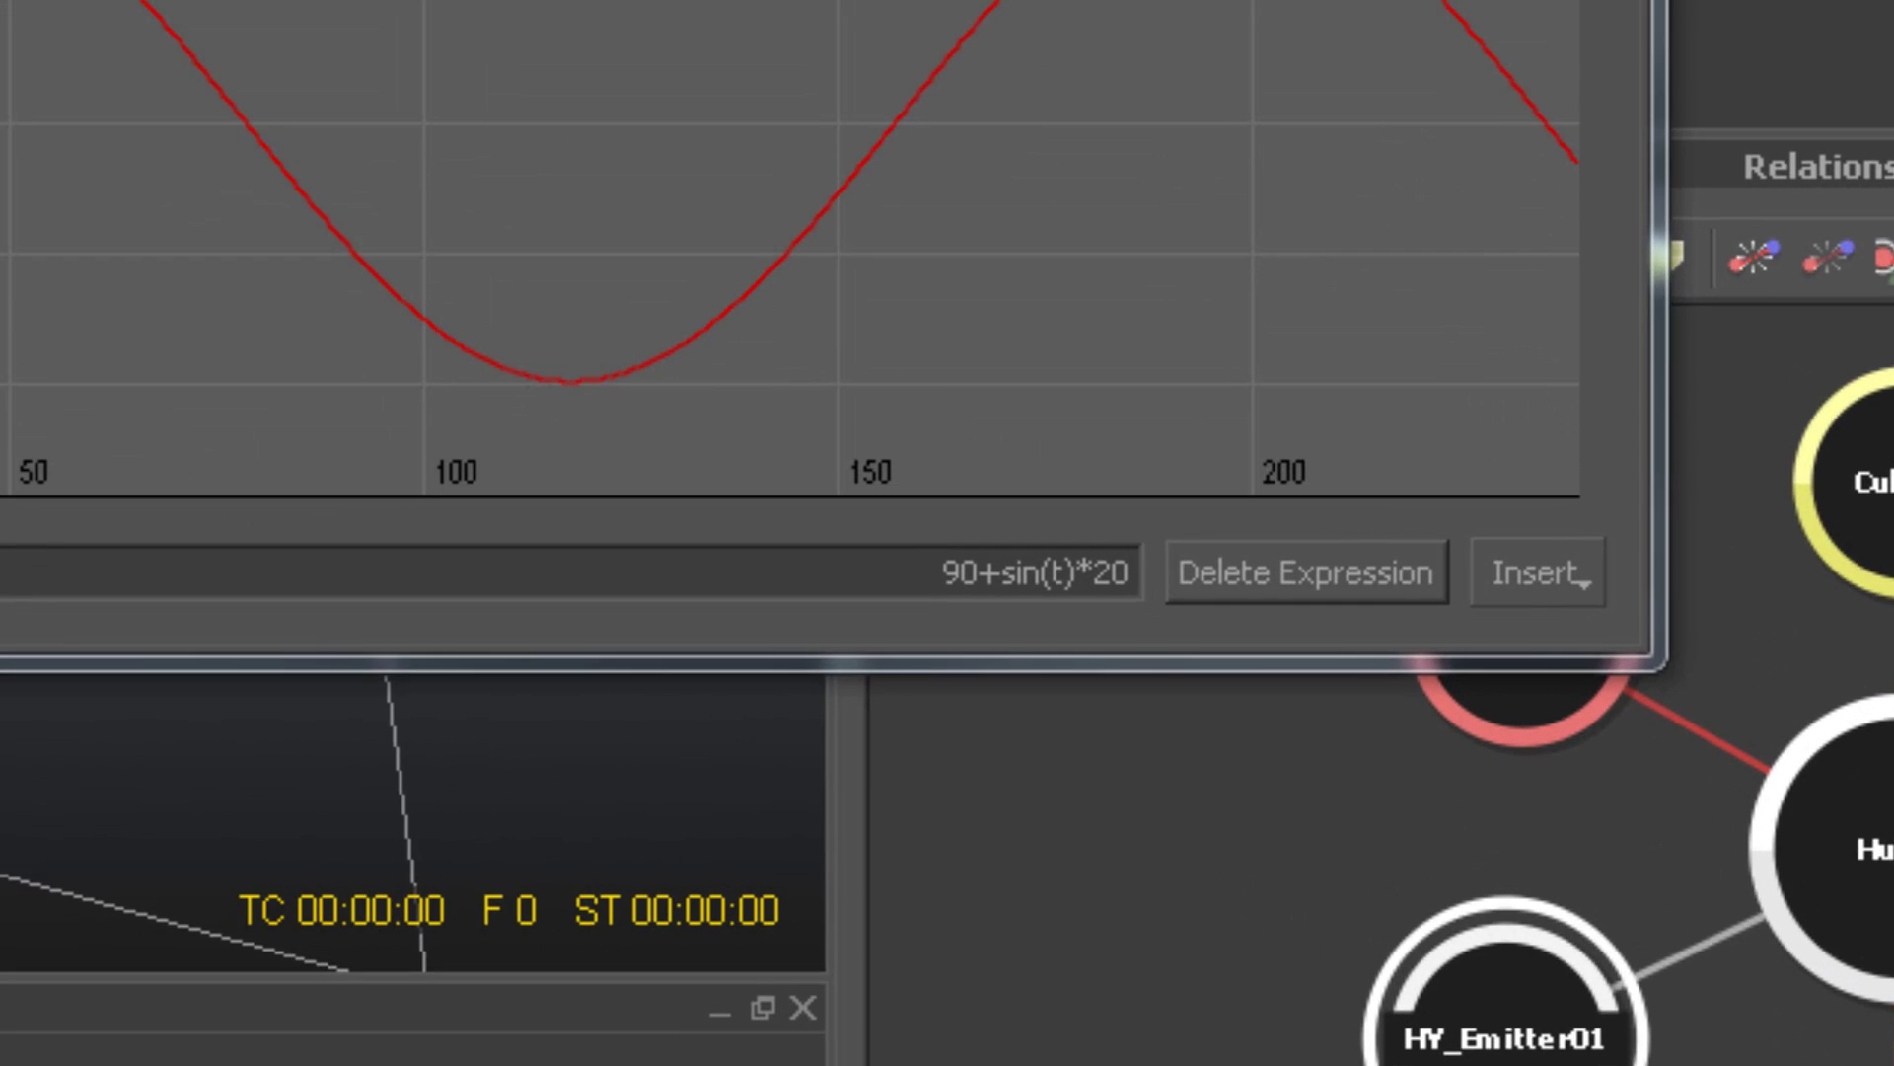
Step: Change the rotation expression to 90+sin(t*20)*20 for a faster oscillation
{"action": "left_click", "coordinate": [1055, 570]}
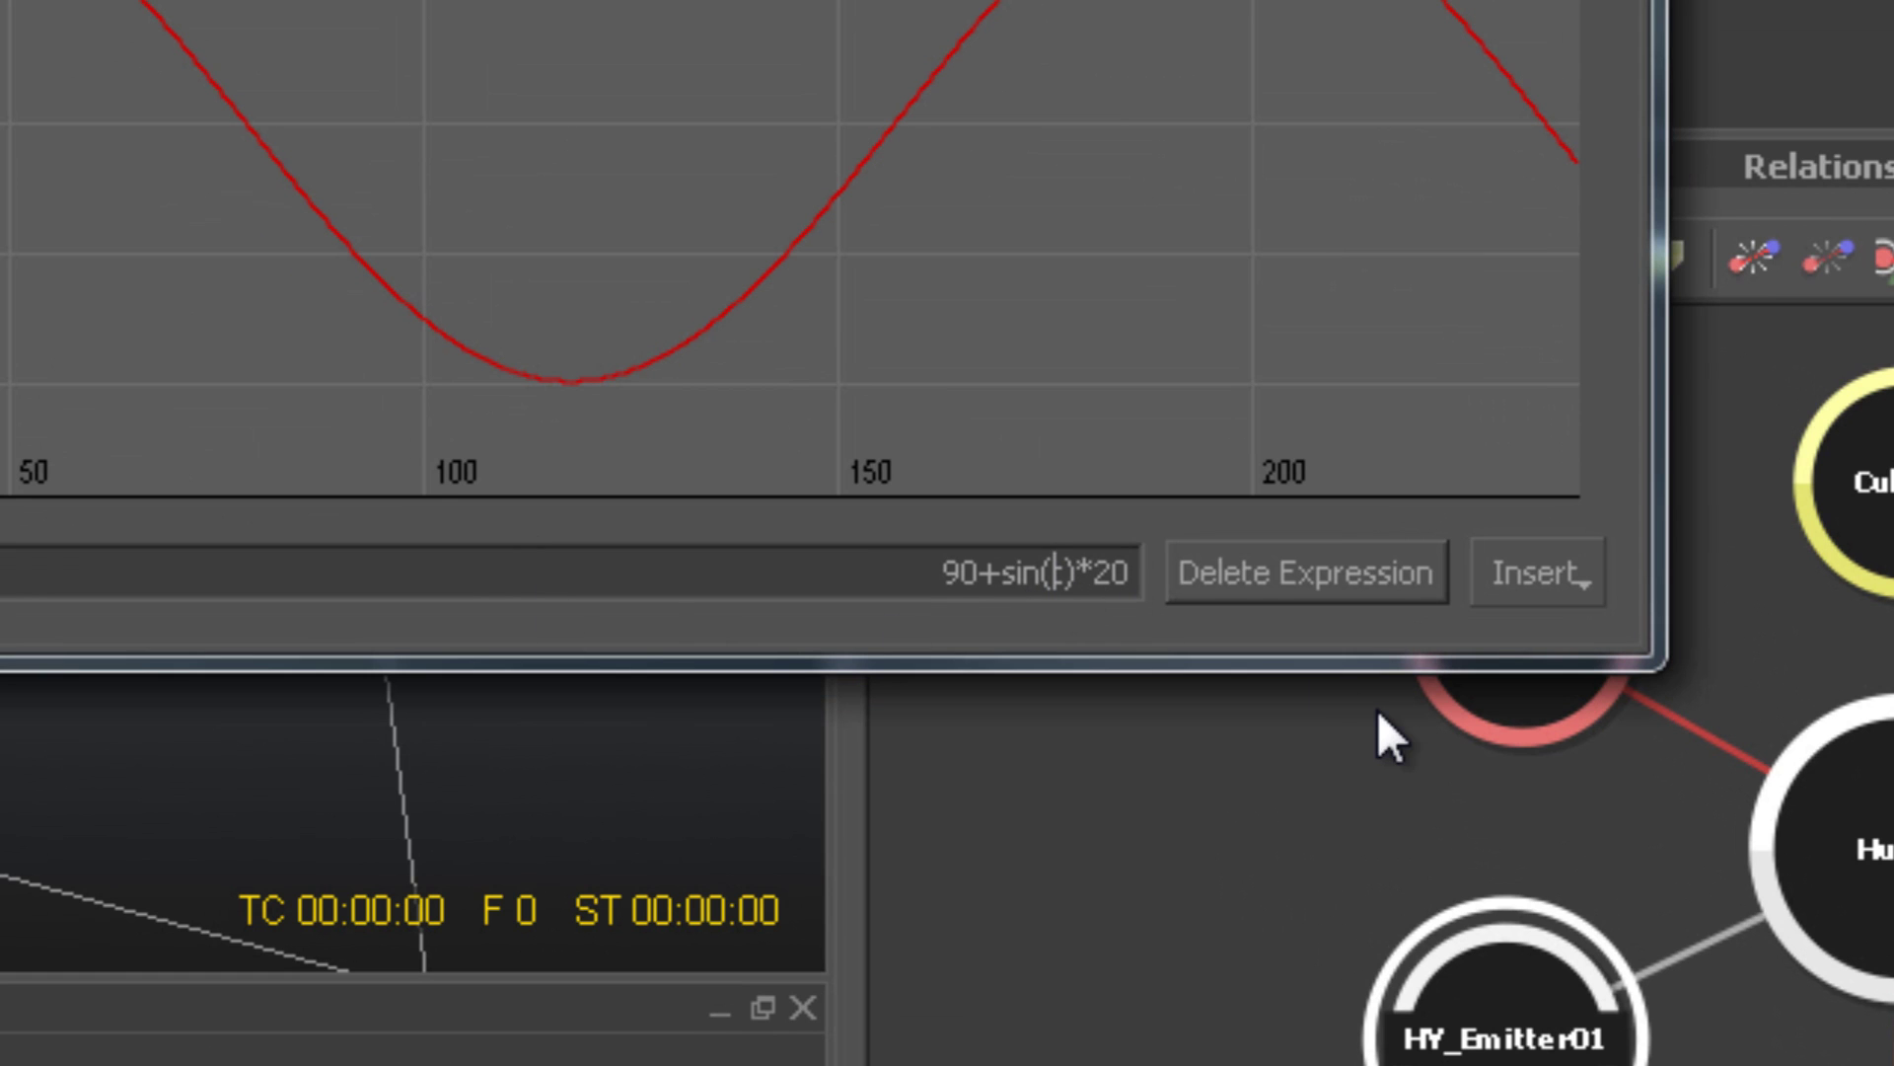
{"action": "type", "text": "*20"}
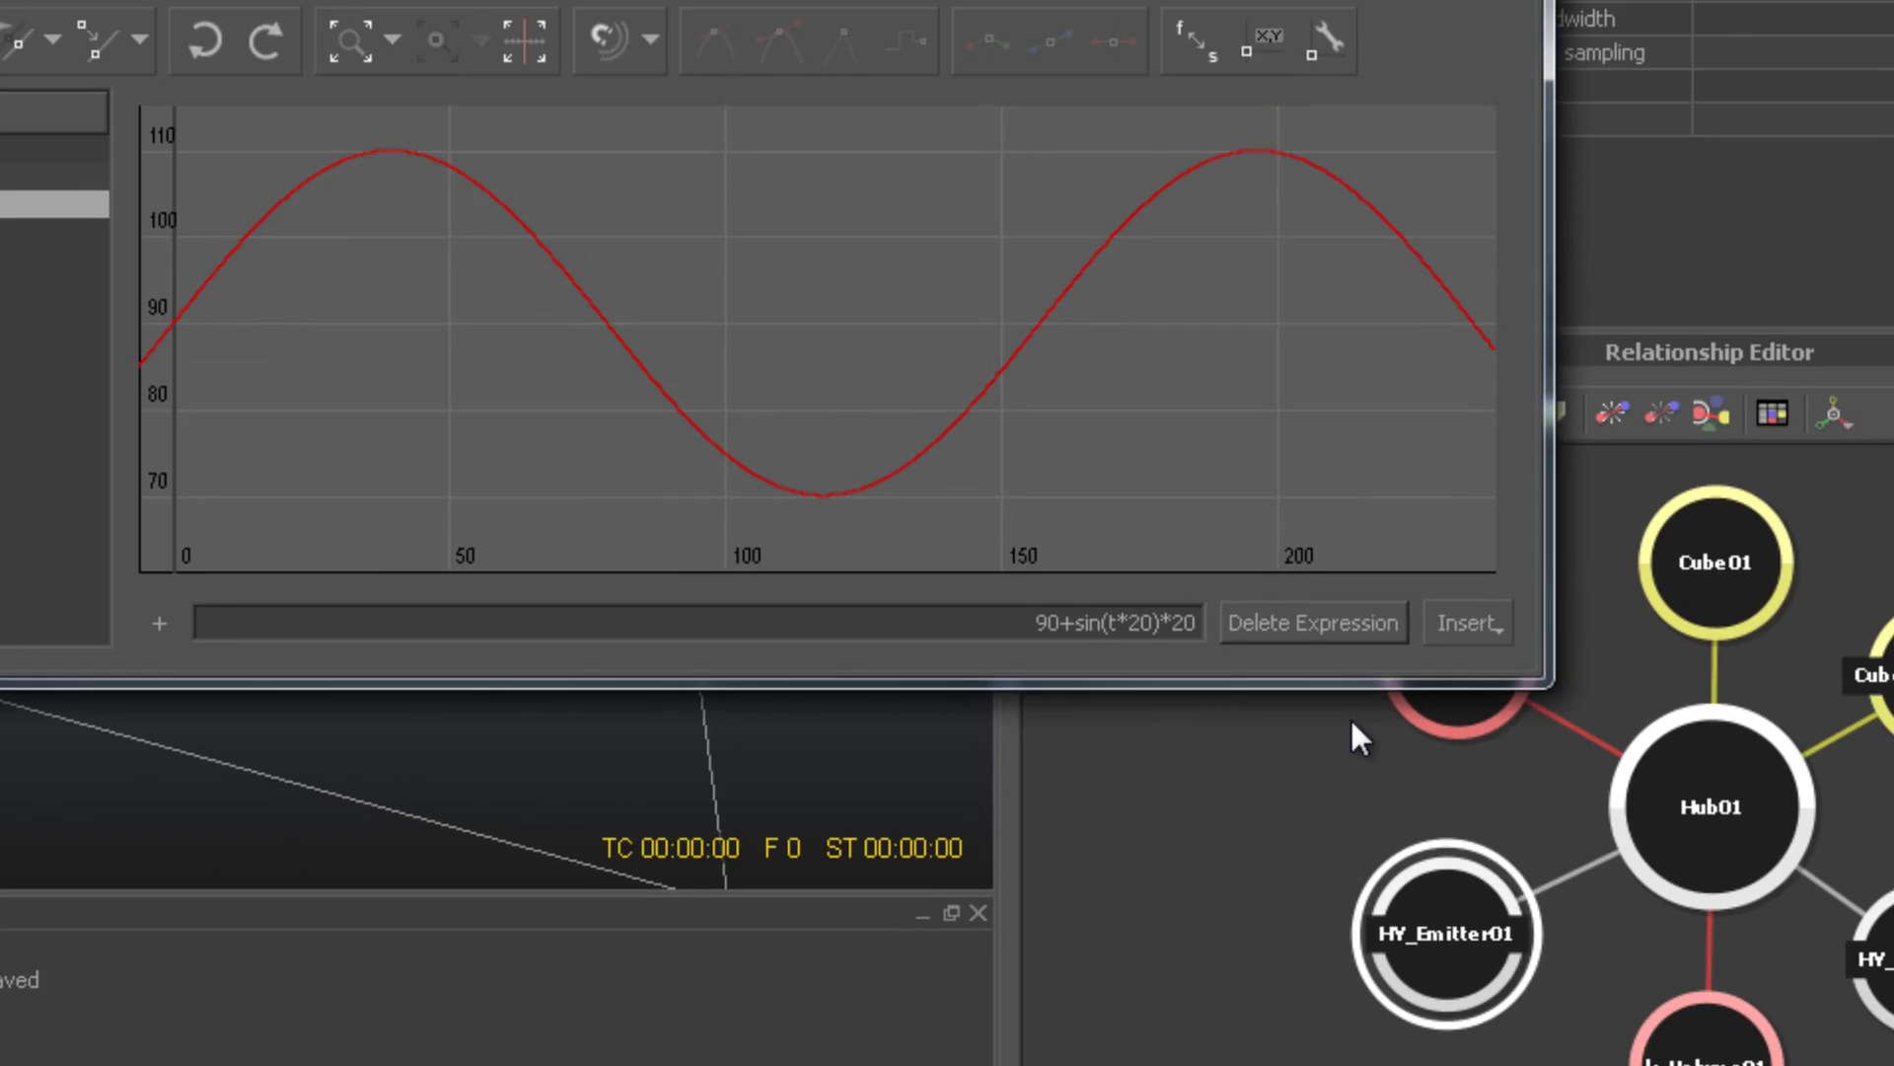
{"action": "key", "text": "Return"}
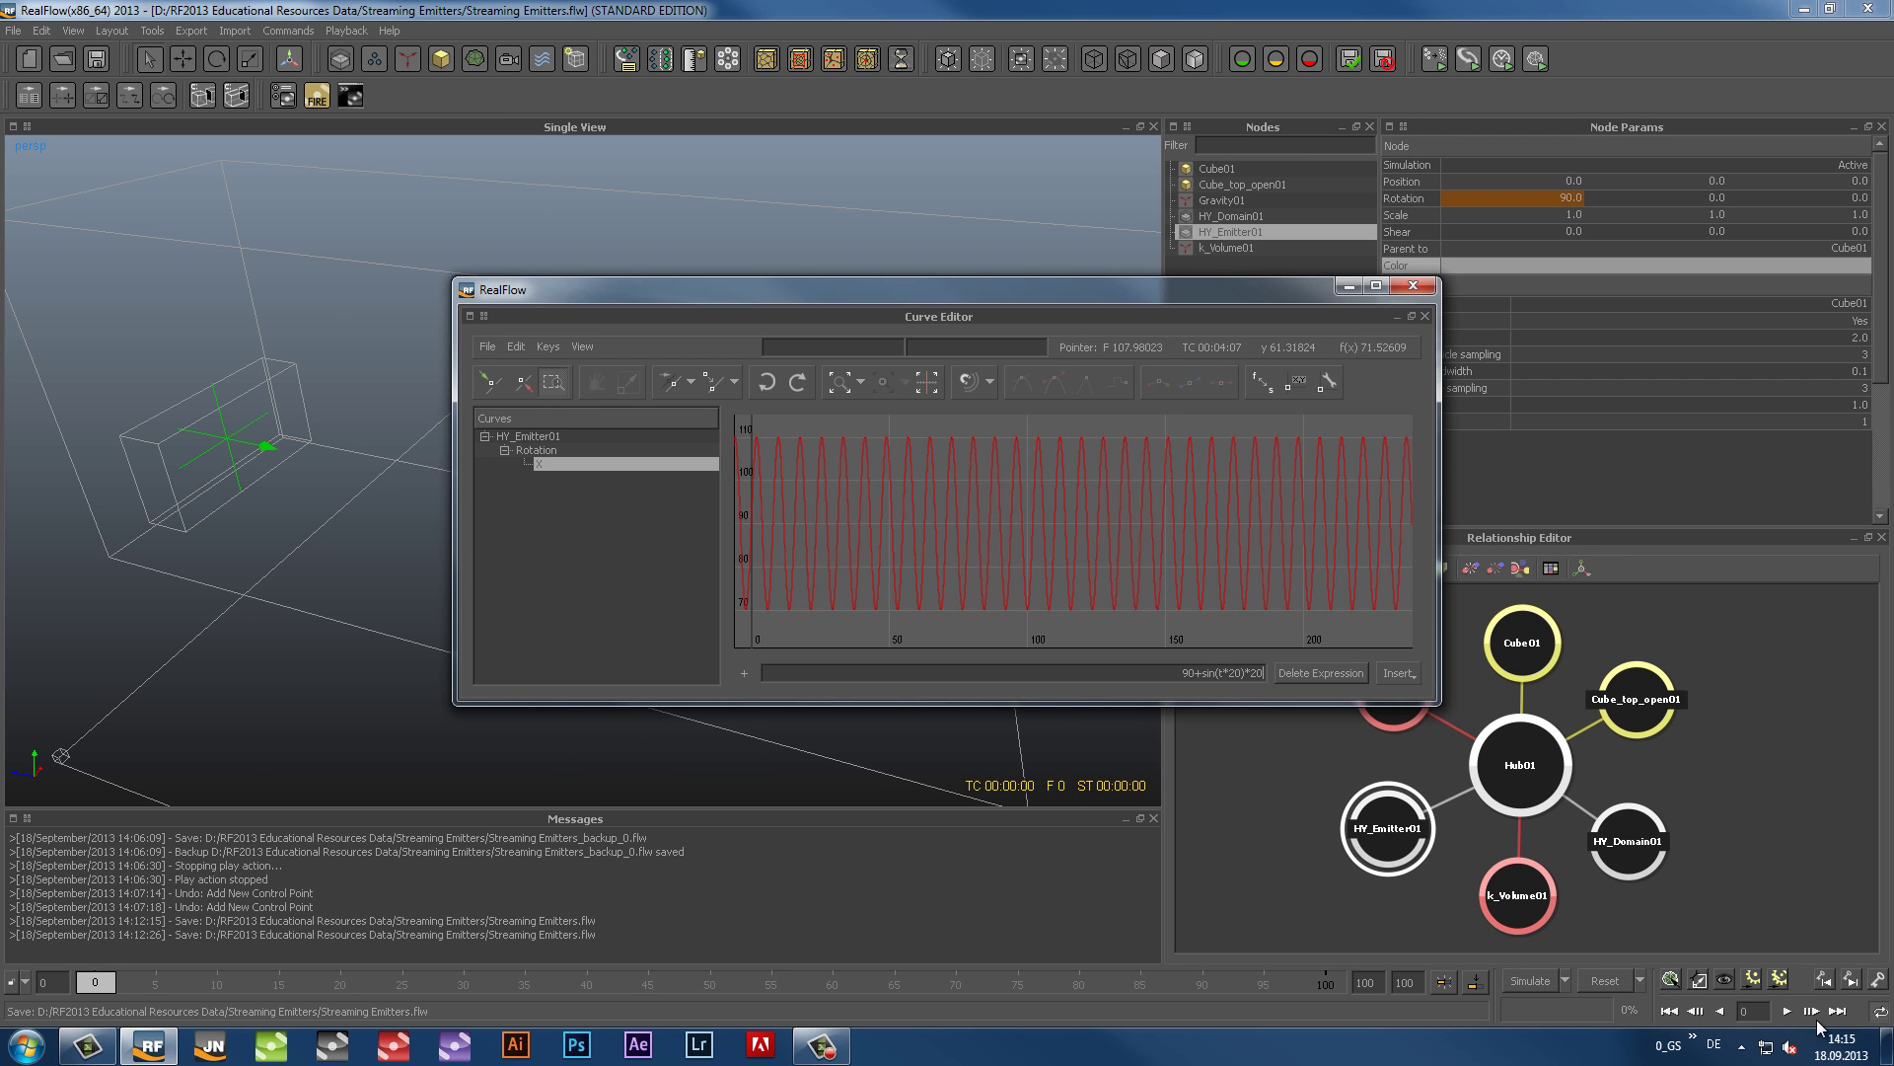
Step: Play back the rotation, rewind, and extend the expression to 90+sin(t*20)*20+rnd(20)
{"action": "left_click", "coordinate": [1789, 1009]}
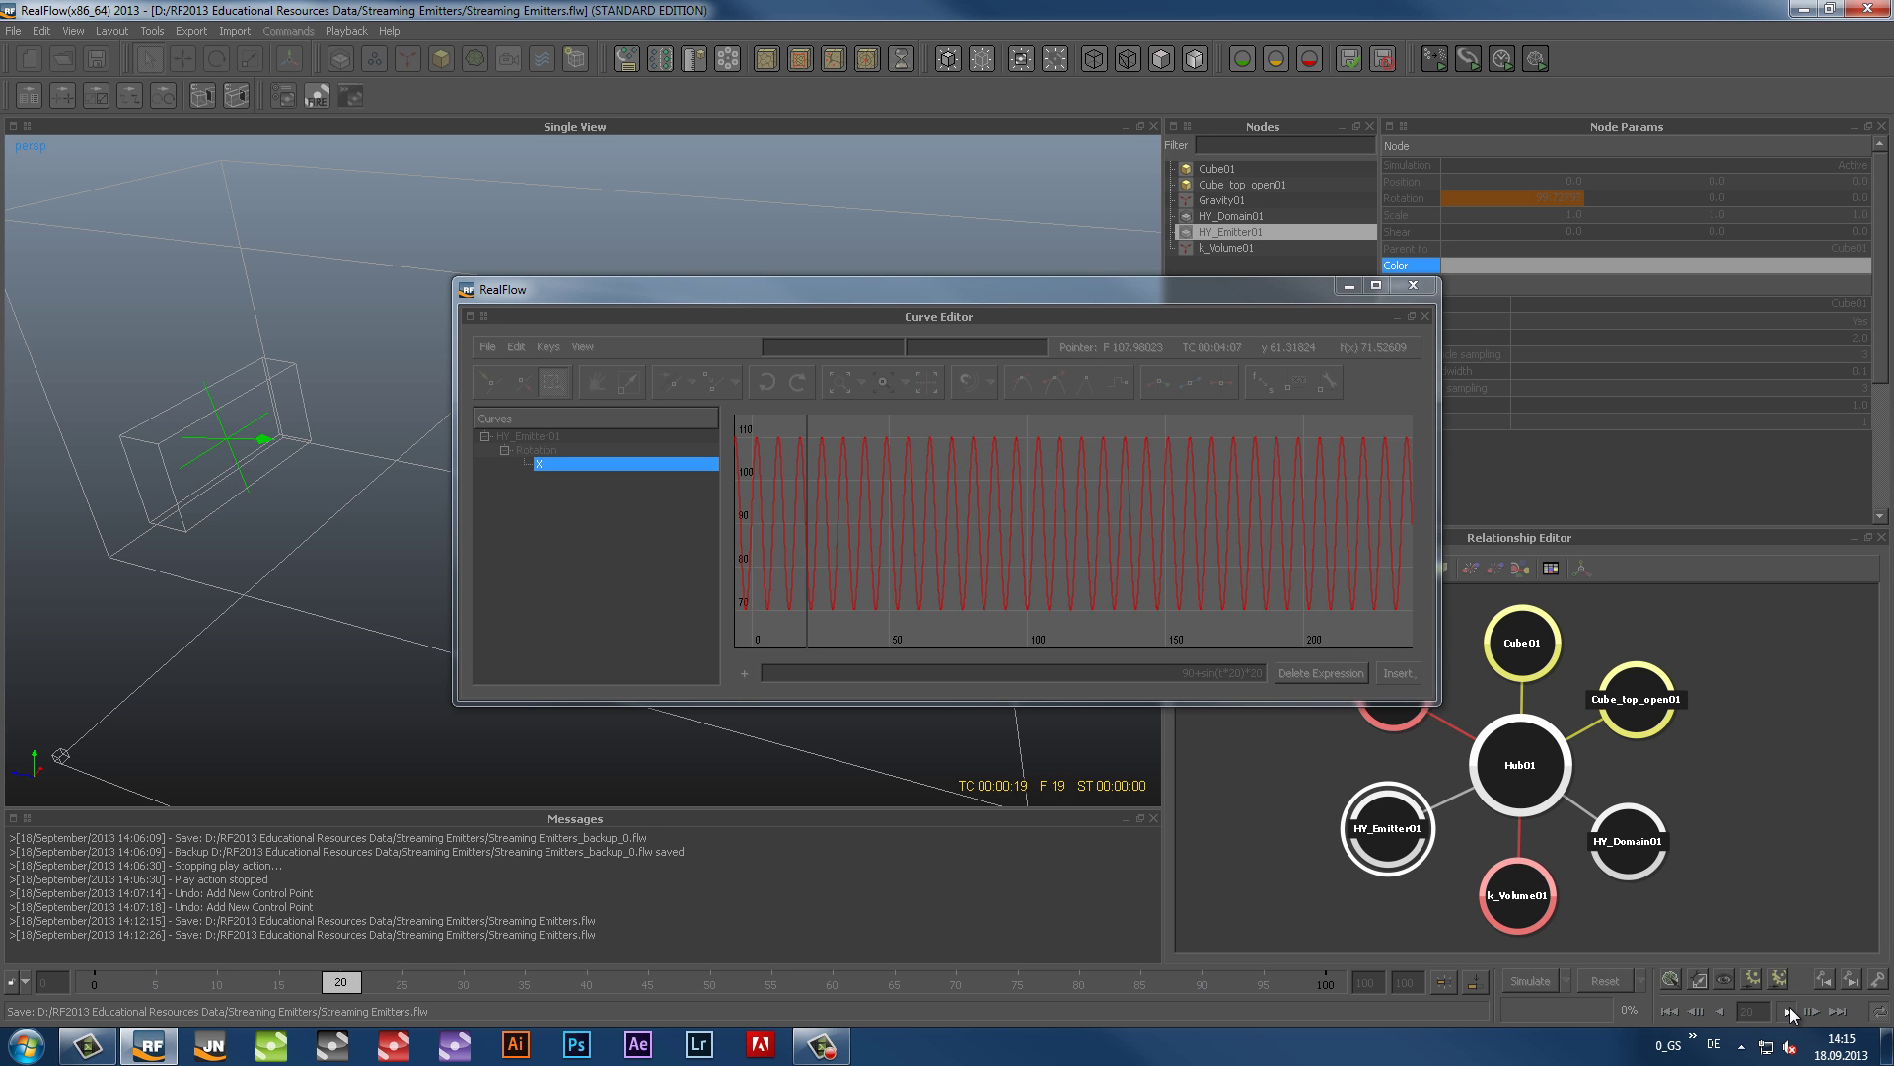
{"action": "left_click", "coordinate": [1789, 1006]}
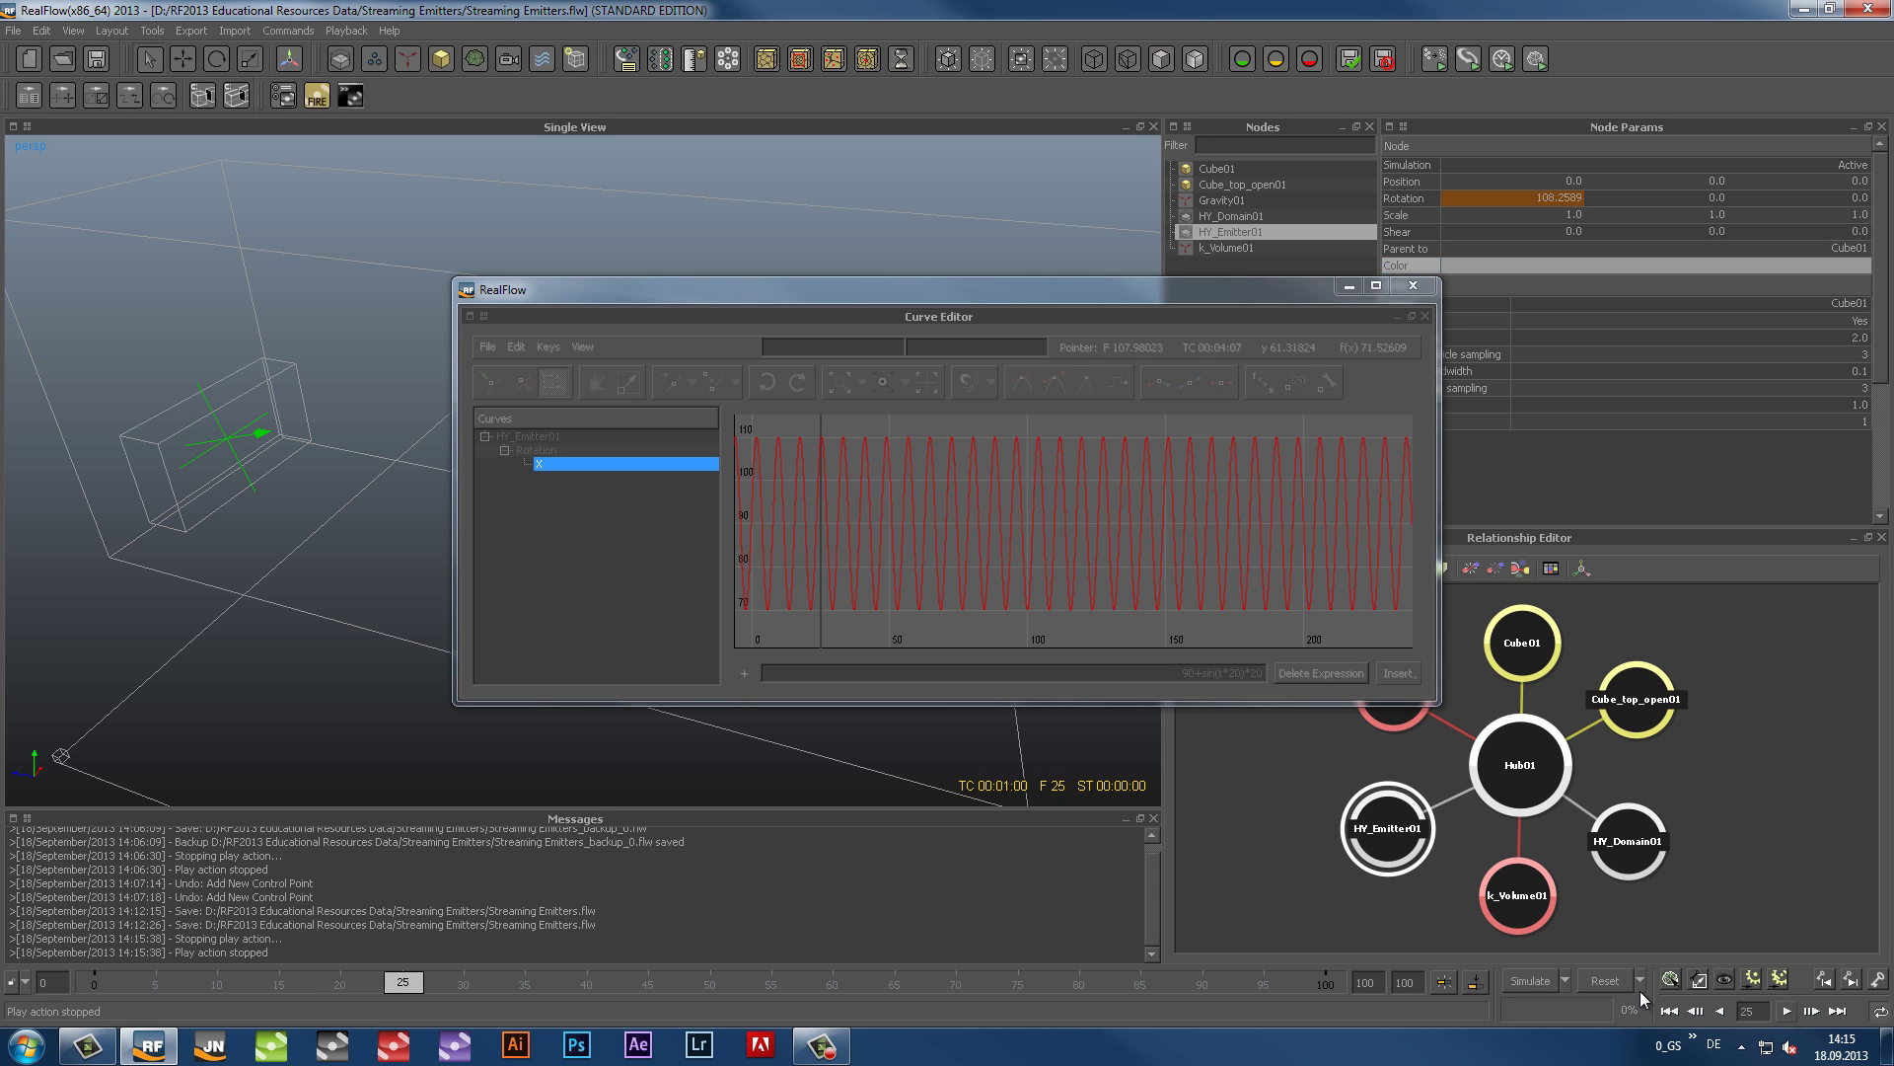
{"action": "left_click", "coordinate": [1670, 1010]}
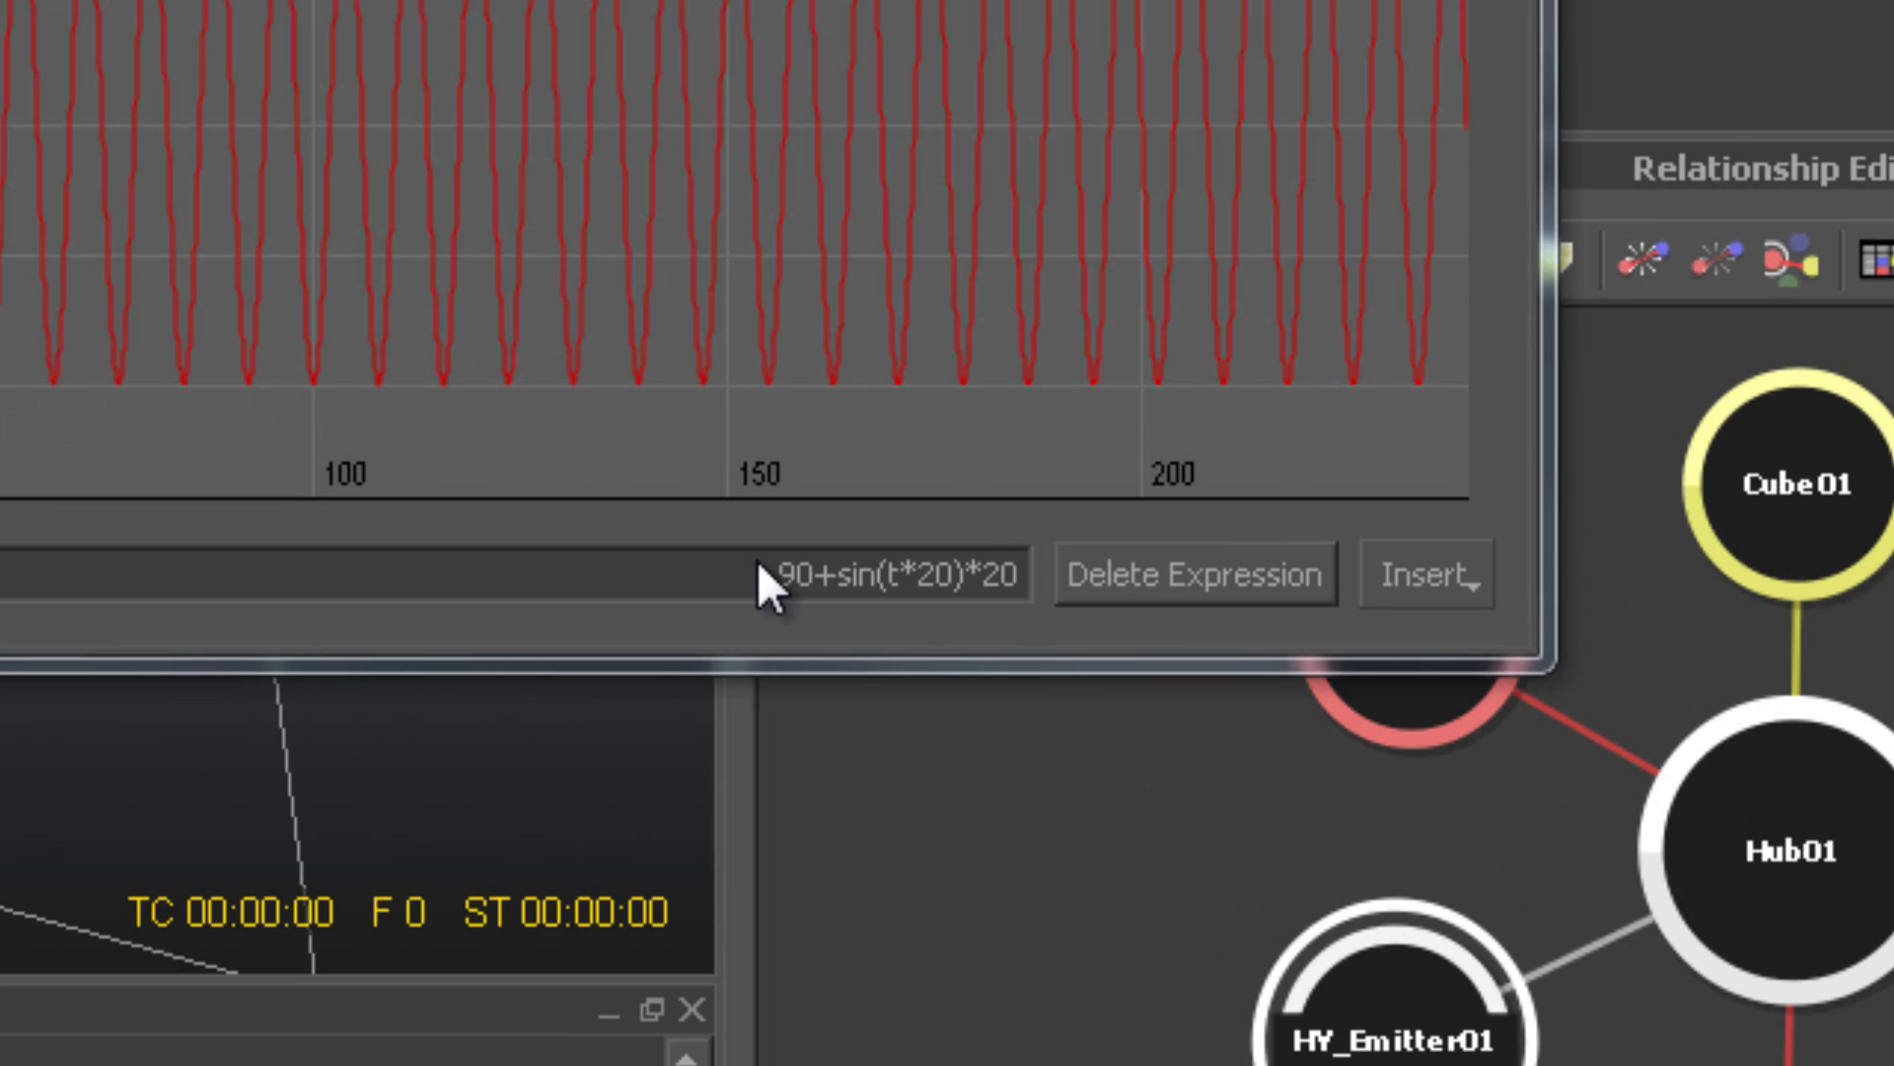
{"action": "type", "text": "+rnd("}
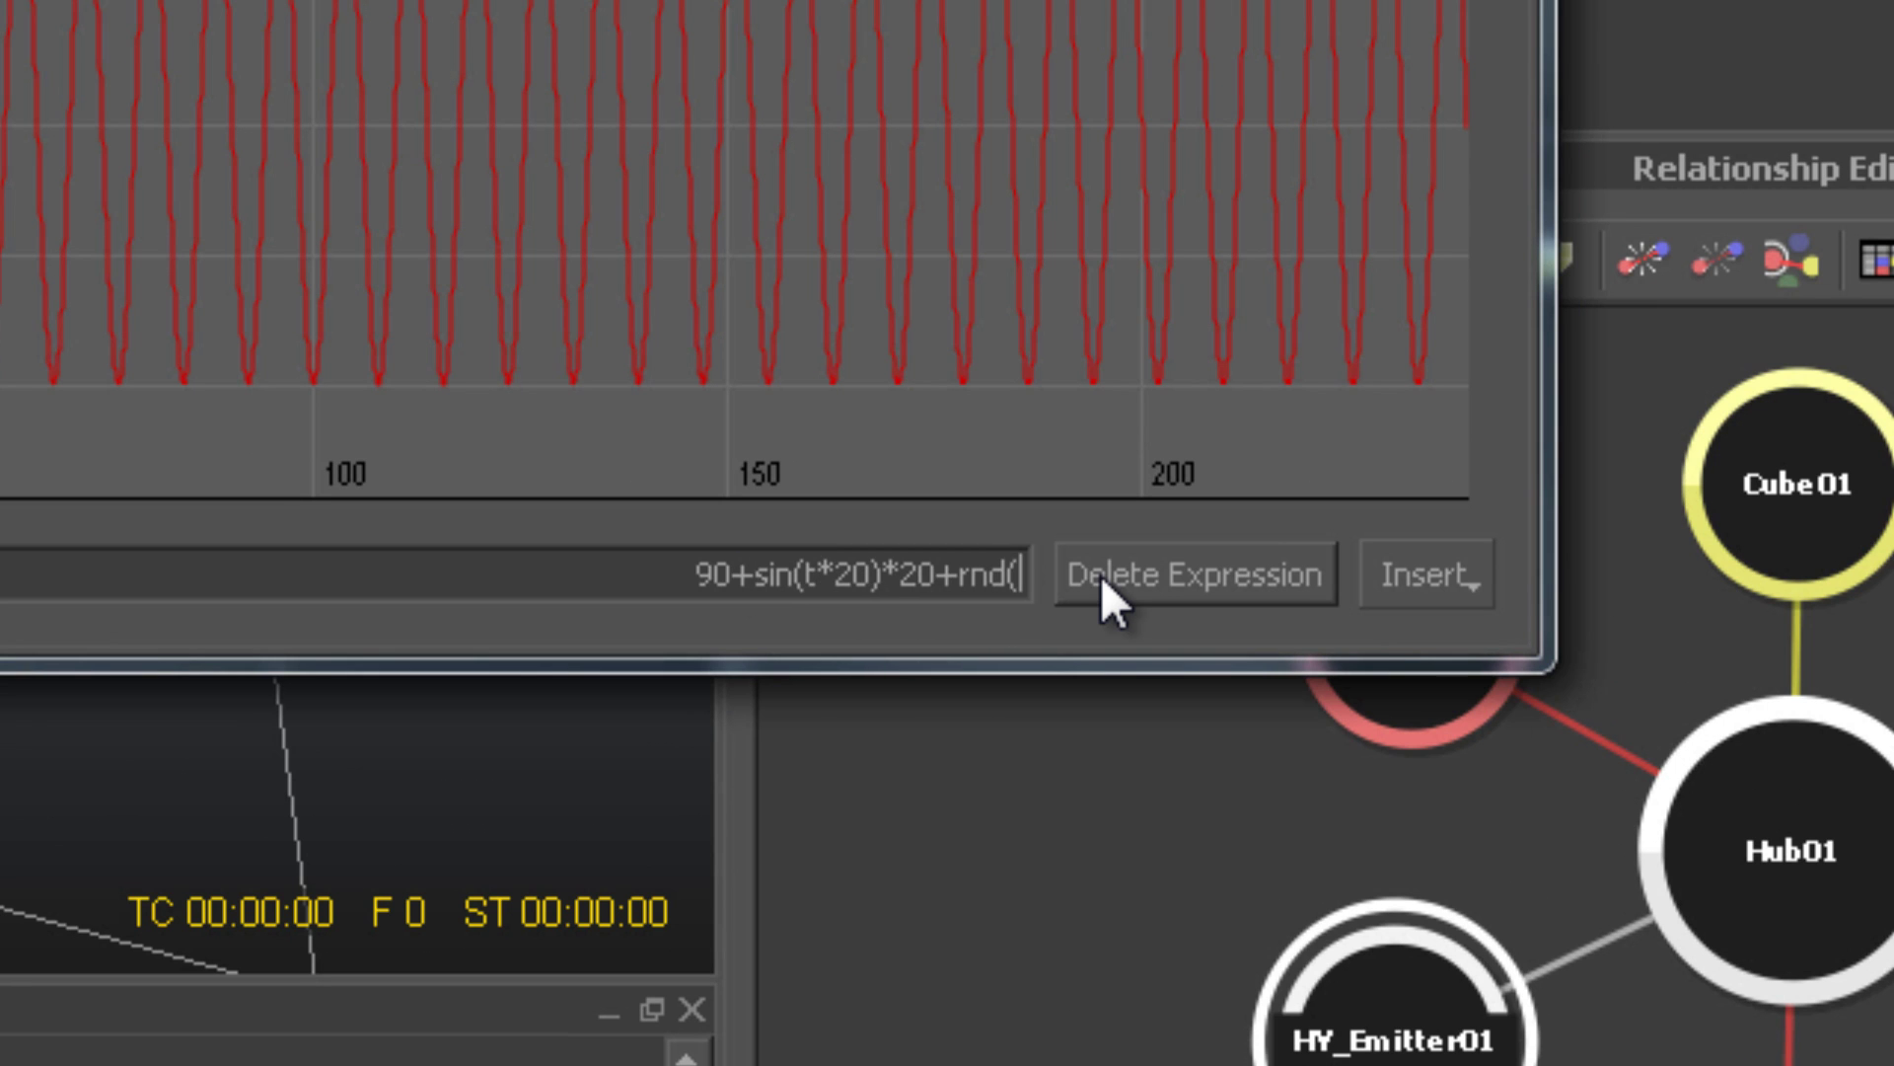
{"action": "type", "text": "20)"}
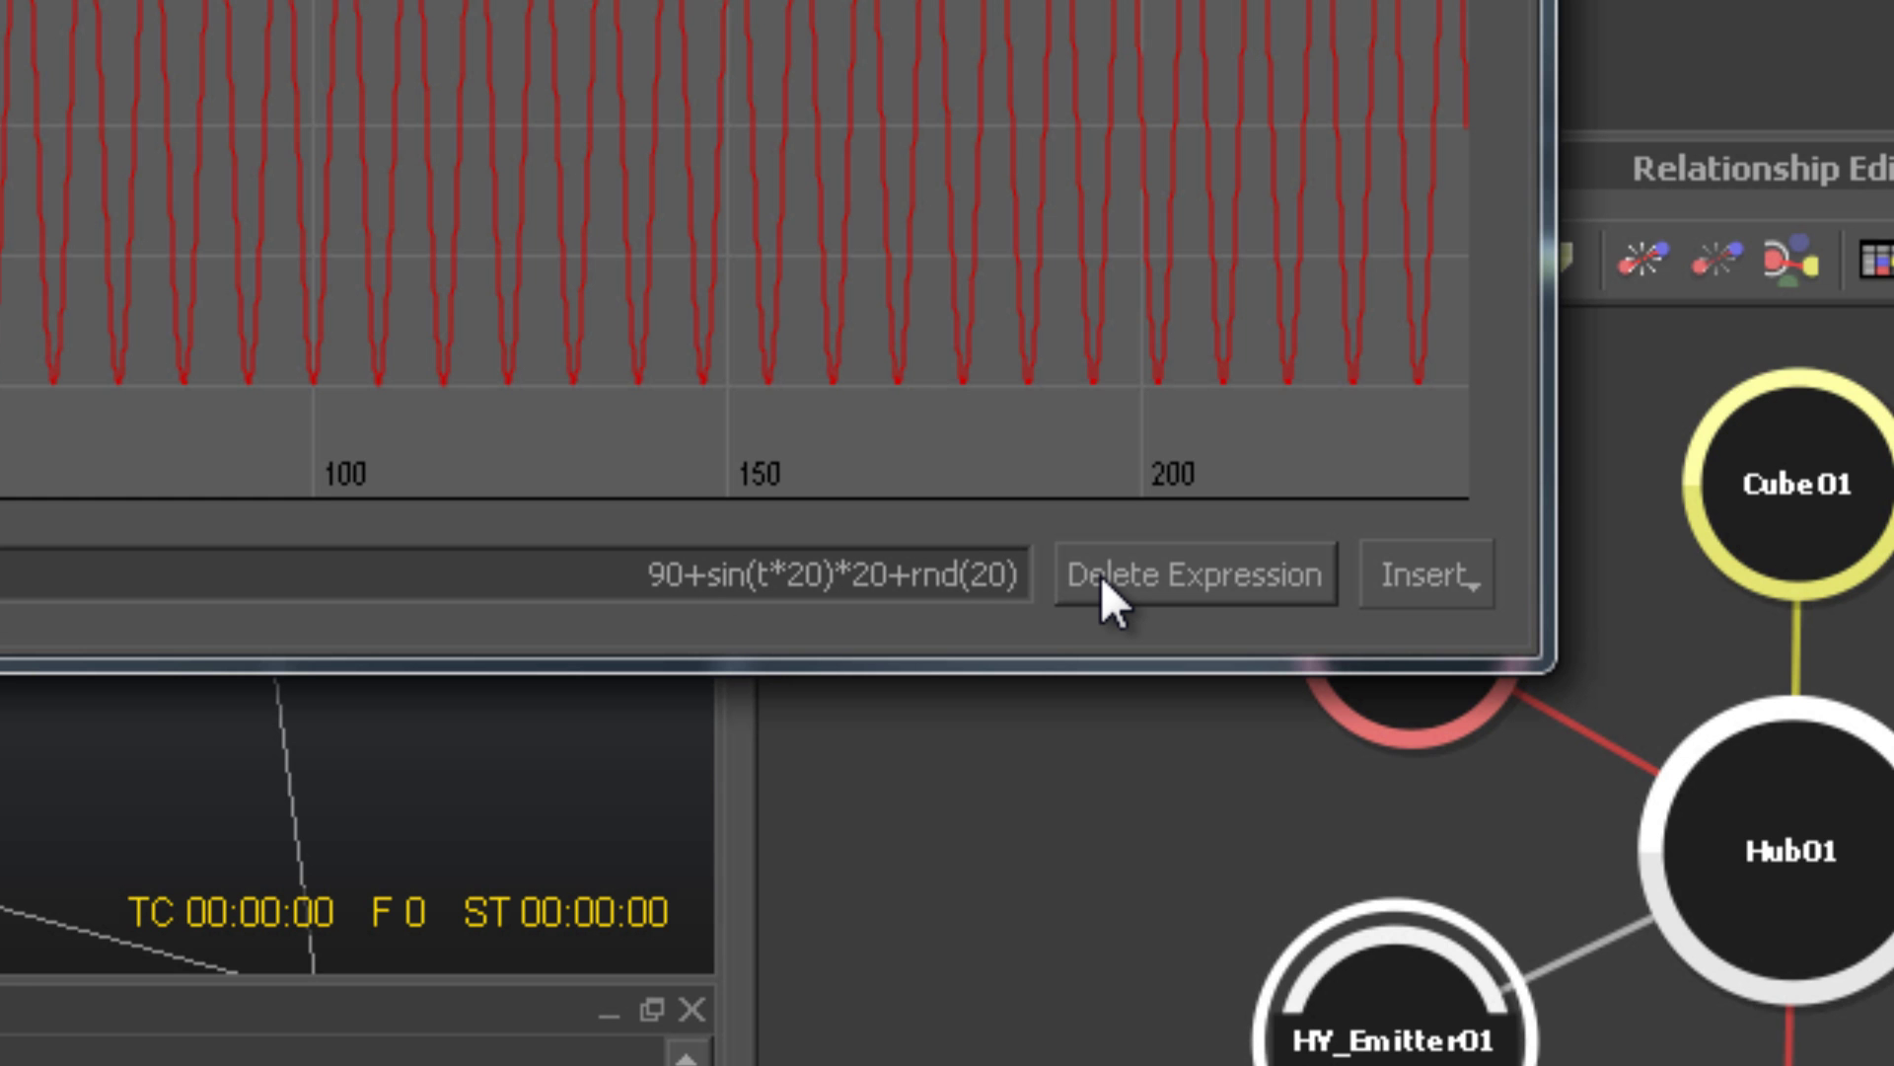
{"action": "key", "text": "Return"}
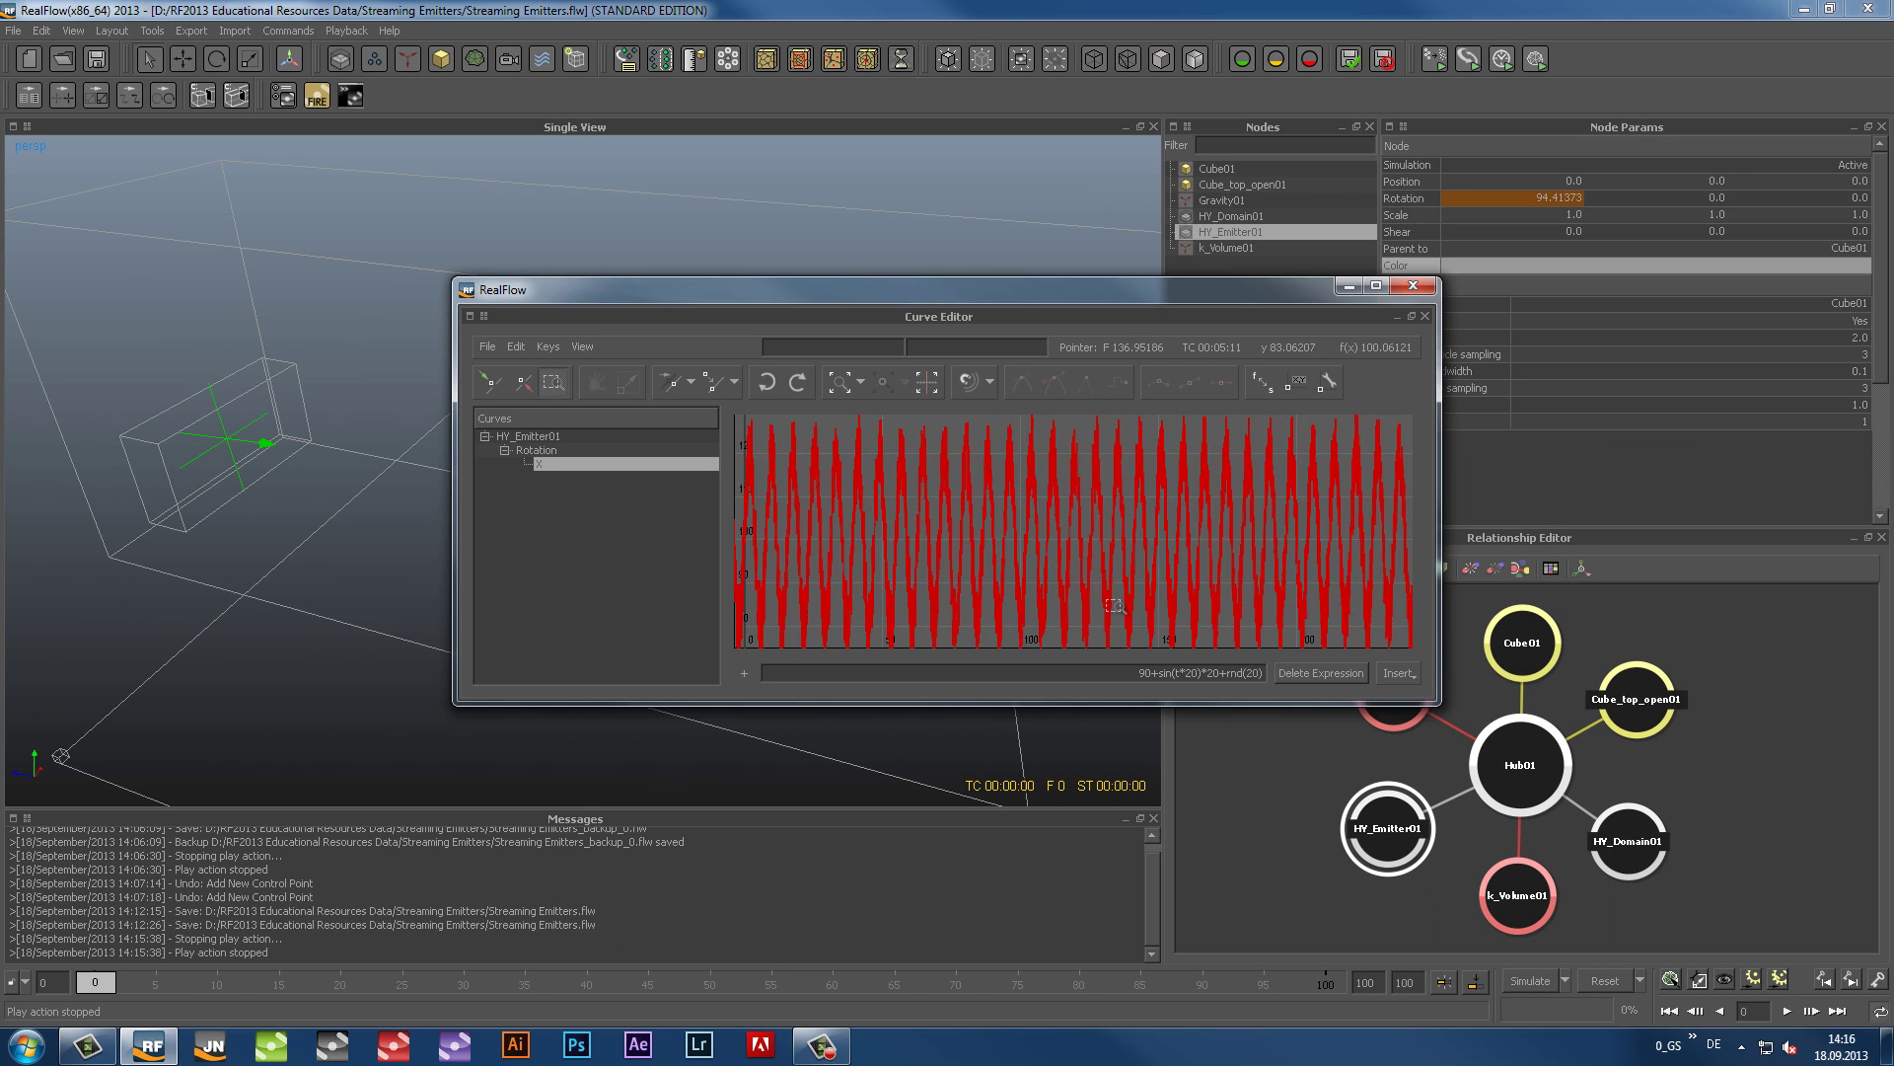
Step: Frame the noisy rotation curve in the graph and play the jittered simulation
{"action": "scroll", "coordinate": [1113, 605], "scroll_direction": "down", "scroll_amount": 1}
{"action": "middle_click_drag", "start_coordinate": [1110, 605], "coordinate": [1113, 577]}
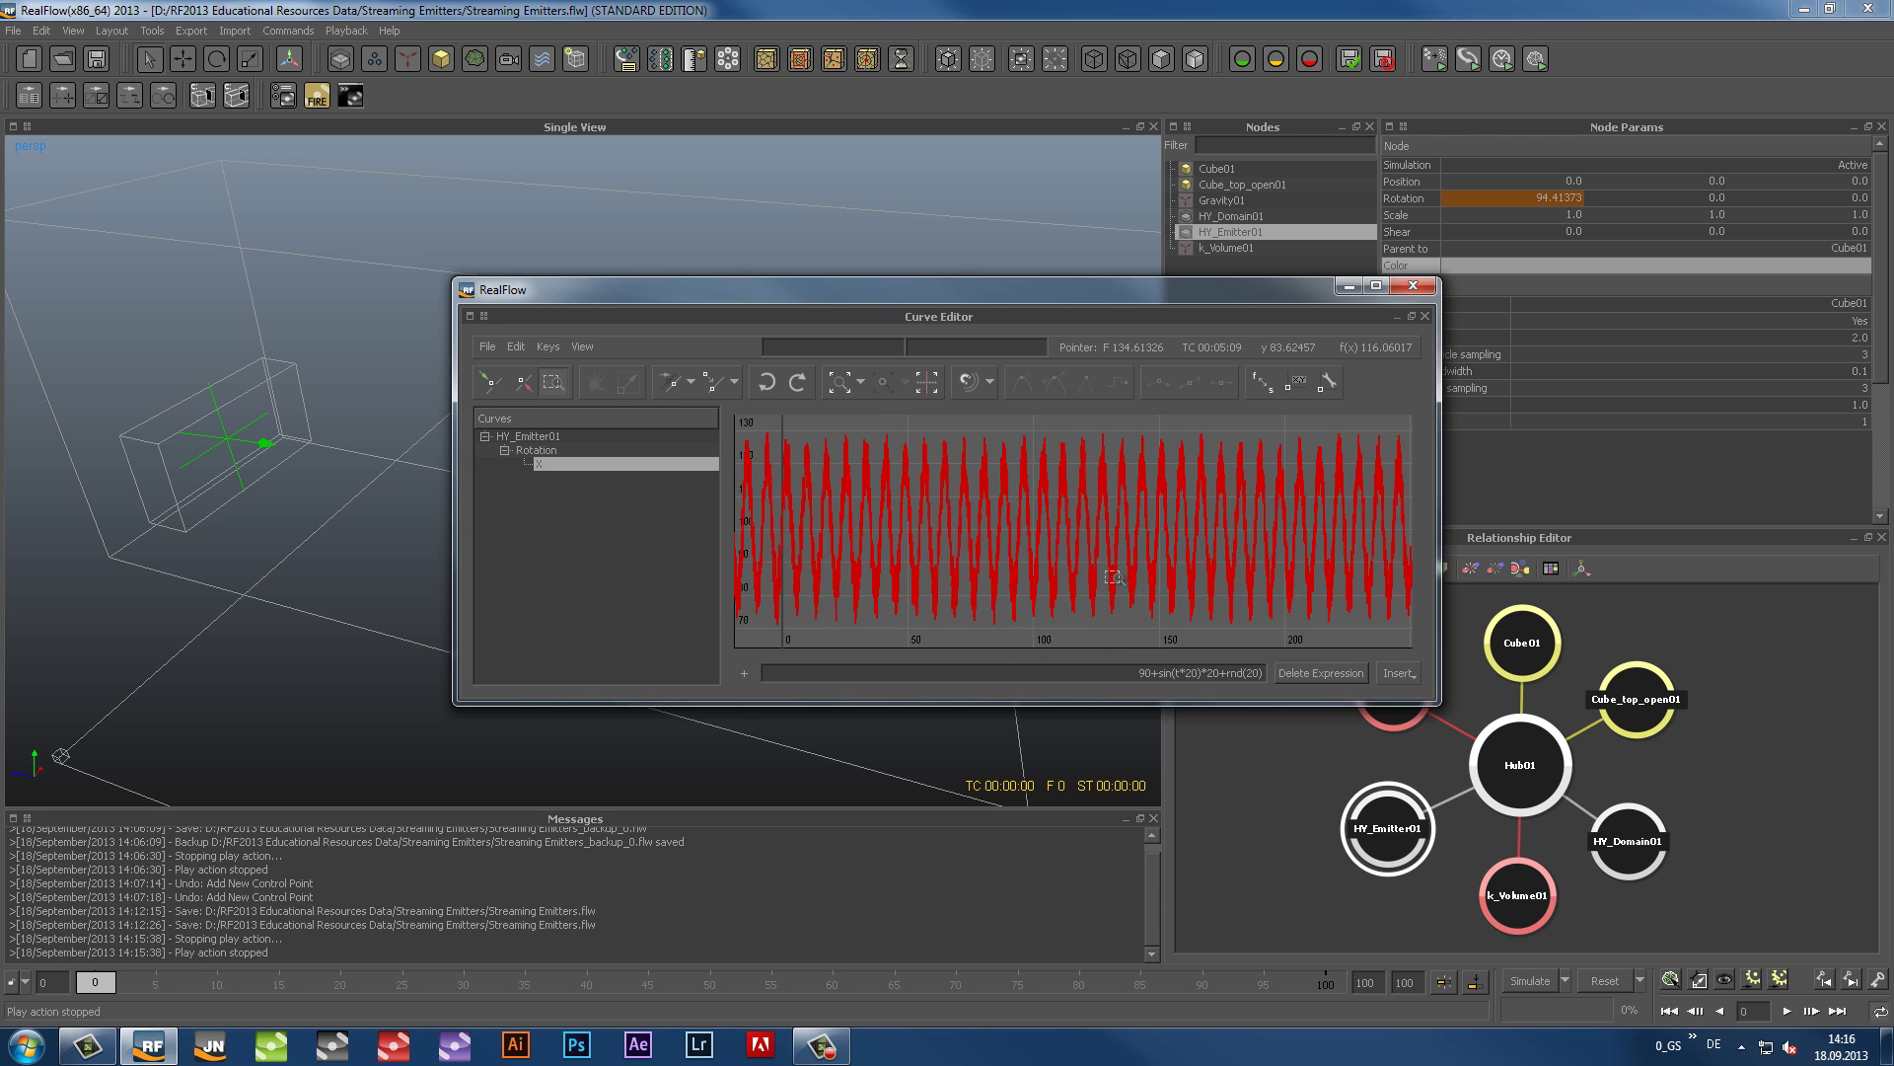
{"action": "left_click", "coordinate": [1784, 1011]}
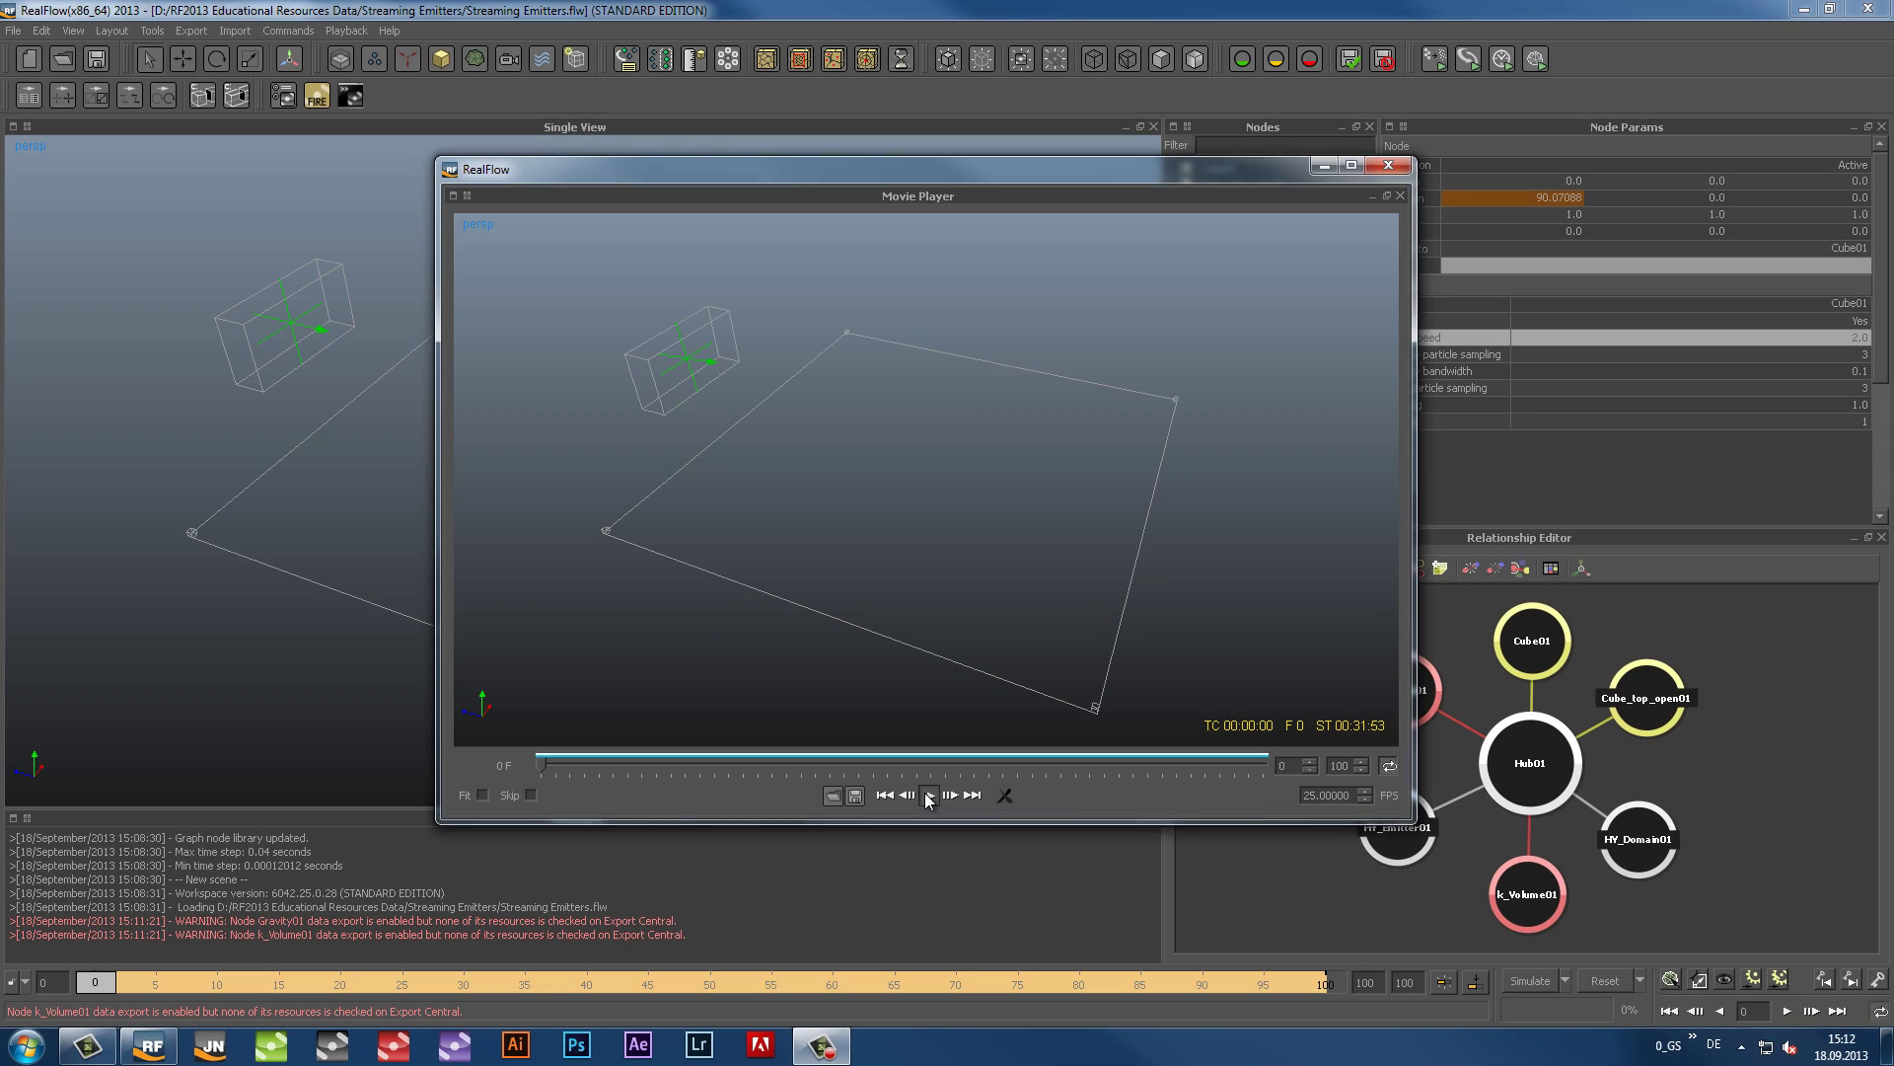
Step: Play the cached jittered-emitter simulation in the Movie Player, then close it
{"action": "left_click", "coordinate": [929, 796]}
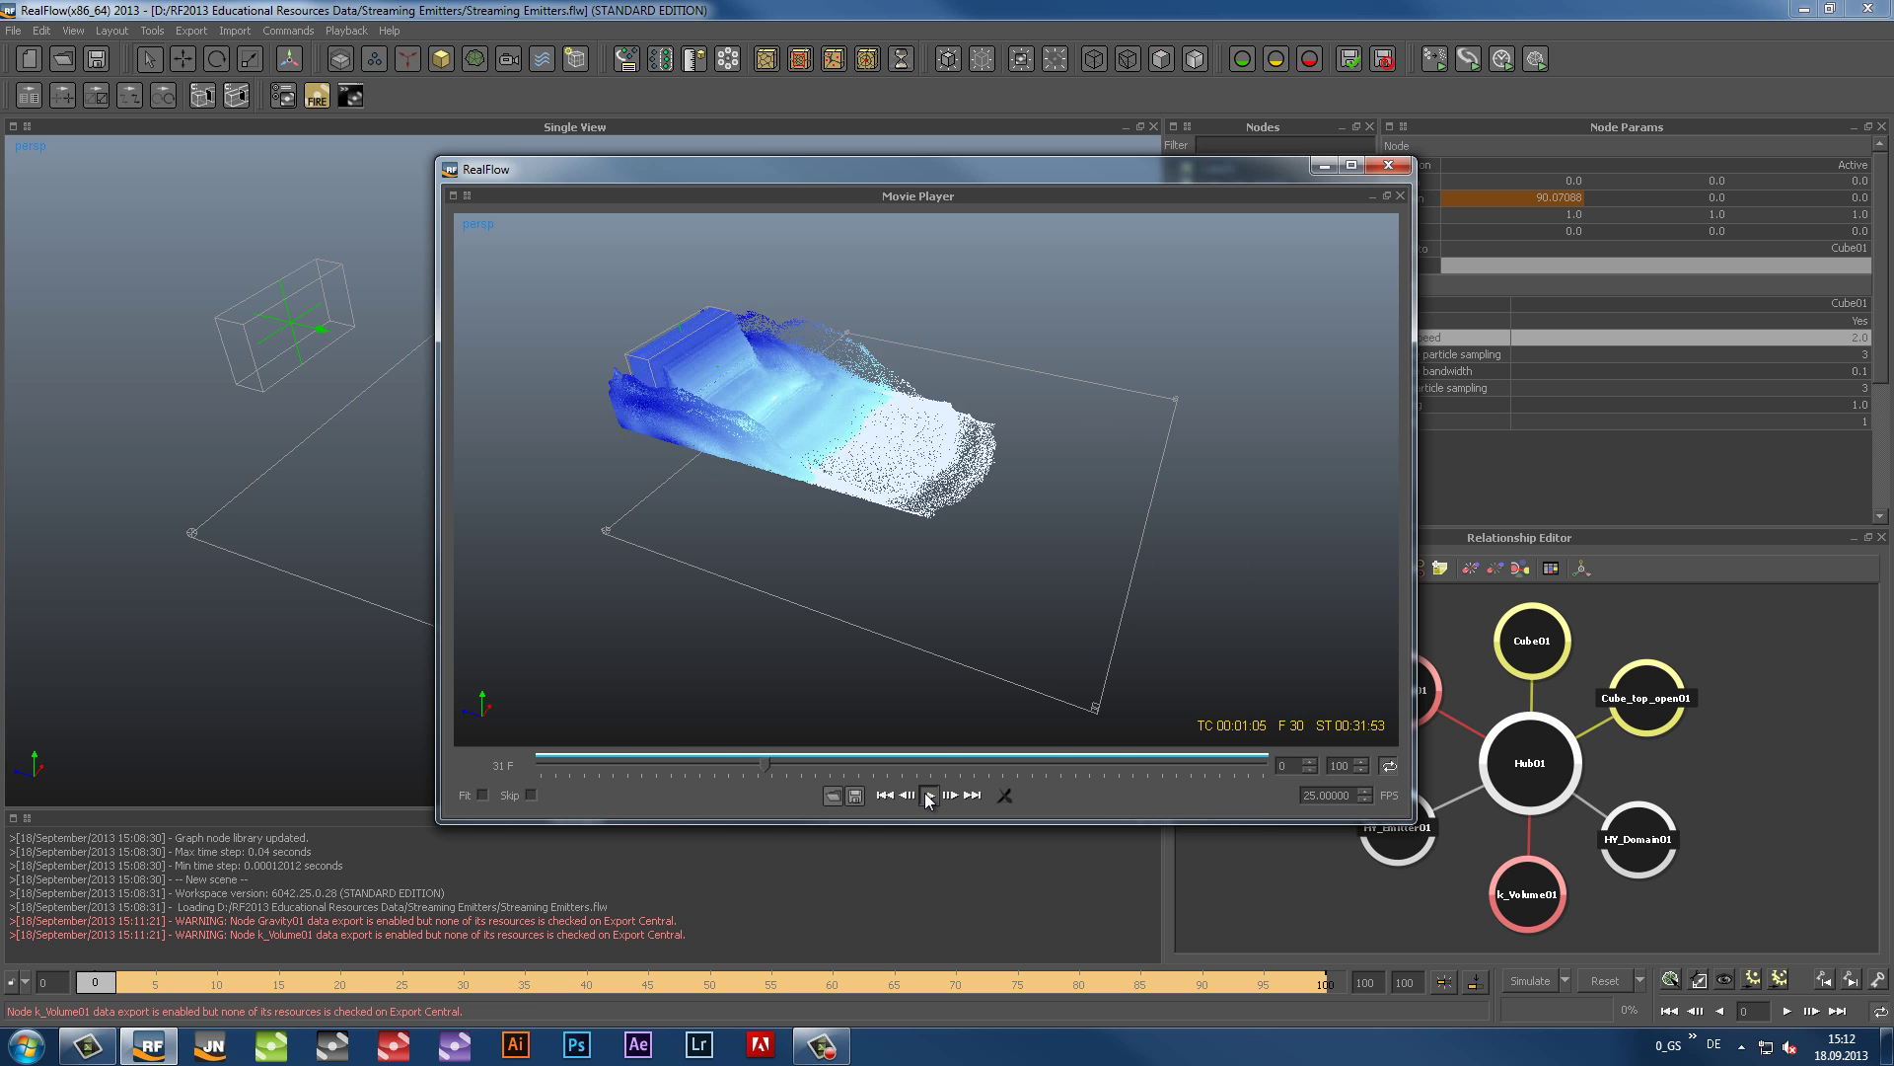
{"action": "left_click", "coordinate": [1388, 165]}
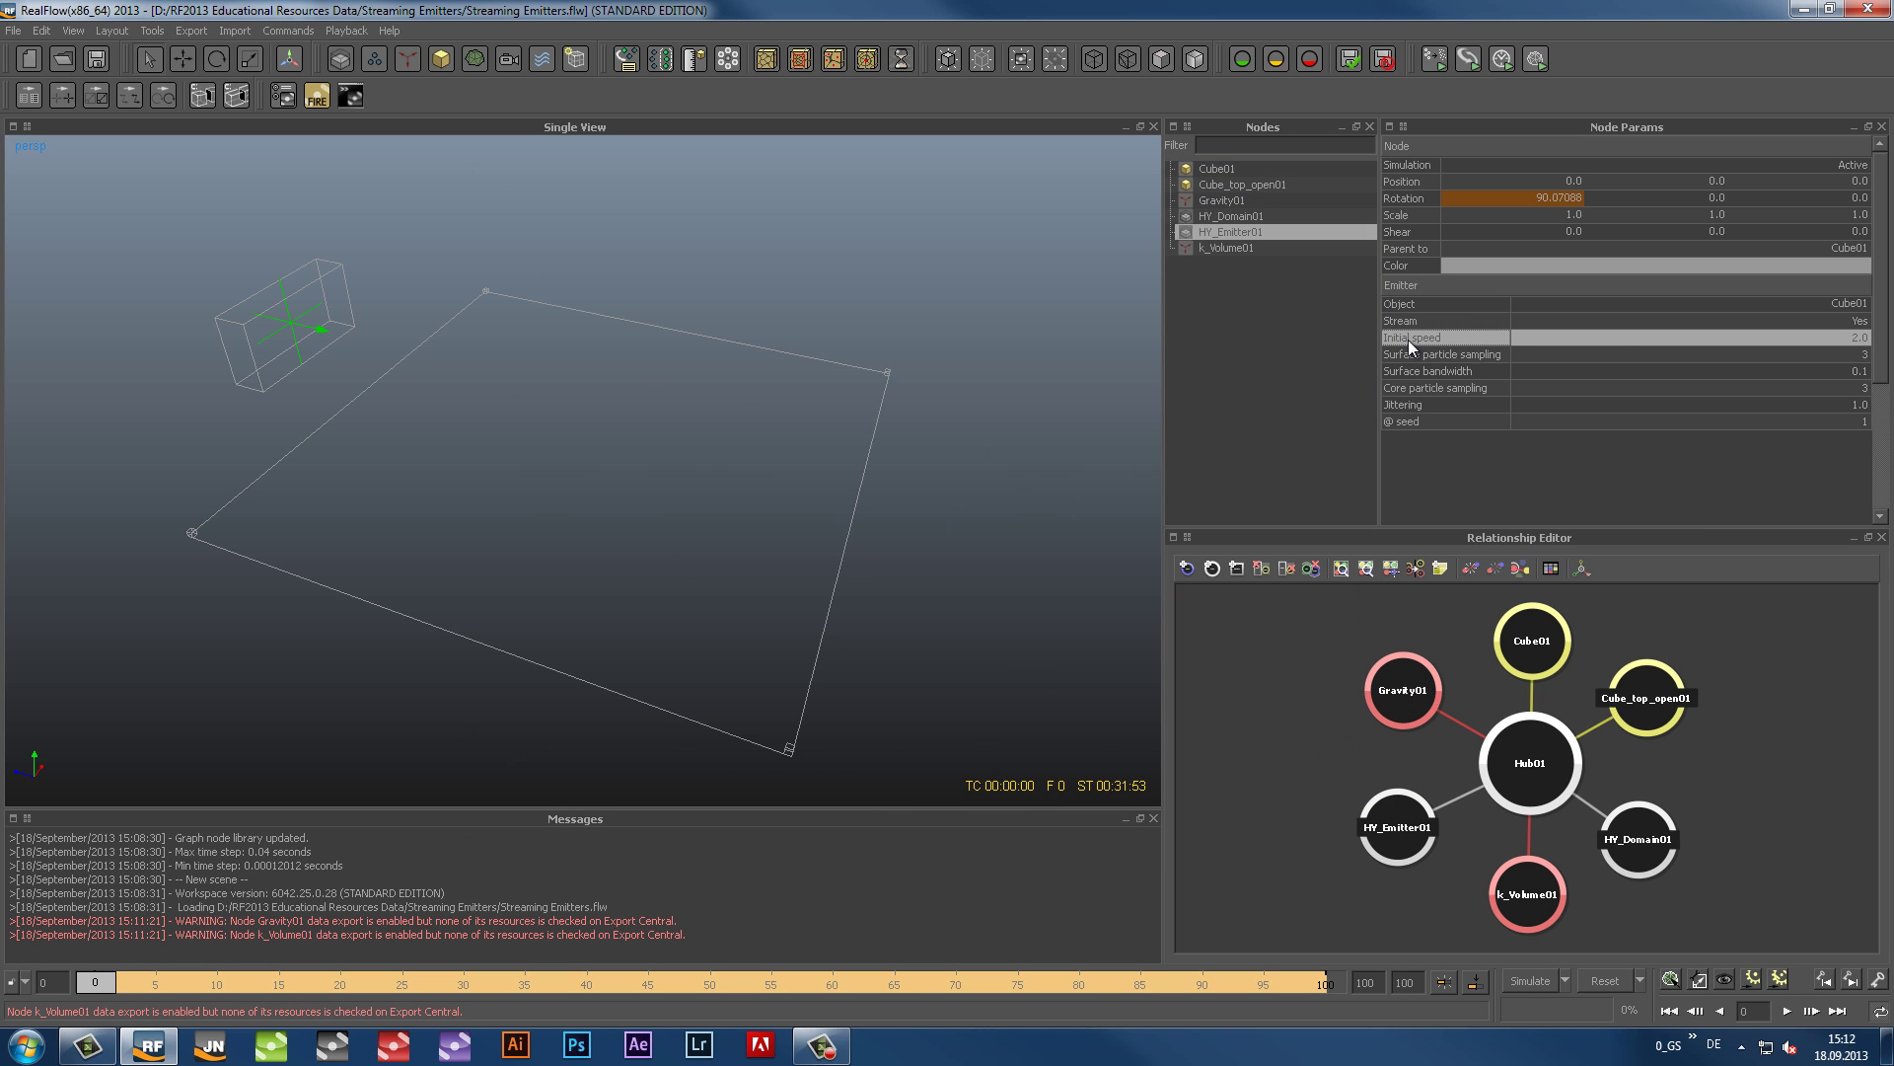
Step: Drive HY_Emitter01's Initial speed with the expression rnd(1.5)+sin(t*25) and close the Curve Editor
{"action": "right_click", "coordinate": [1864, 342]}
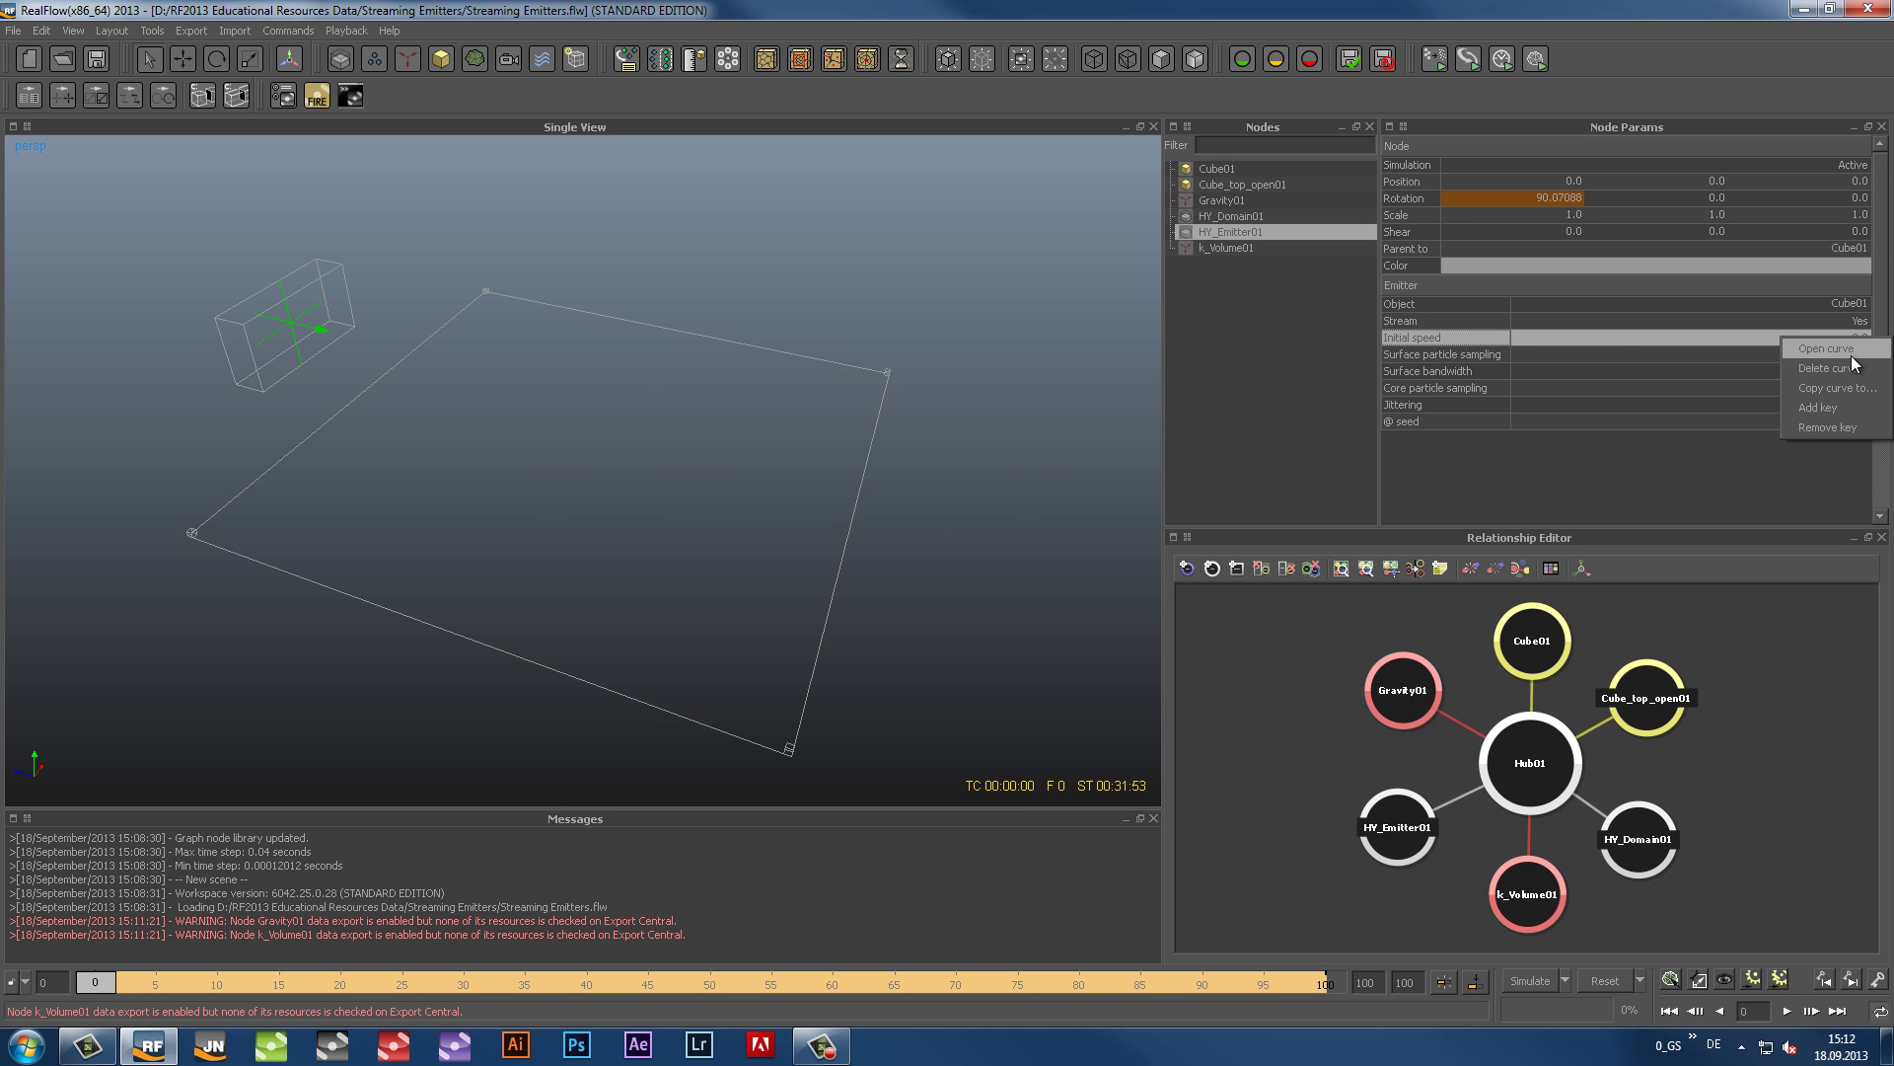
{"action": "left_click", "coordinate": [1835, 350]}
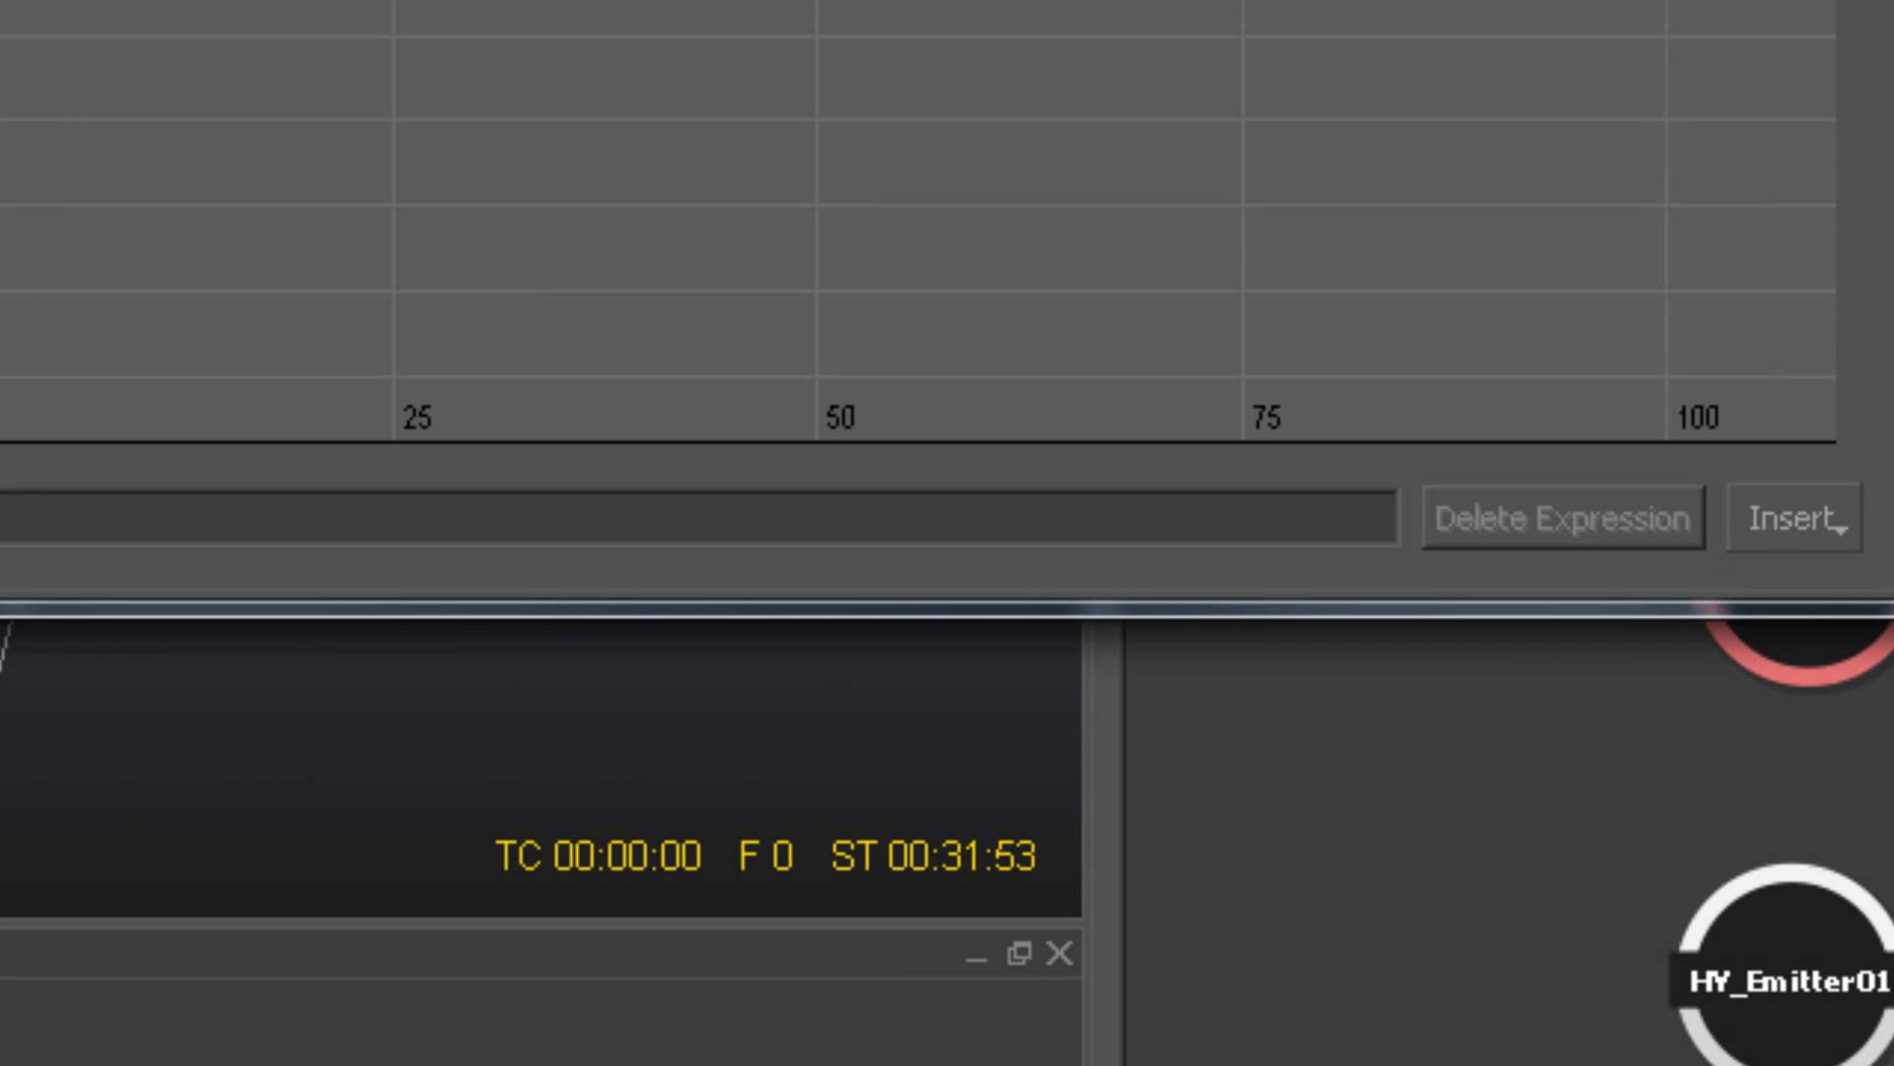
{"action": "type", "text": "rnd(1.5)+s"}
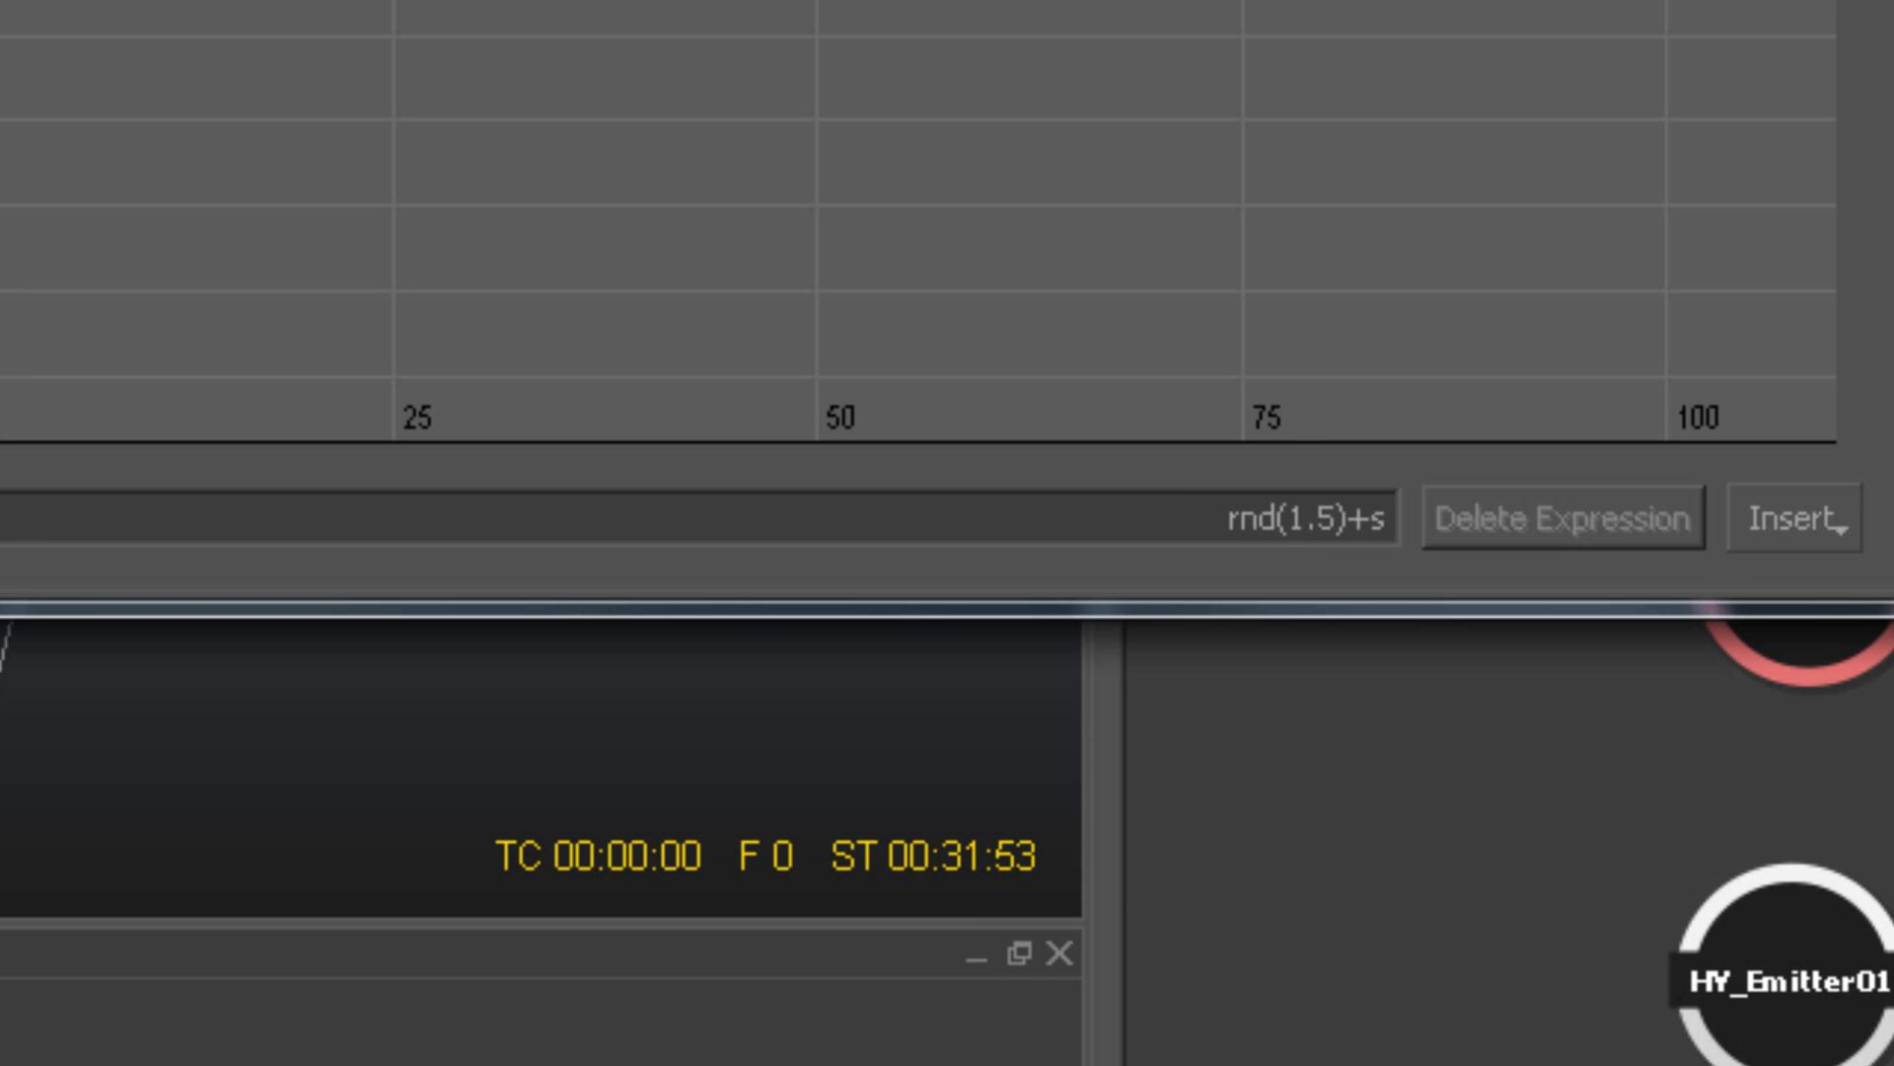
{"action": "type", "text": "in(t*"}
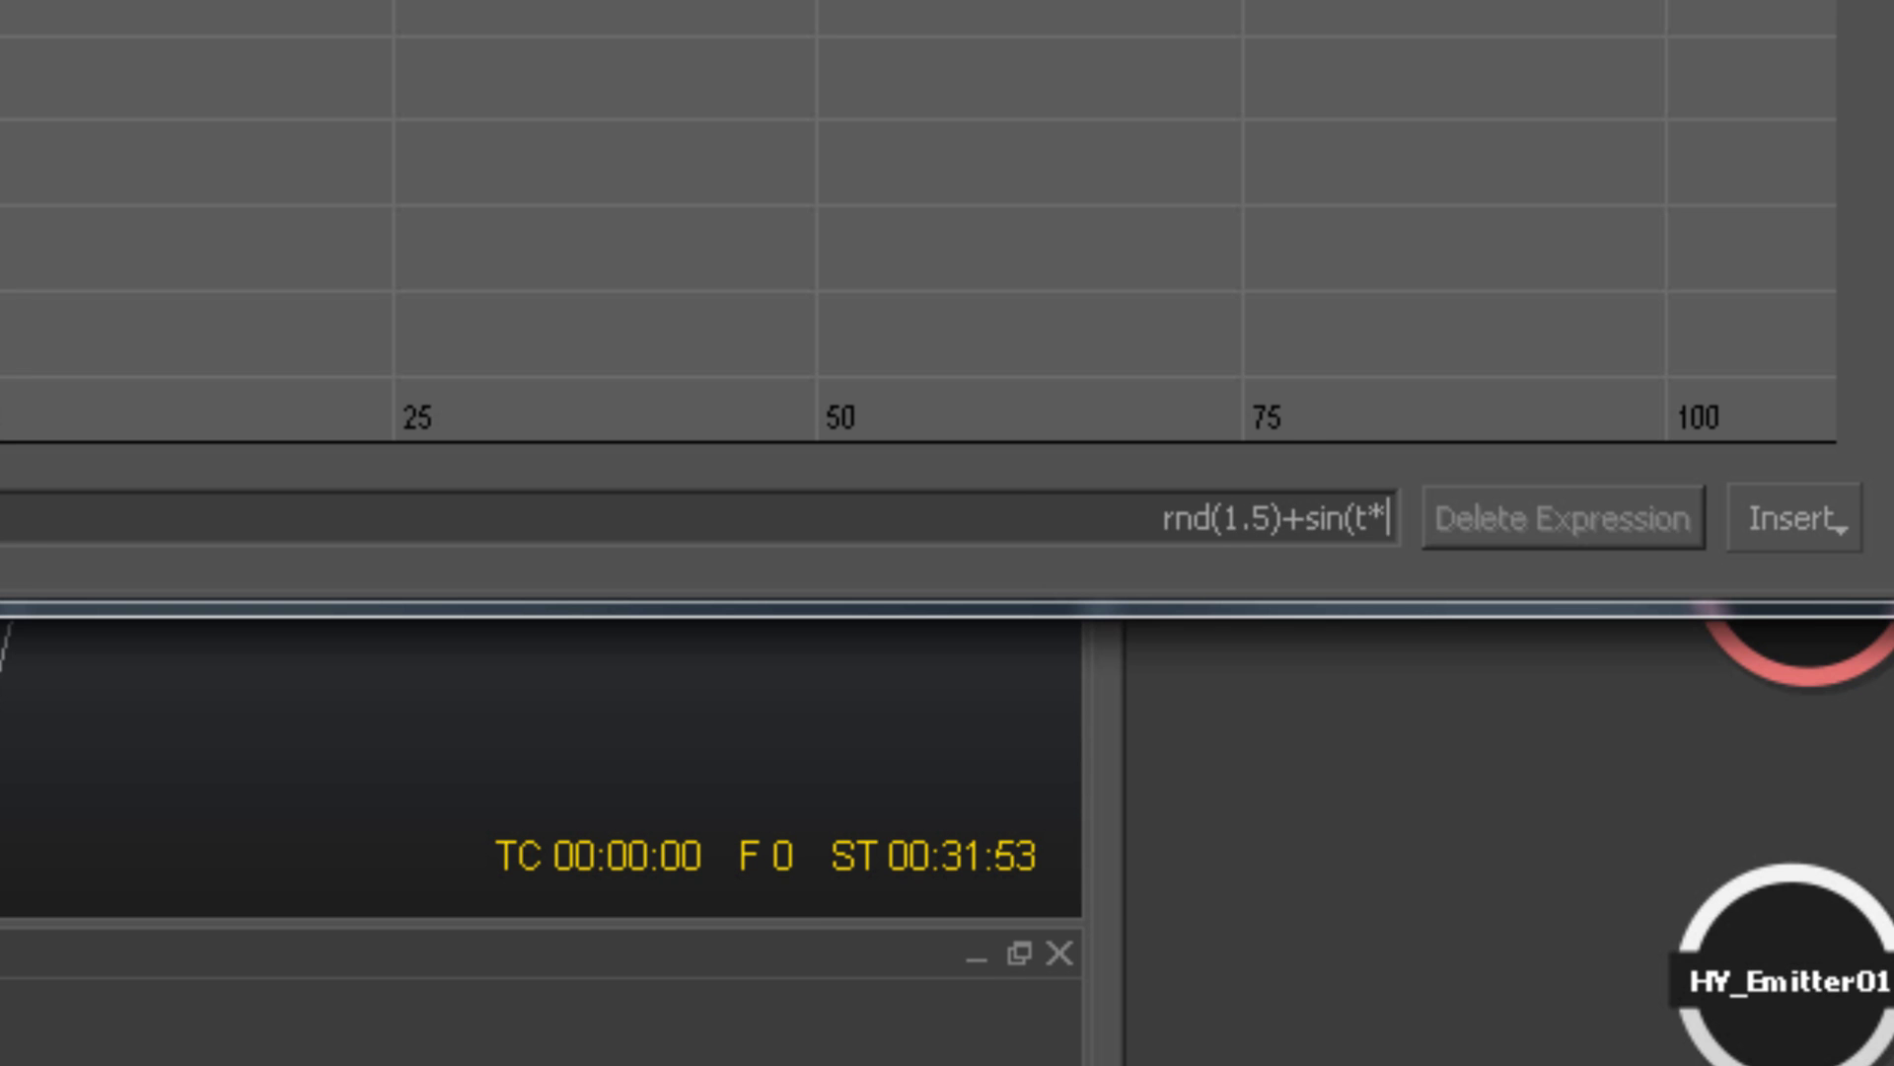
{"action": "type", "text": "25)"}
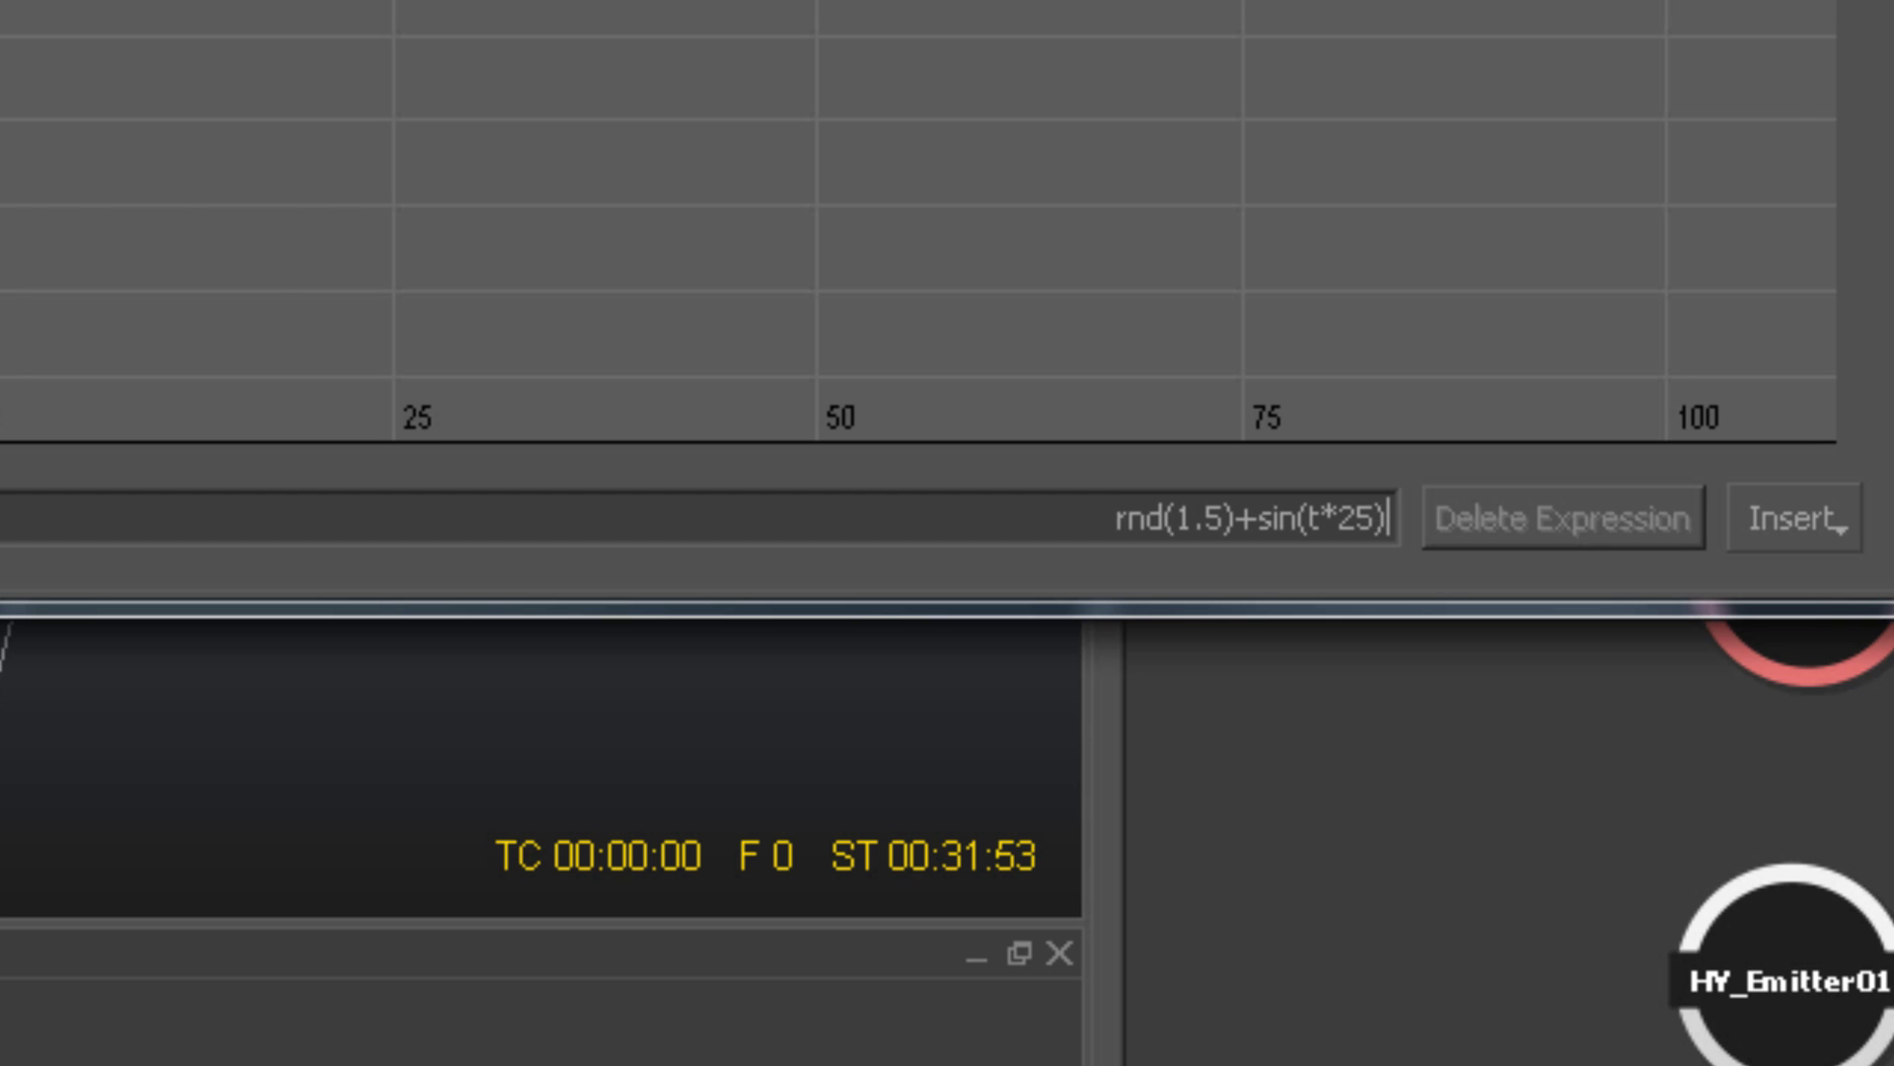
{"action": "key", "text": "Return"}
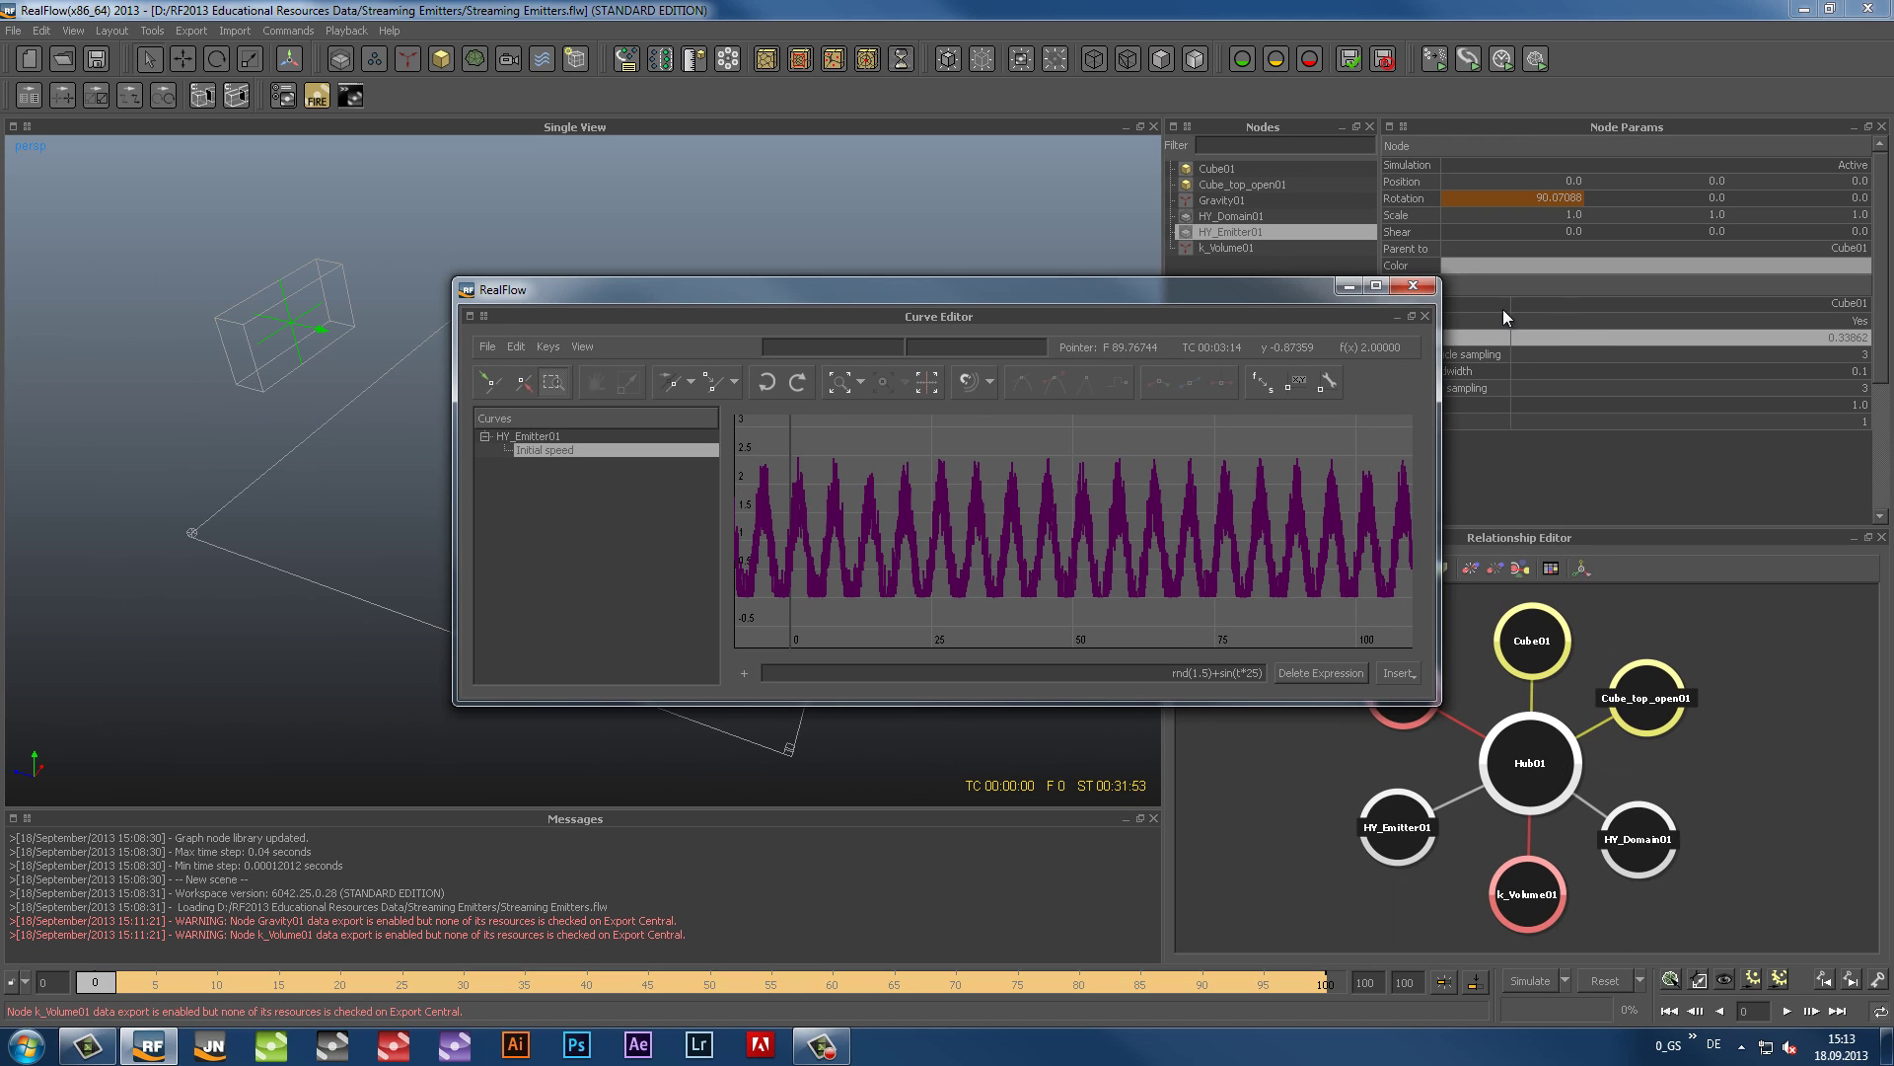
{"action": "left_click", "coordinate": [1413, 285]}
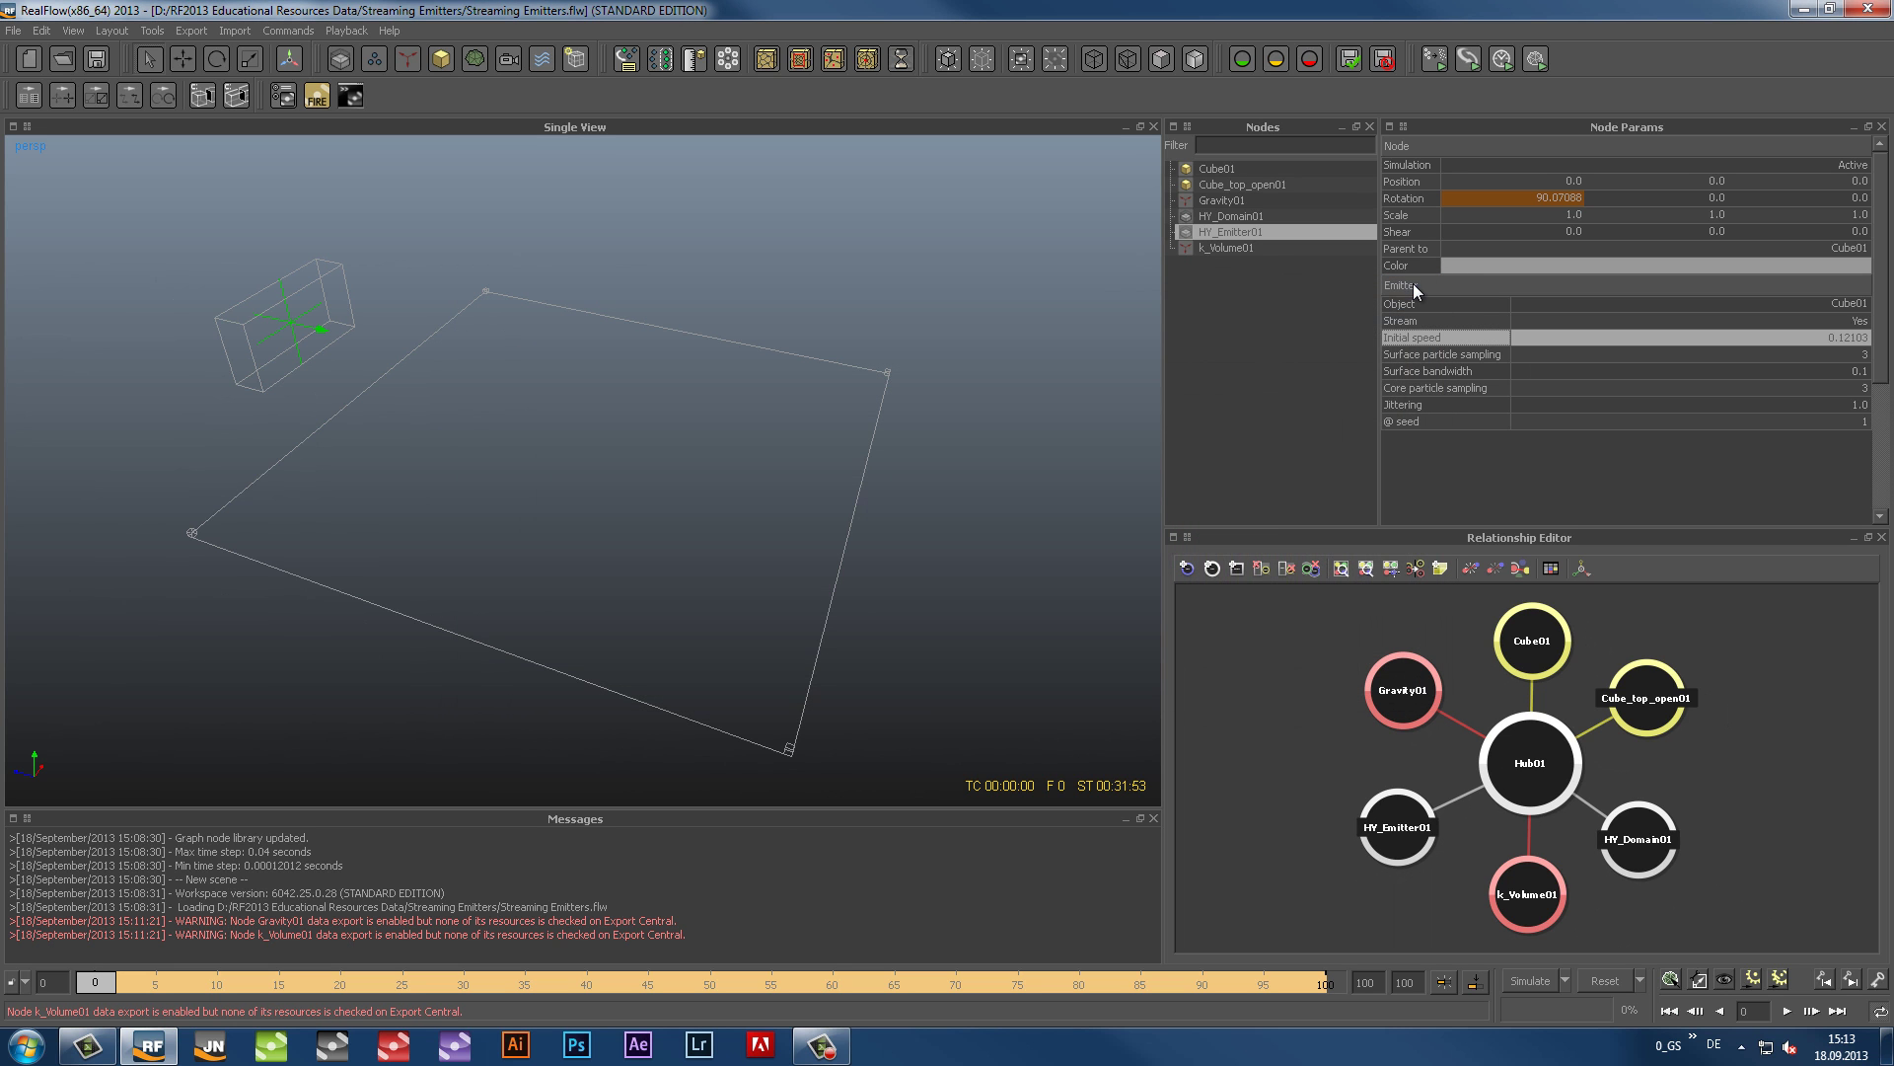